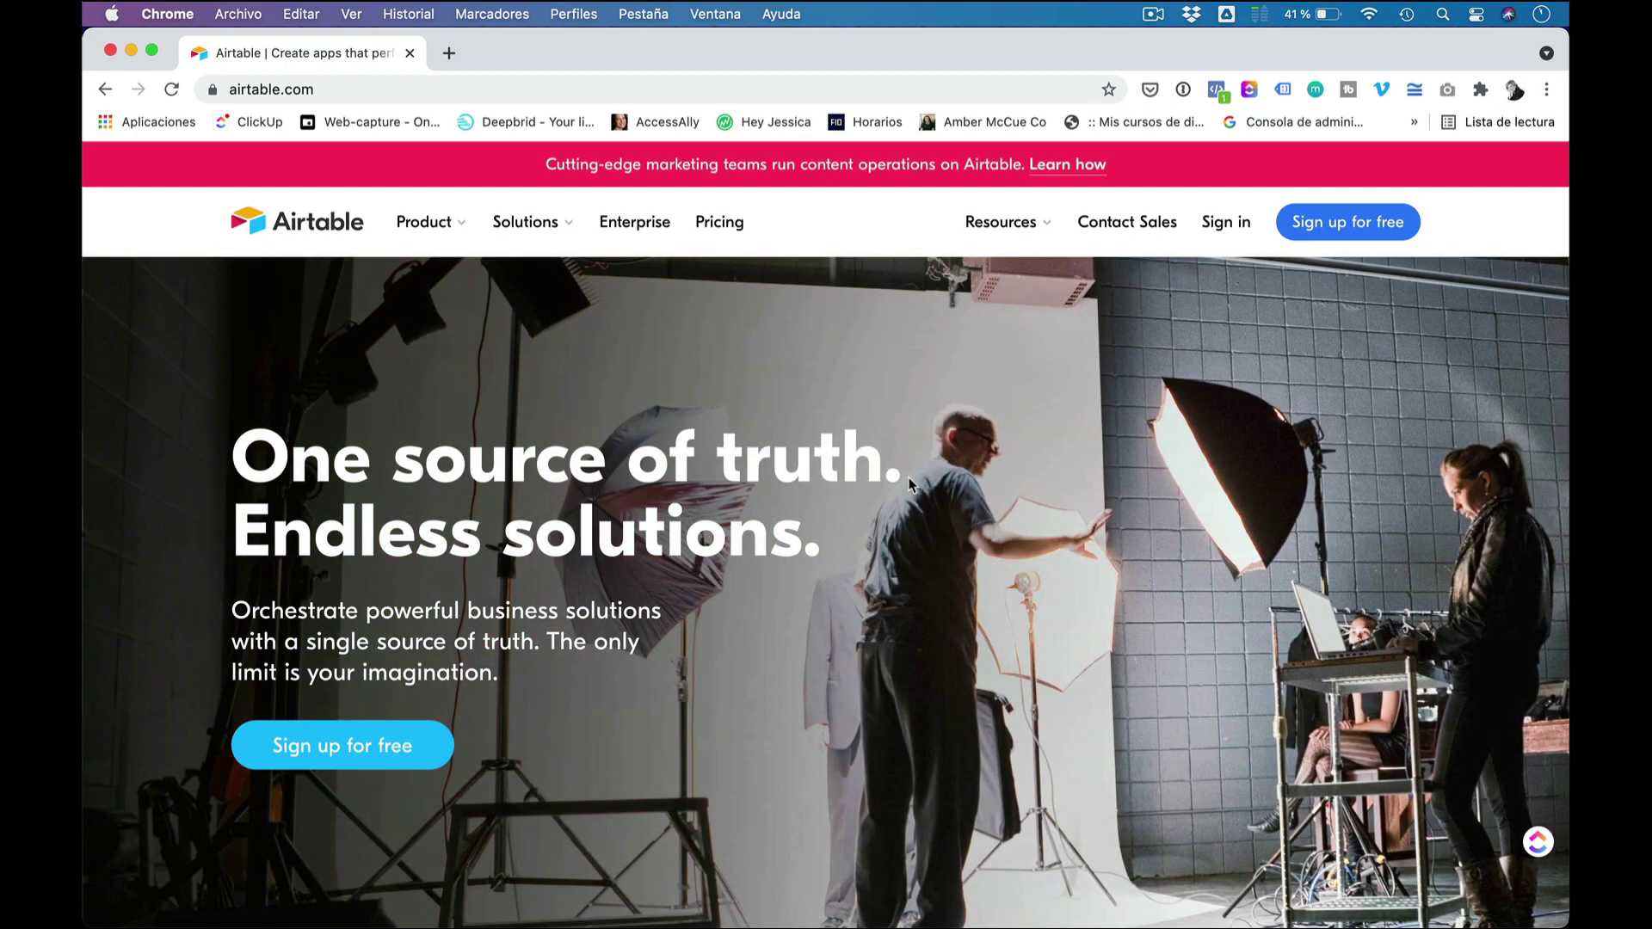
Step: Compare the Free, Plus, Pro and Enterprise plans on Airtable's pricing page and start the free sign-up
left_click(721, 223)
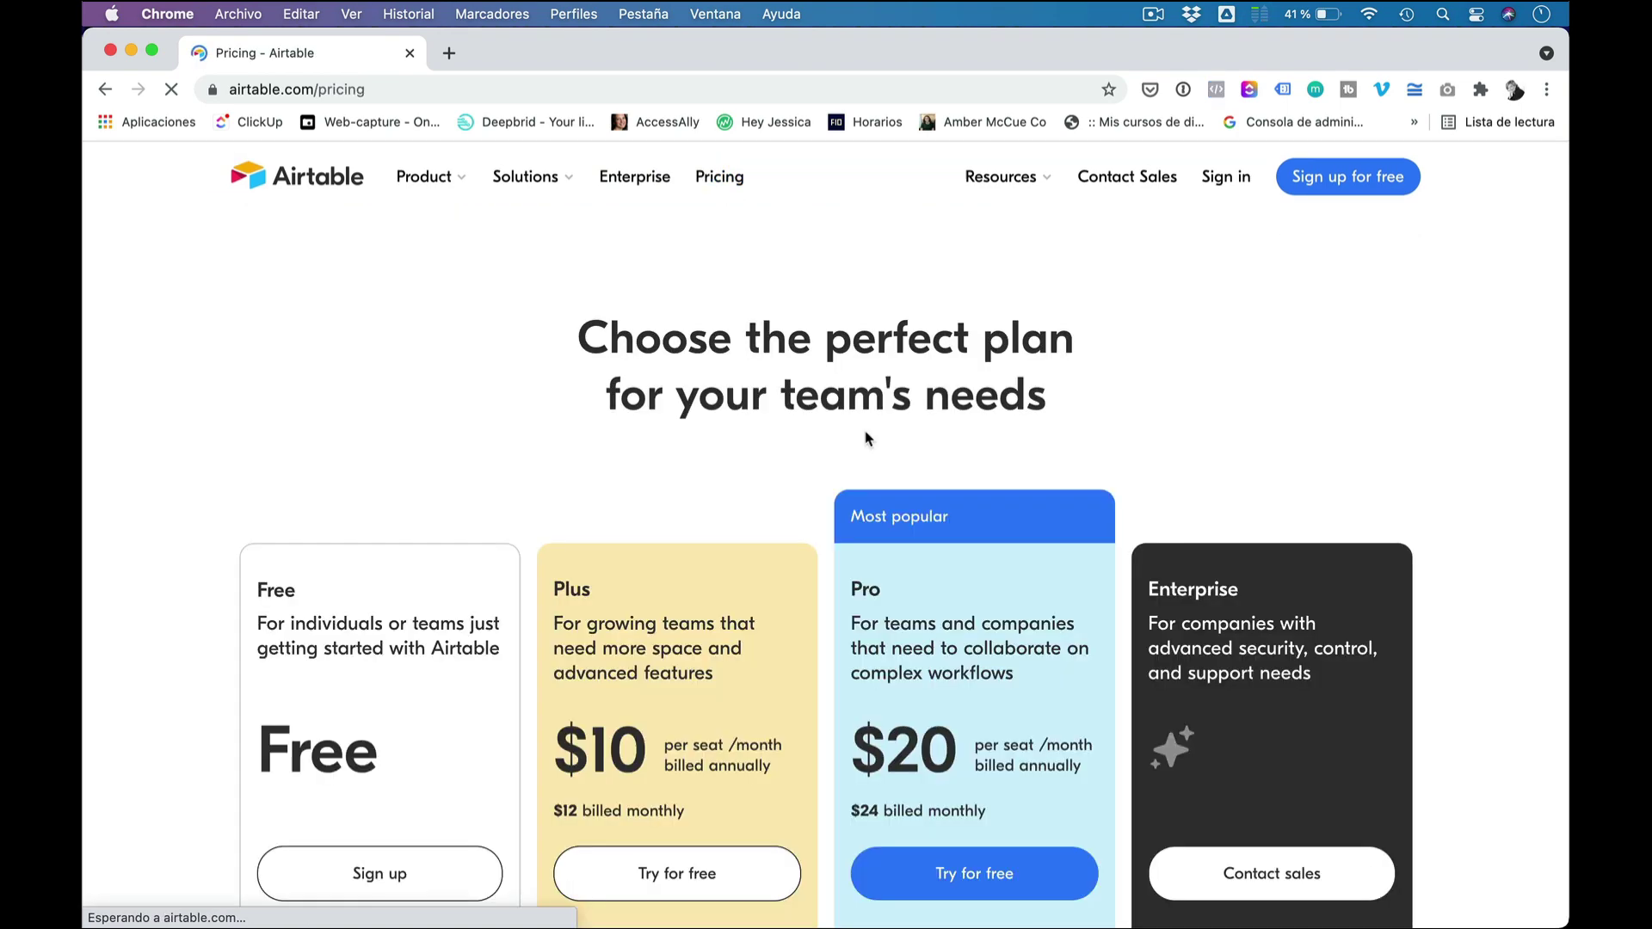
scroll(868, 438, "down", 3)
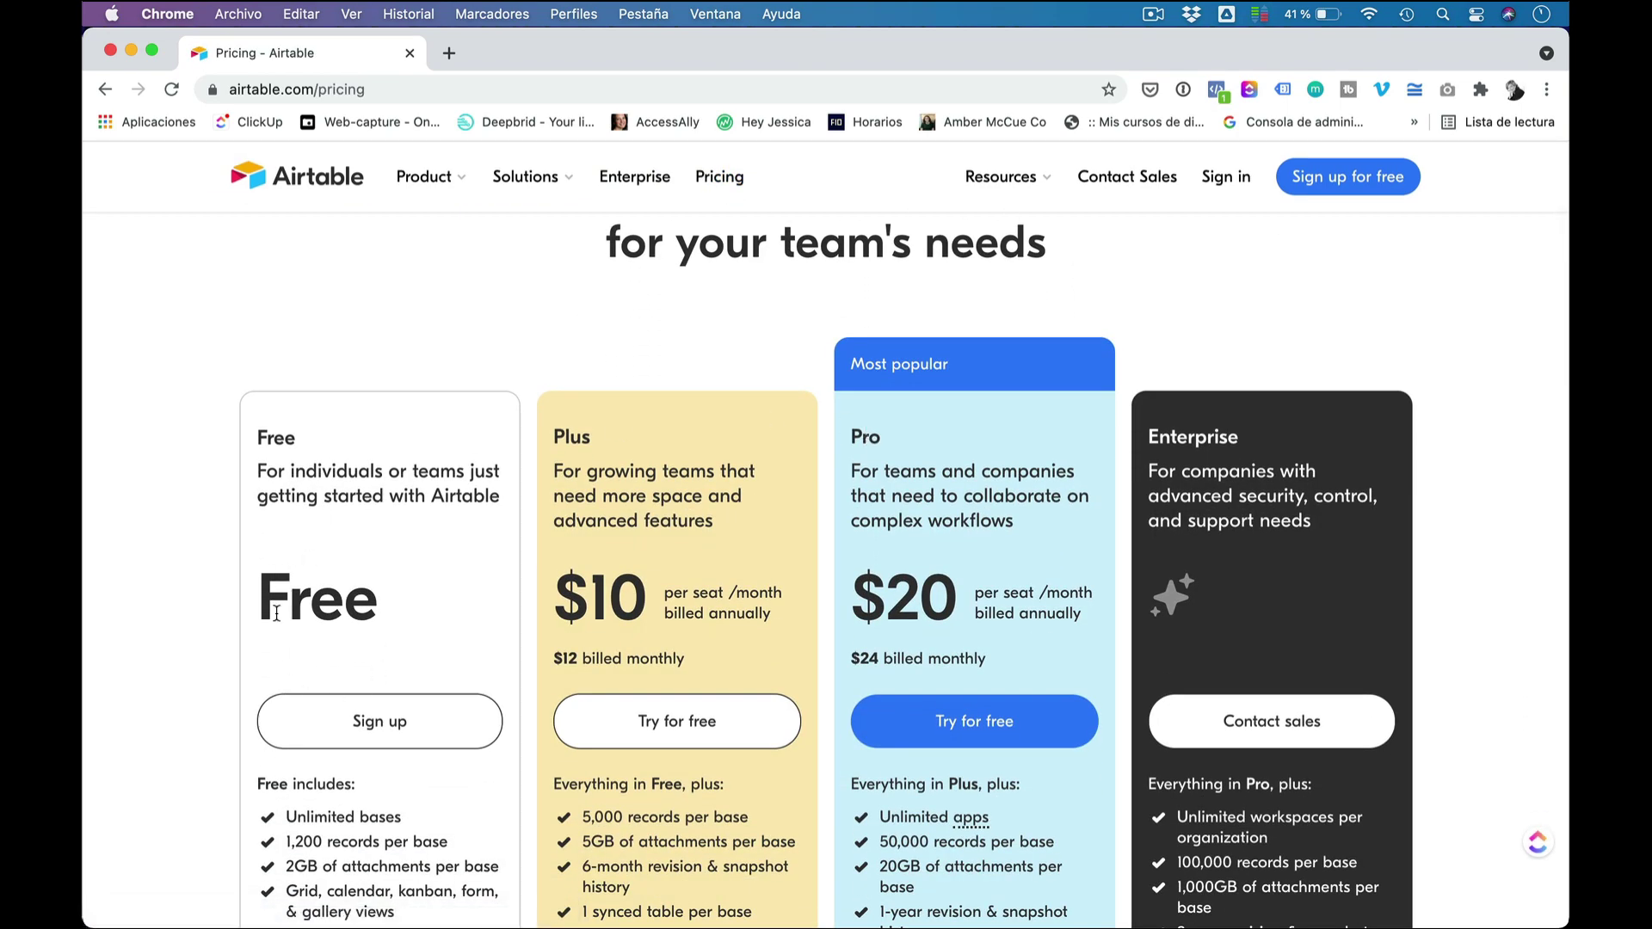
scroll(371, 624, "down", 1)
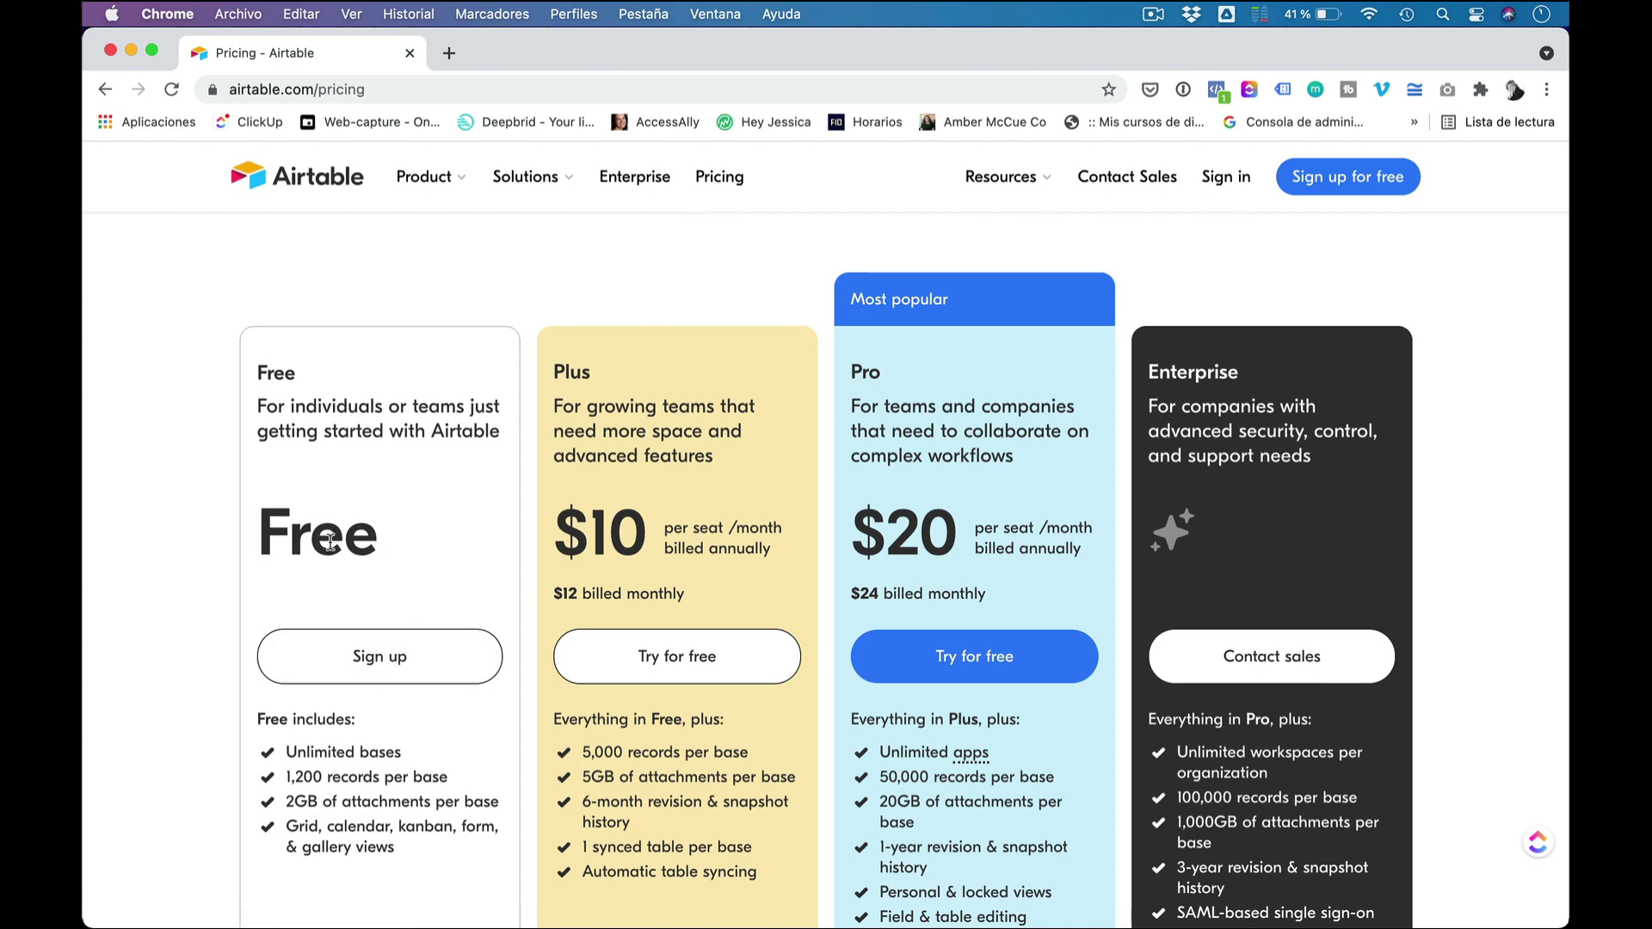
scroll(375, 756, "down", 1)
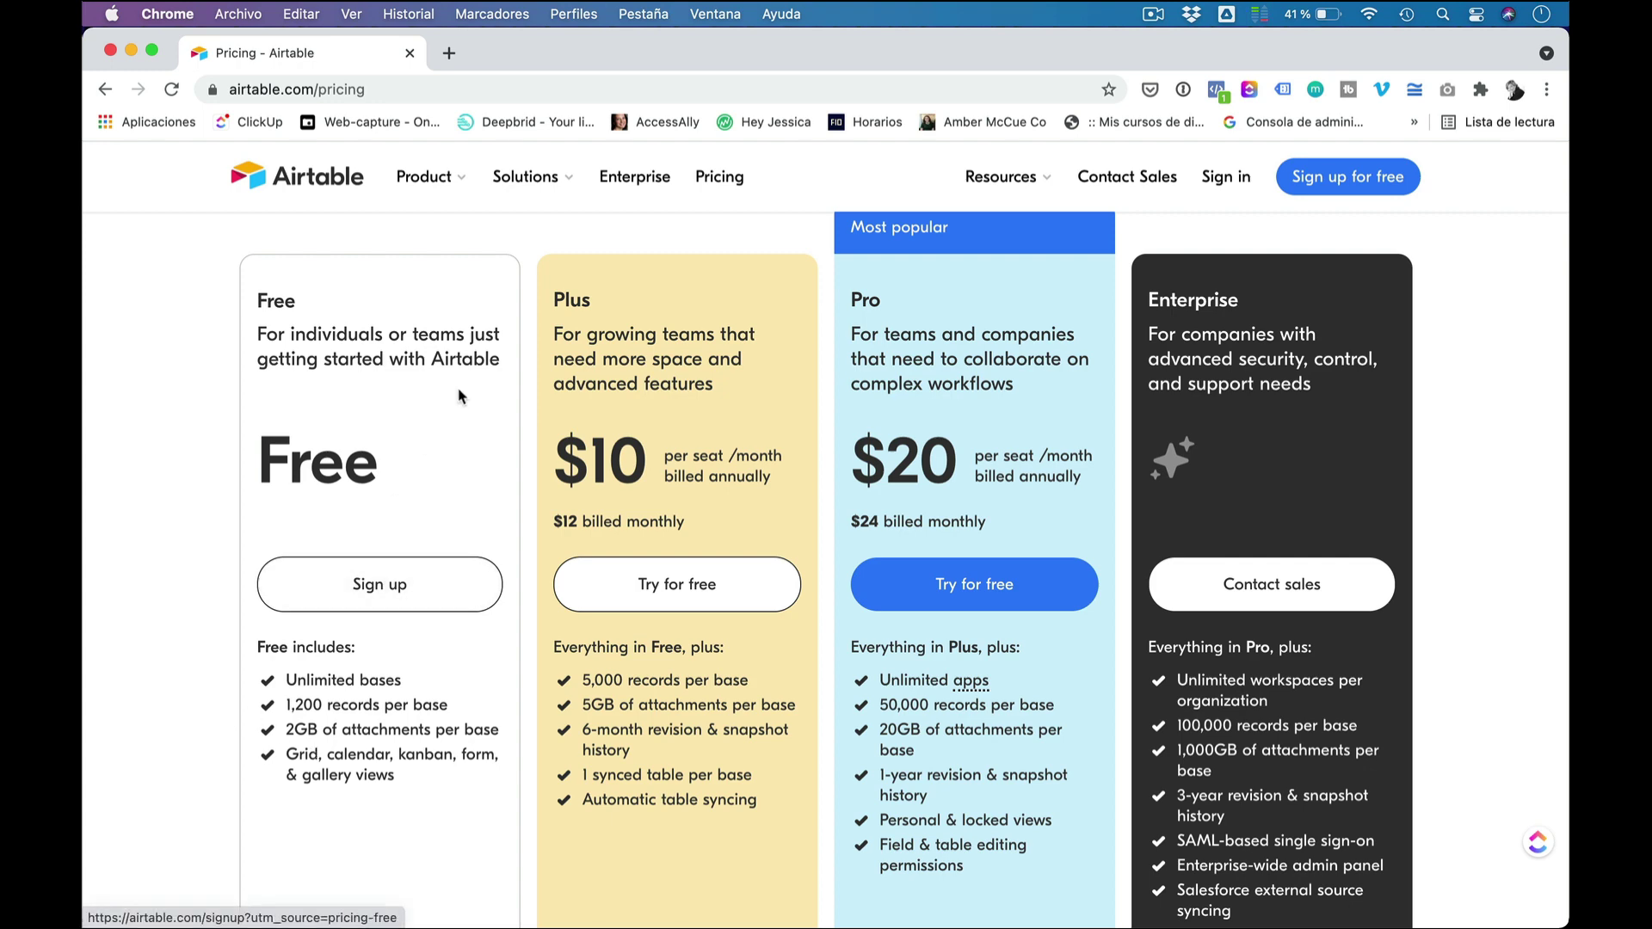
scroll(459, 396, "up", 2)
scroll(458, 396, "up", 2)
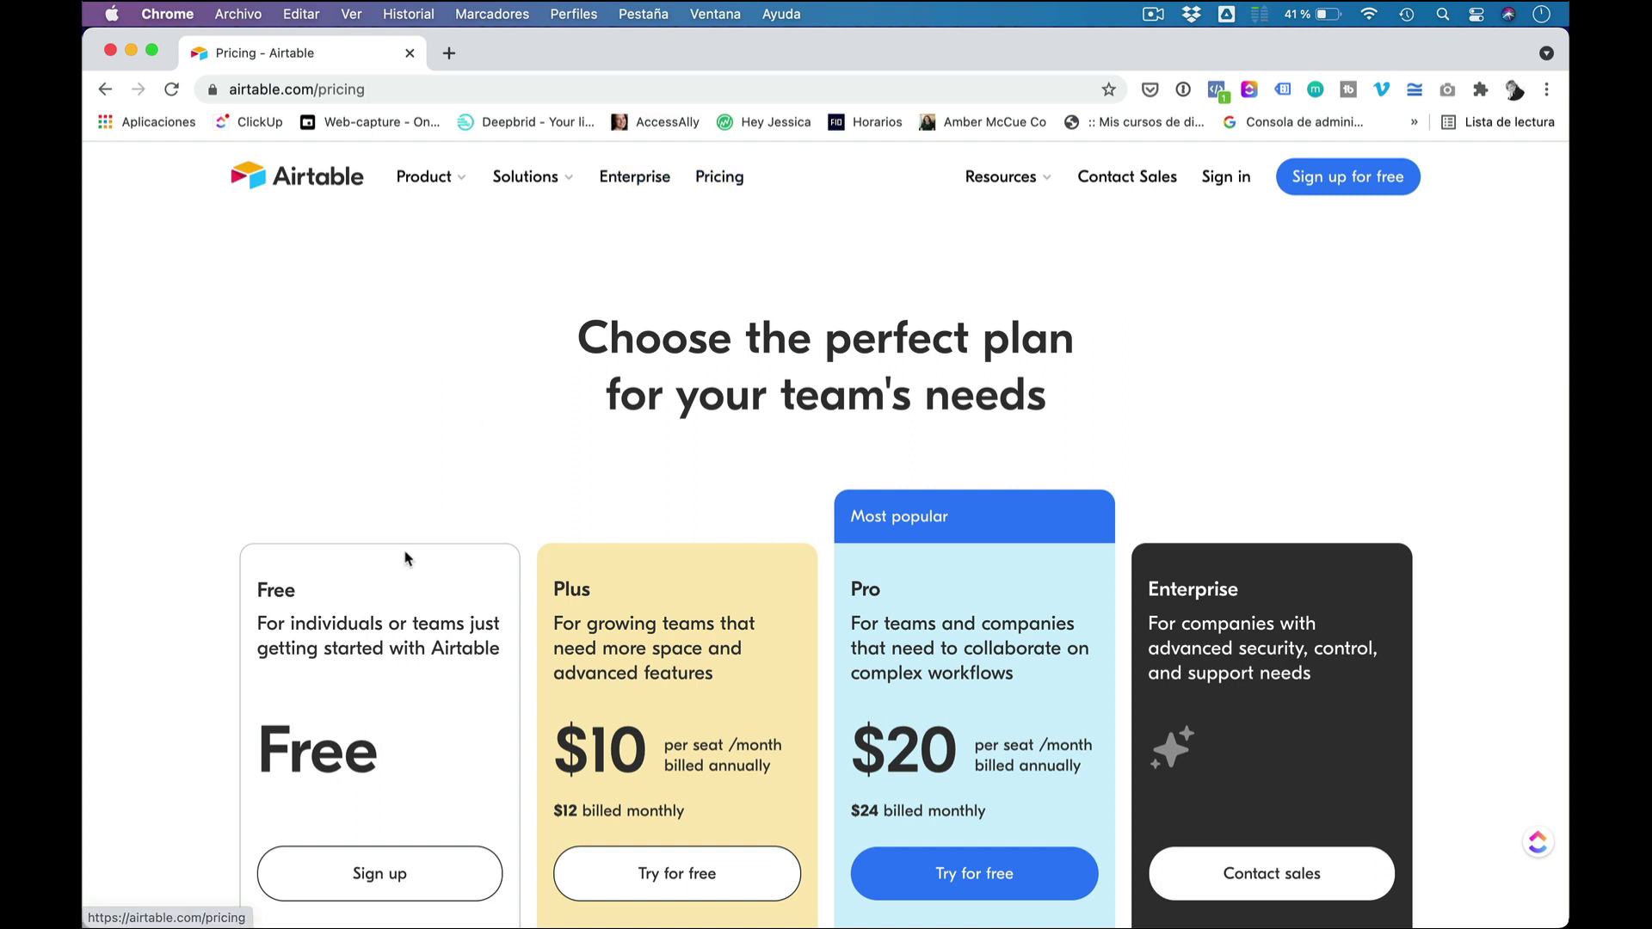
scroll(405, 559, "down", 2)
scroll(1153, 506, "up", 2)
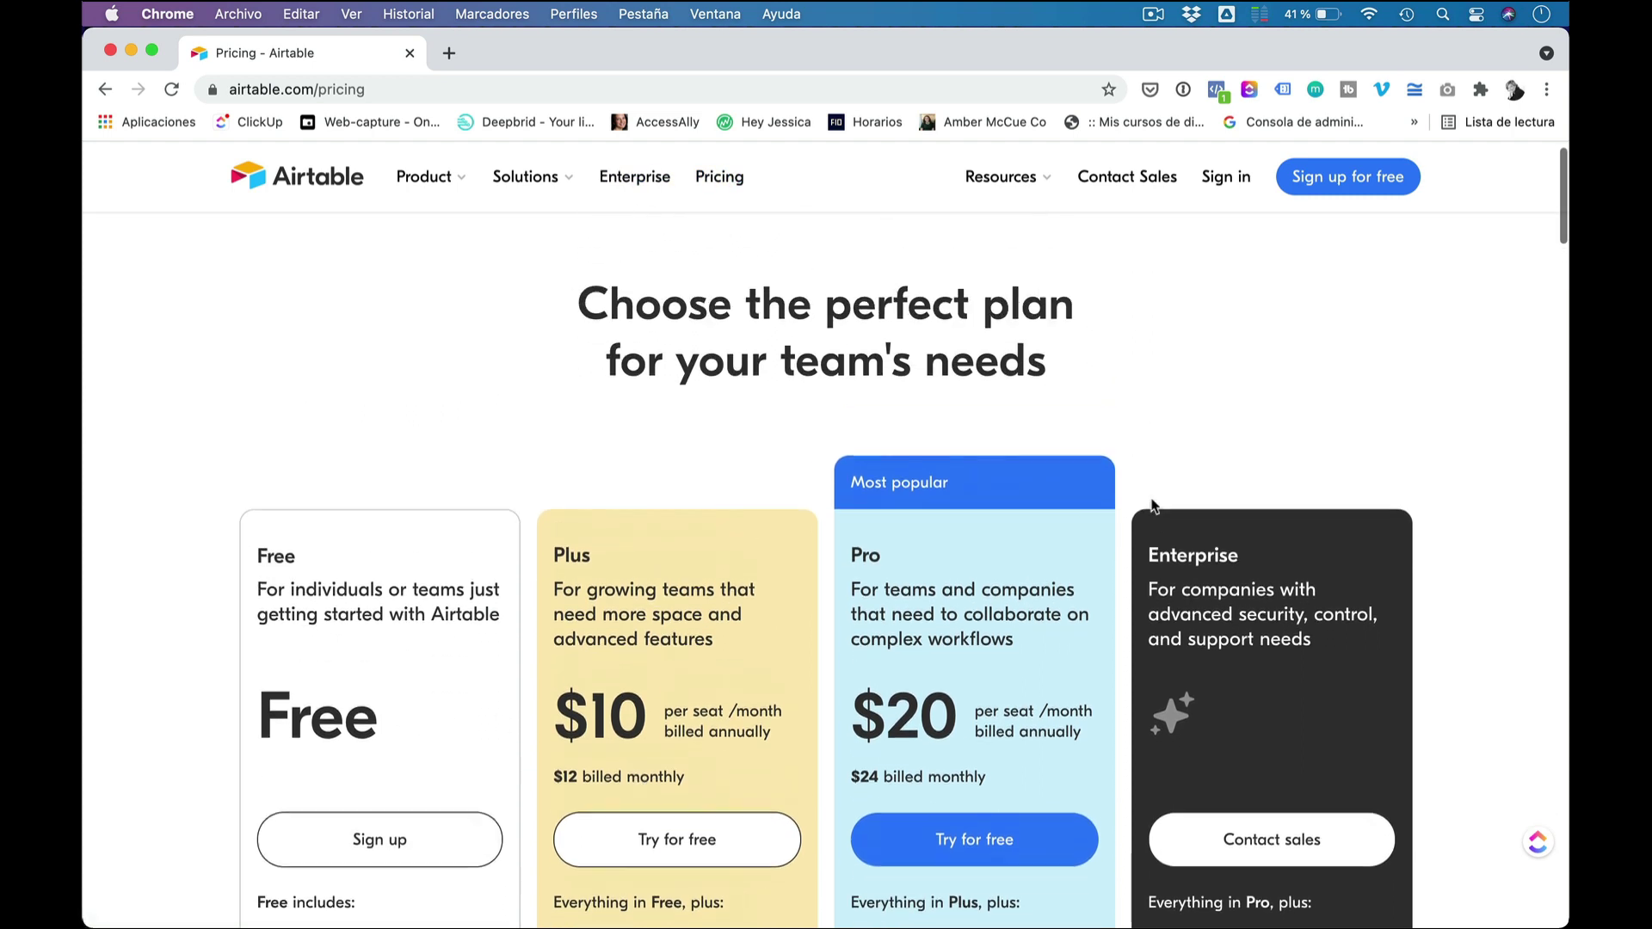
scroll(1153, 506, "up", 1)
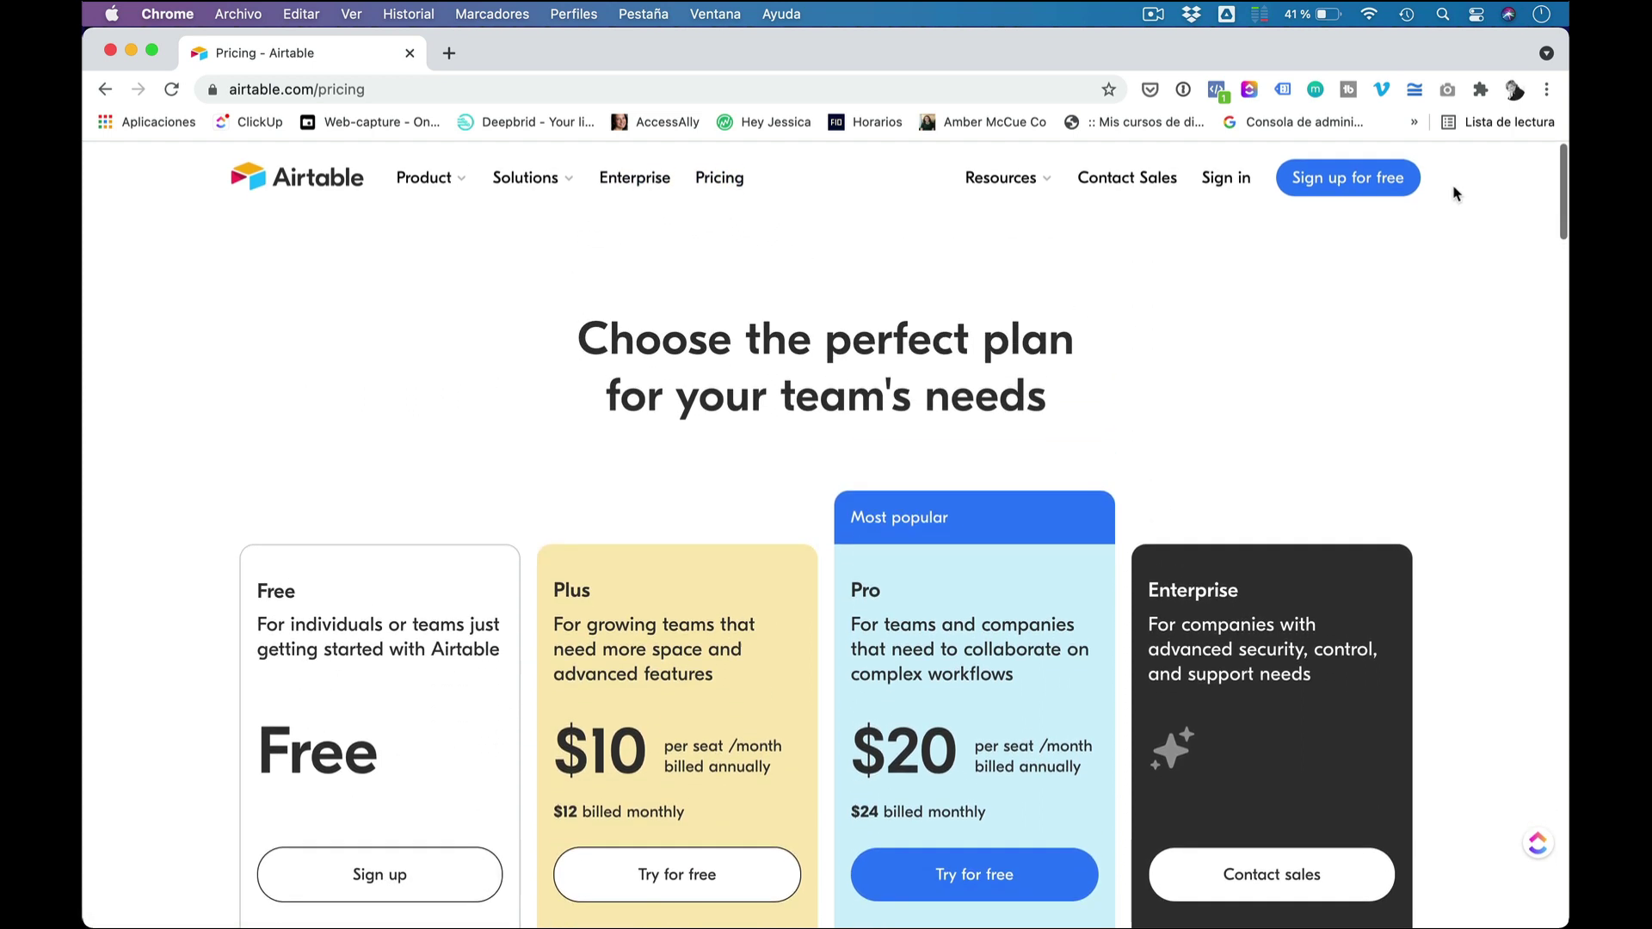
left_click(1362, 181)
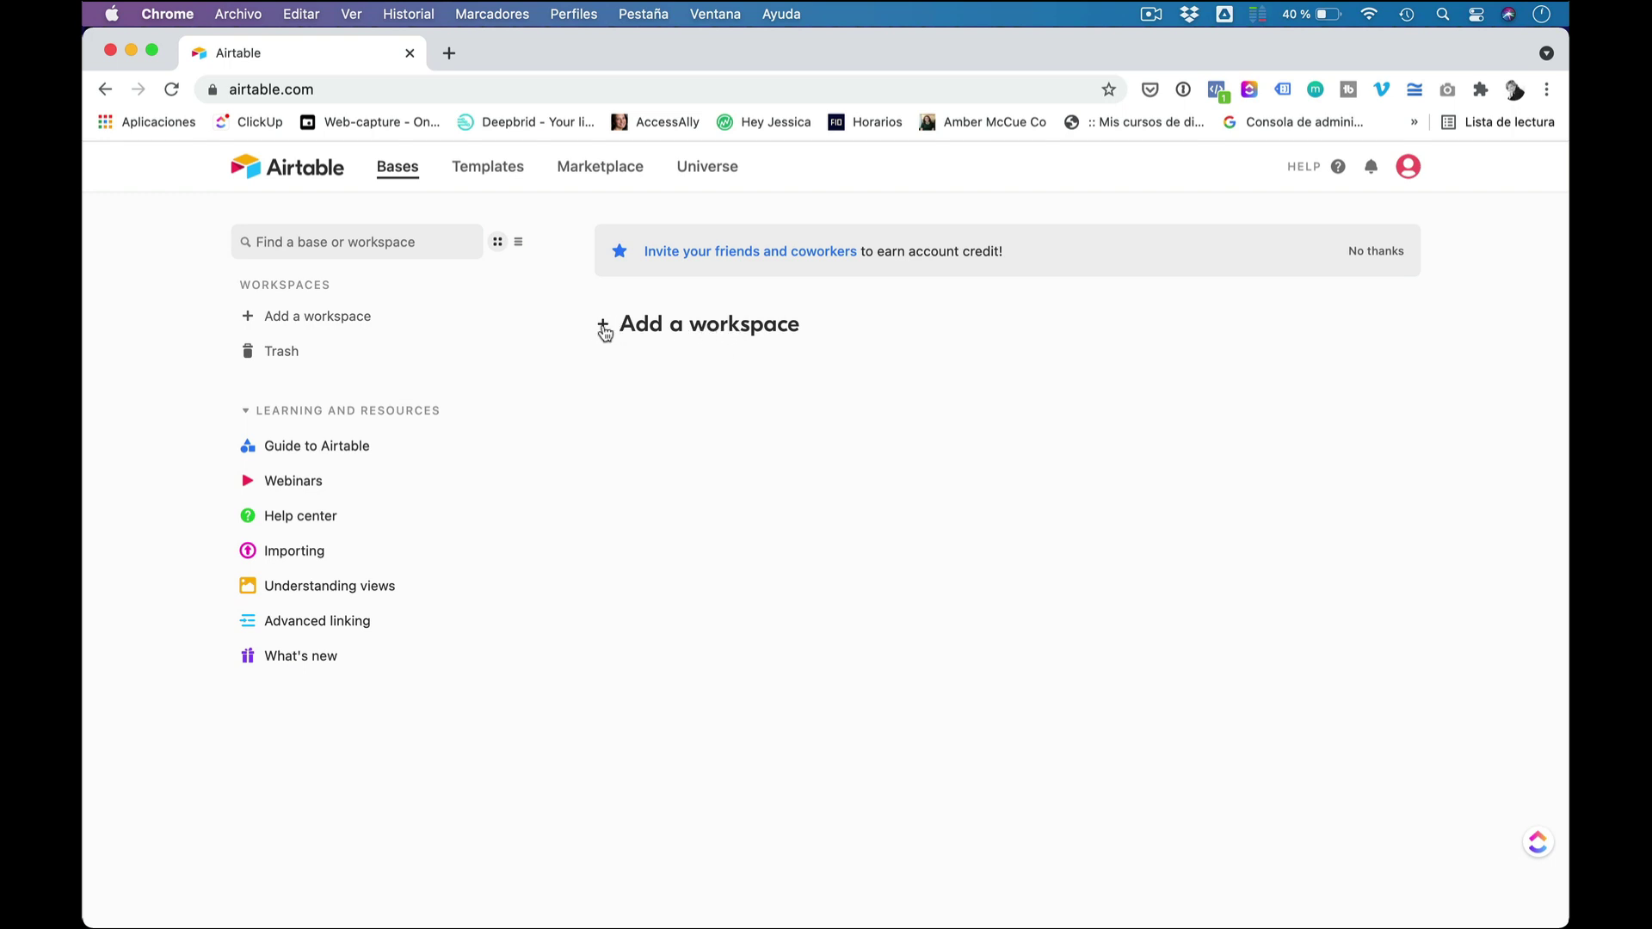
Step: Create a new workspace named "Mi espacio personal"
left_click(666, 325)
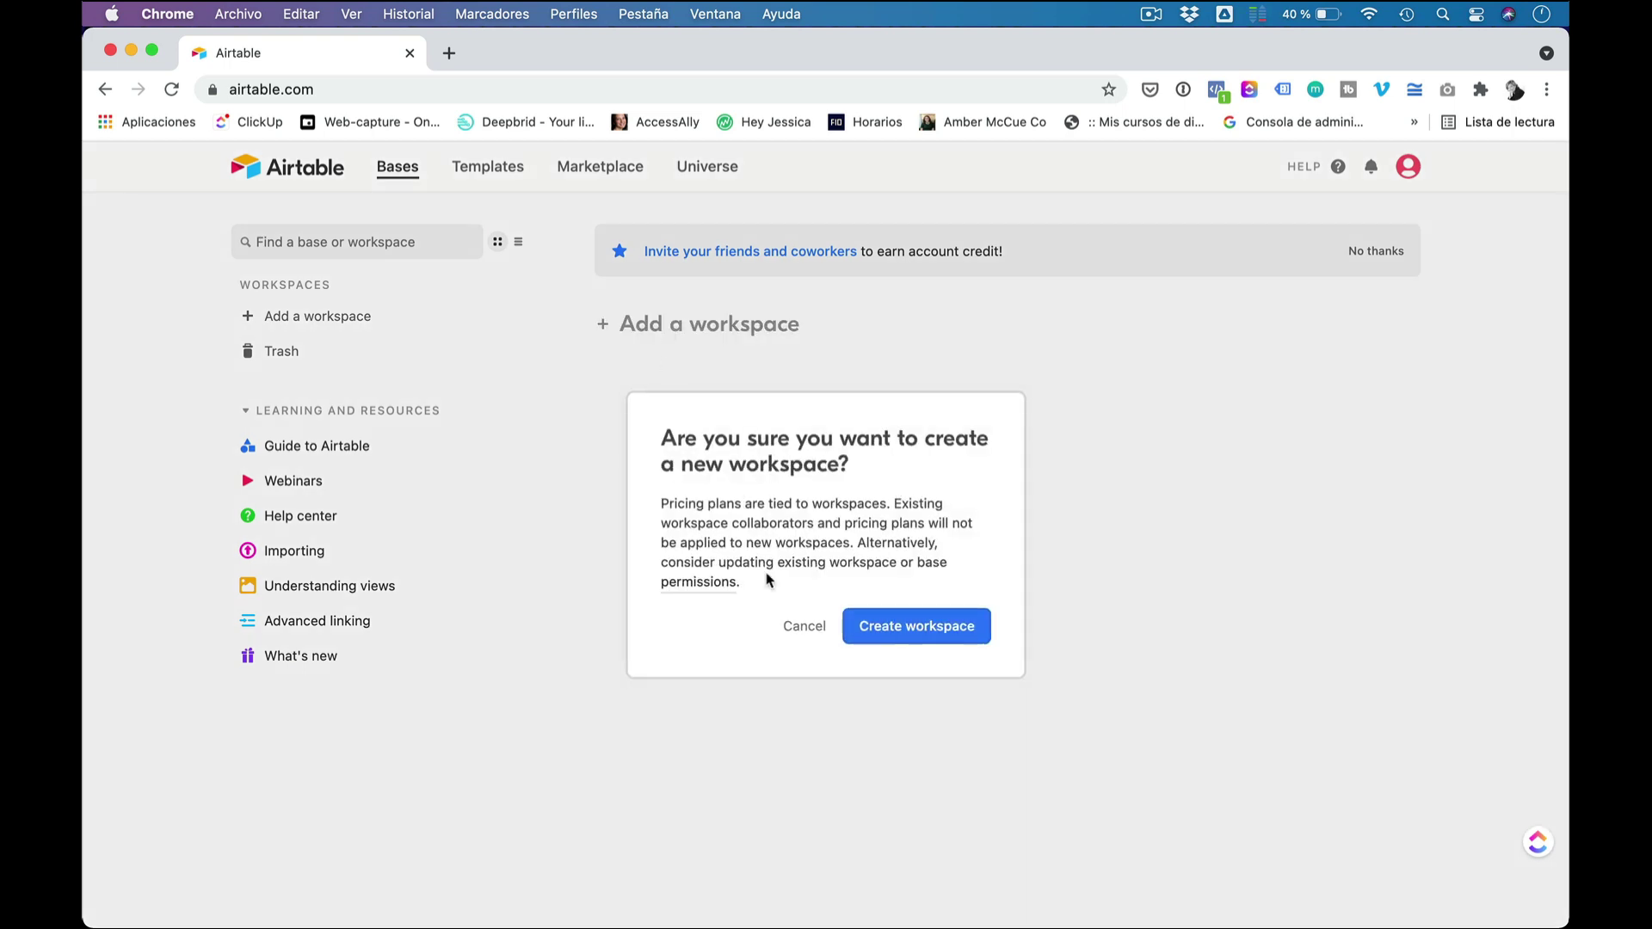
left_click(923, 626)
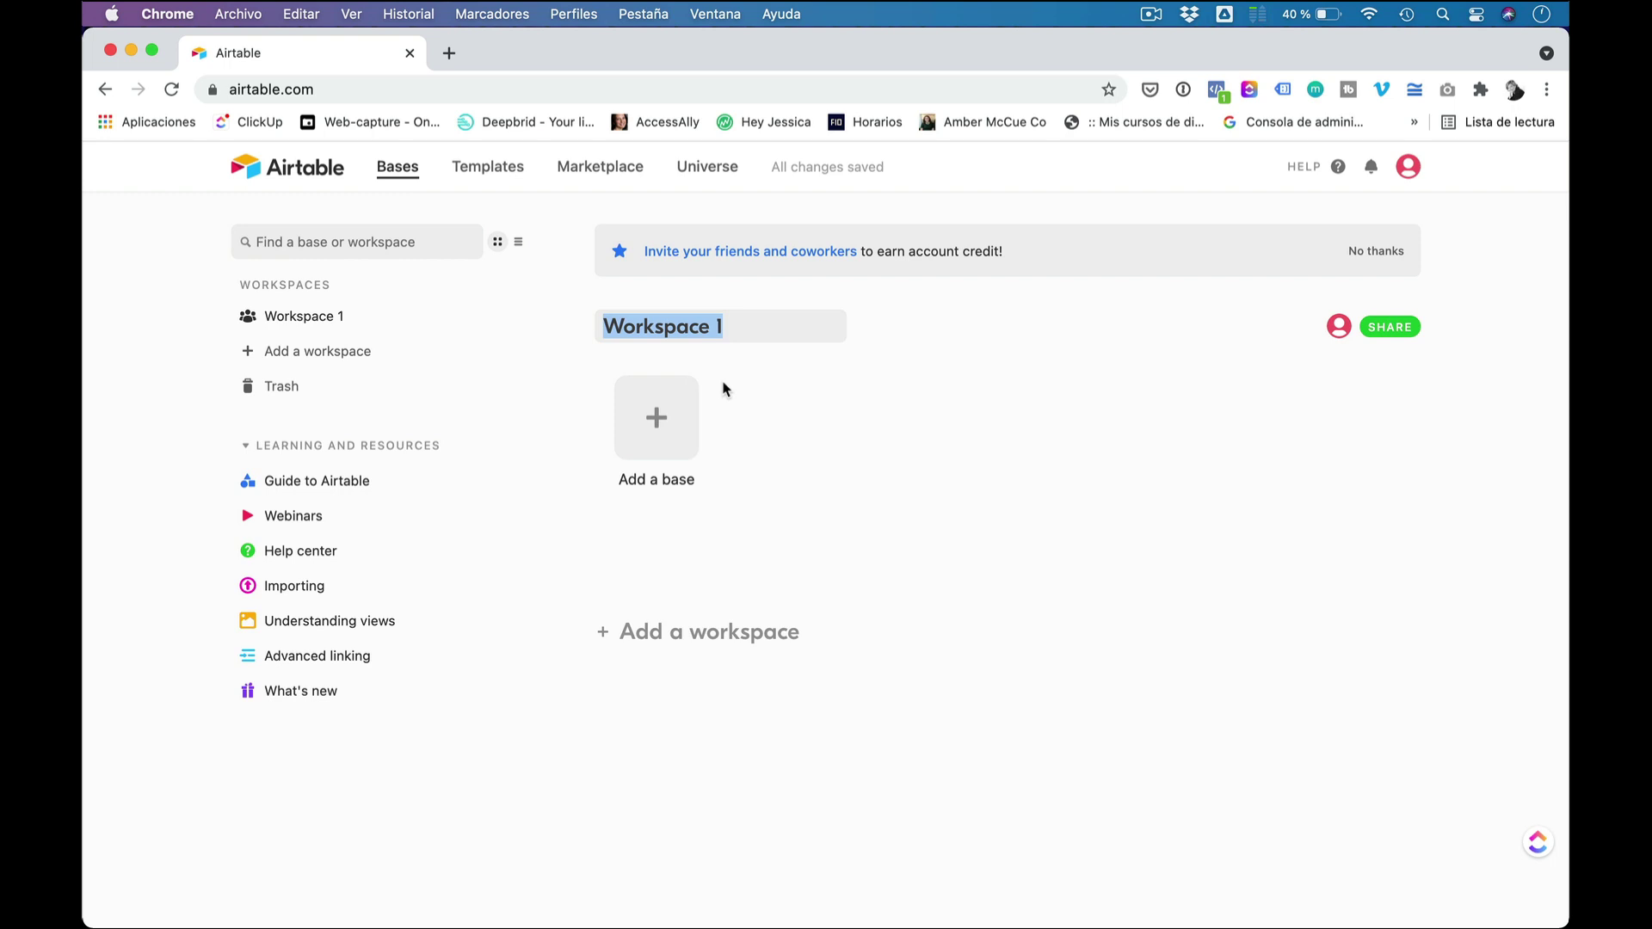
type("Mi")
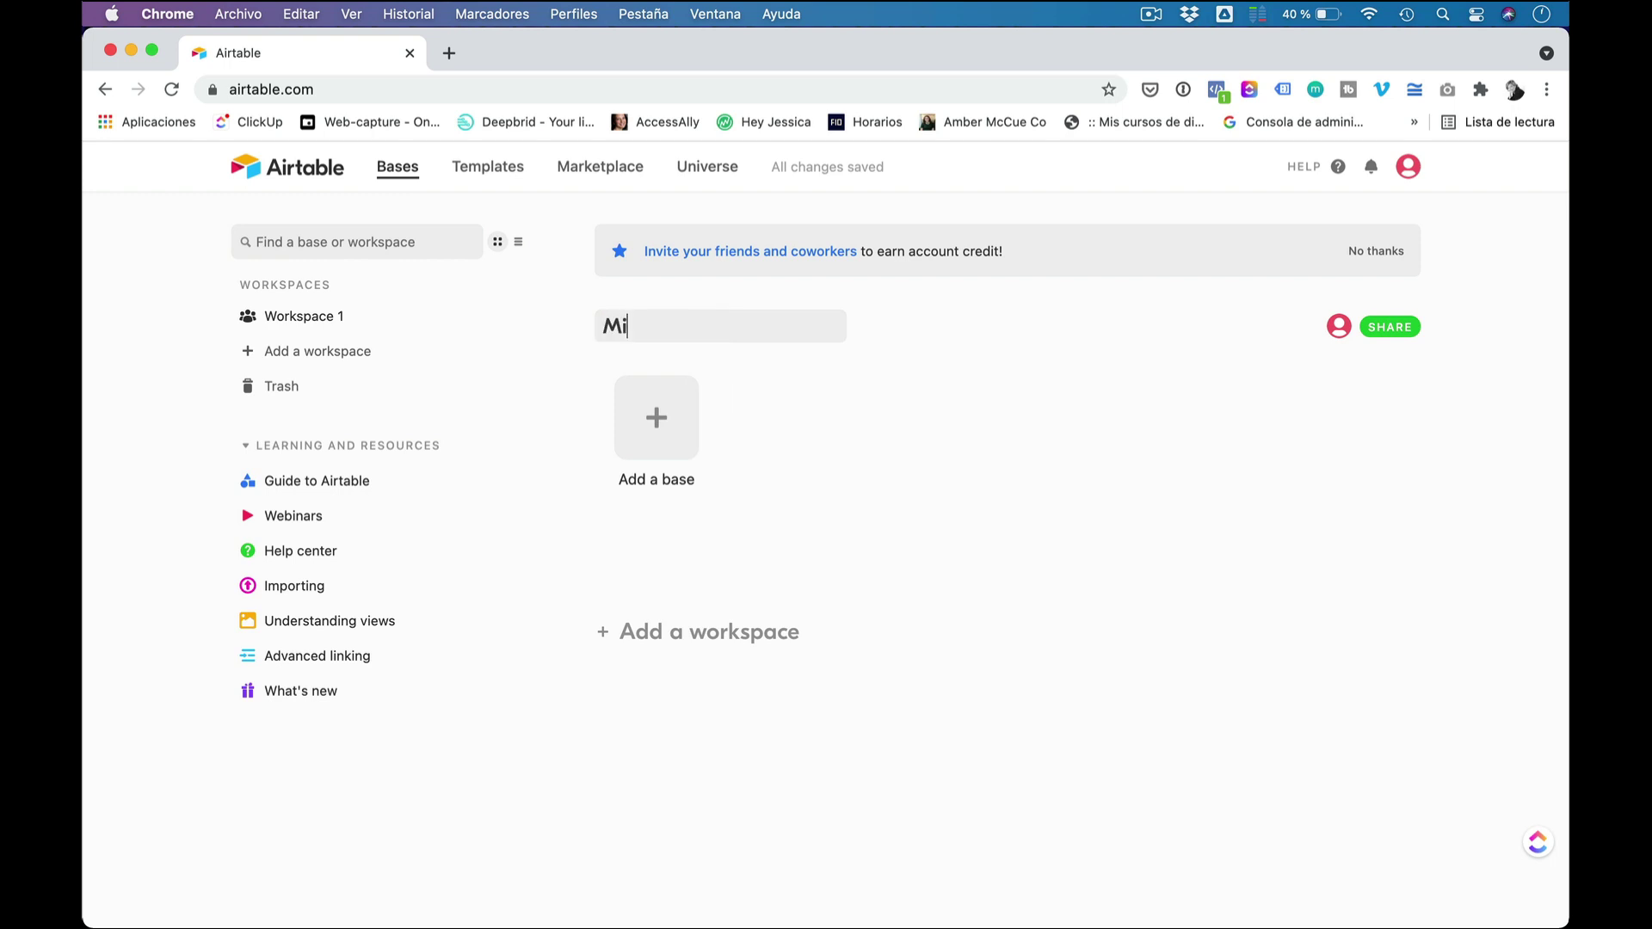
type(" espacio personal")
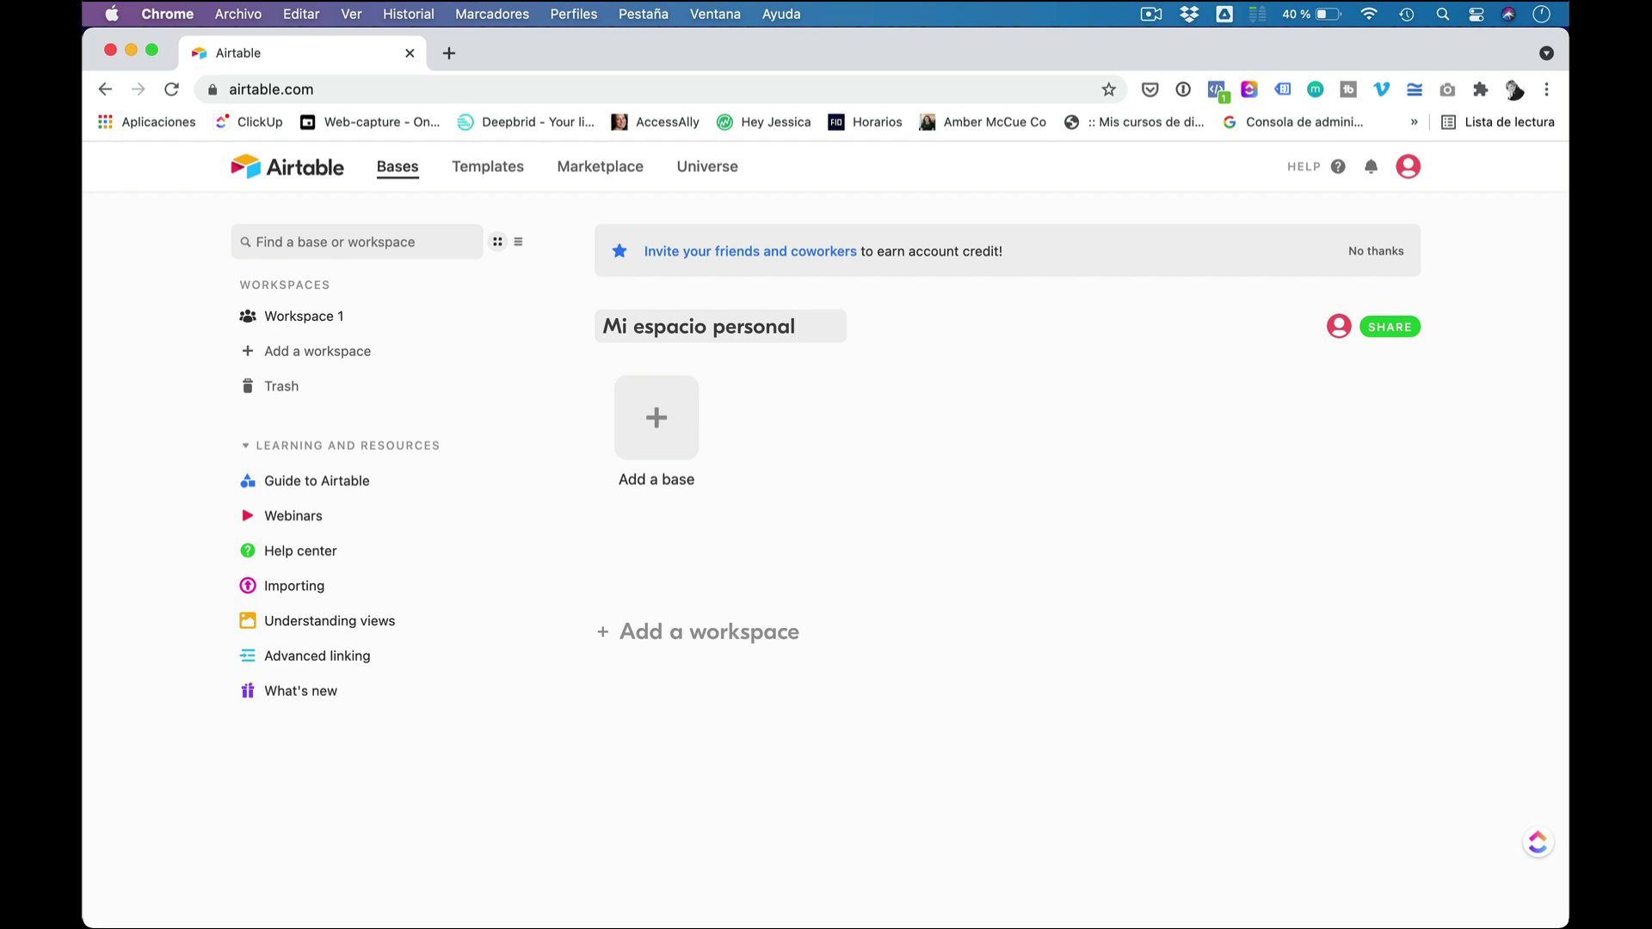
key("Return")
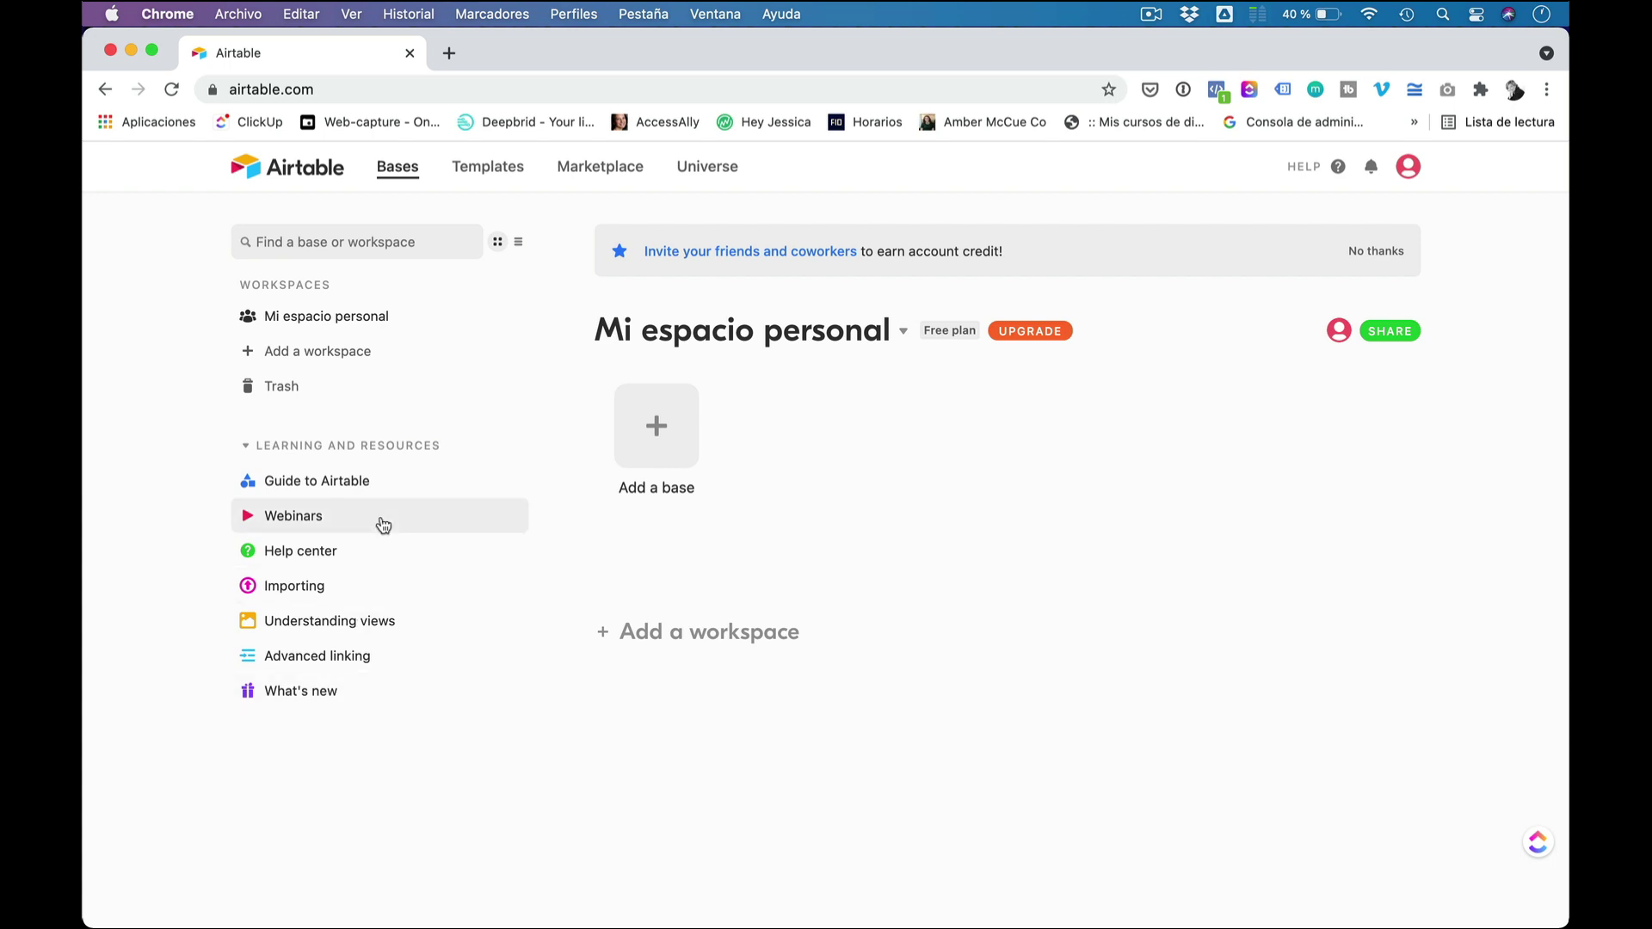
Step: Try the list layout for the workspace's bases and return to the grid layout
left_click(334, 243)
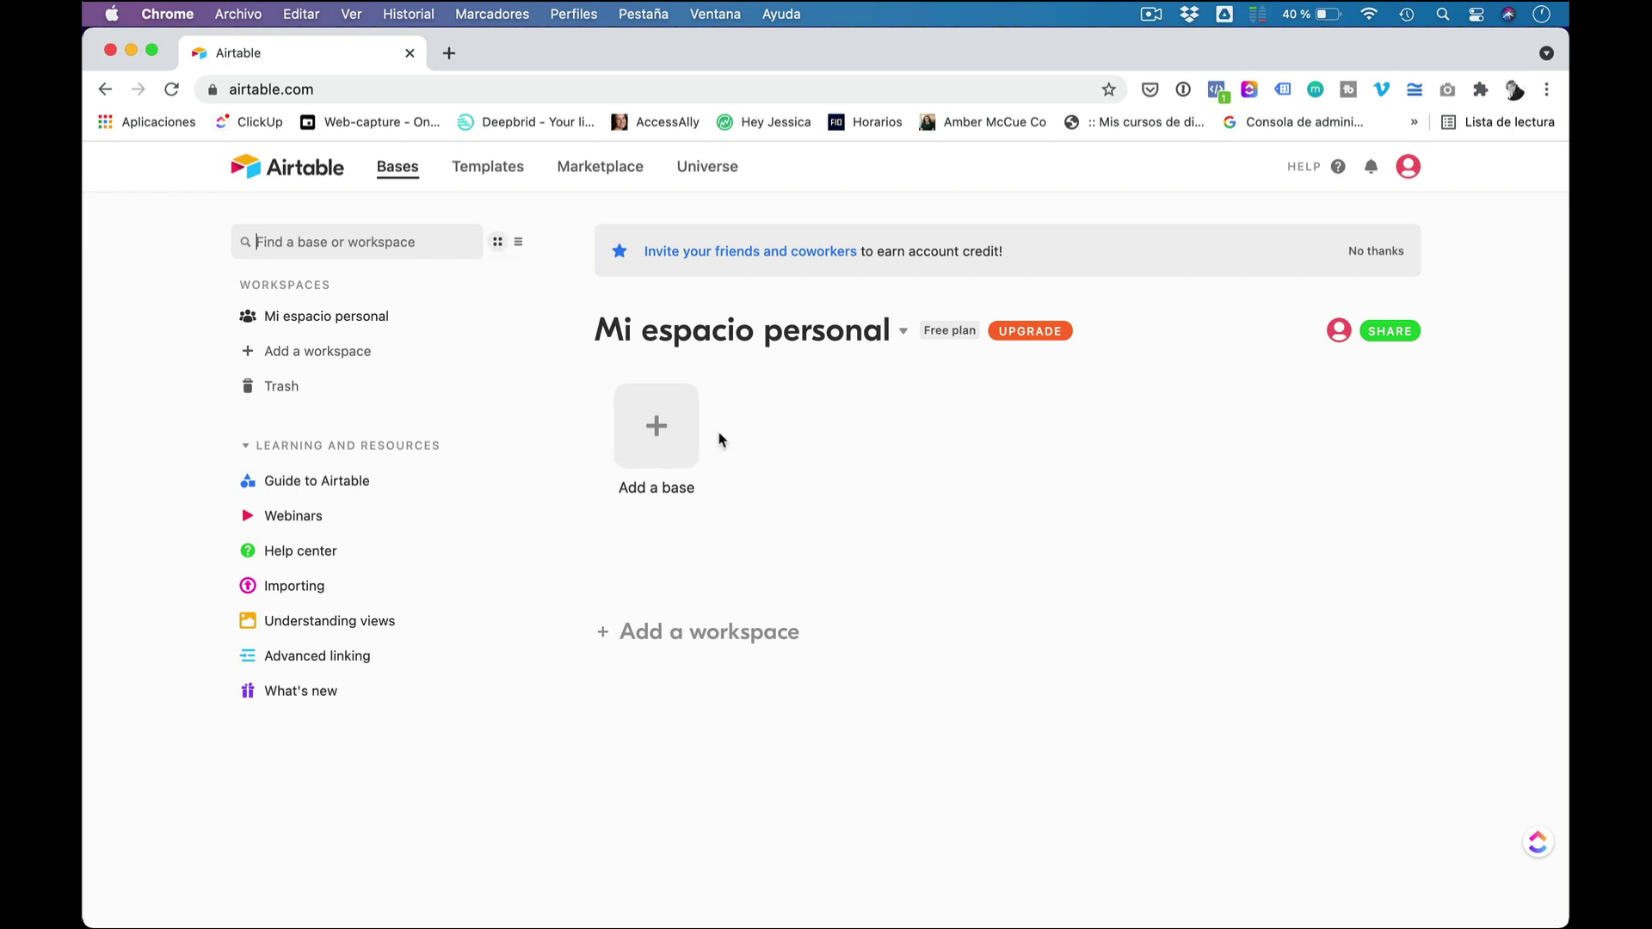
left_click(519, 243)
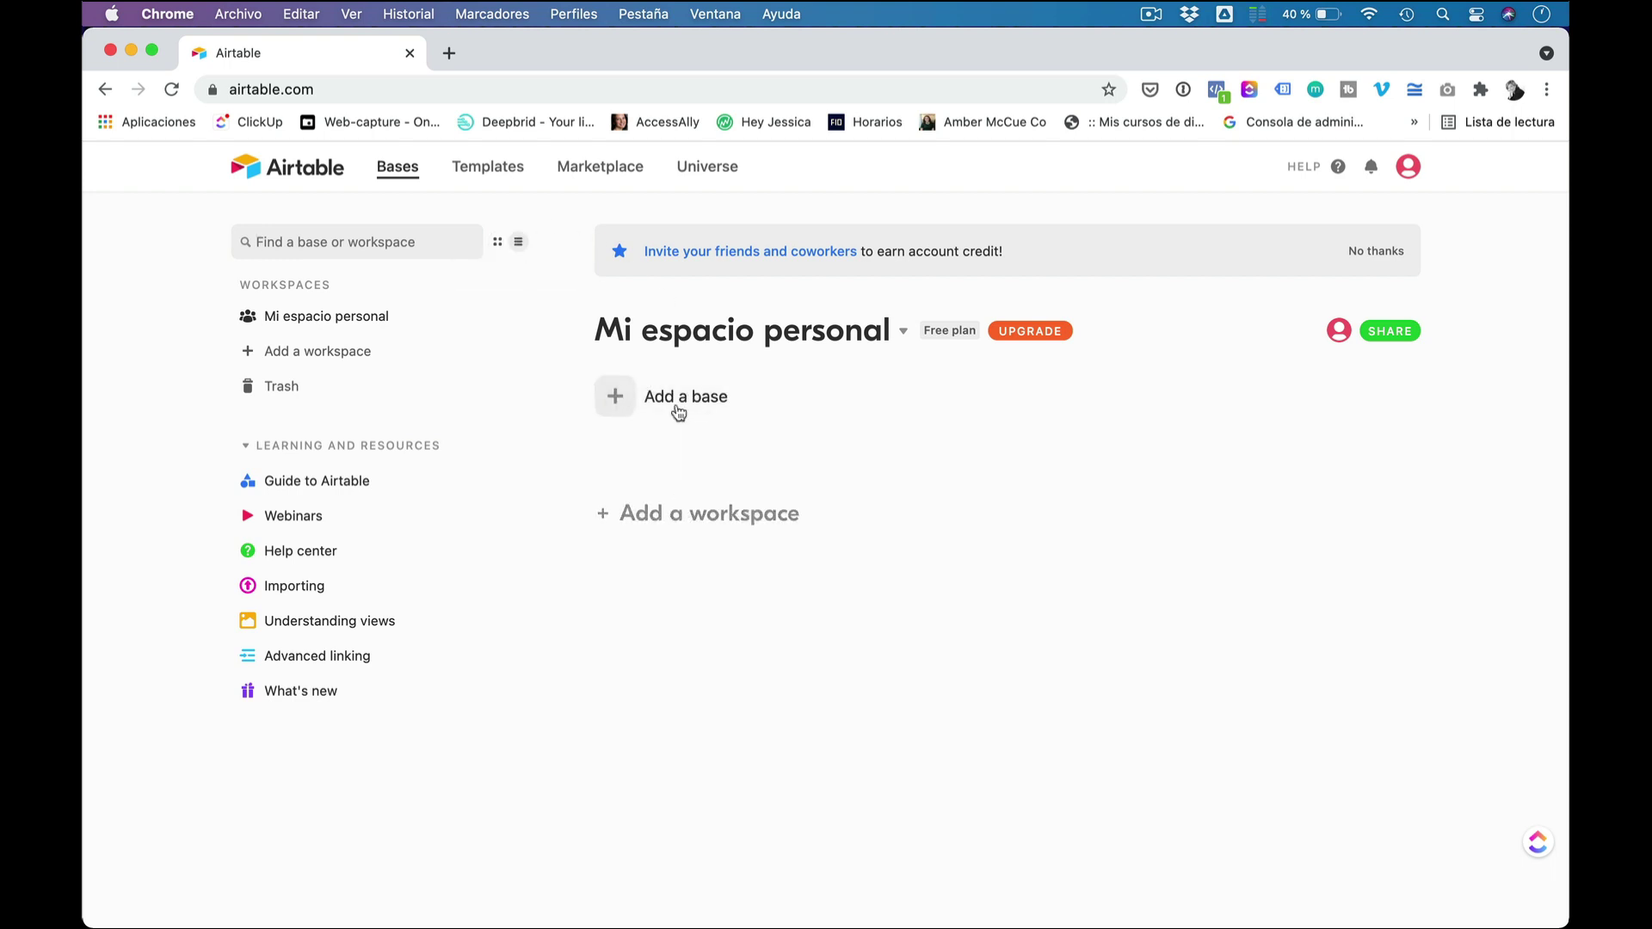
left_click(497, 244)
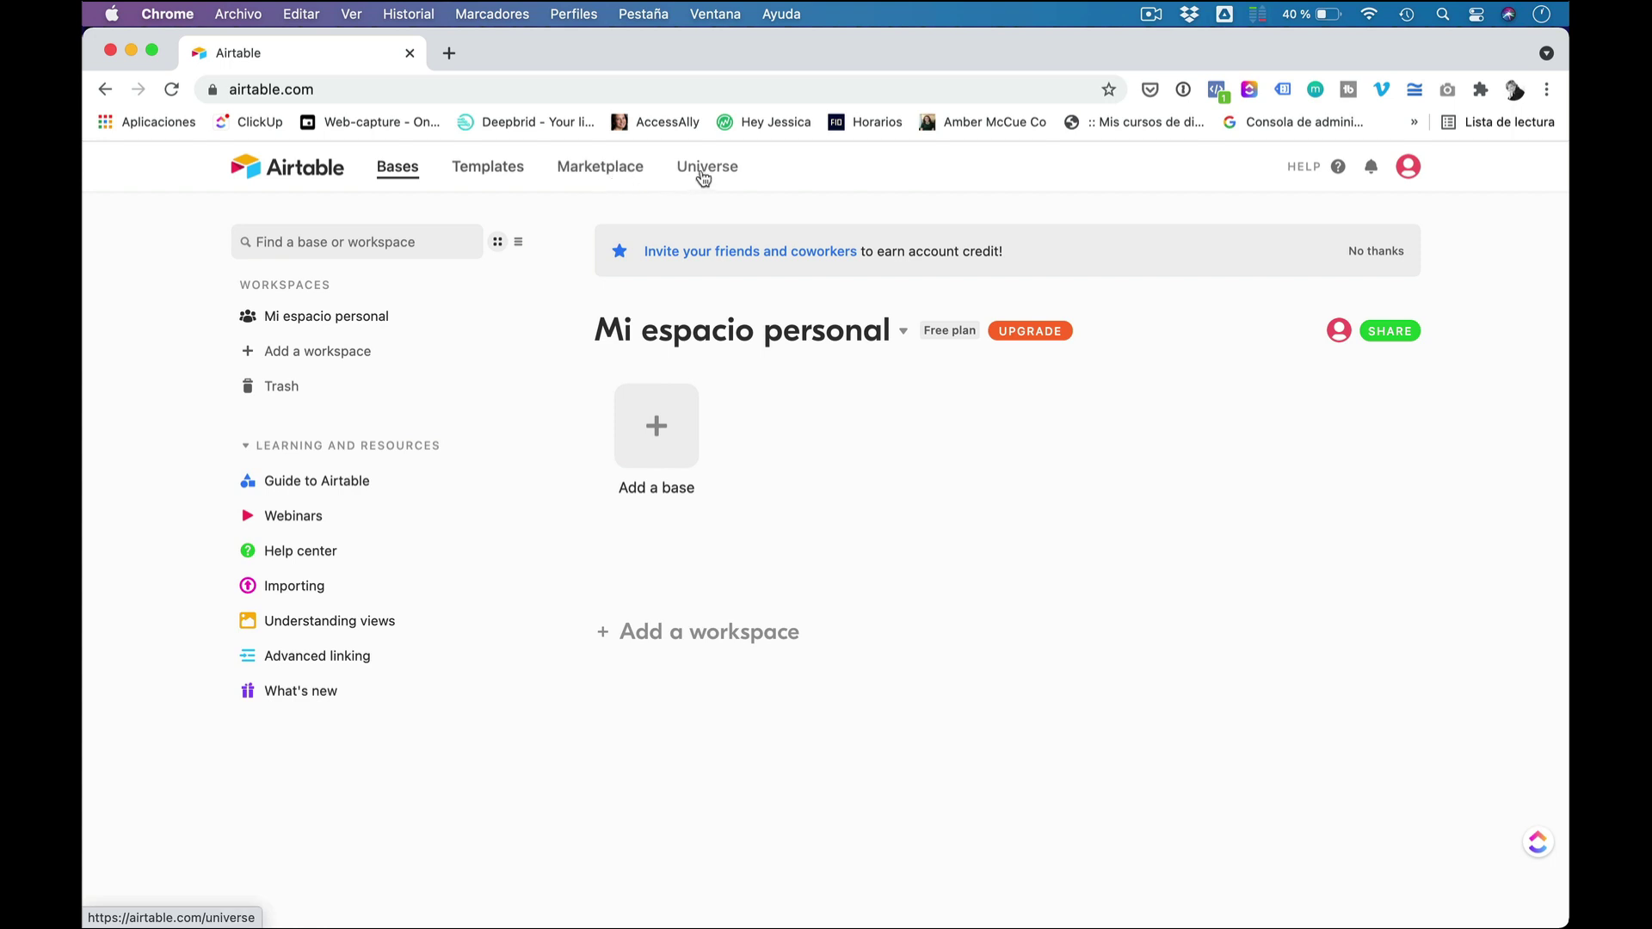
Step: Search the template gallery for "library" and open the Book Catalog template
left_click(484, 172)
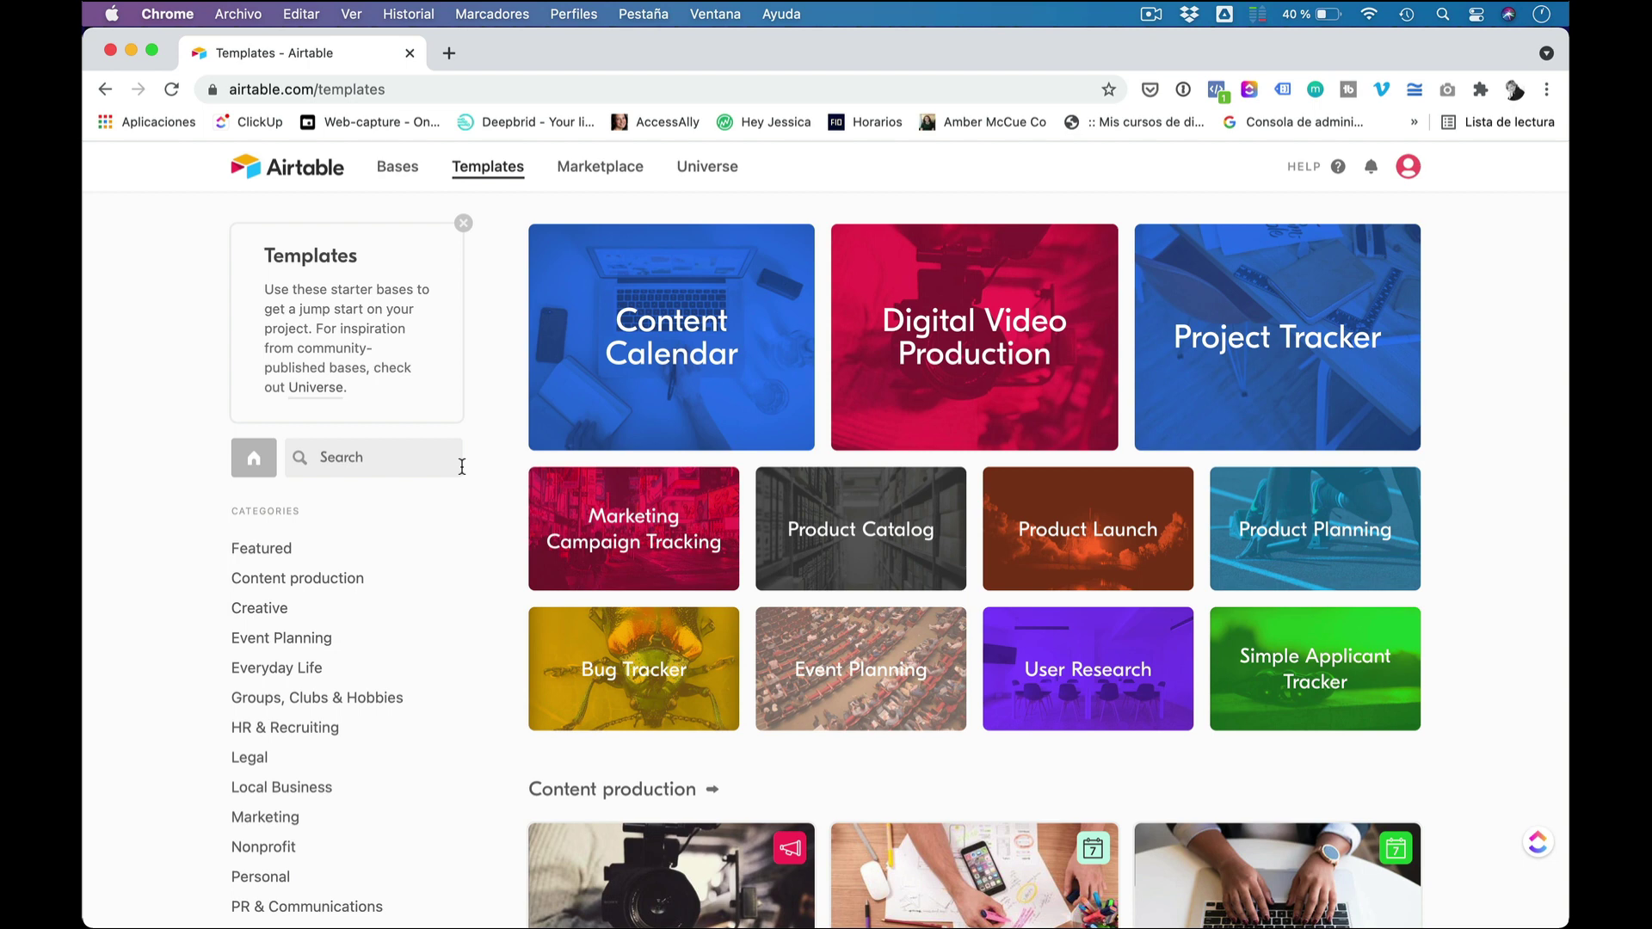
left_click(368, 460)
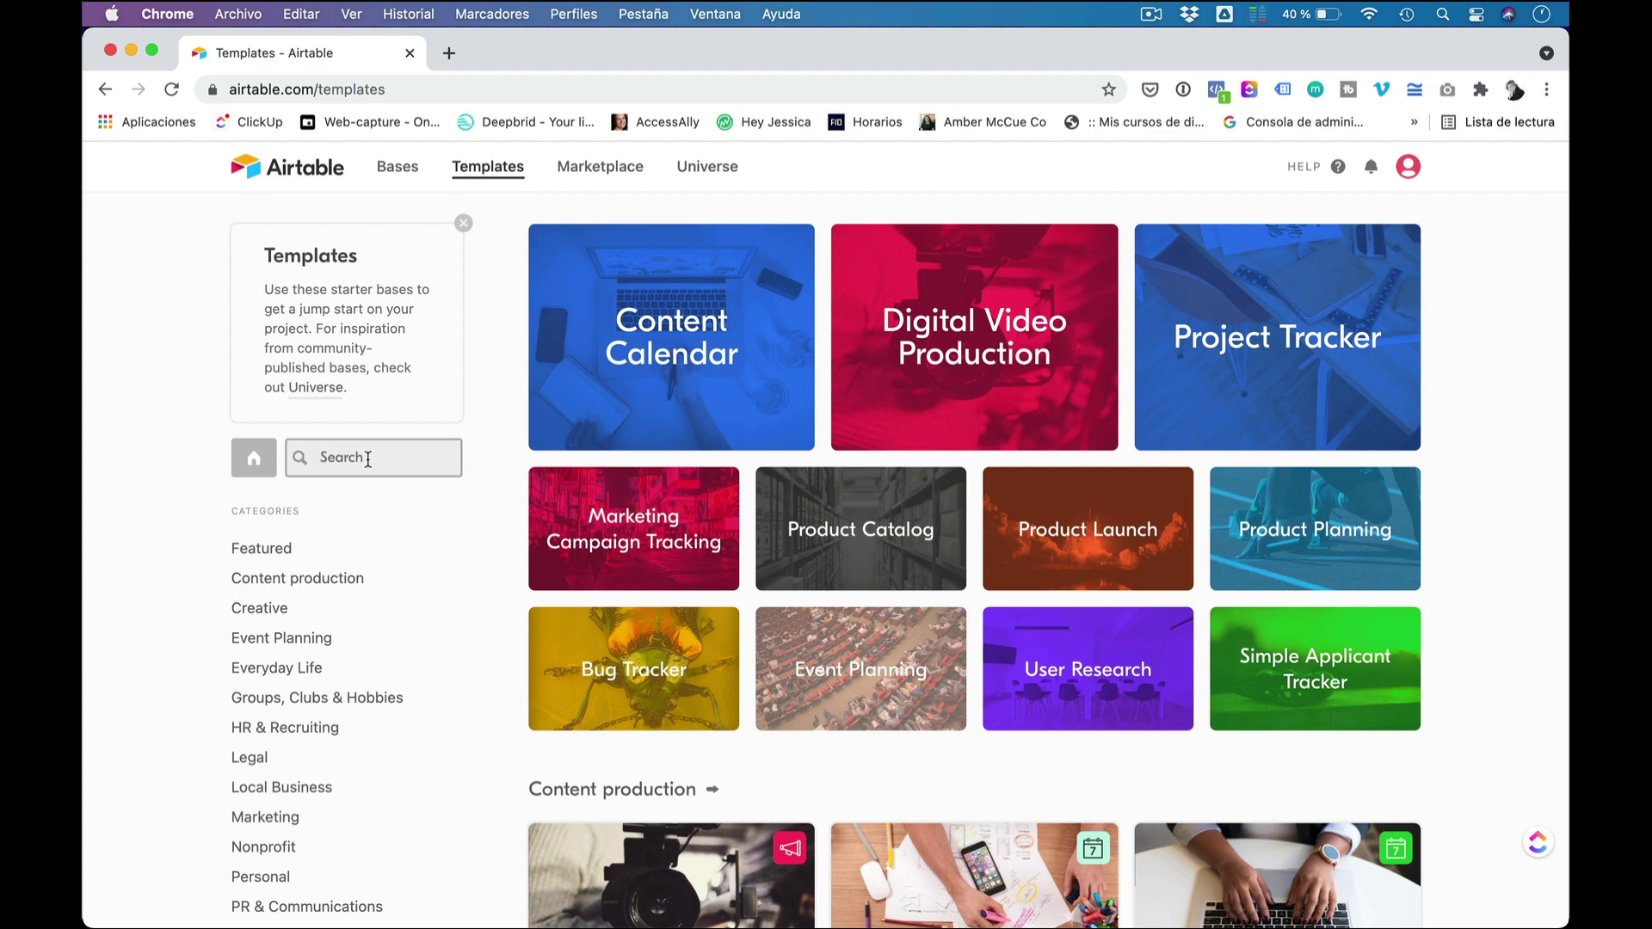
type("librar")
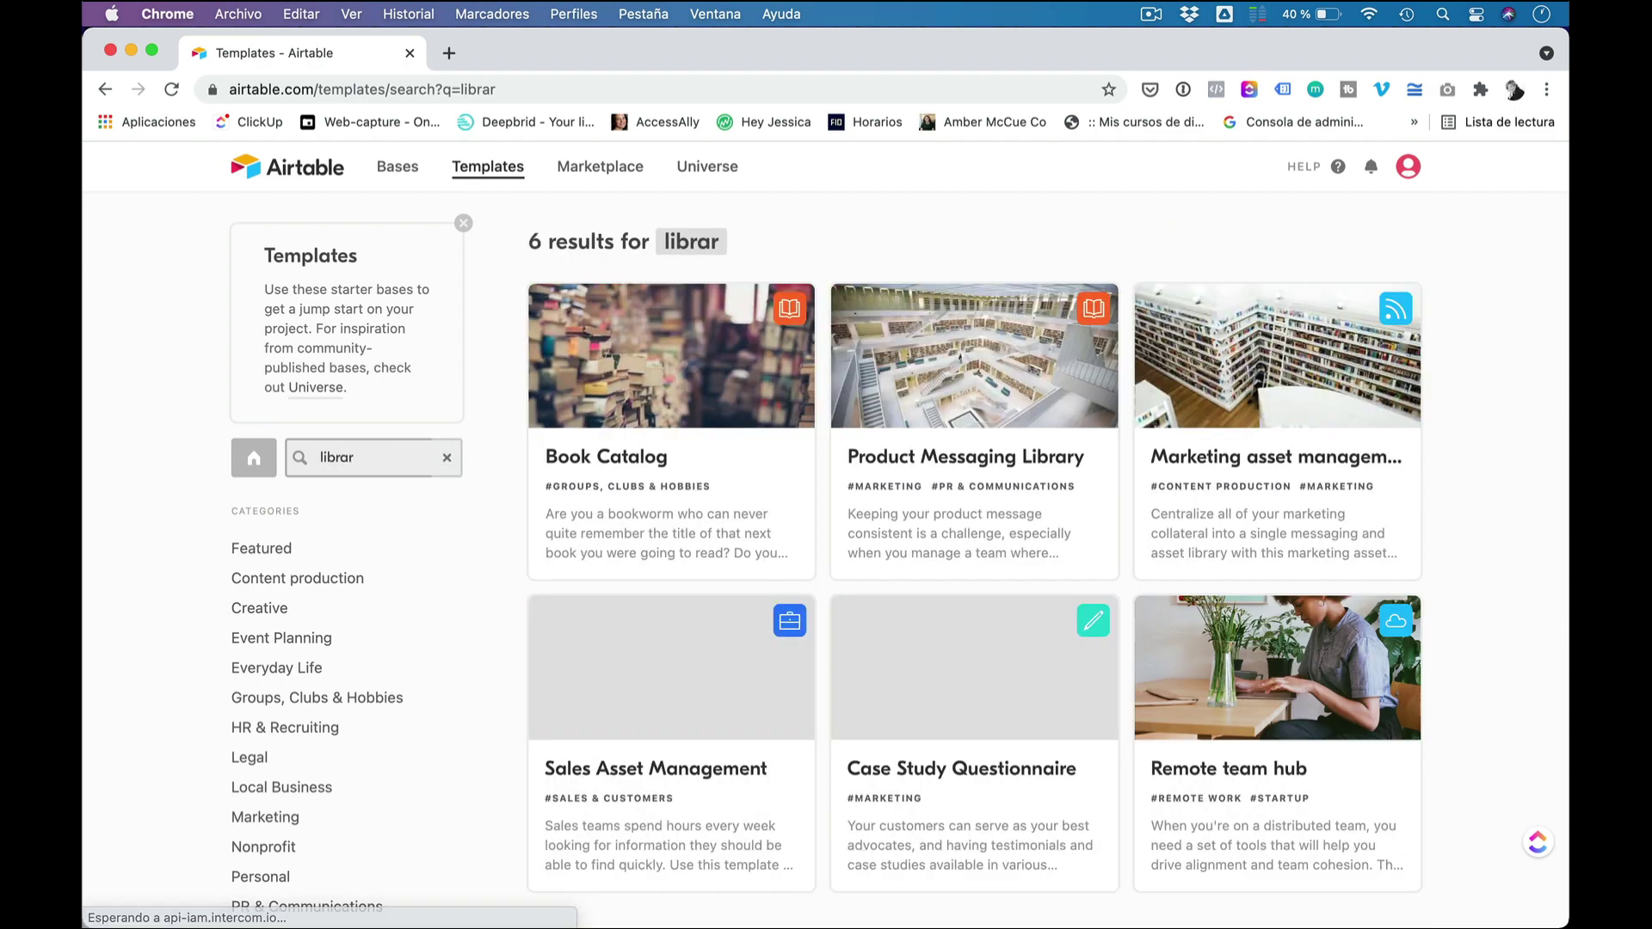
type("y")
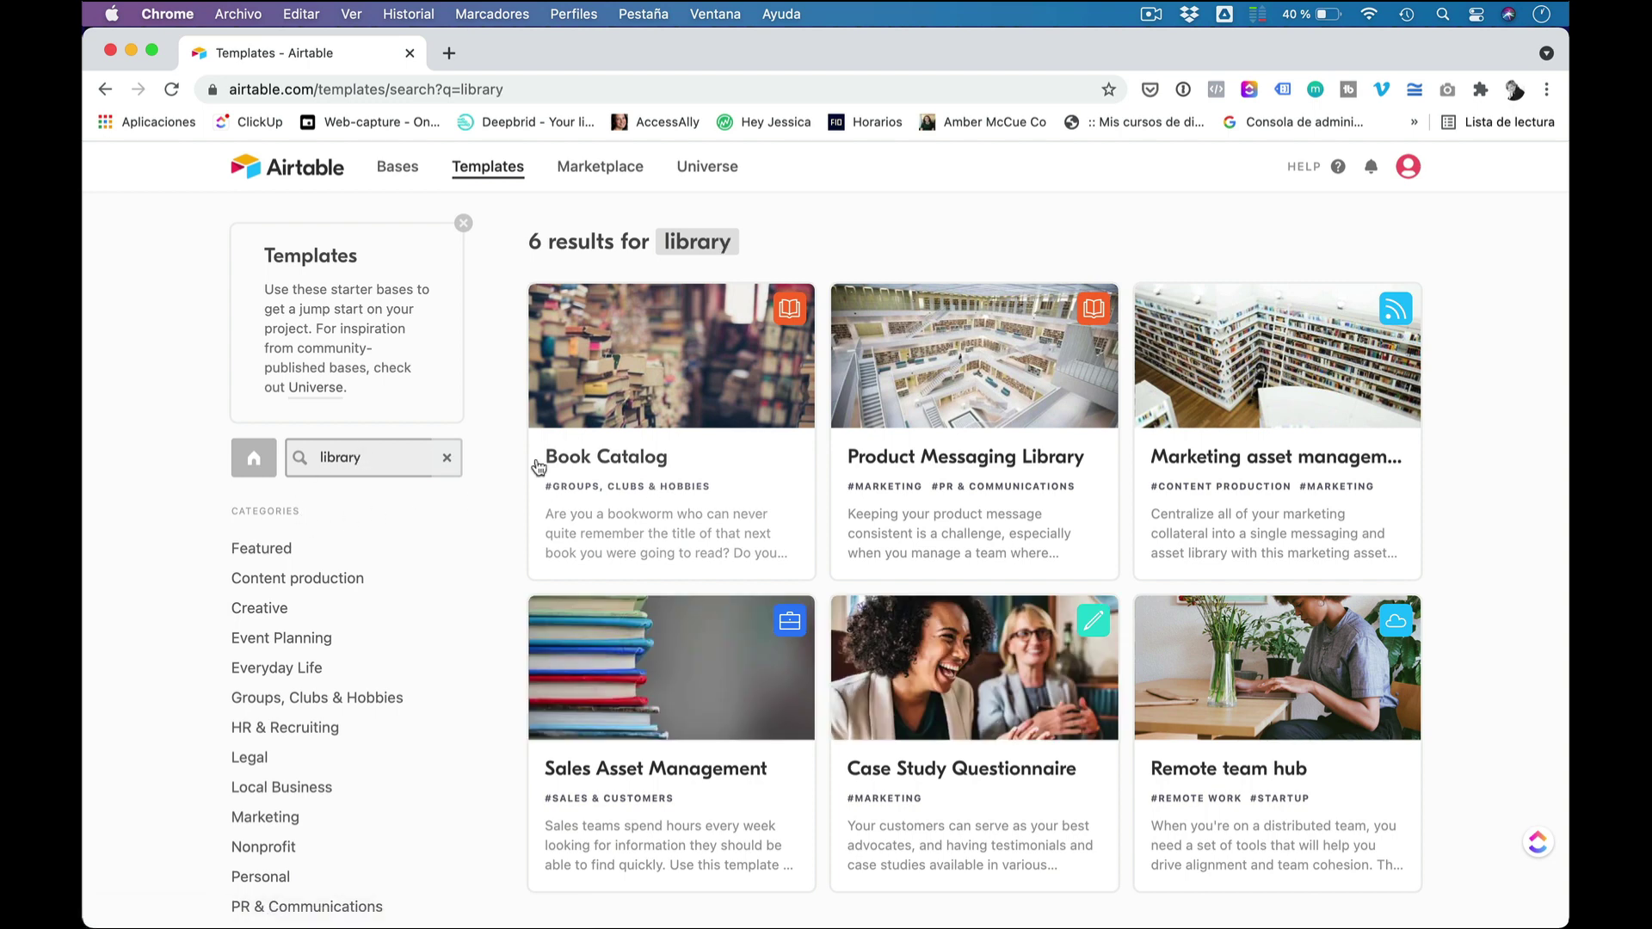
left_click(641, 463)
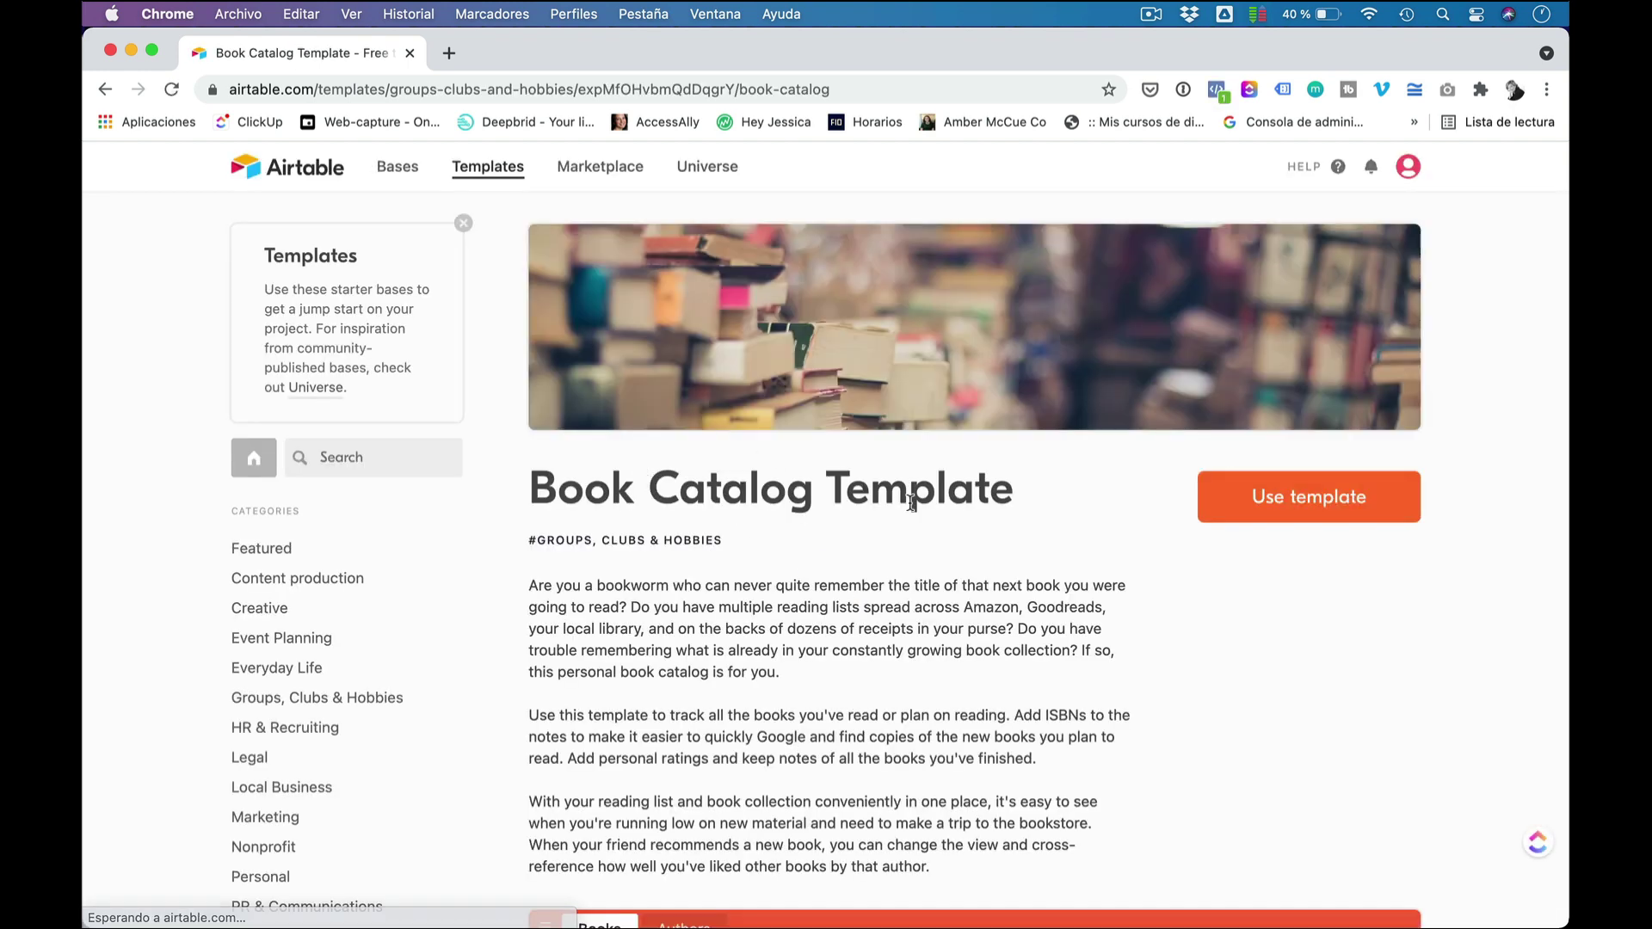
Step: Examine the records and fields of the Books table in the Book Catalog template's preview
scroll(912, 503, "down", 10)
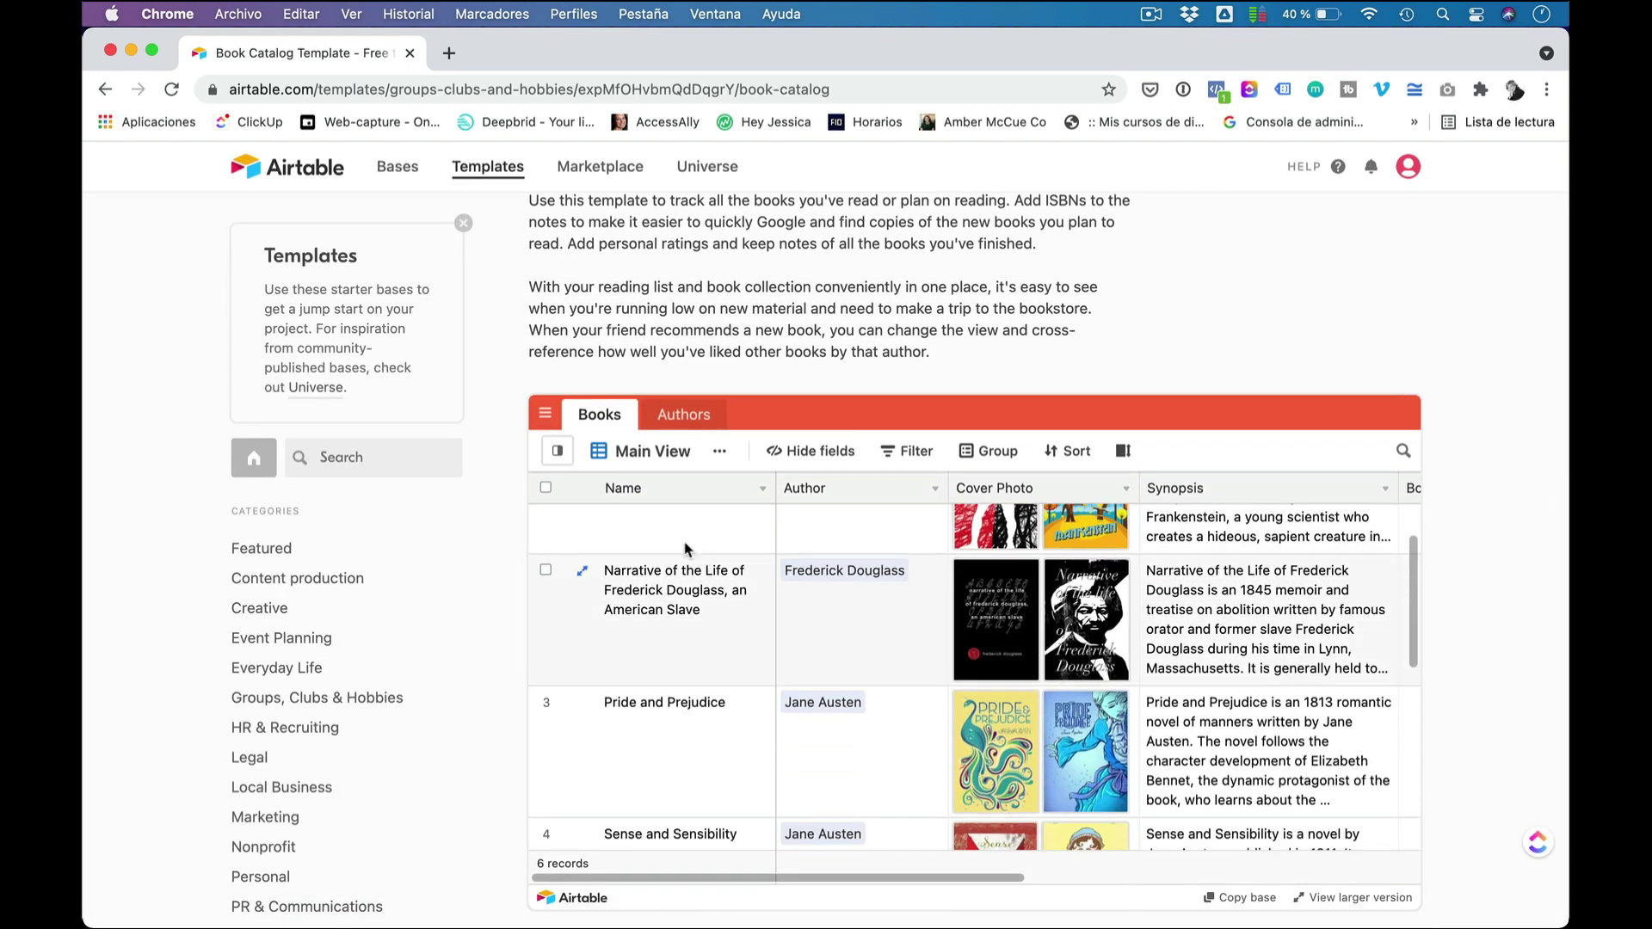
scroll(709, 508, "down", 2)
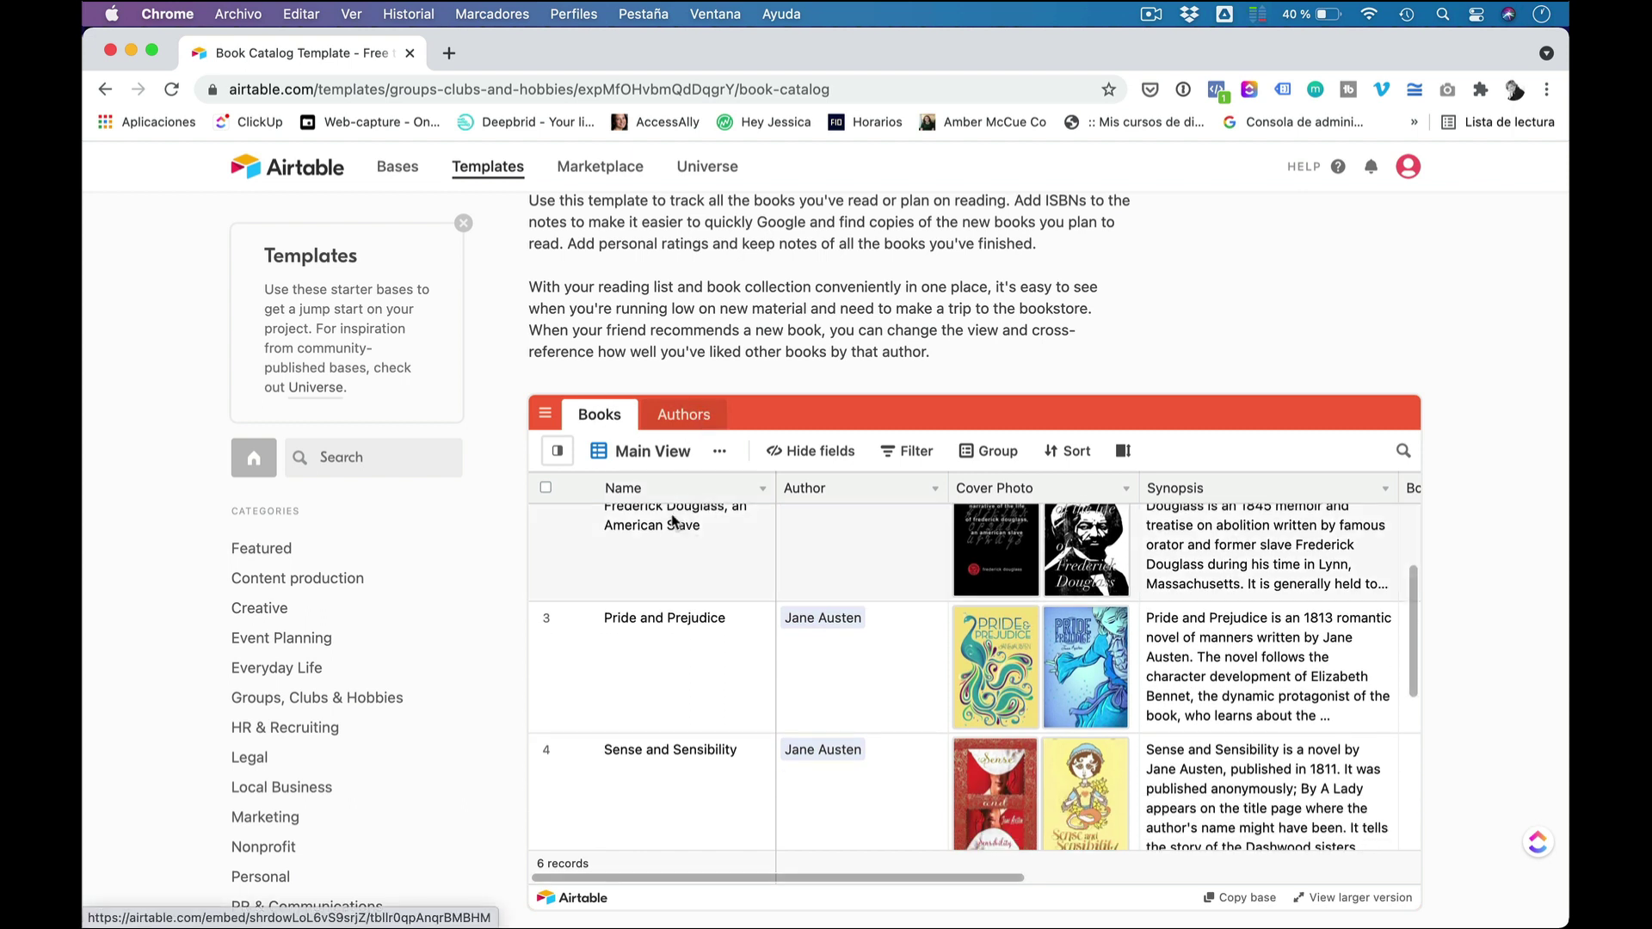
scroll(847, 618, "down", 2)
scroll(847, 618, "down", 1)
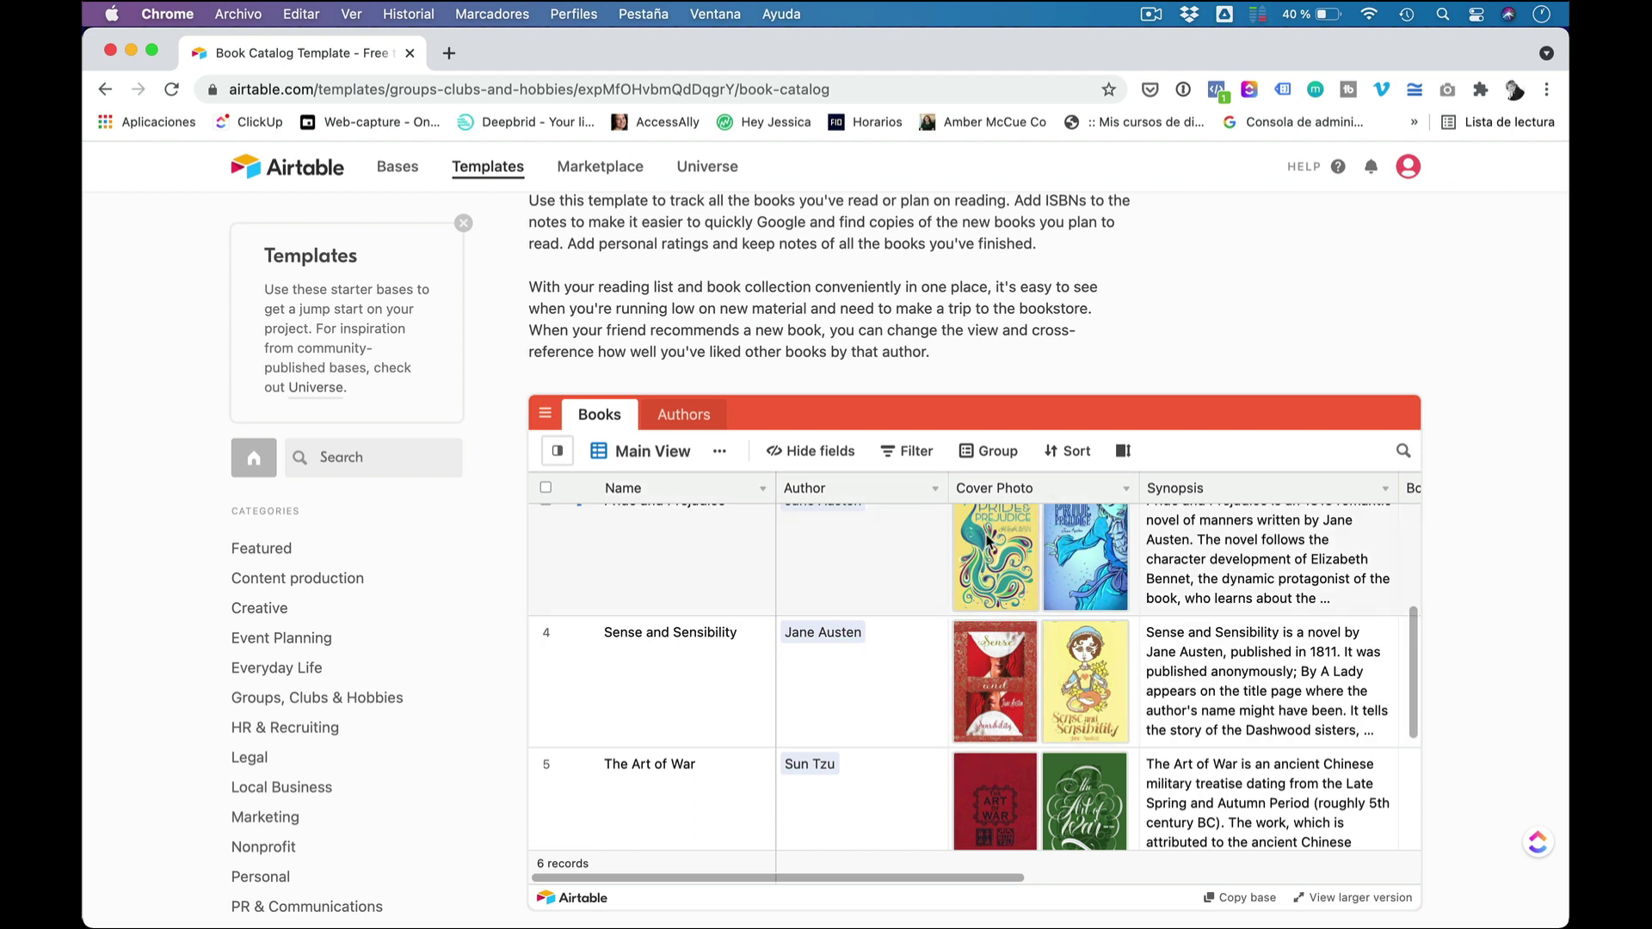
scroll(1174, 587, "down", 2)
scroll(1175, 588, "down", 2)
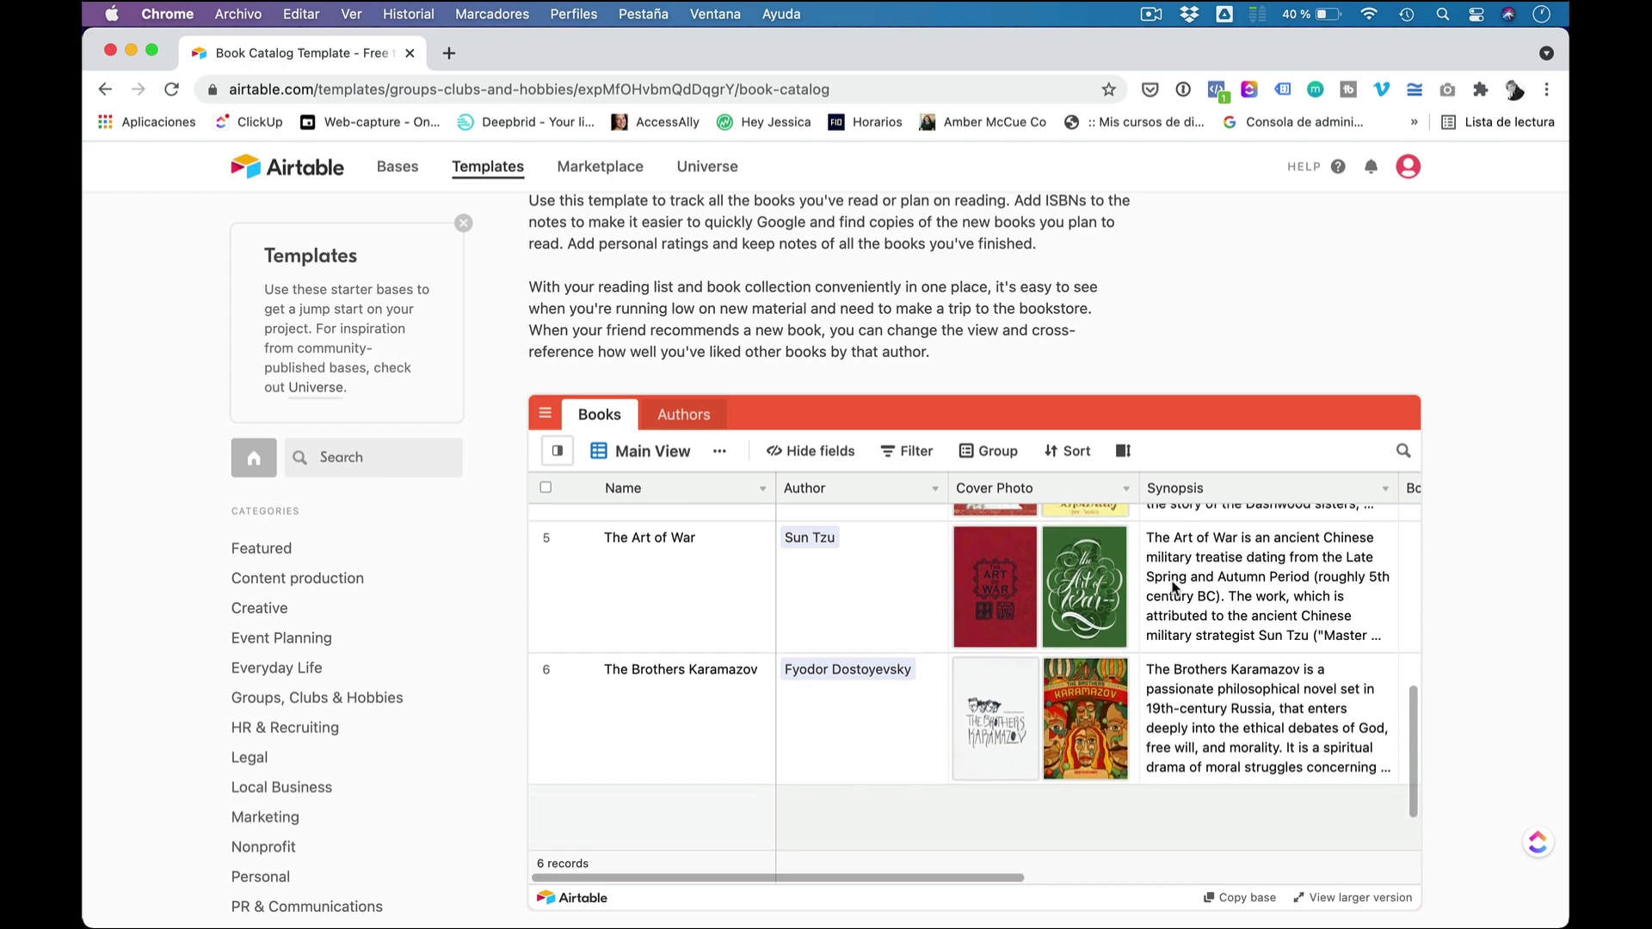
scroll(1172, 580, "up", 2)
scroll(1172, 581, "right", 5)
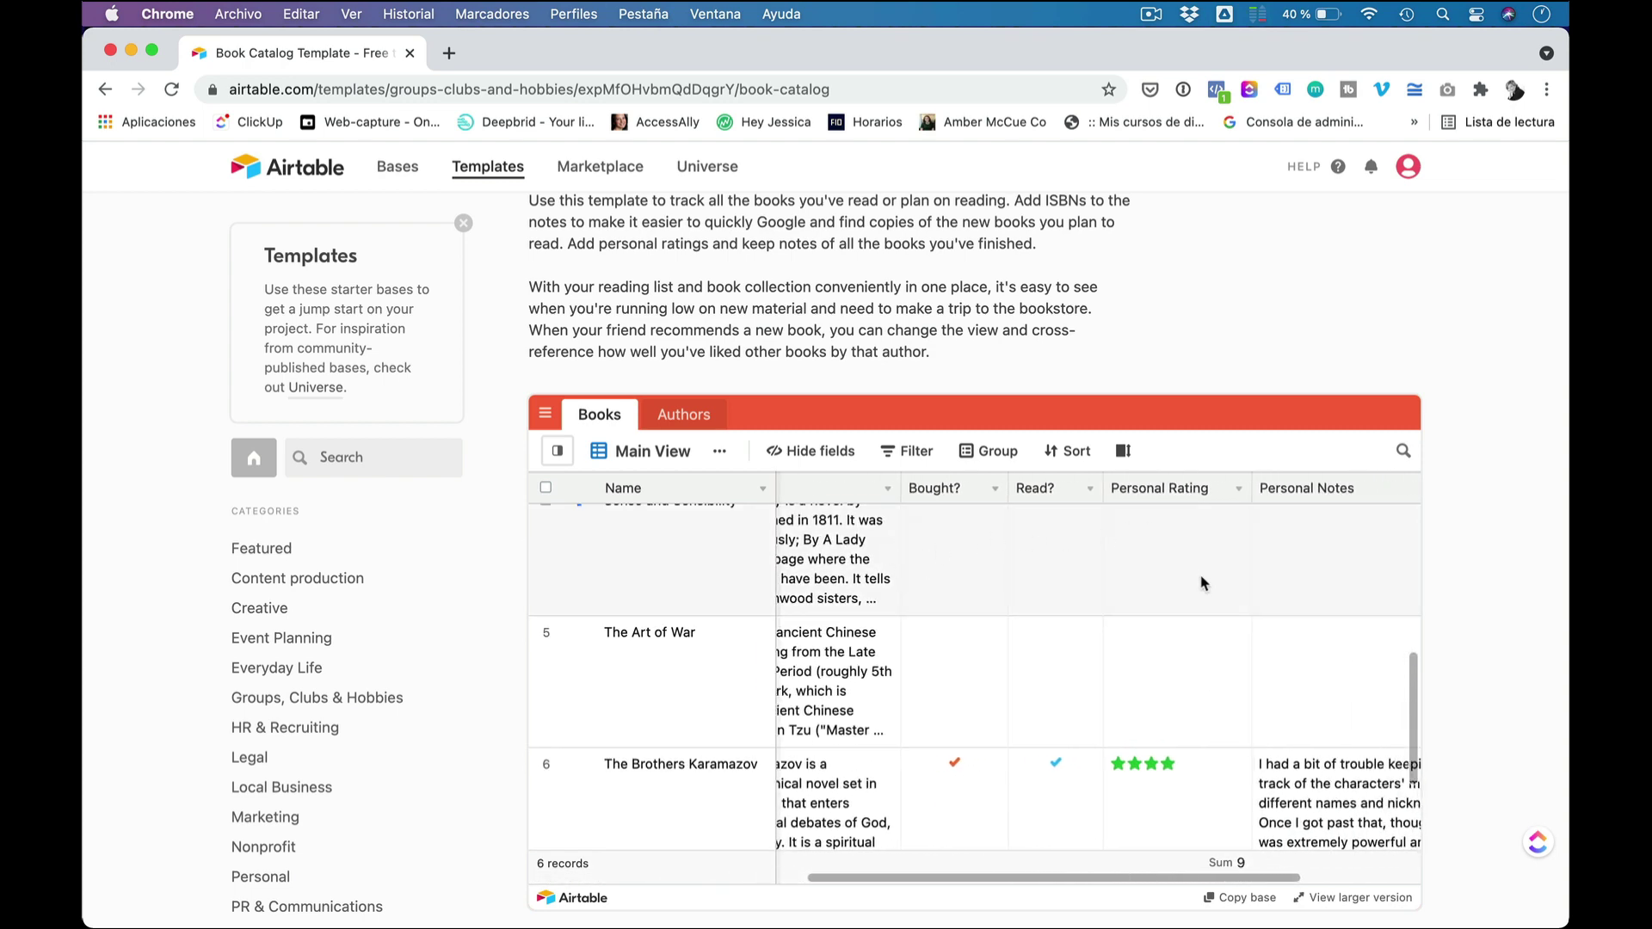
scroll(1203, 582, "up", 1)
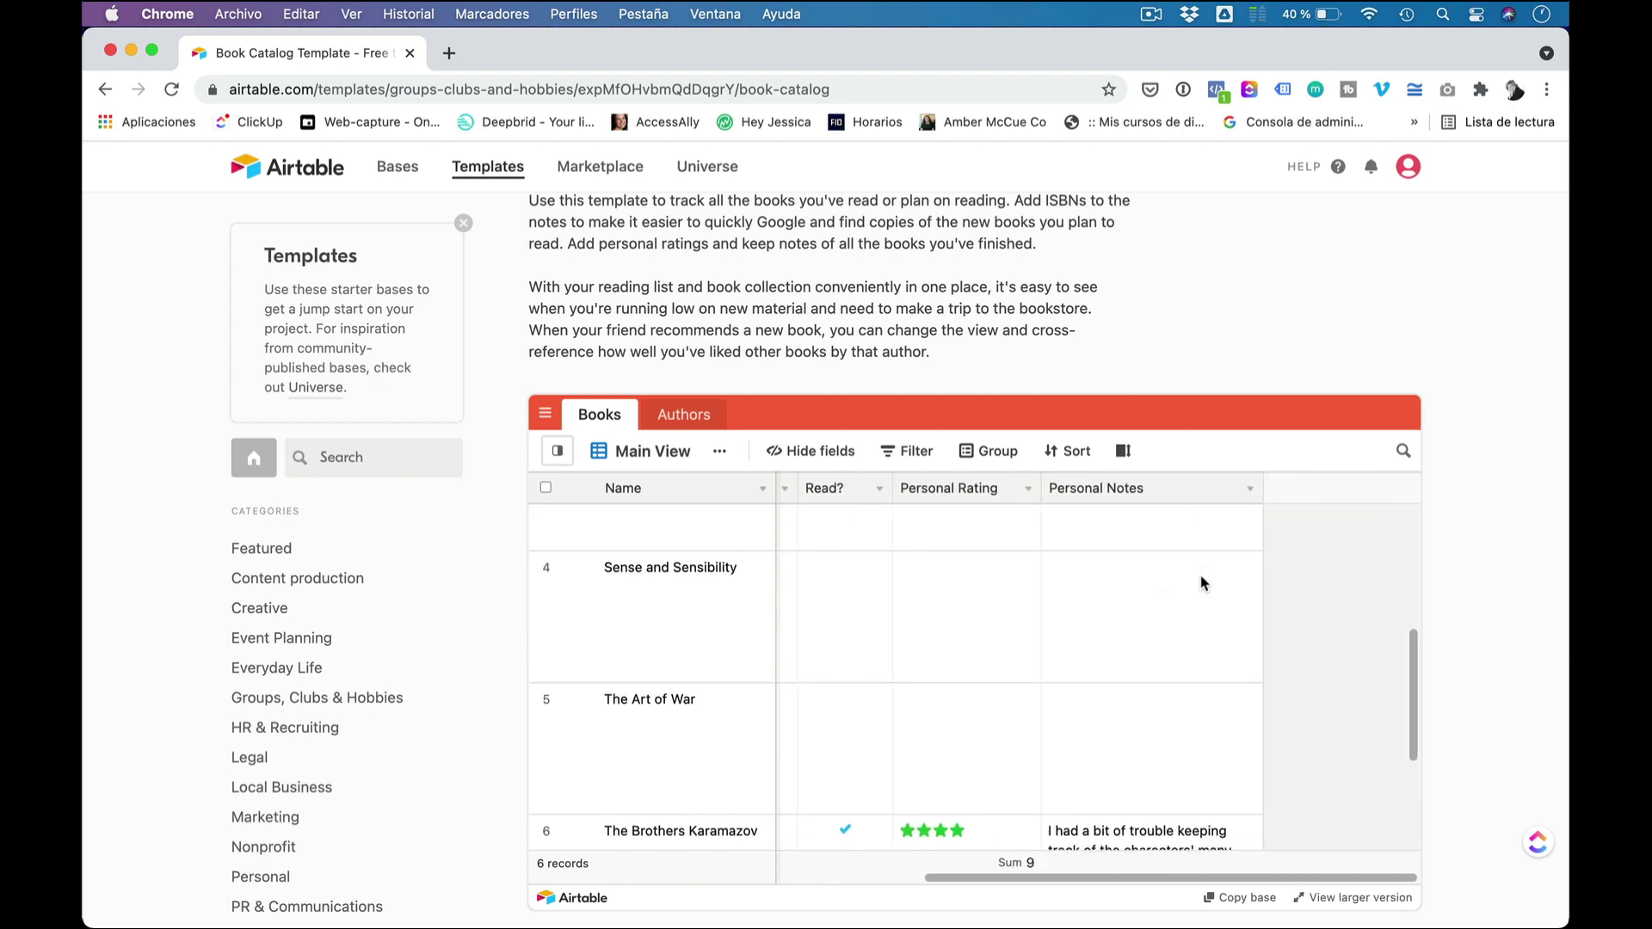
scroll(1203, 583, "left", 5)
scroll(1203, 583, "down", 1)
scroll(1203, 583, "down", 3)
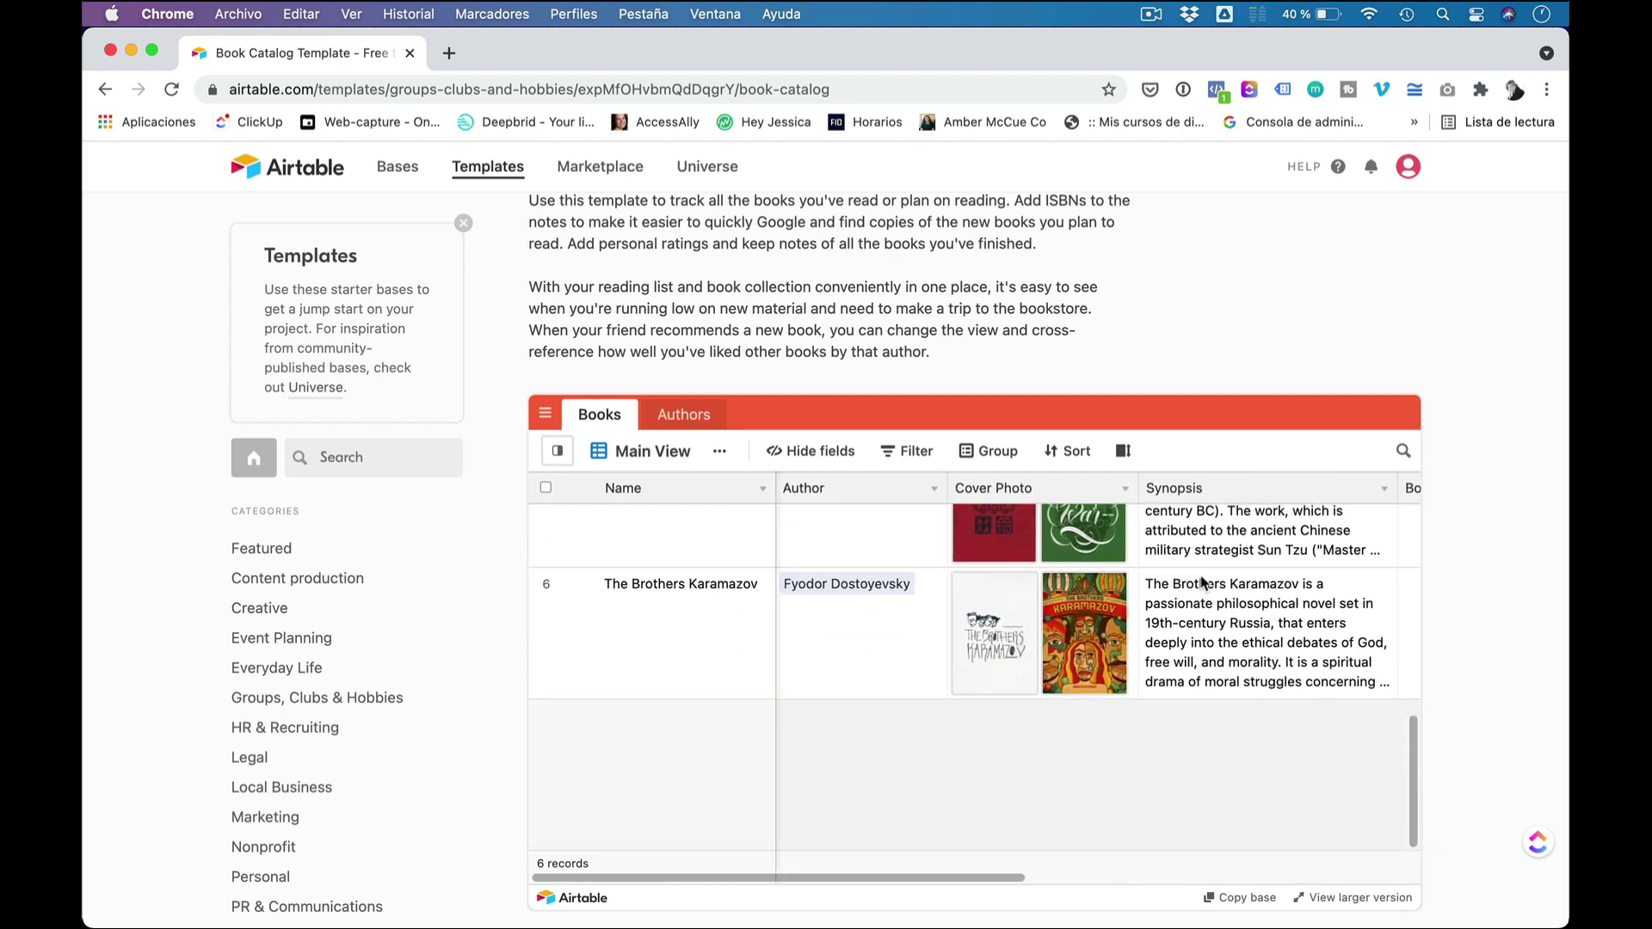
scroll(1477, 582, "down", 1)
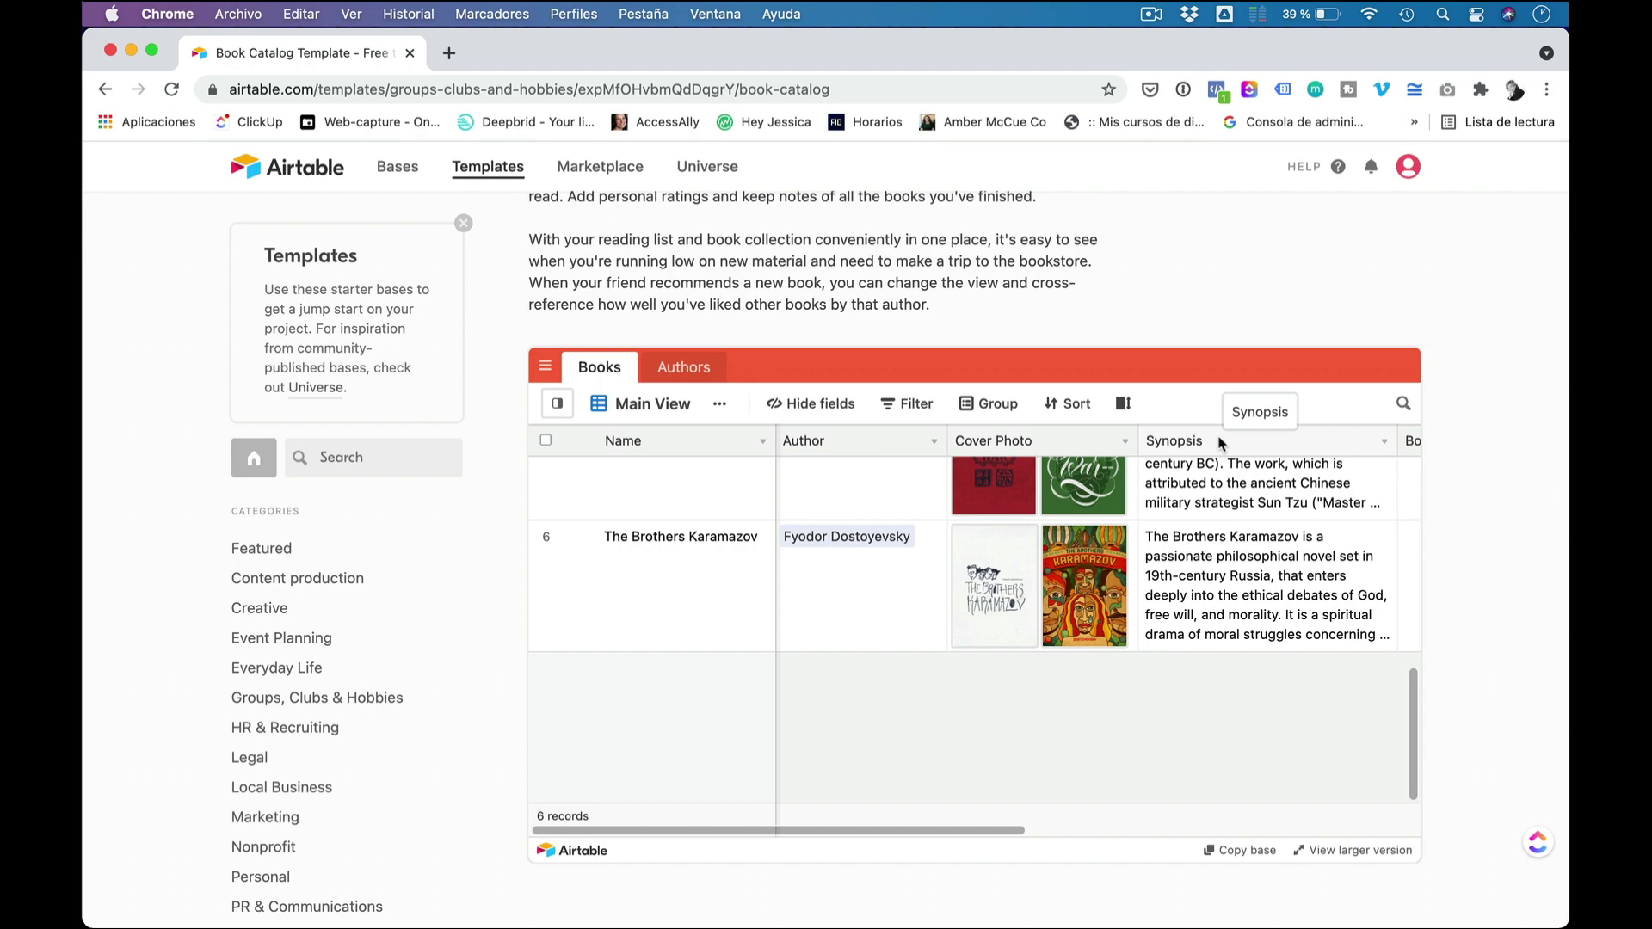
scroll(1219, 442, "up", 5)
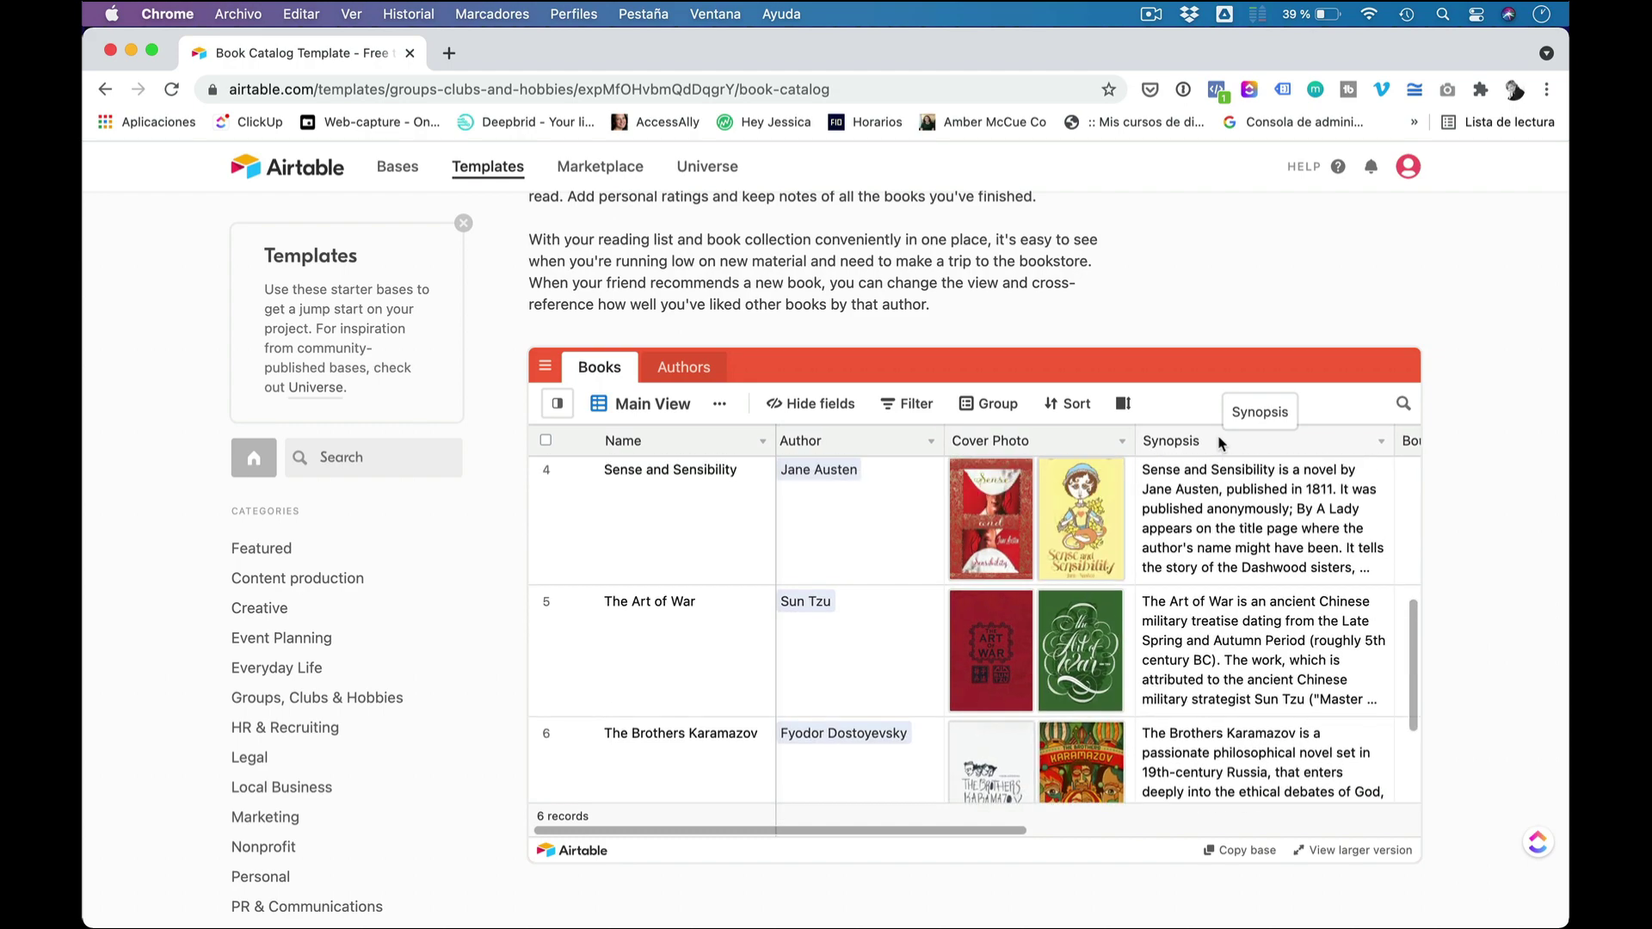
Step: Create a base from the Book Catalog template and dismiss its base description and introductory tips
scroll(1219, 442, "up", 7)
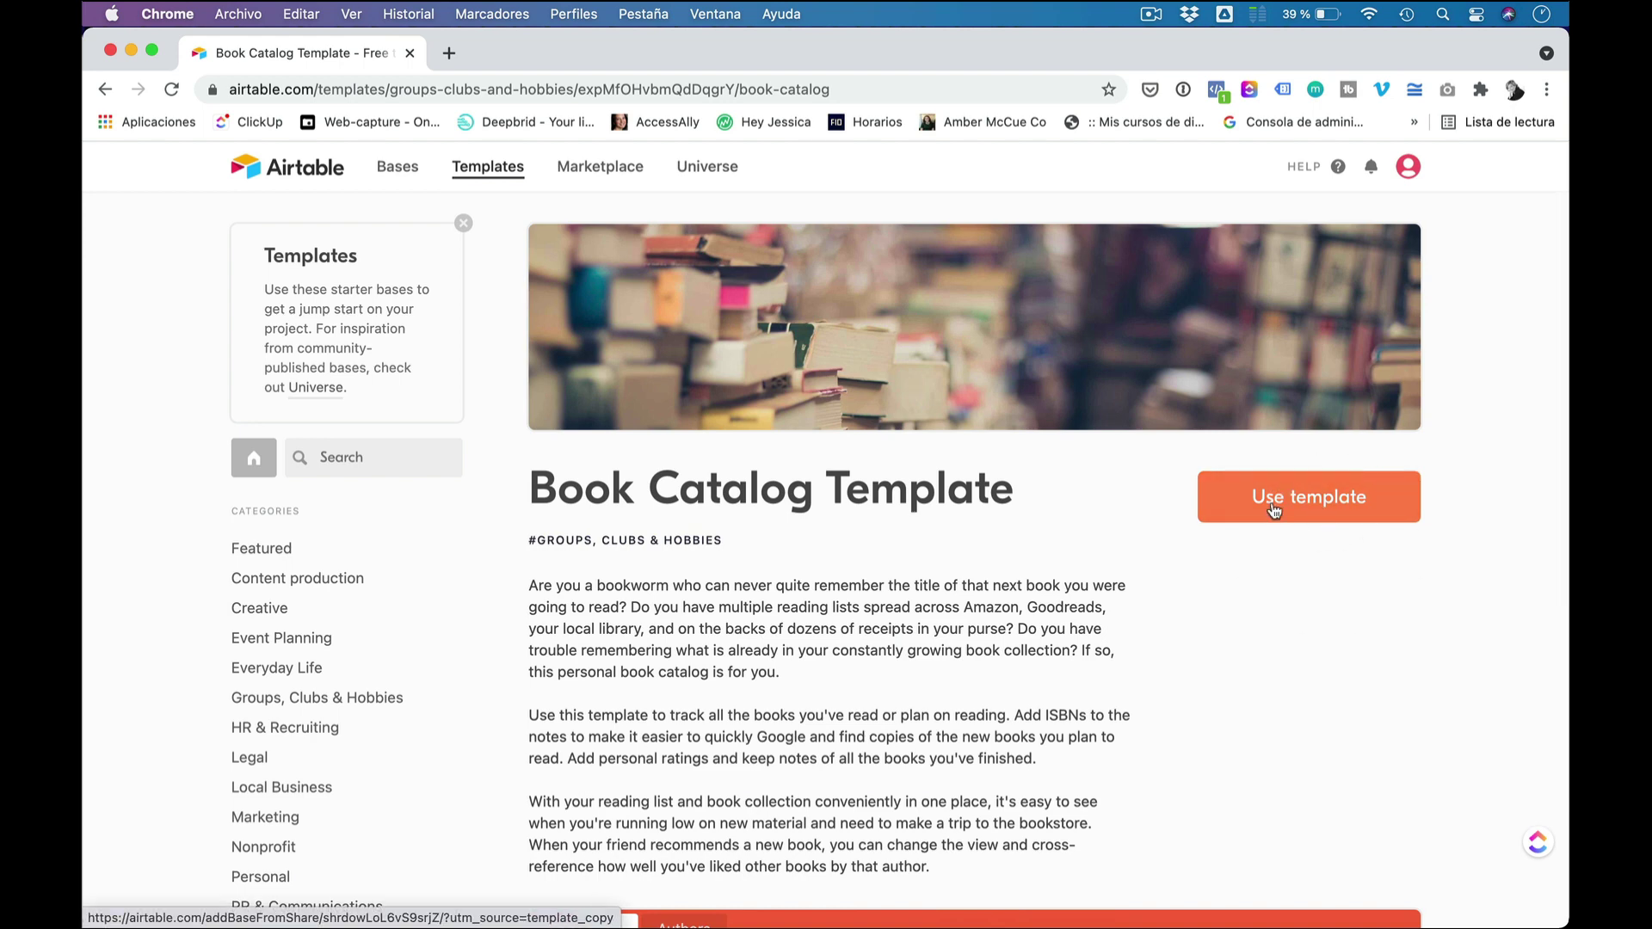
left_click(1315, 504)
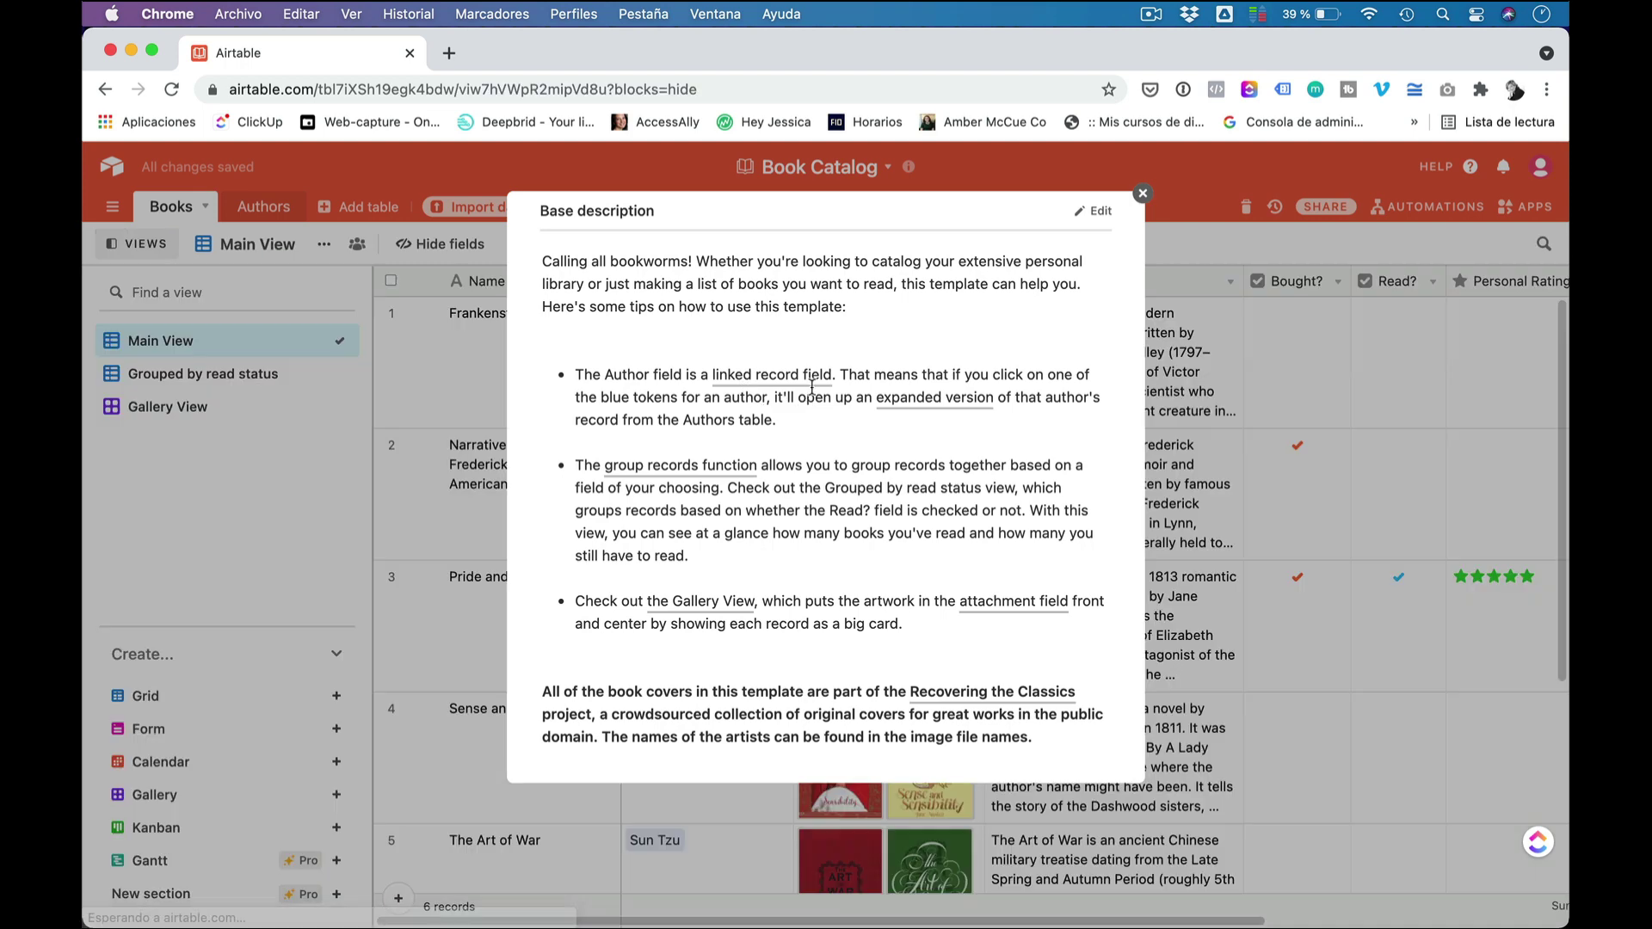
left_click(1143, 193)
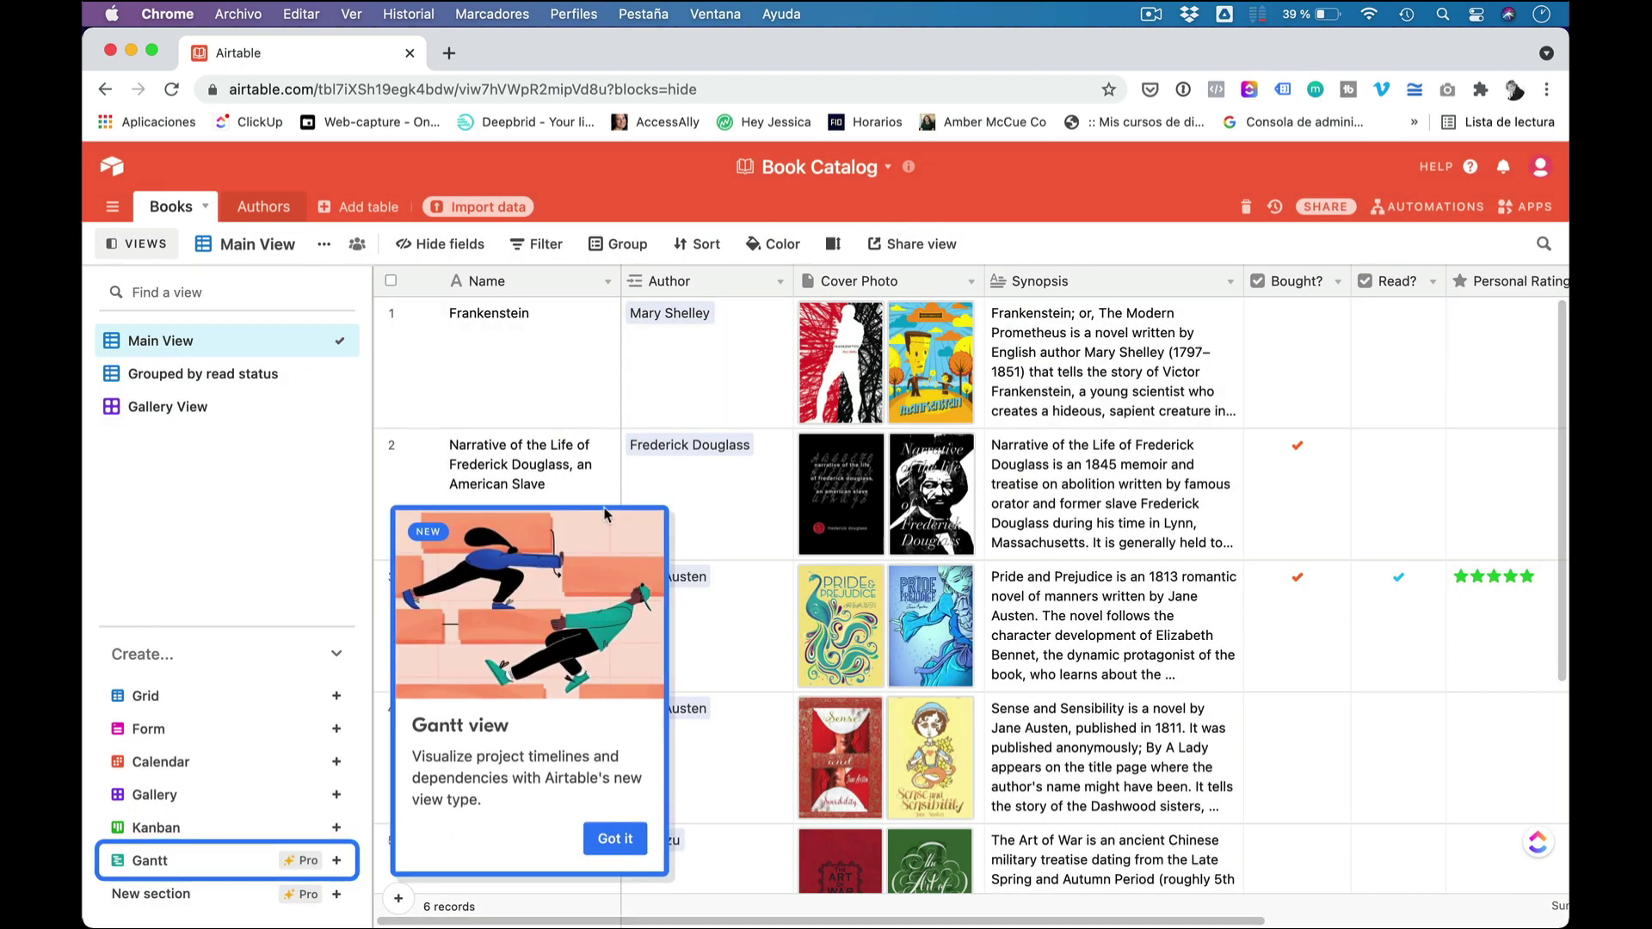
left_click(615, 838)
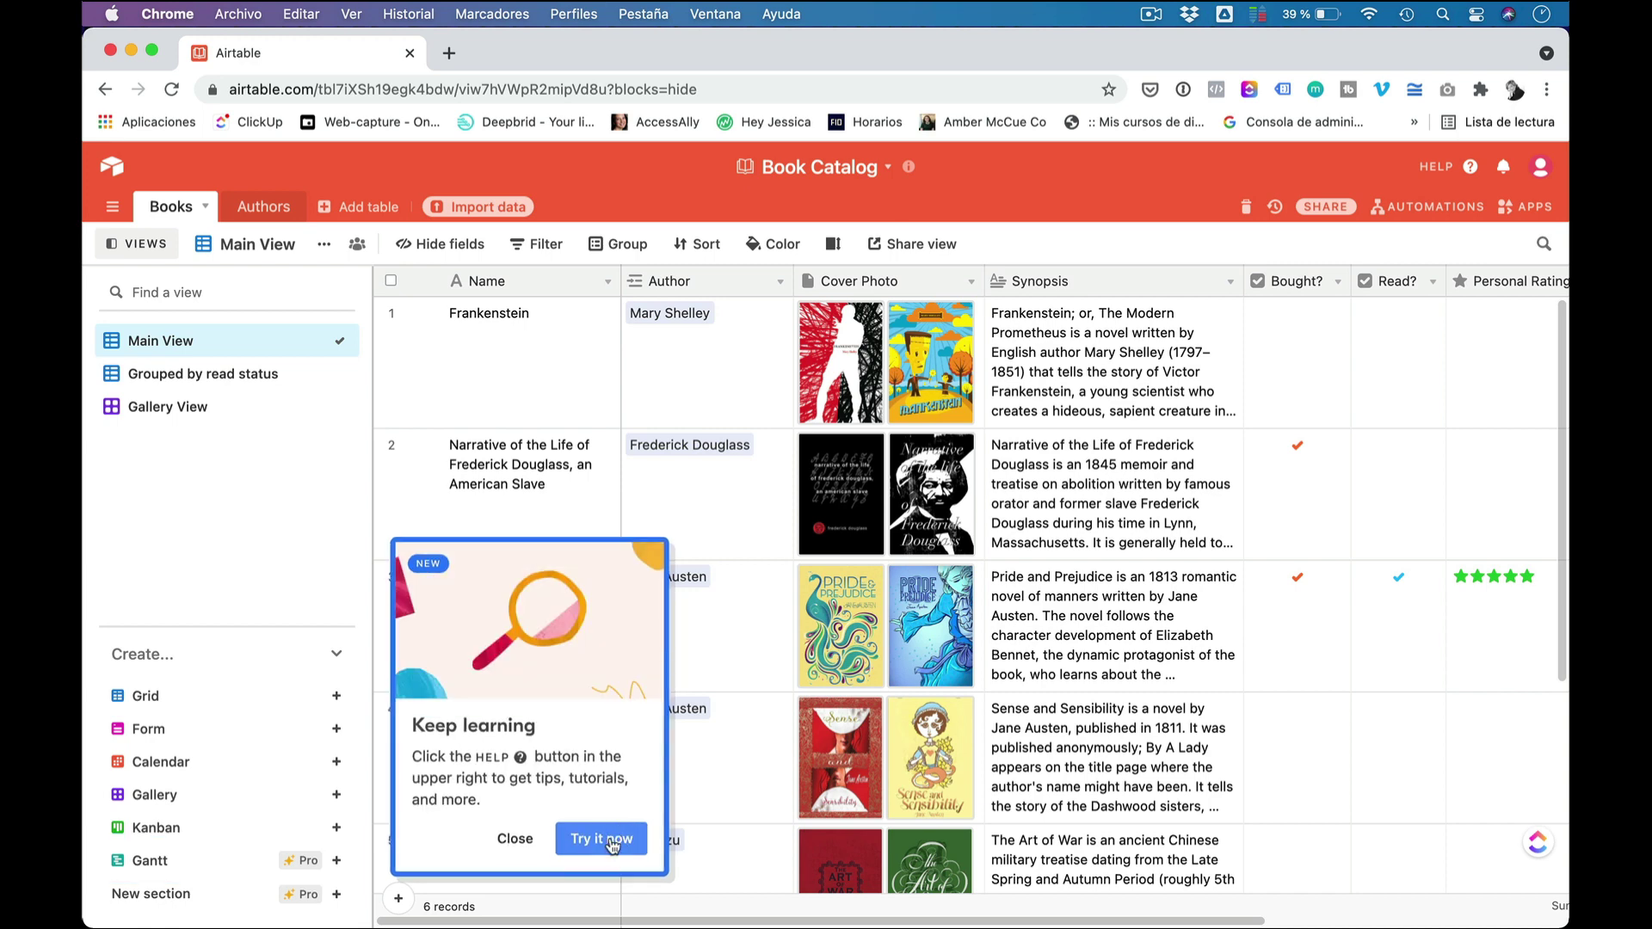
left_click(615, 839)
left_click(1532, 250)
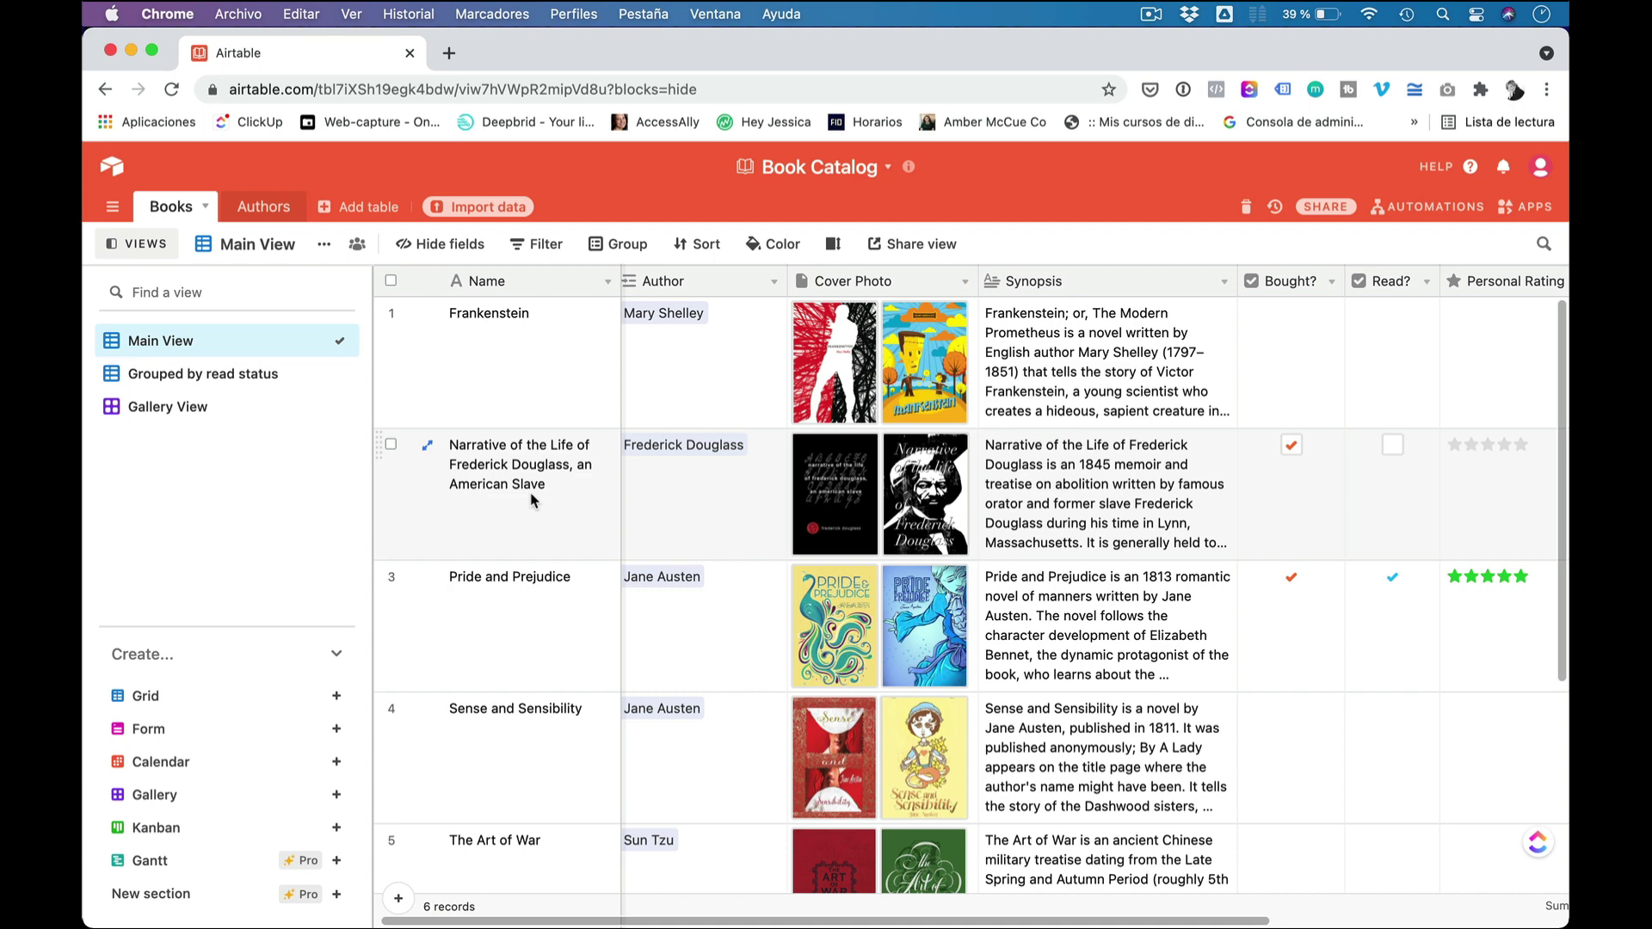
Step: Leave the Book Catalog base and open the Page designer app's details in the Marketplace
left_click(112, 167)
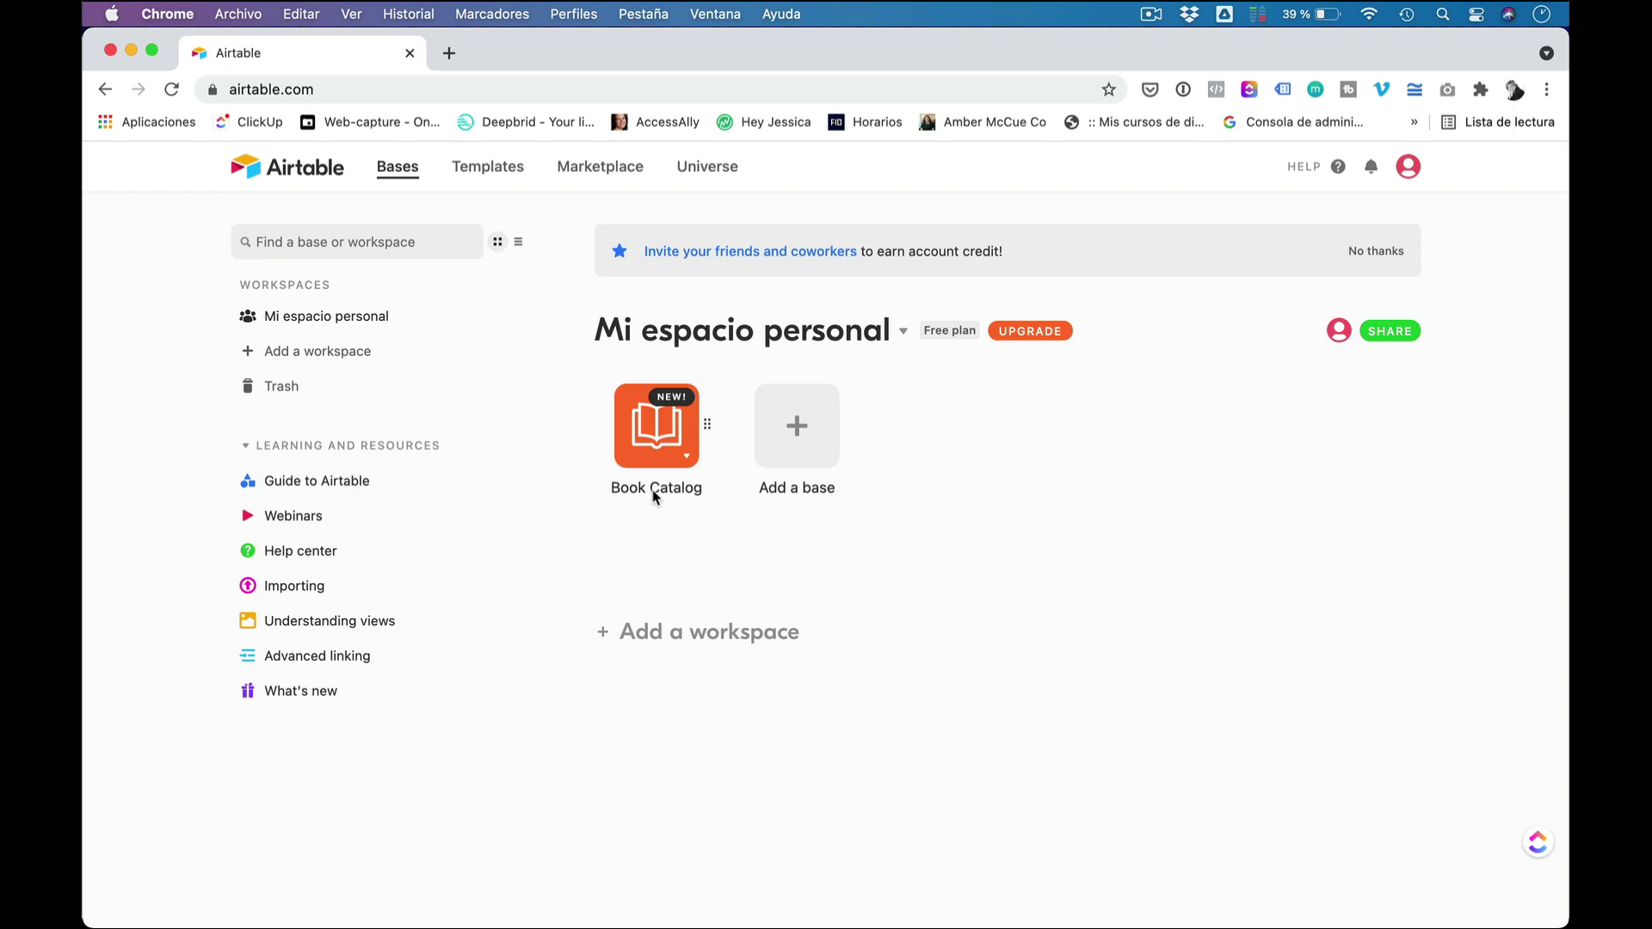
left_click(595, 168)
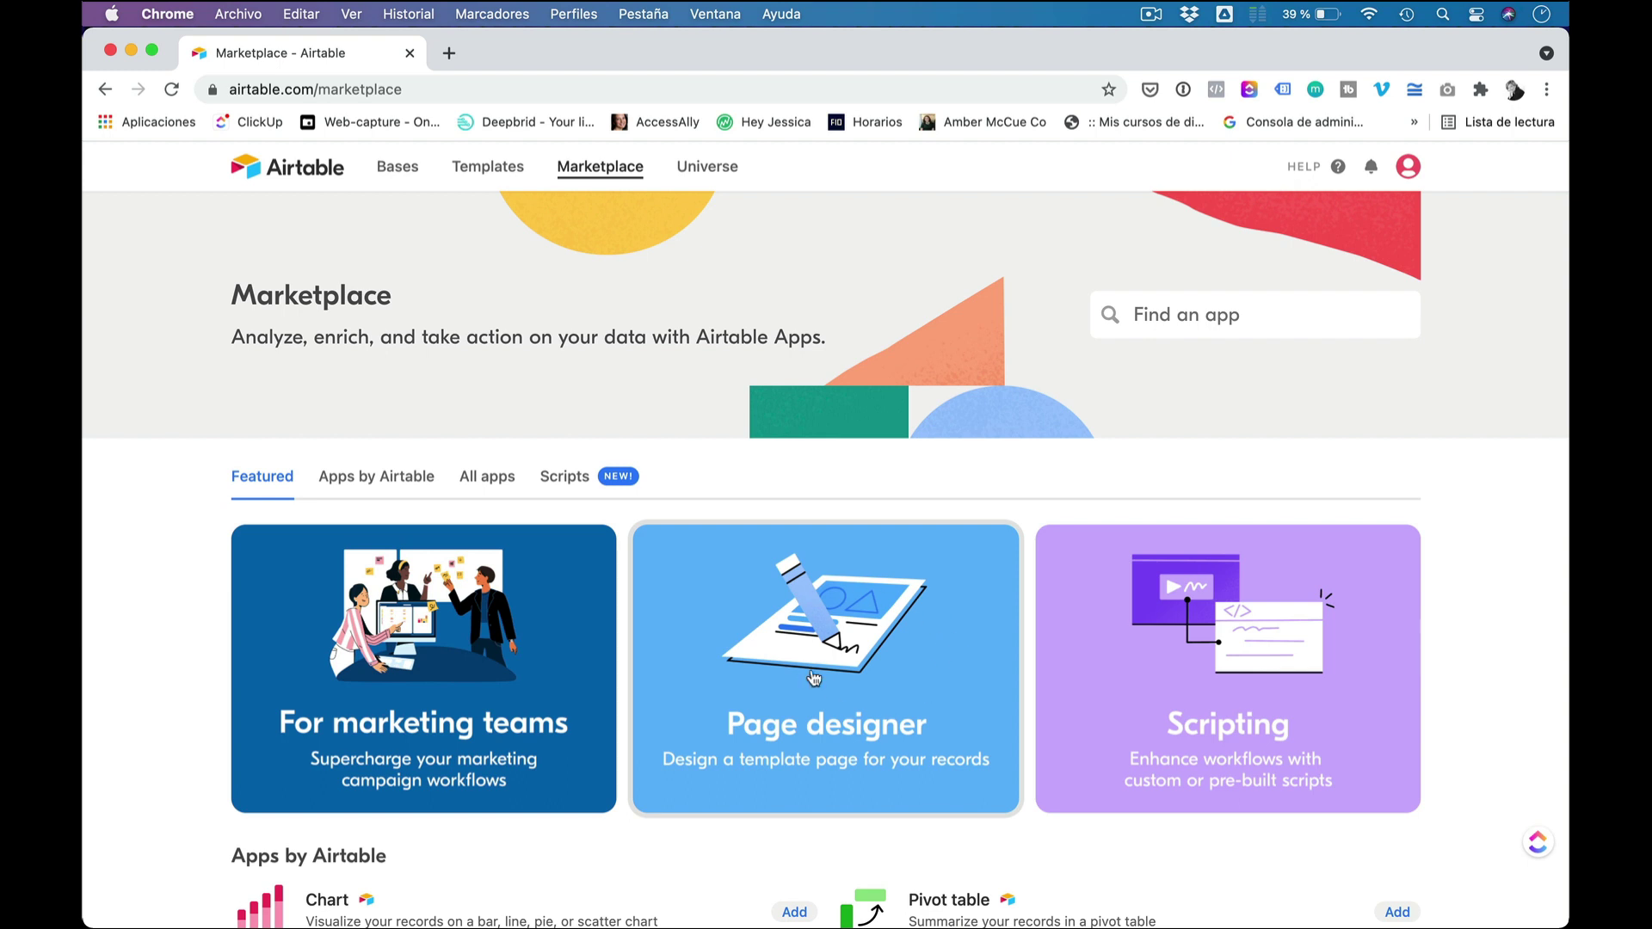
scroll(812, 665, "down", 2)
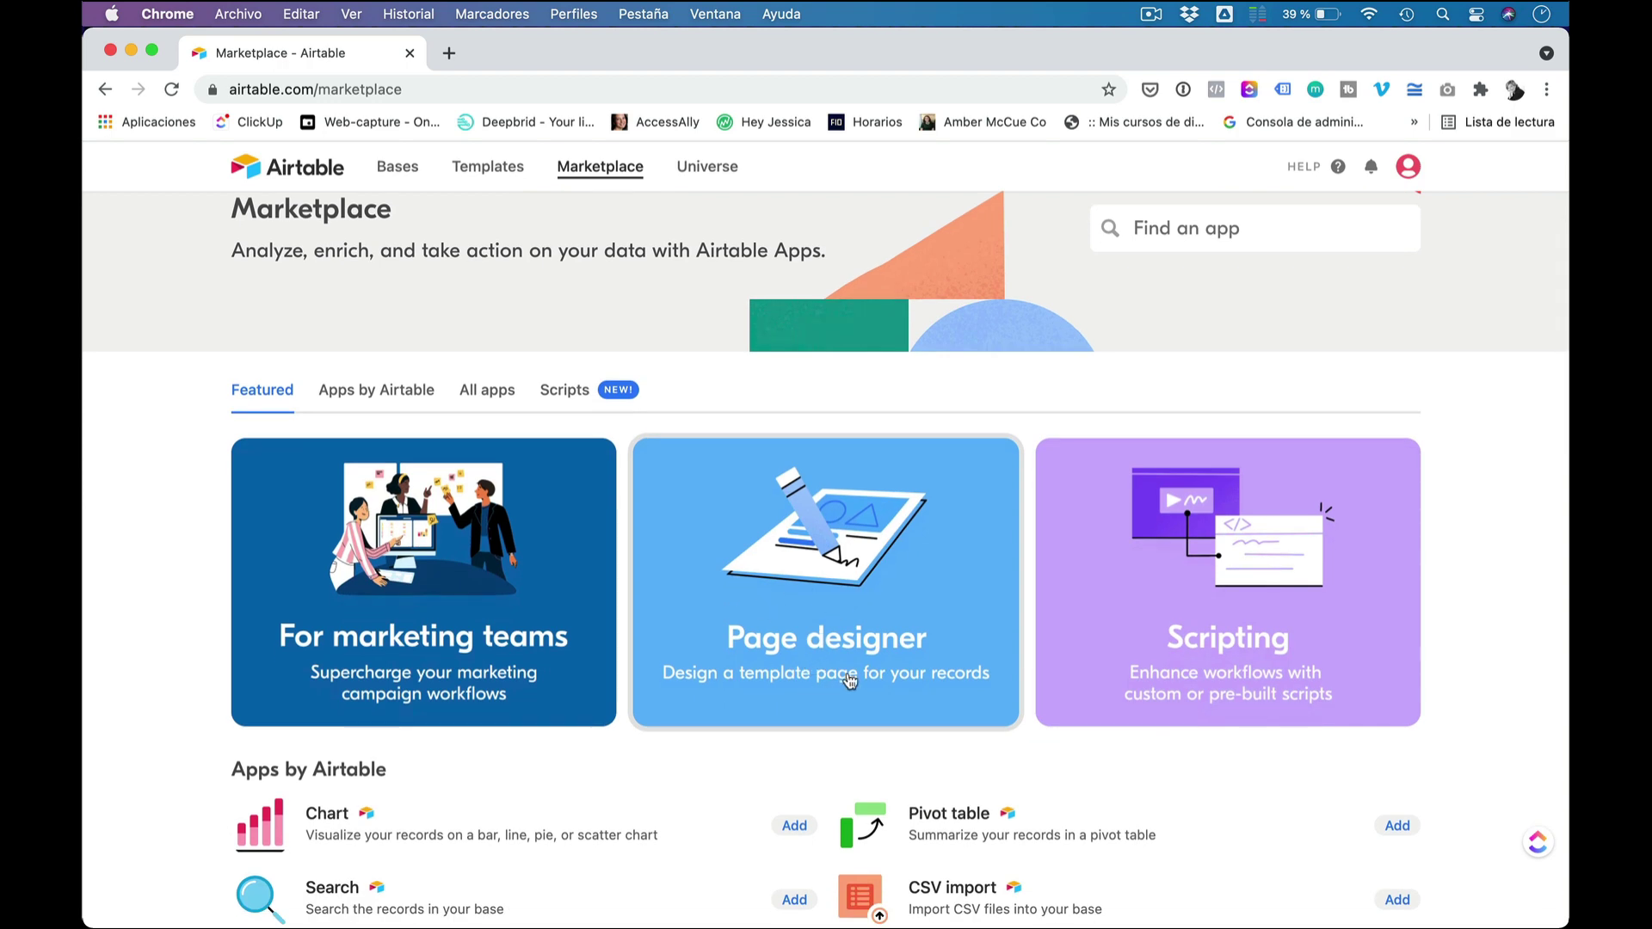
left_click(832, 557)
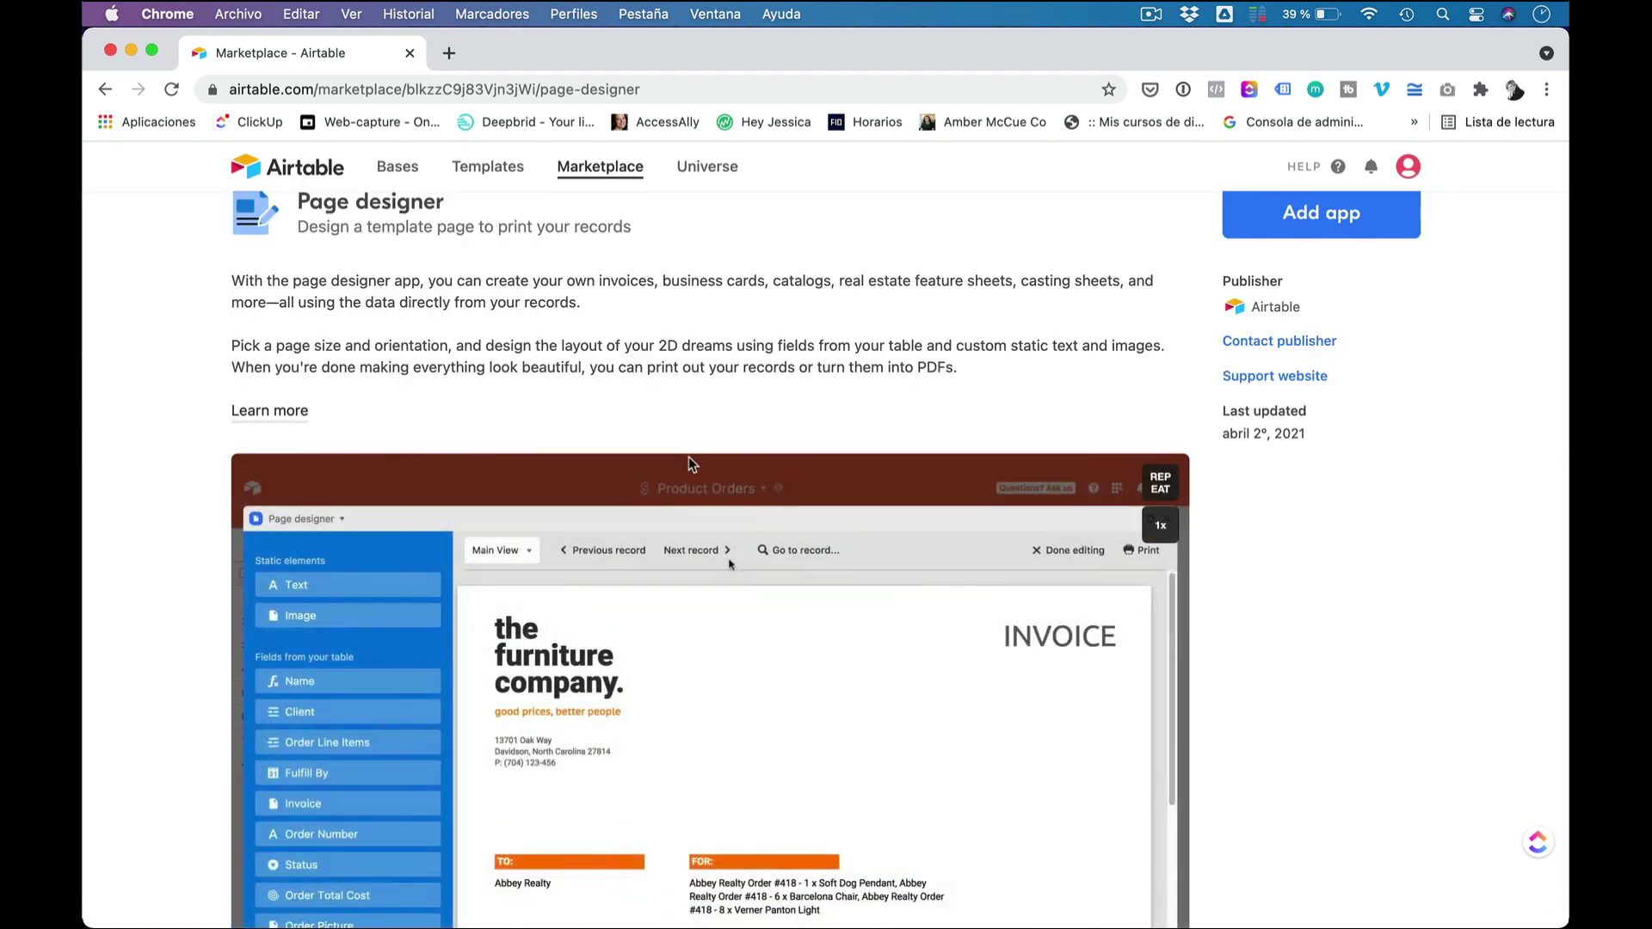
Step: Examine the Page designer app's description and its sample invoice, real estate and business card layouts
scroll(750, 523, "down", 5)
scroll(748, 526, "down", 1)
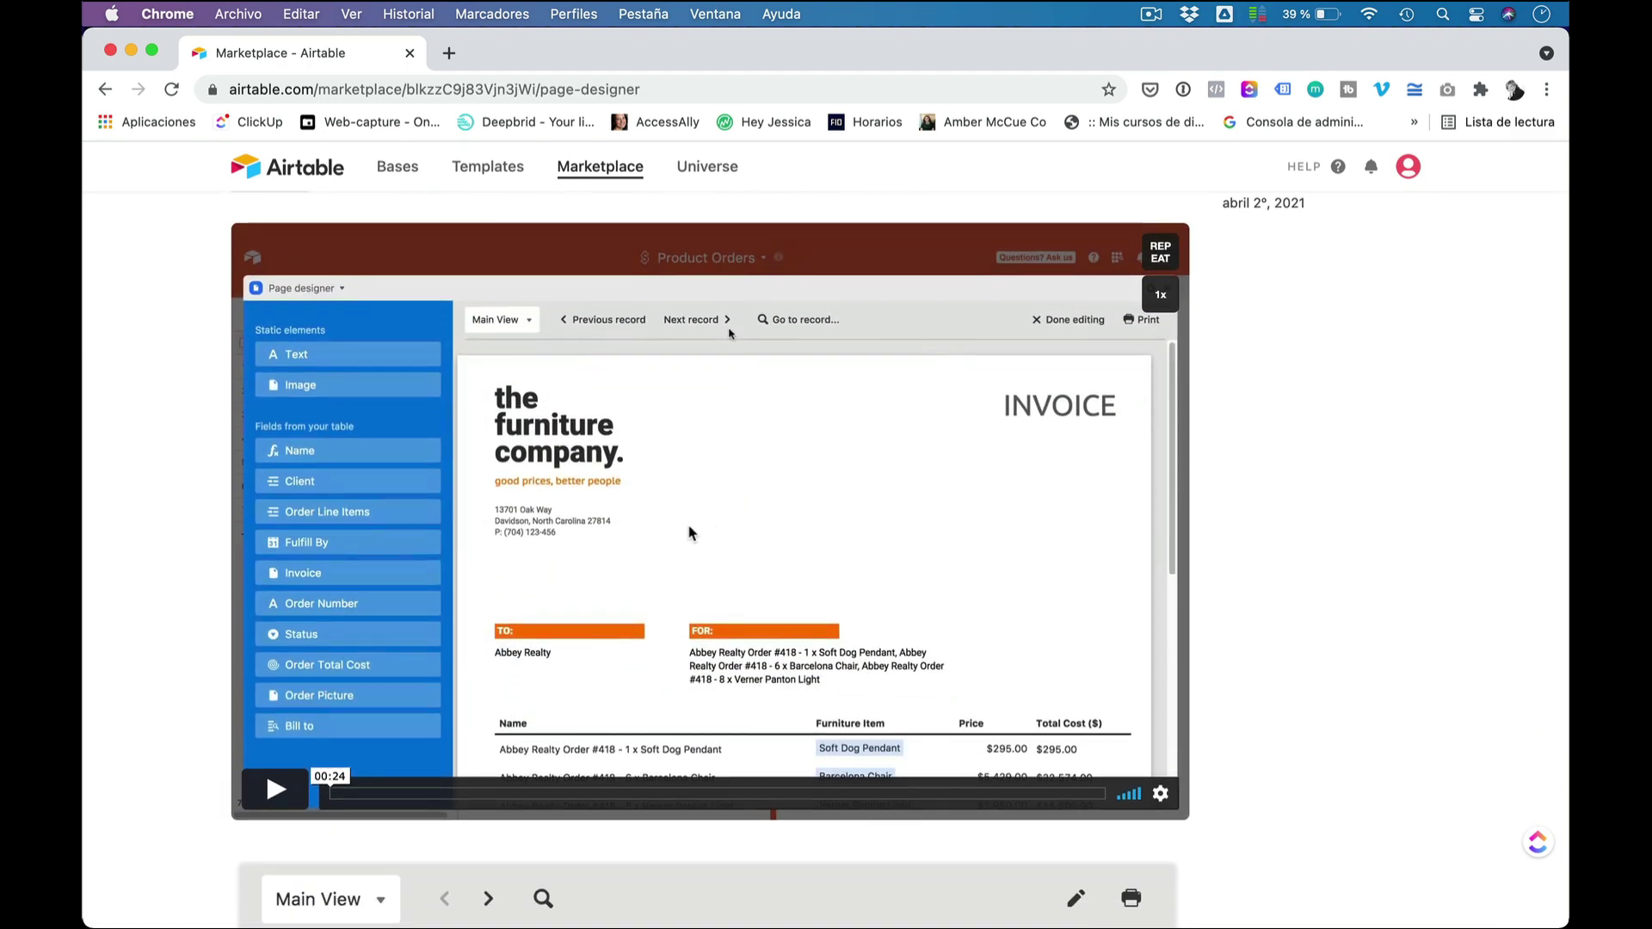
scroll(763, 564, "down", 2)
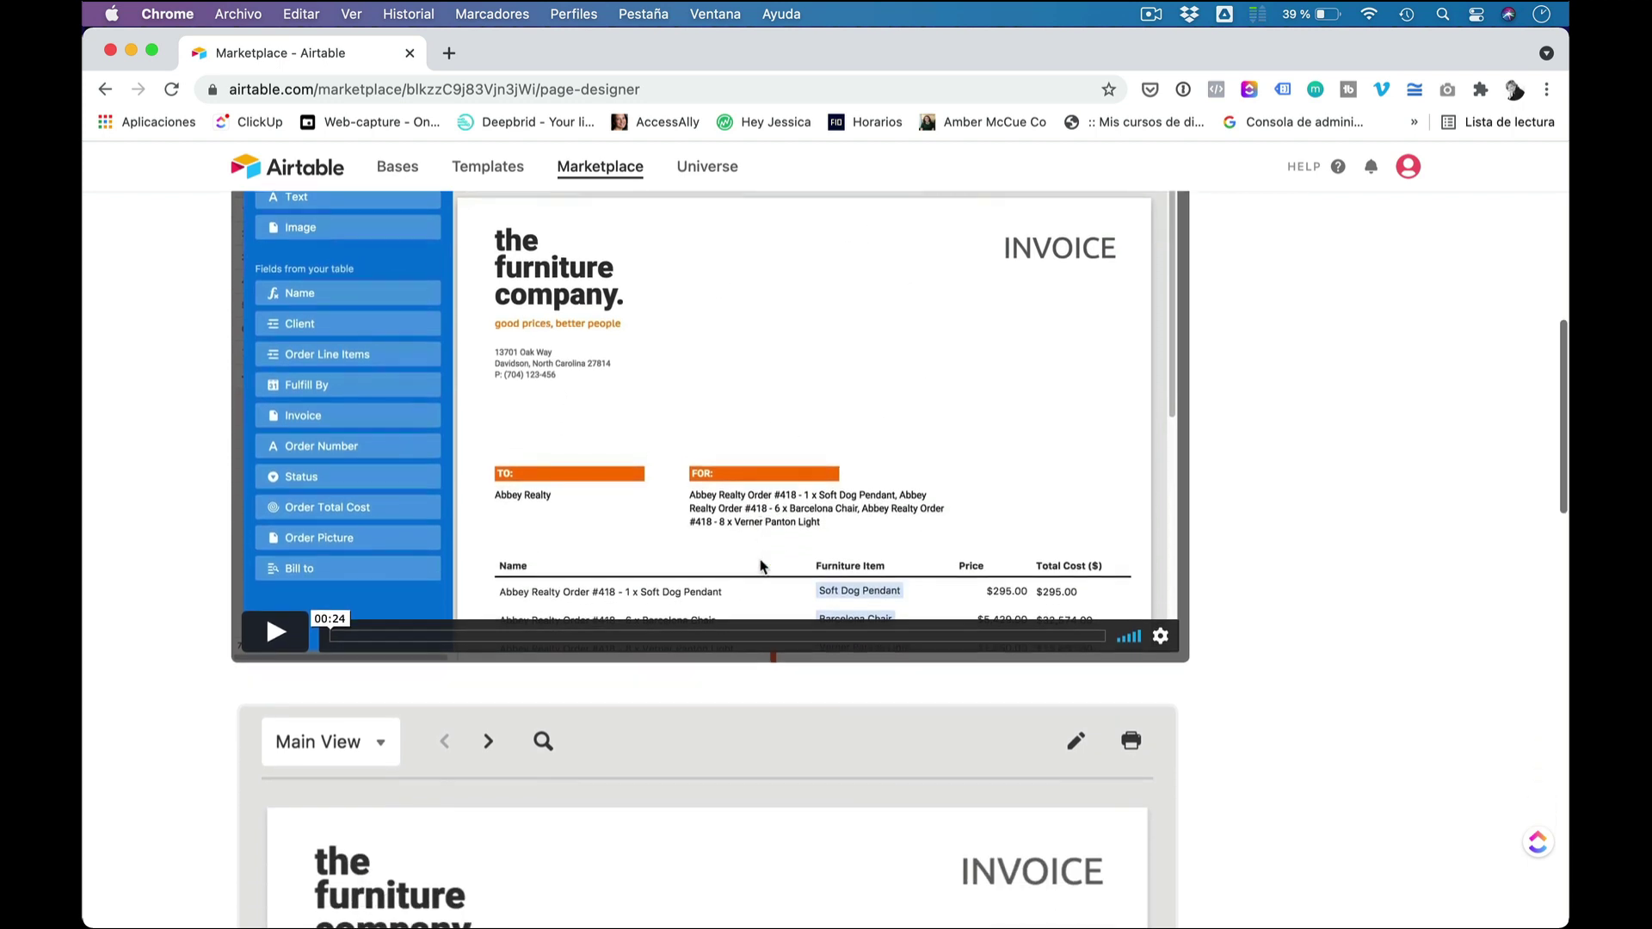
scroll(747, 388, "up", 1)
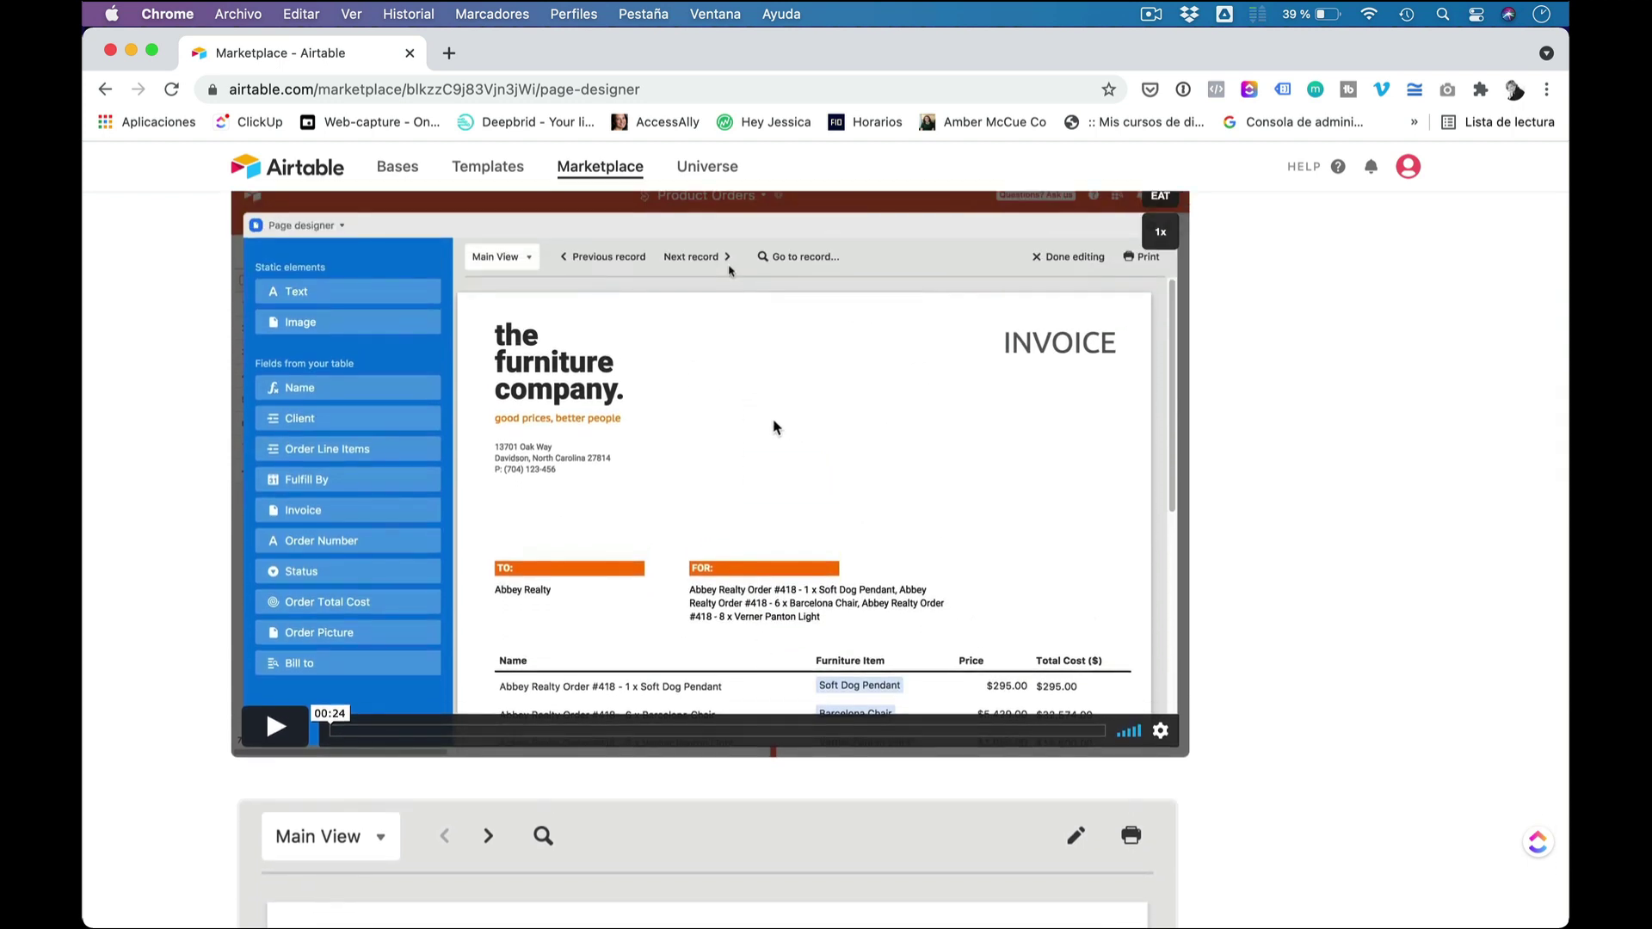
scroll(772, 422, "down", 10)
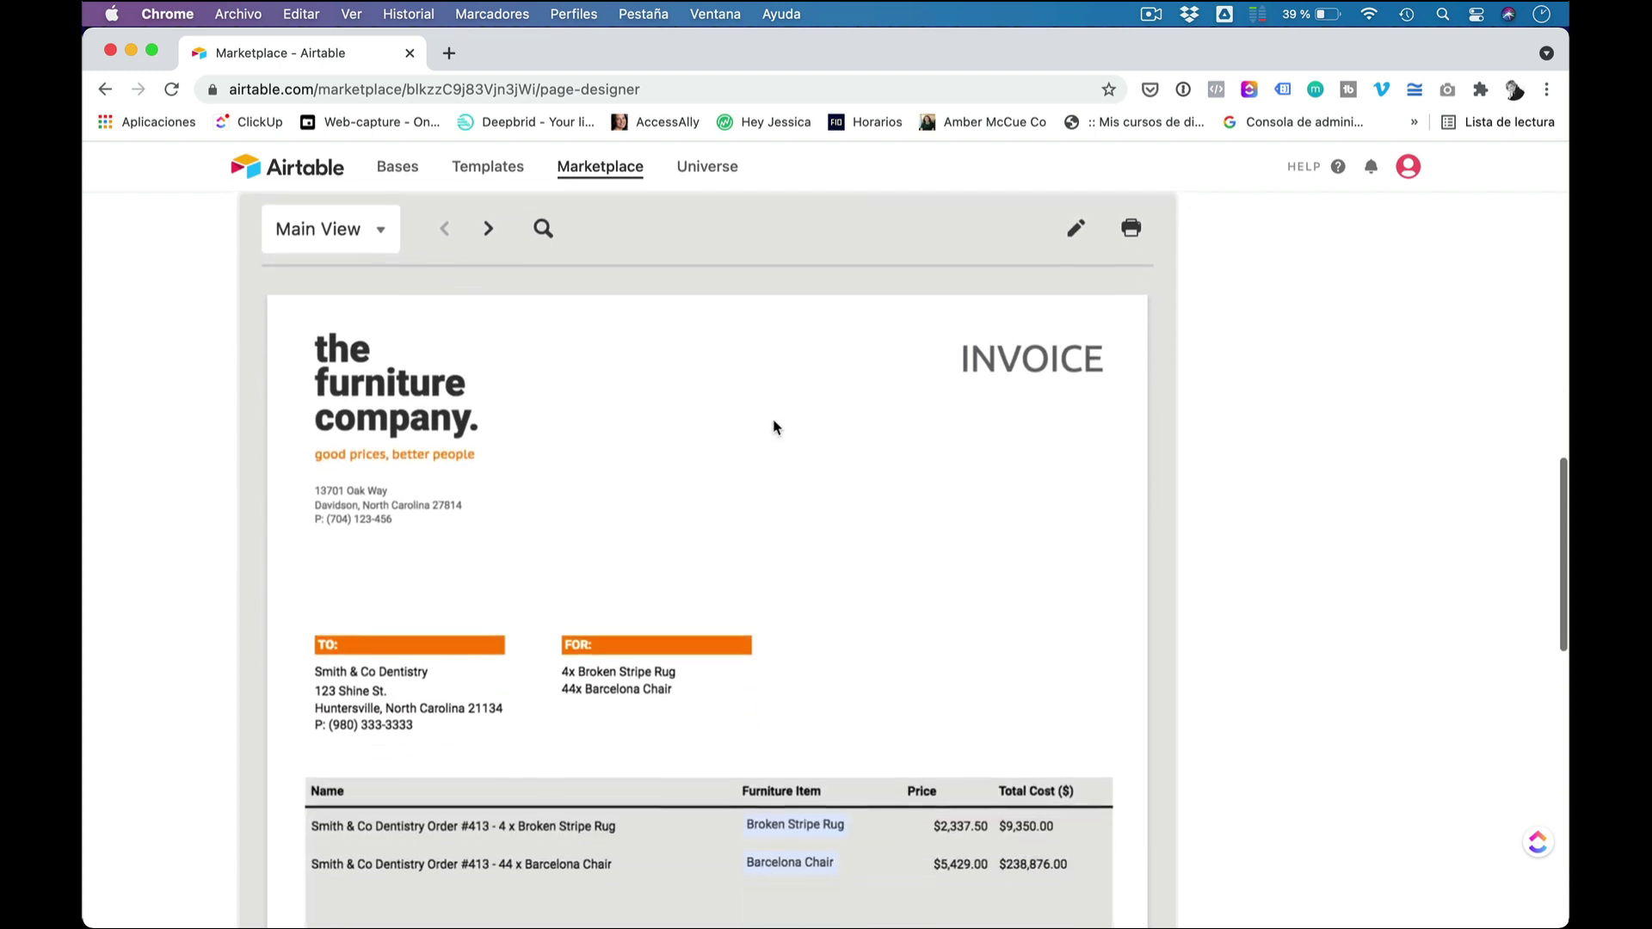
scroll(731, 575, "down", 8)
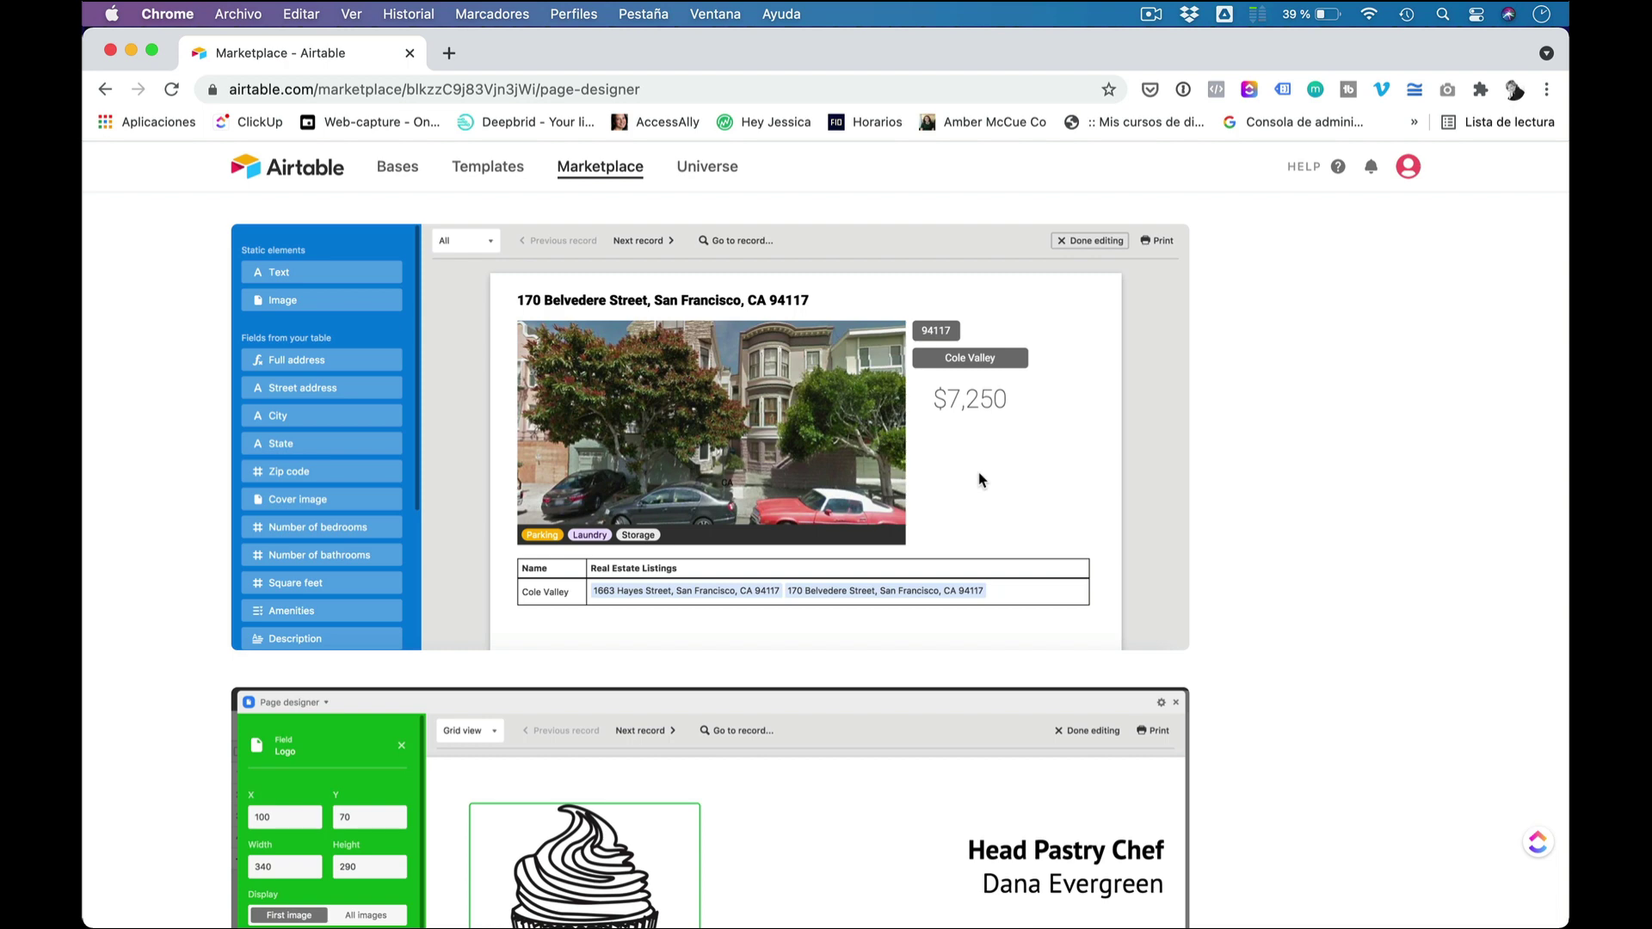
scroll(978, 479, "down", 3)
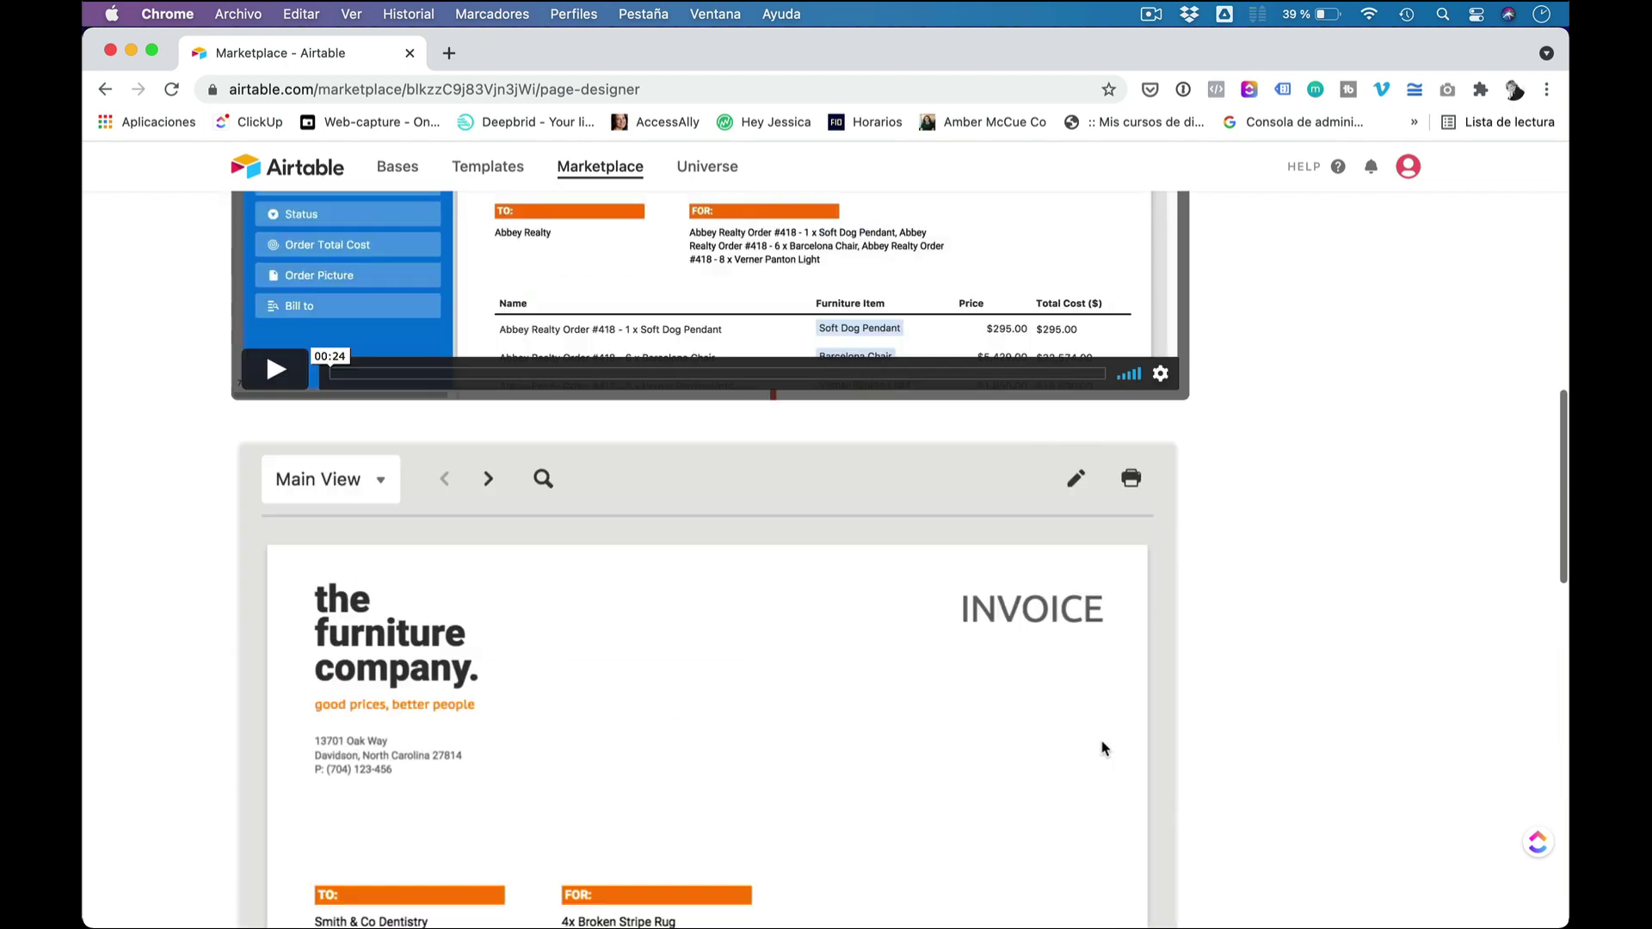
scroll(1101, 747, "up", 10)
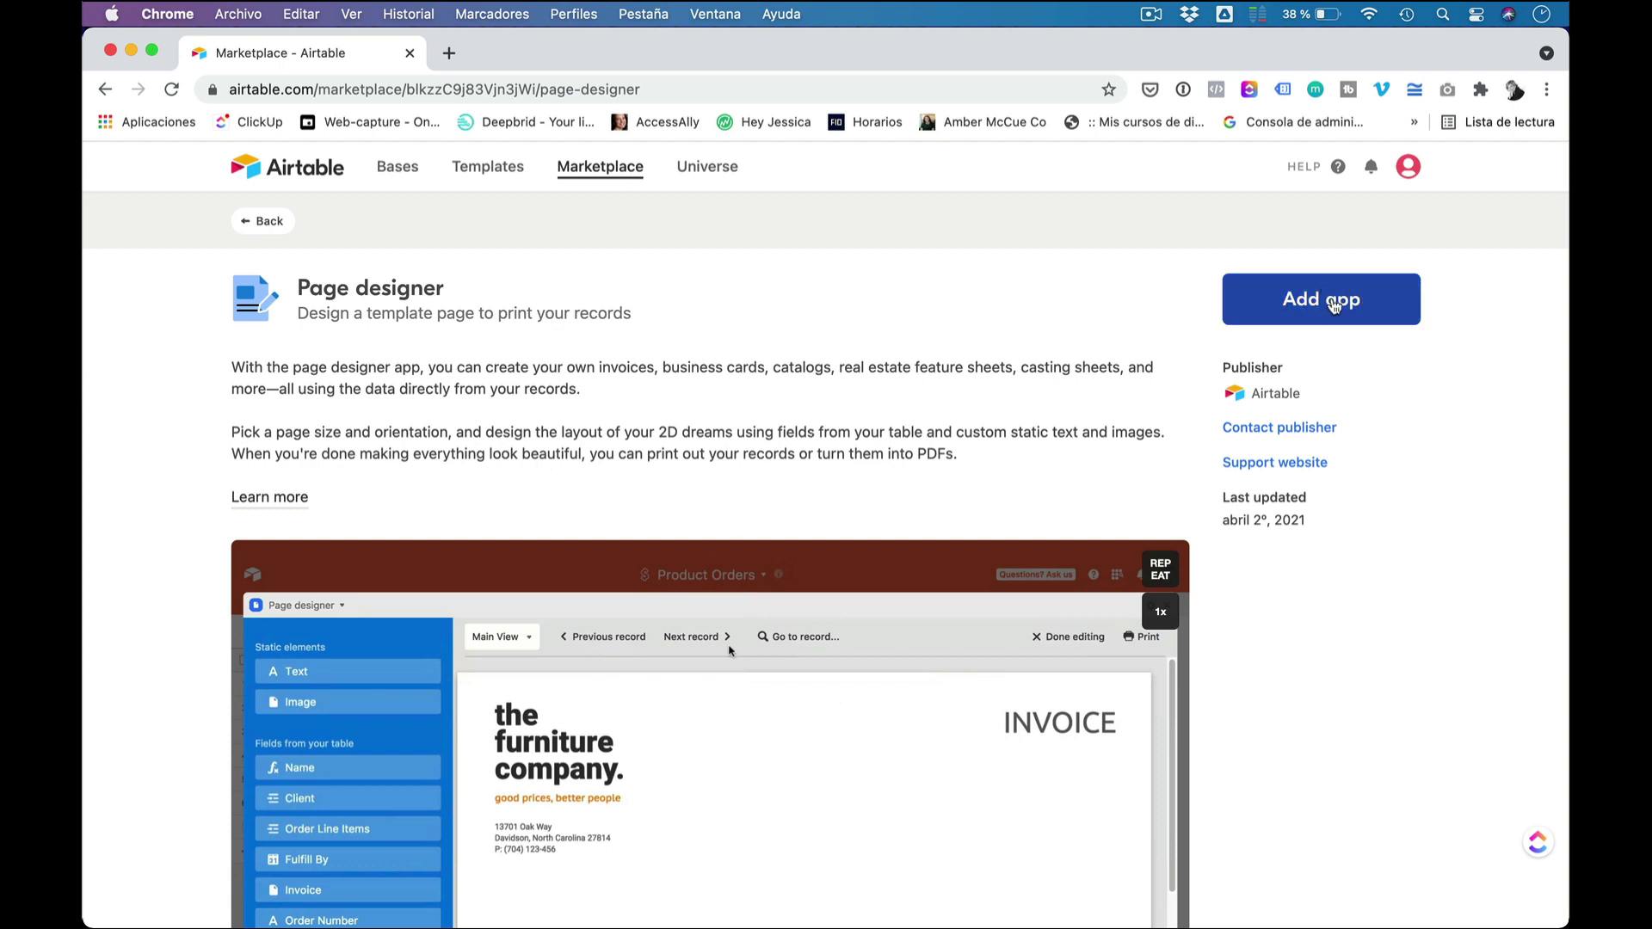
Step: Try to add the Page designer app to the Book Catalog base
left_click(1333, 305)
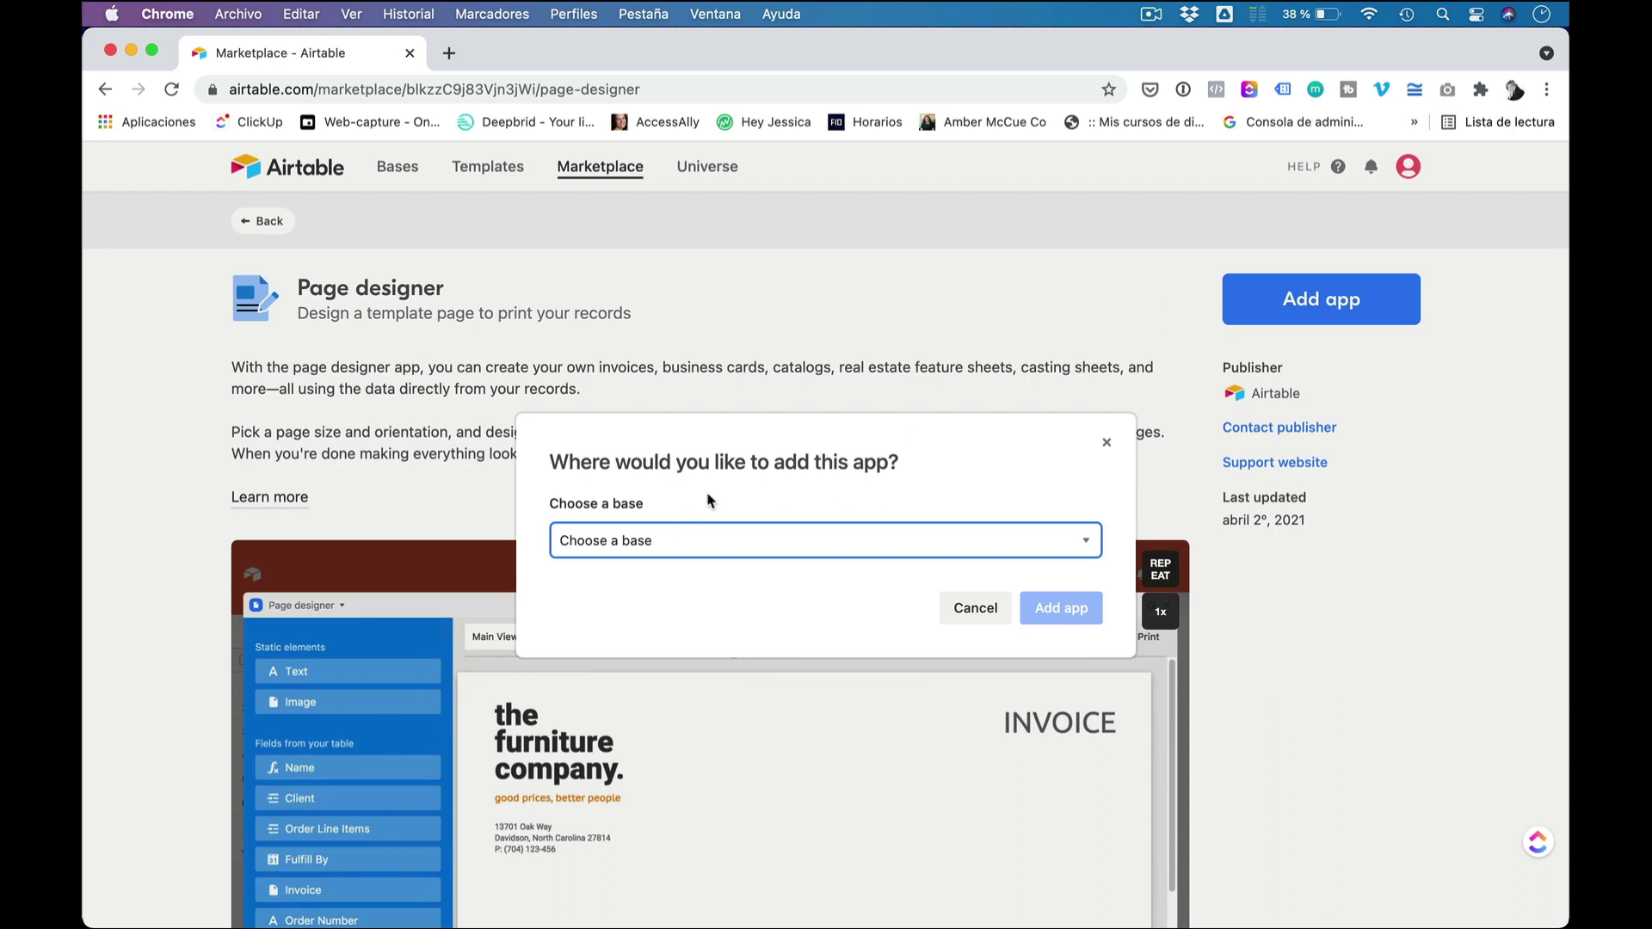
left_click(751, 547)
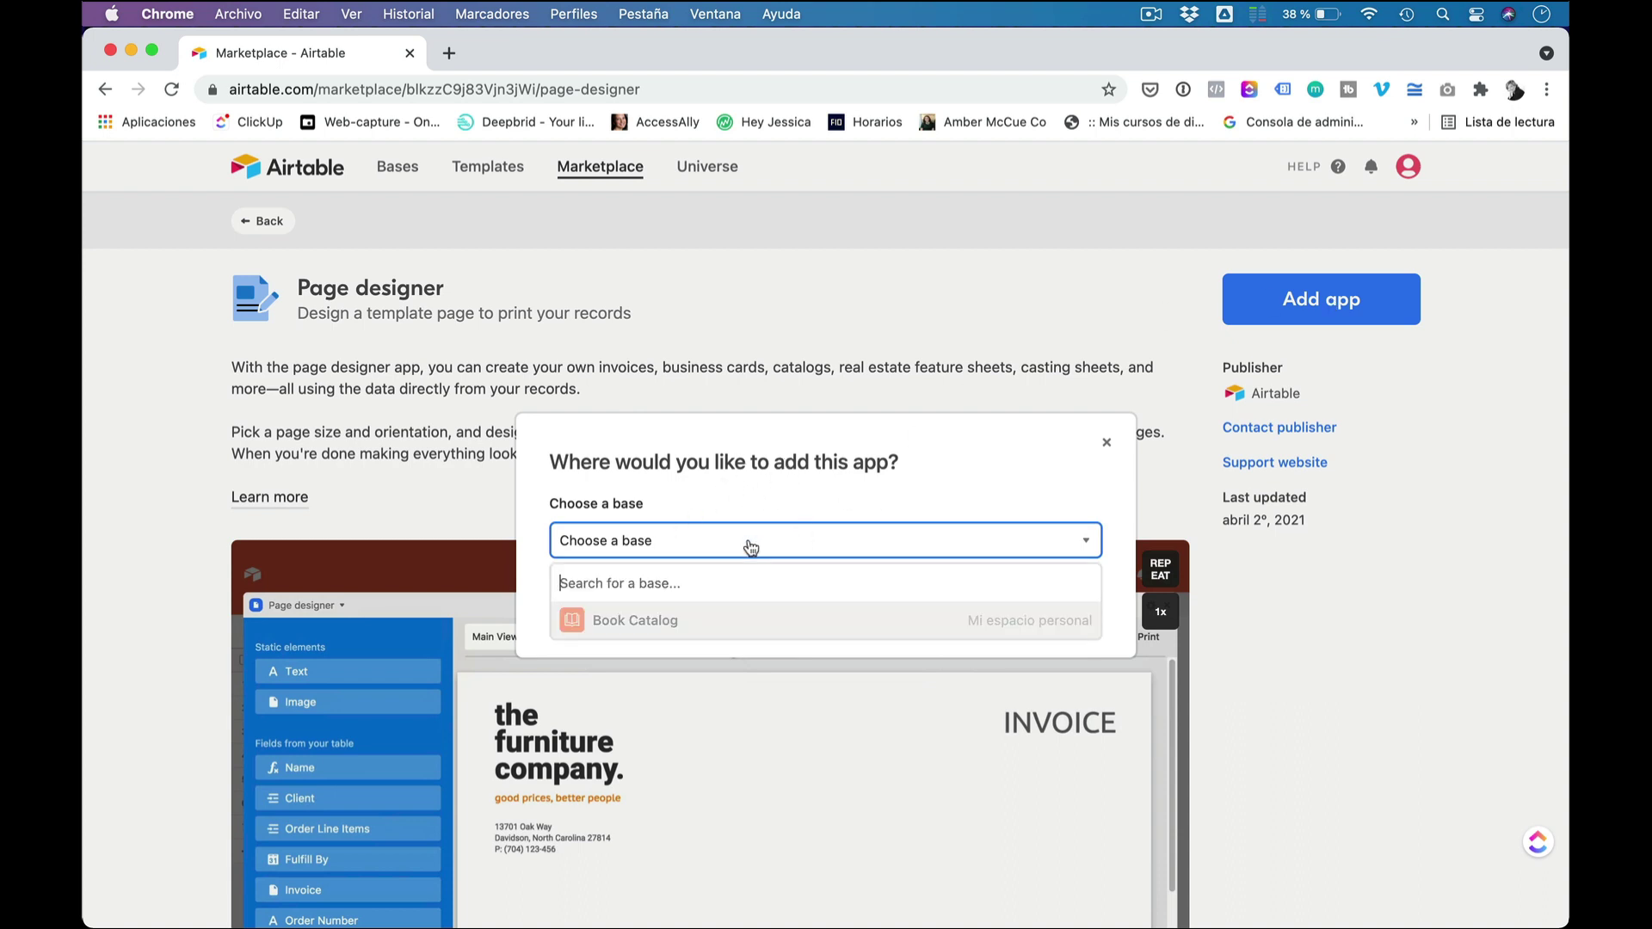
left_click(656, 626)
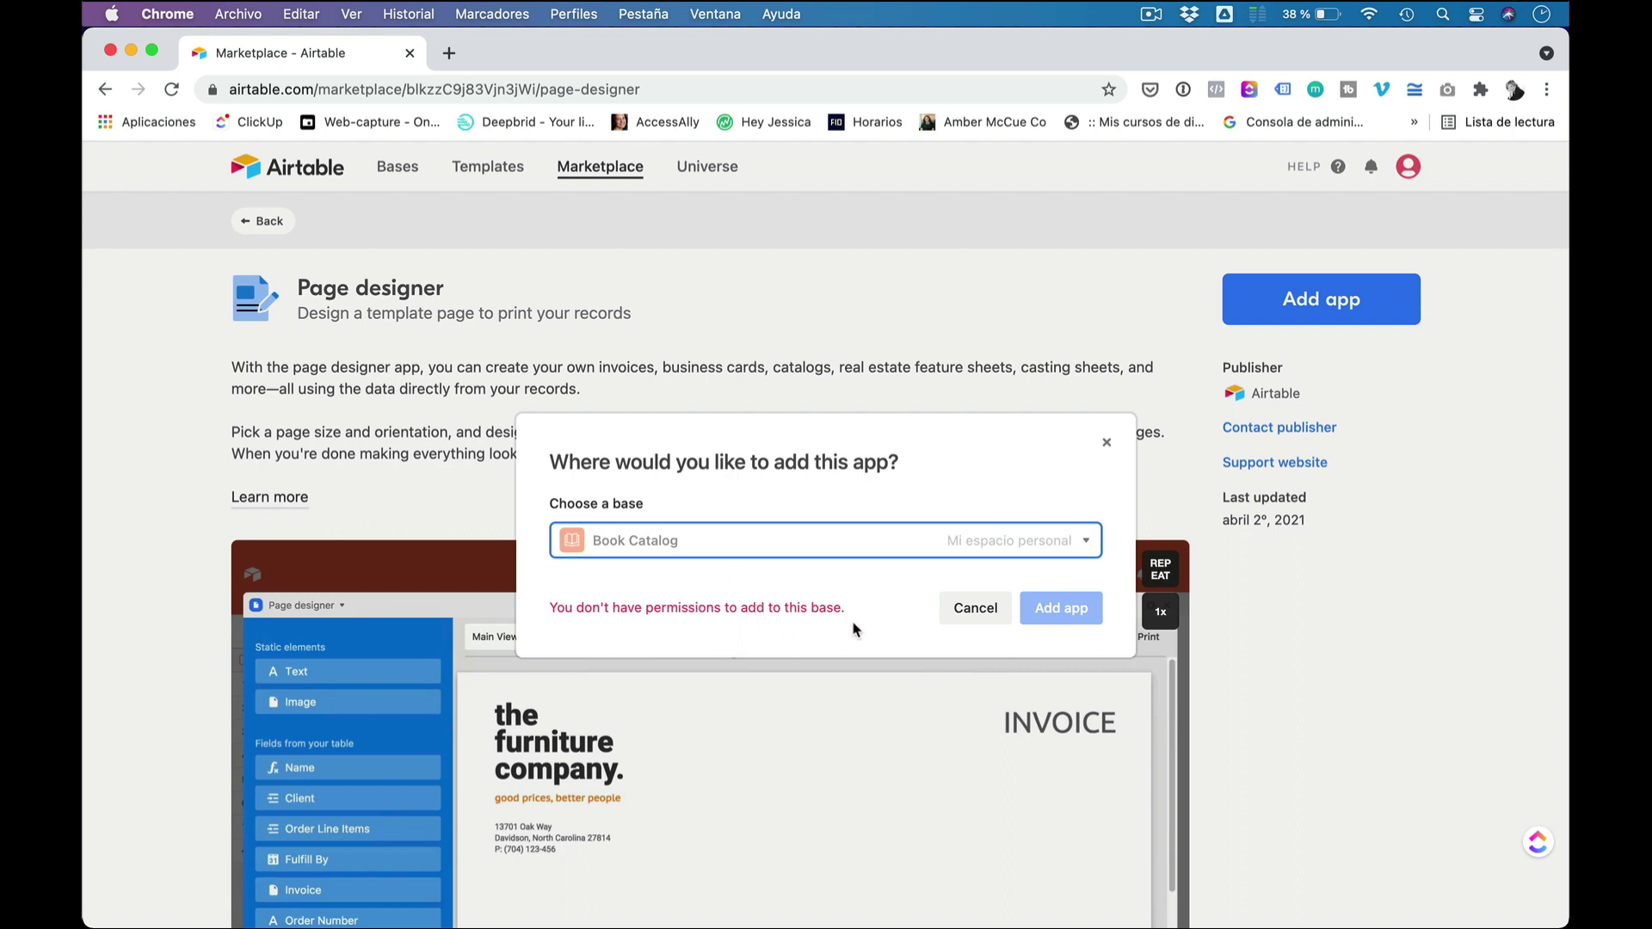
left_click(985, 609)
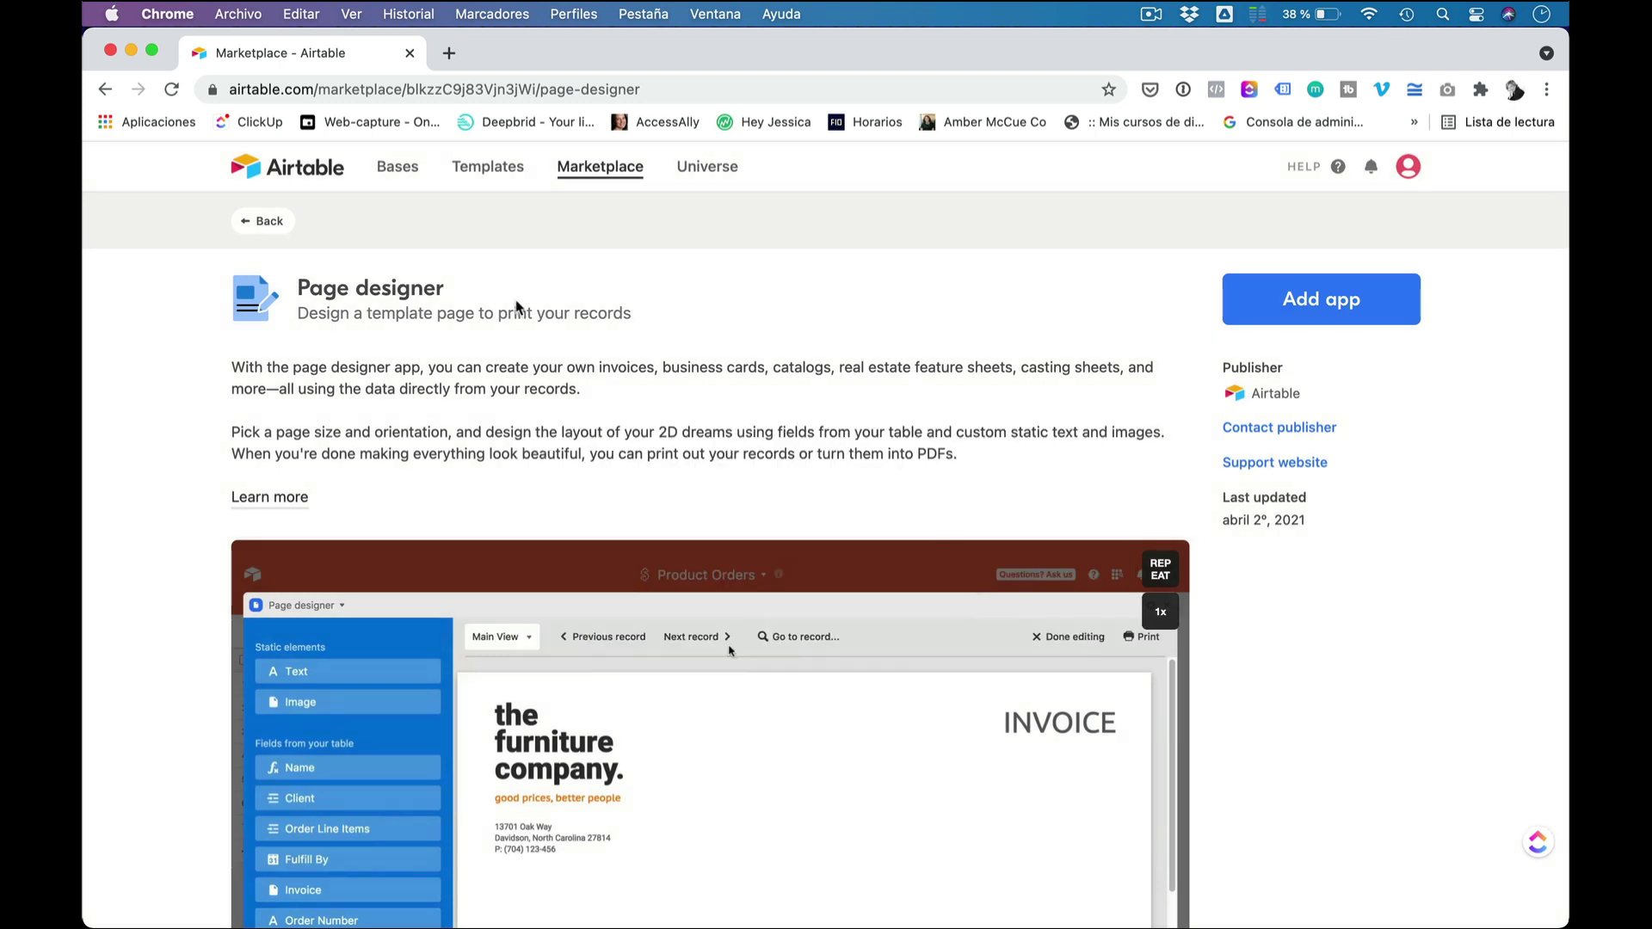
Step: Return to the Marketplace, look through the apps by Airtable and open the Universe page
left_click(265, 226)
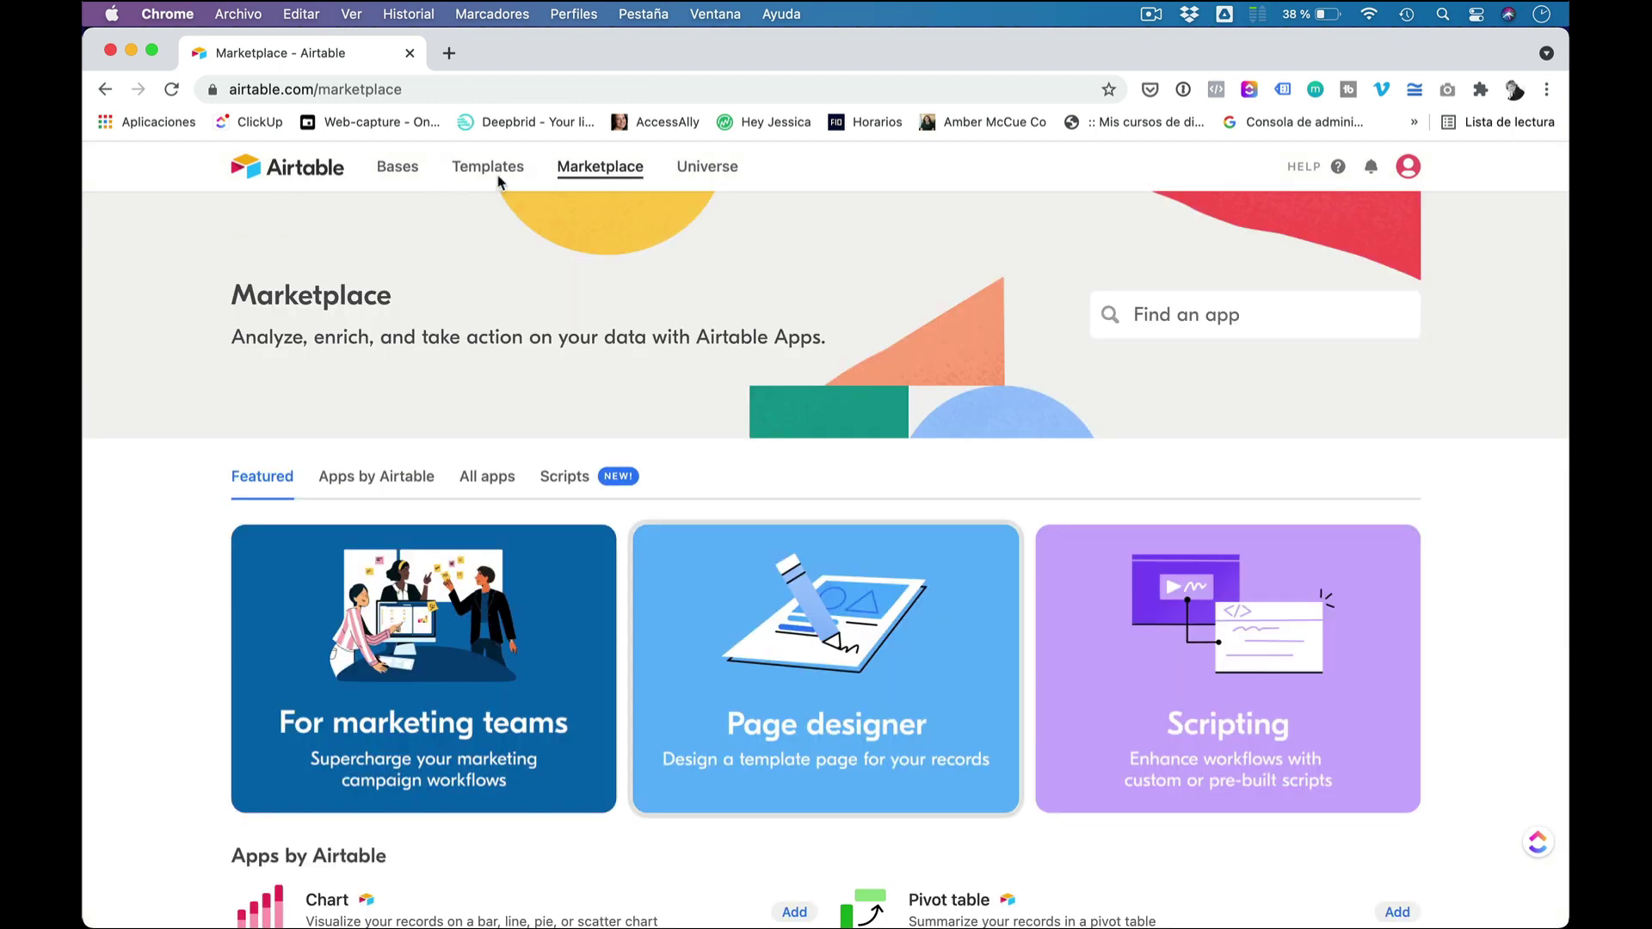
scroll(645, 603, "down", 3)
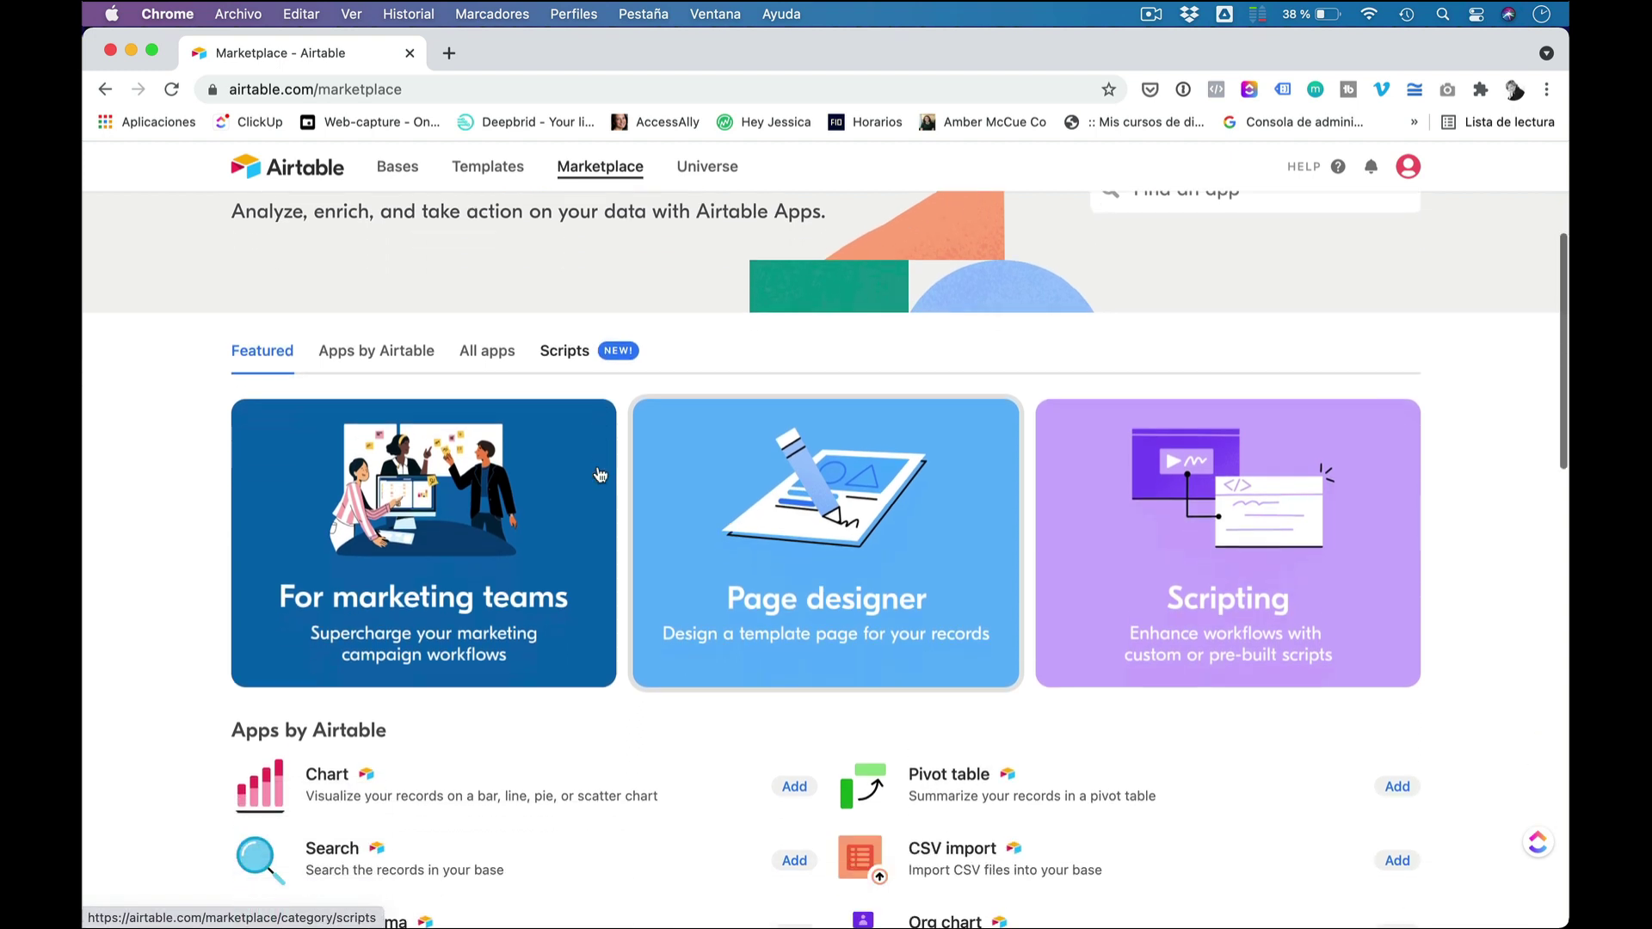
scroll(651, 527, "down", 2)
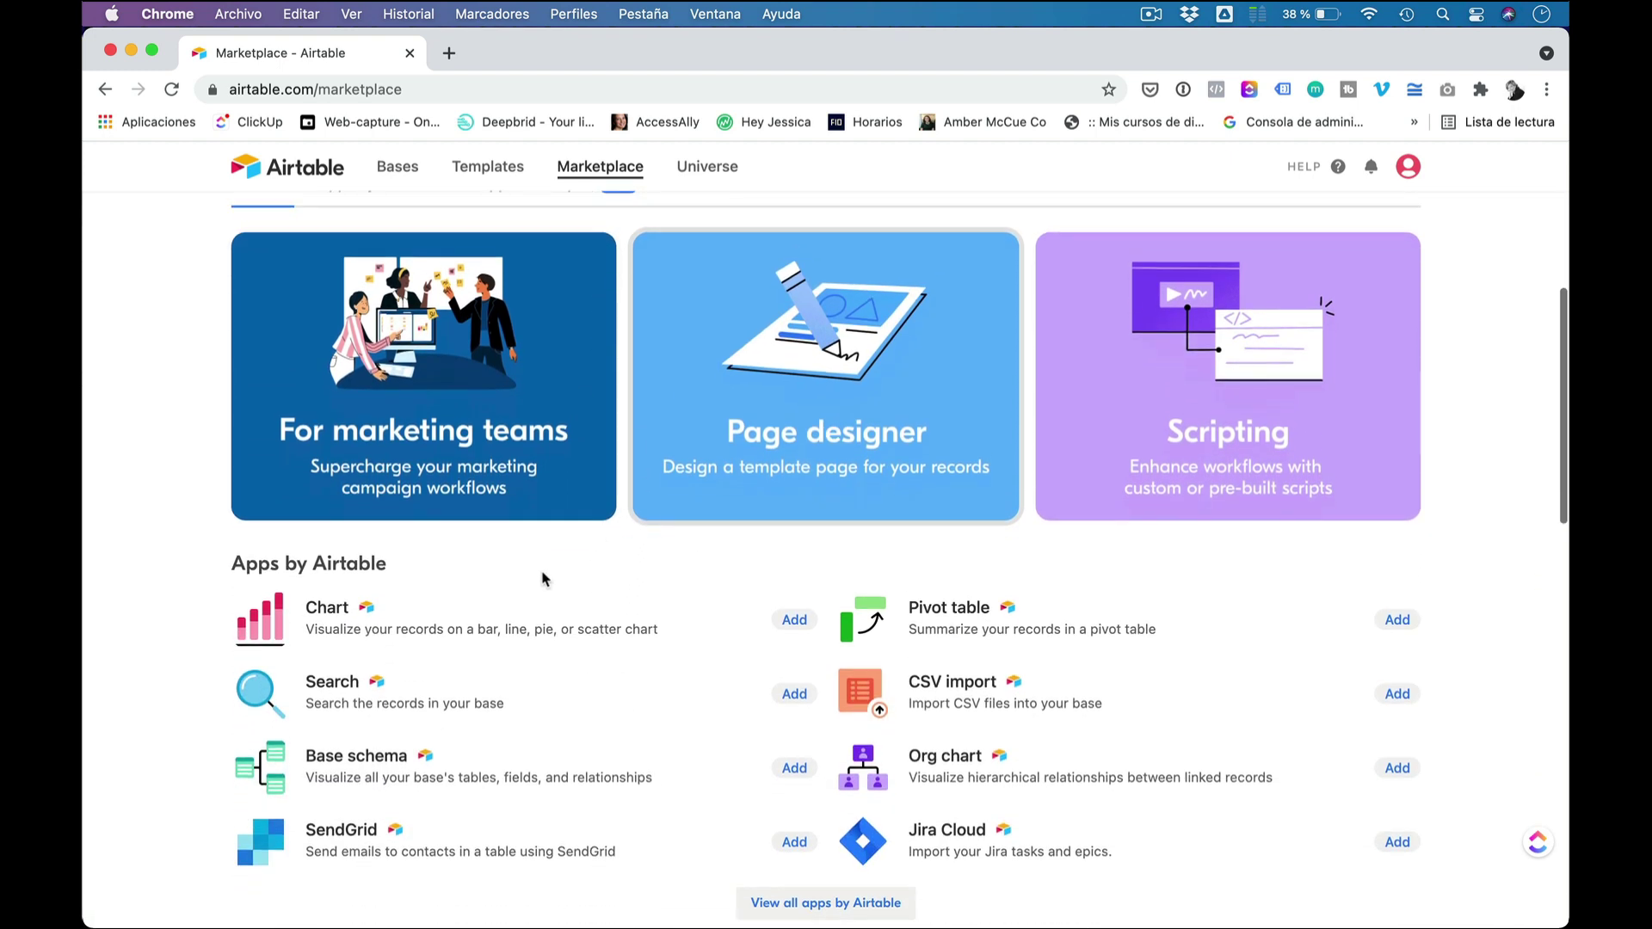
scroll(411, 532, "down", 1)
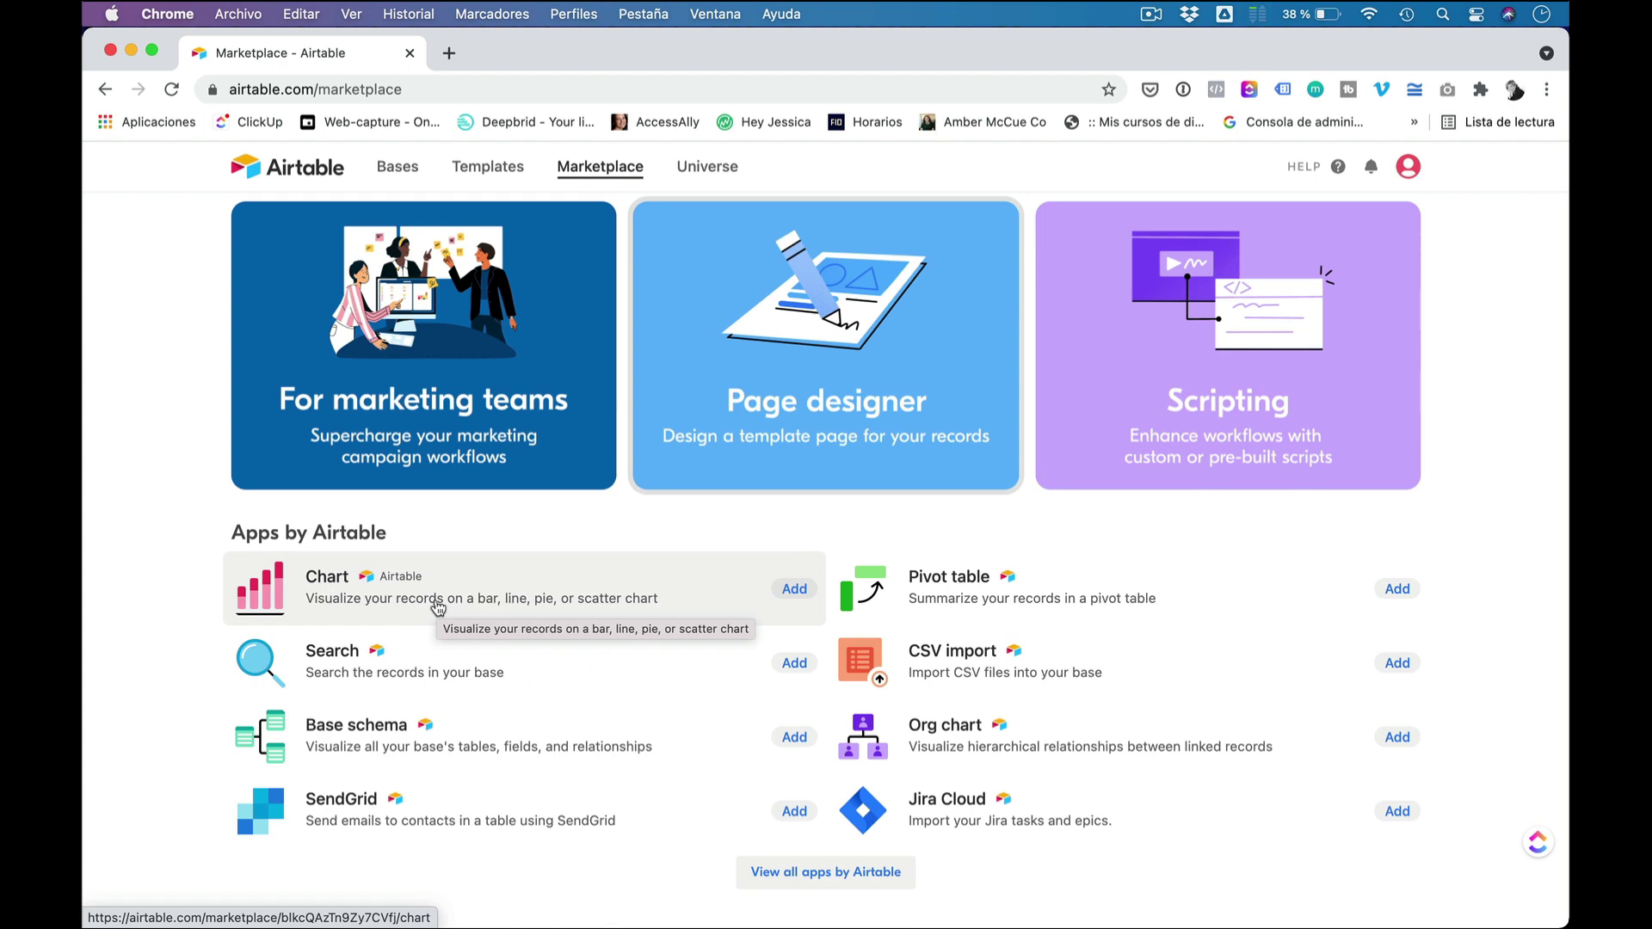
scroll(438, 608, "up", 5)
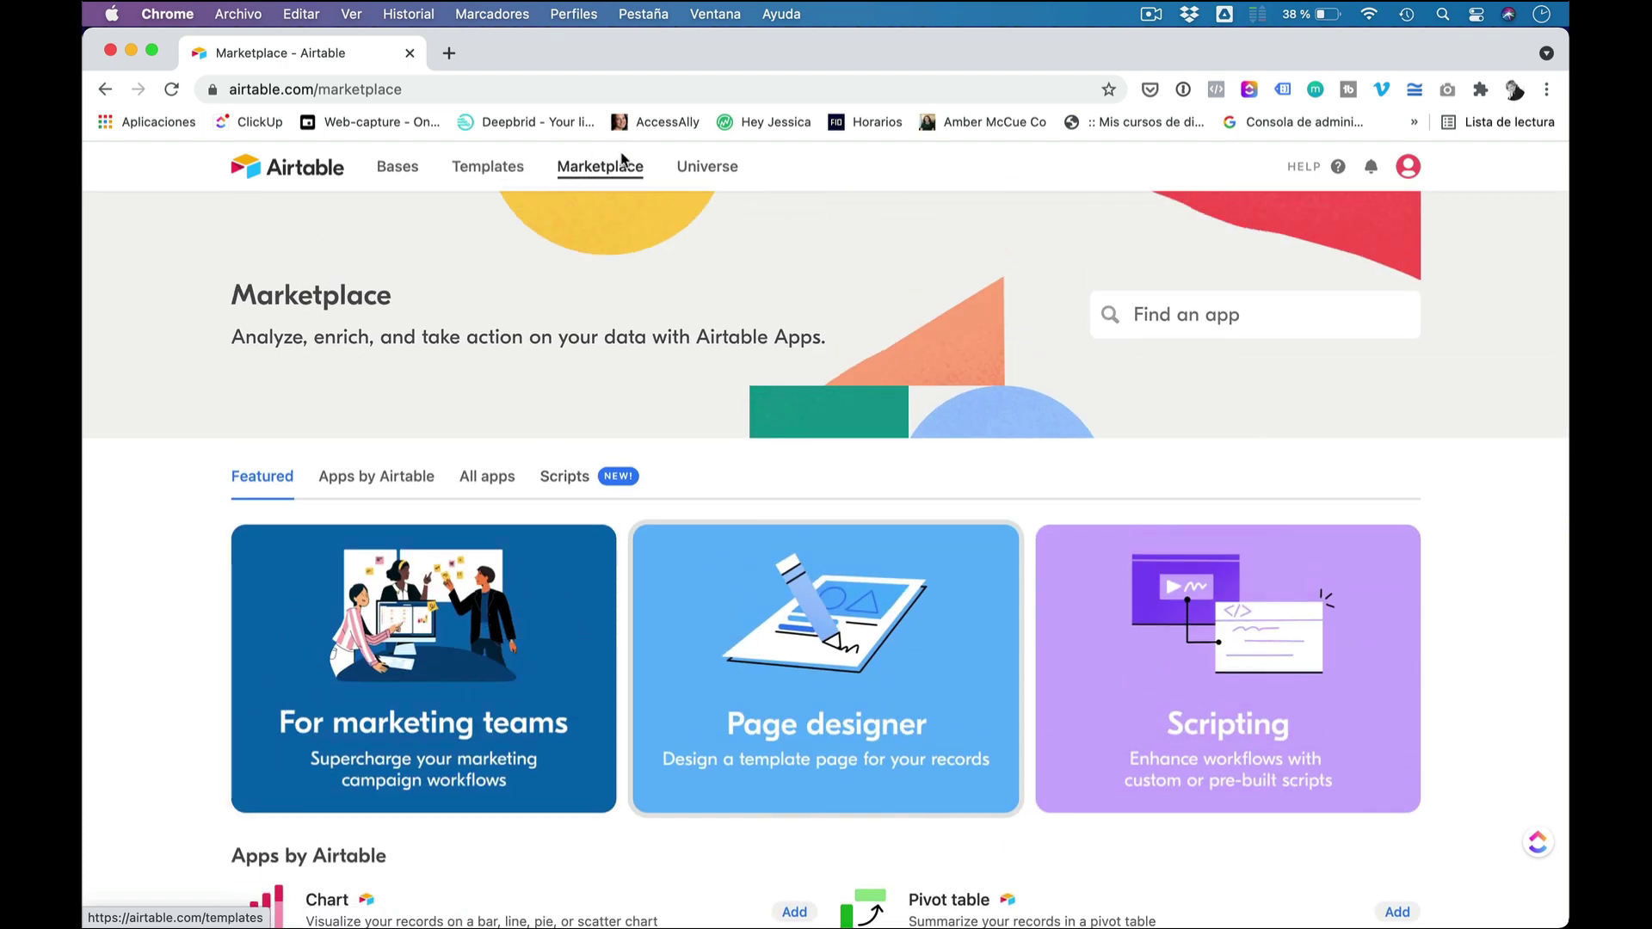
left_click(708, 175)
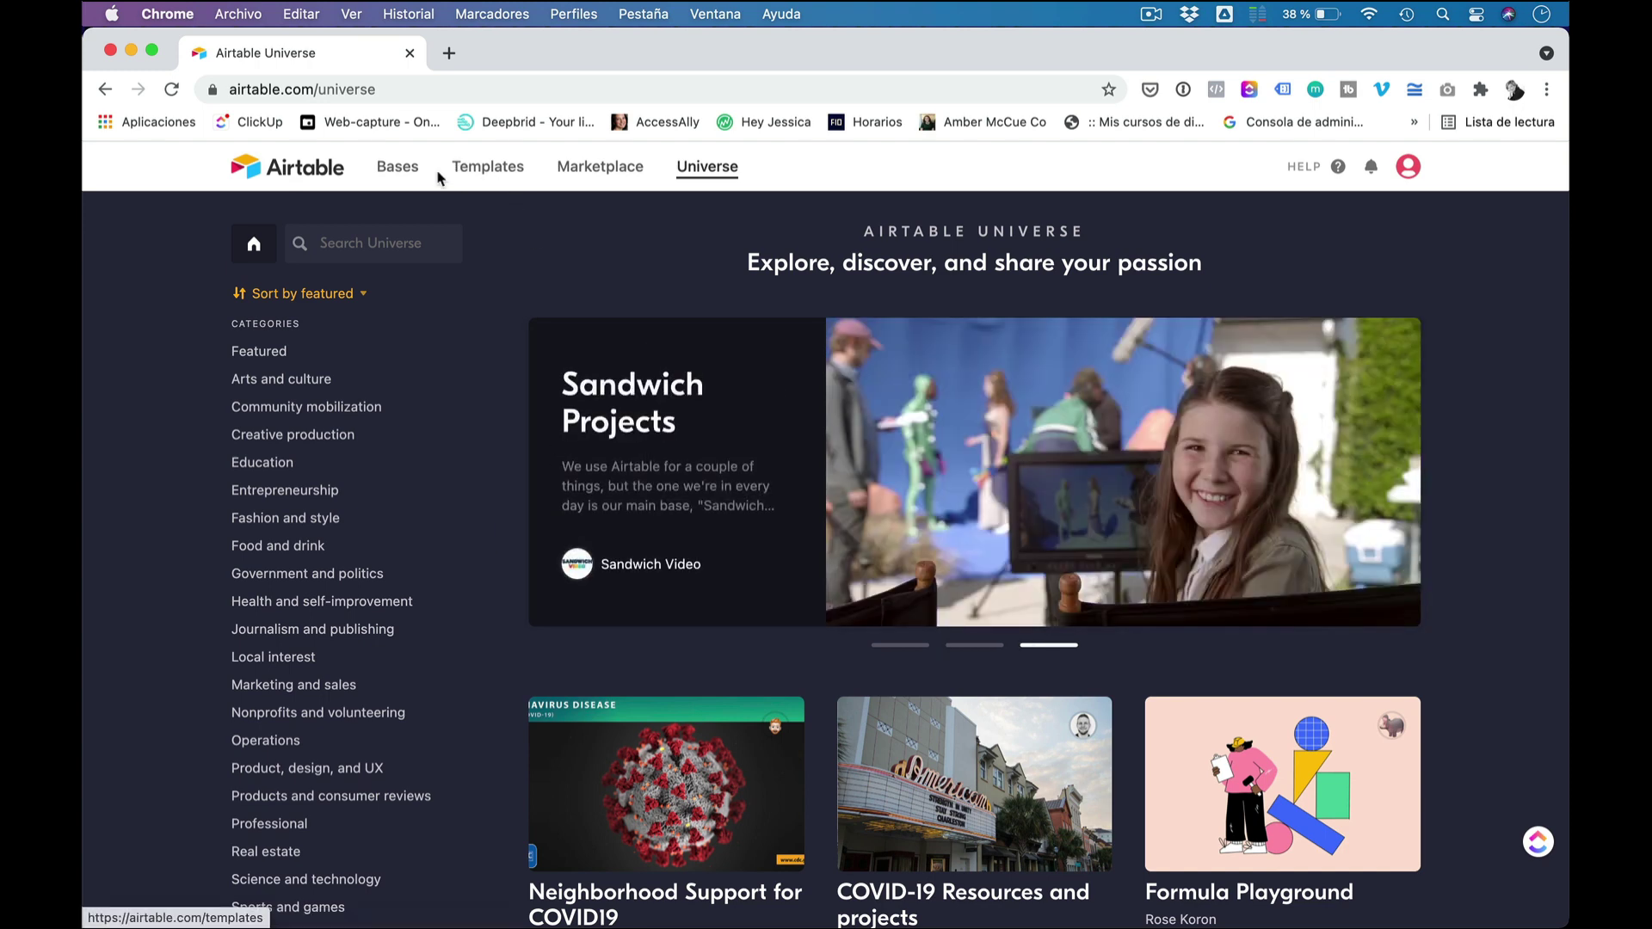
Step: Create a new base from scratch in the Mi espacio personal workspace and name it "Mi biblioteca"
left_click(410, 171)
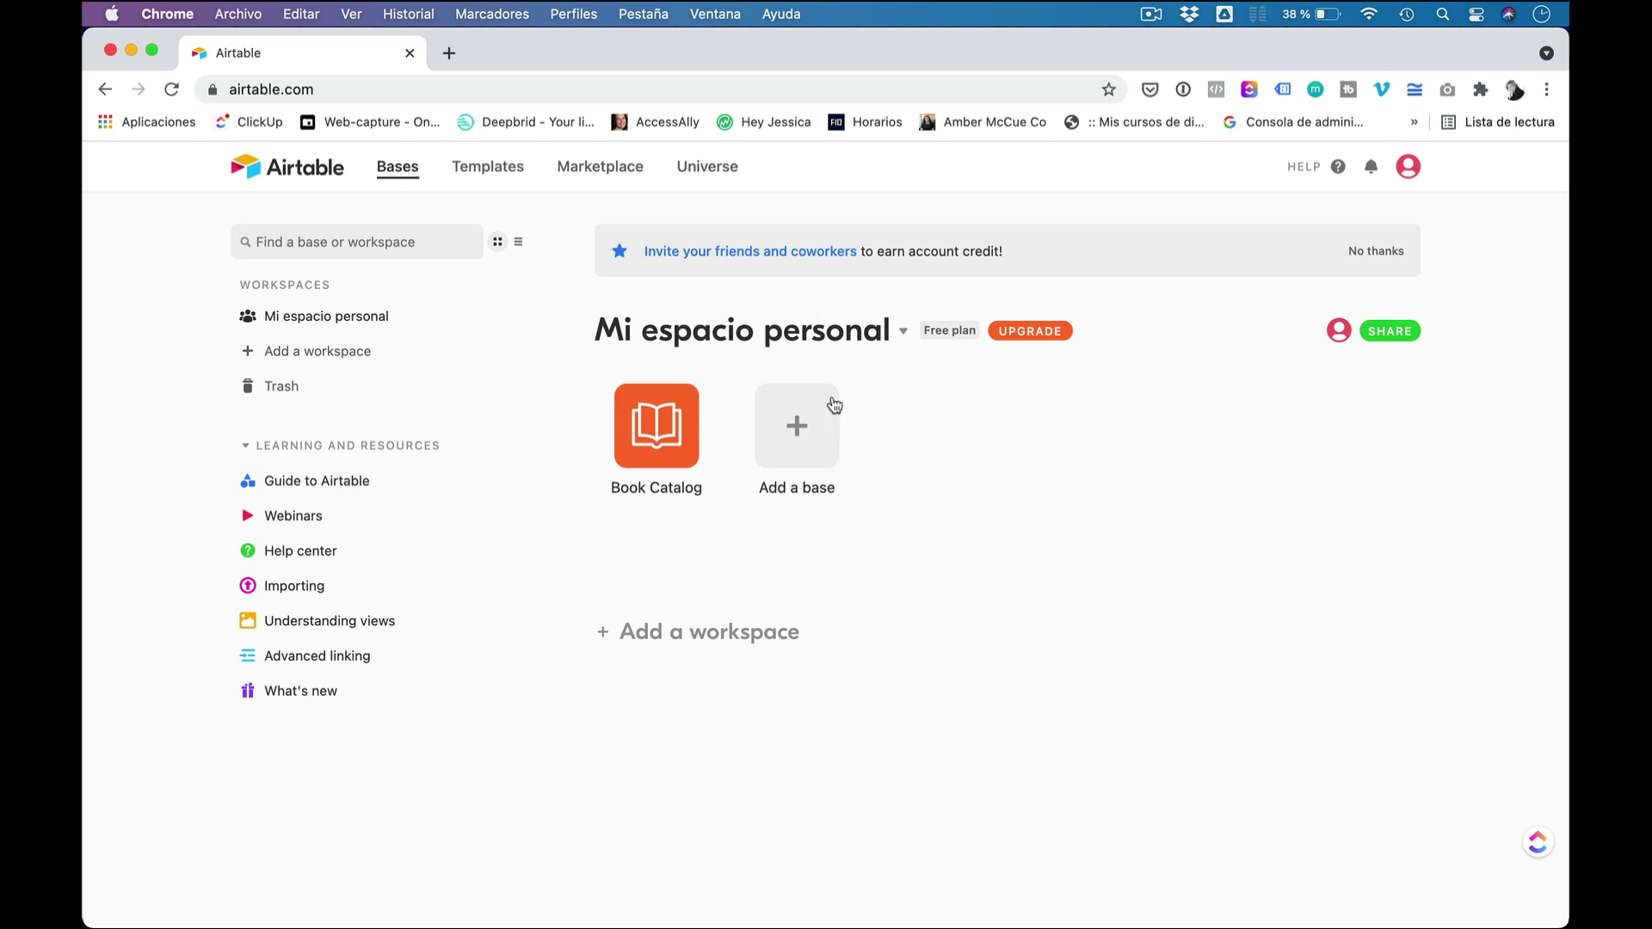
left_click(797, 427)
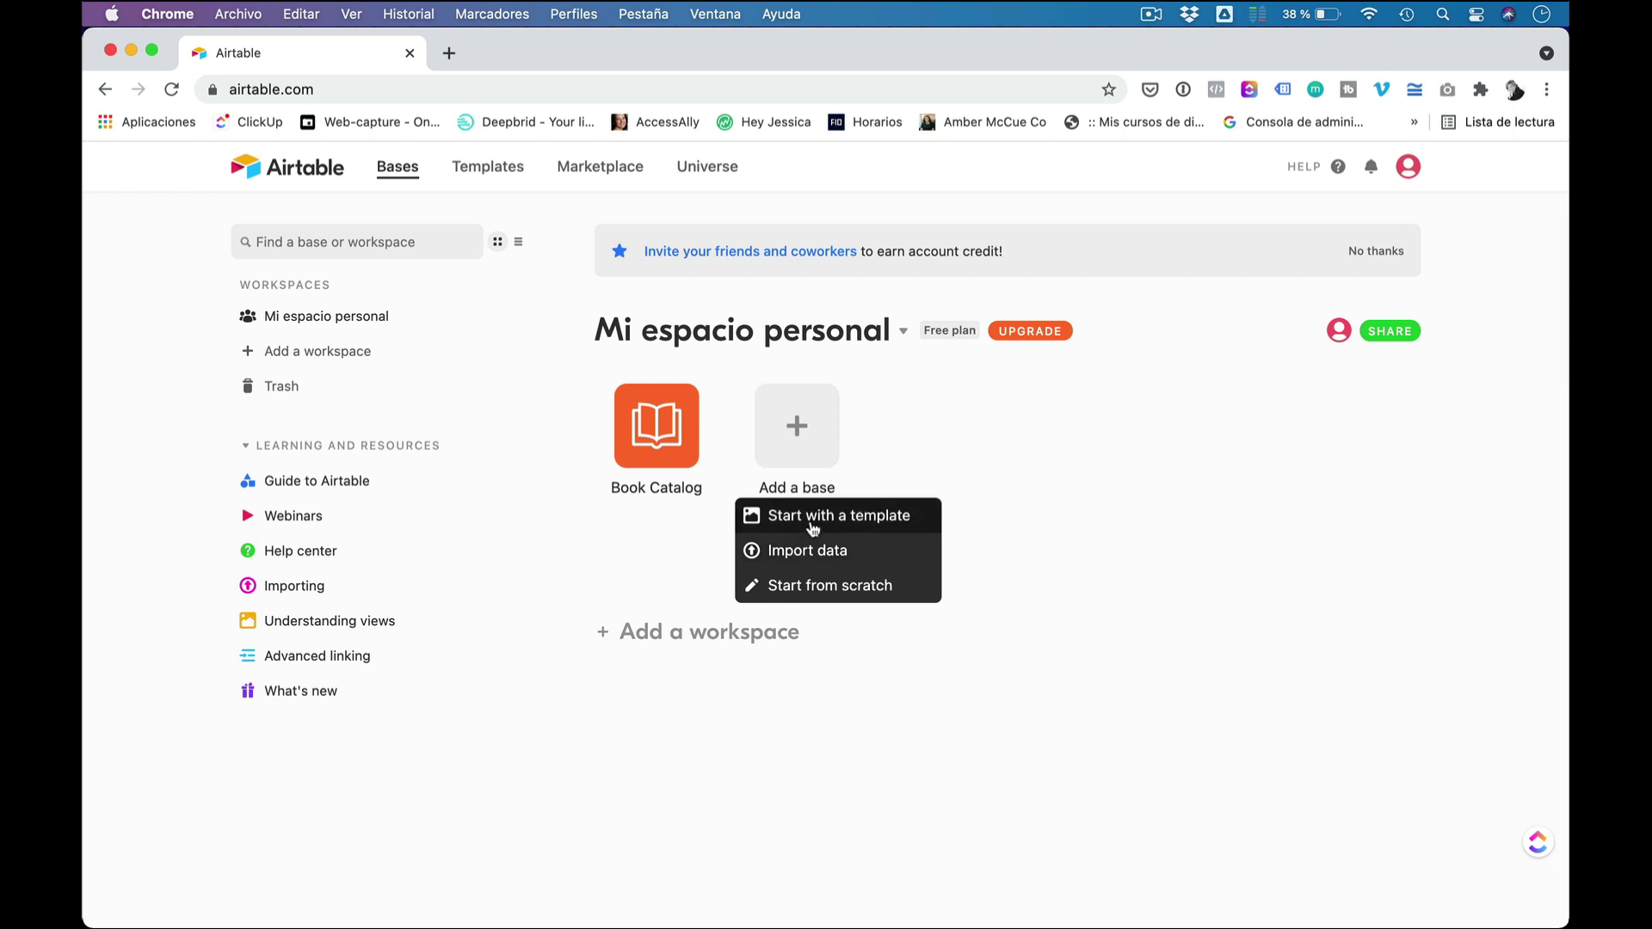
left_click(804, 585)
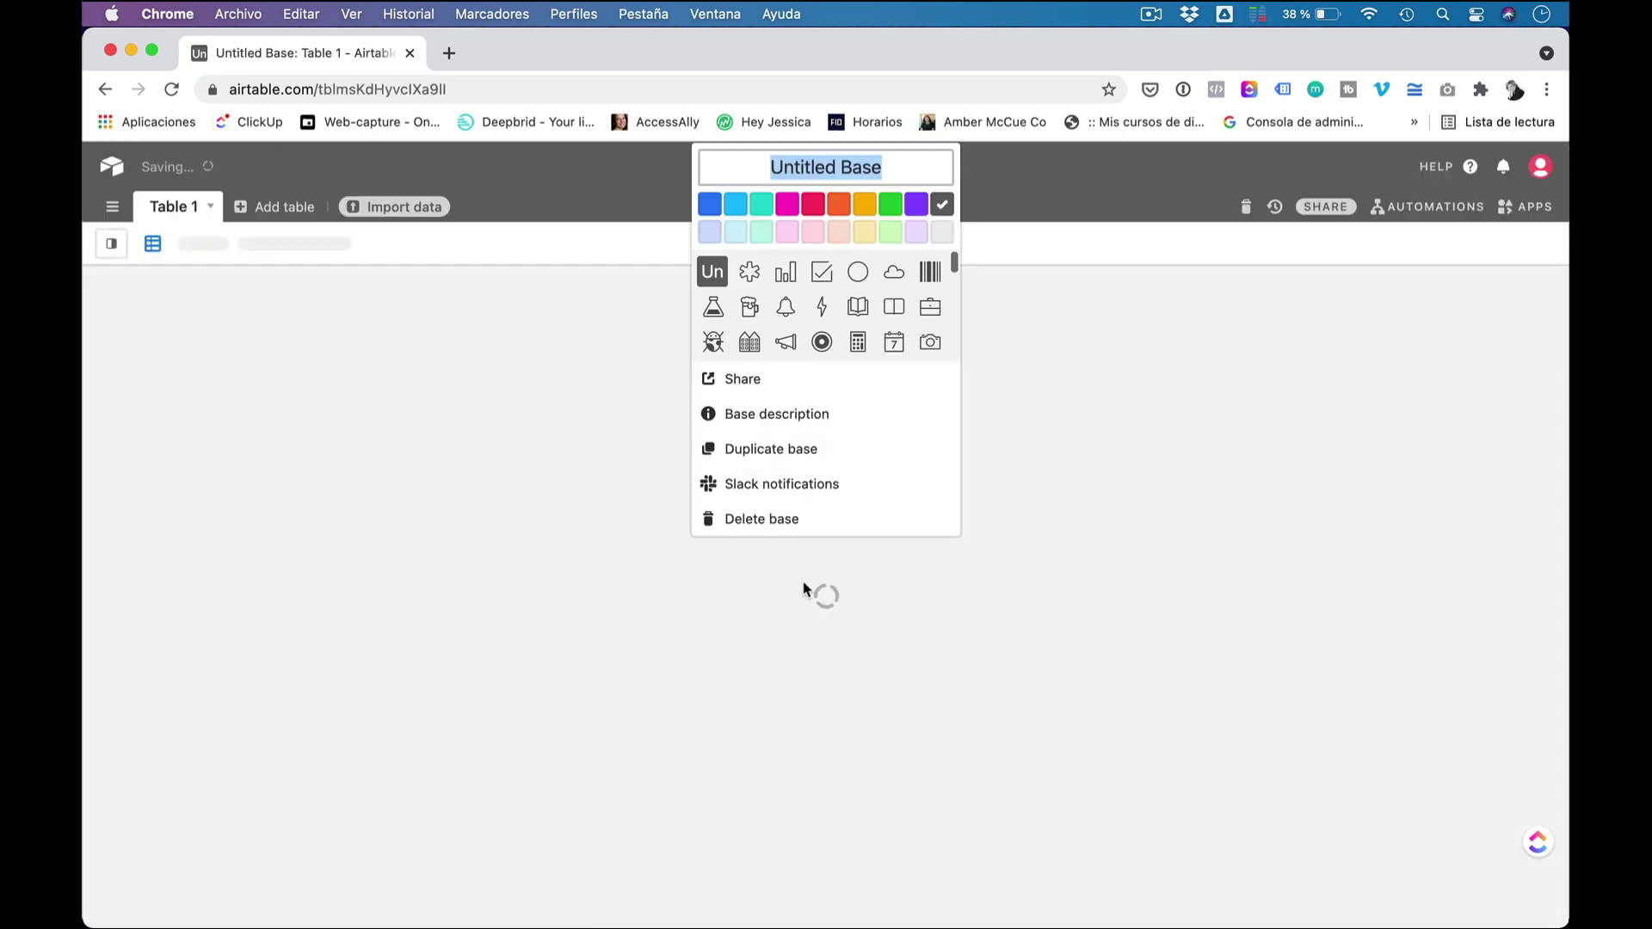
left_click(844, 167)
double_click(844, 167)
triple_click(844, 167)
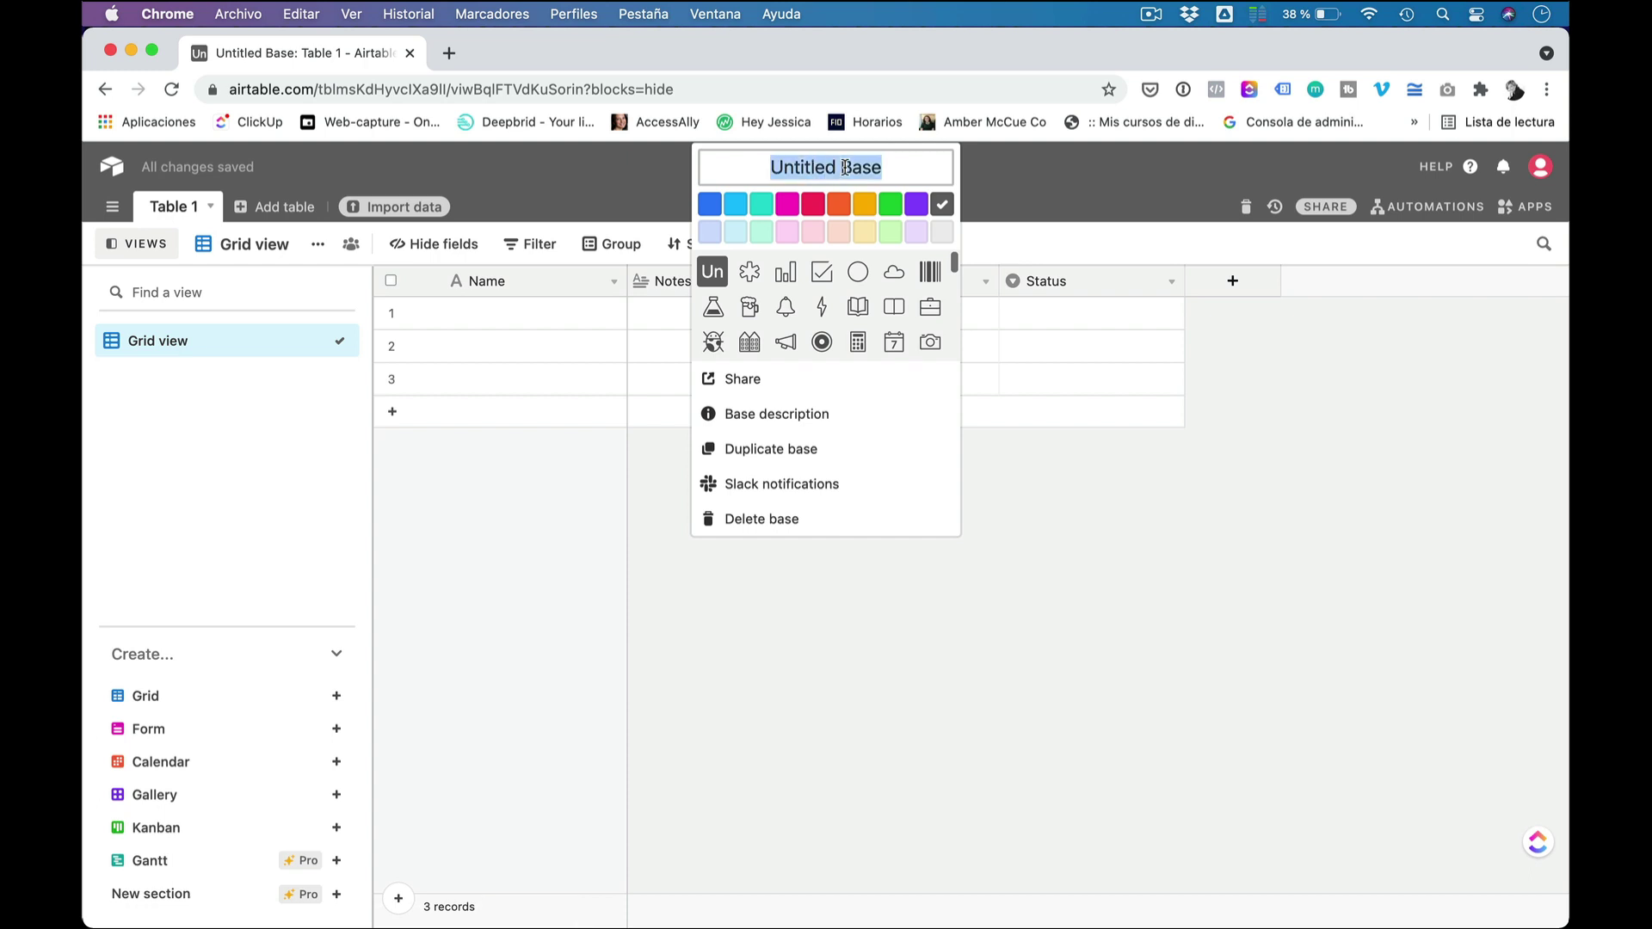
type("Mi")
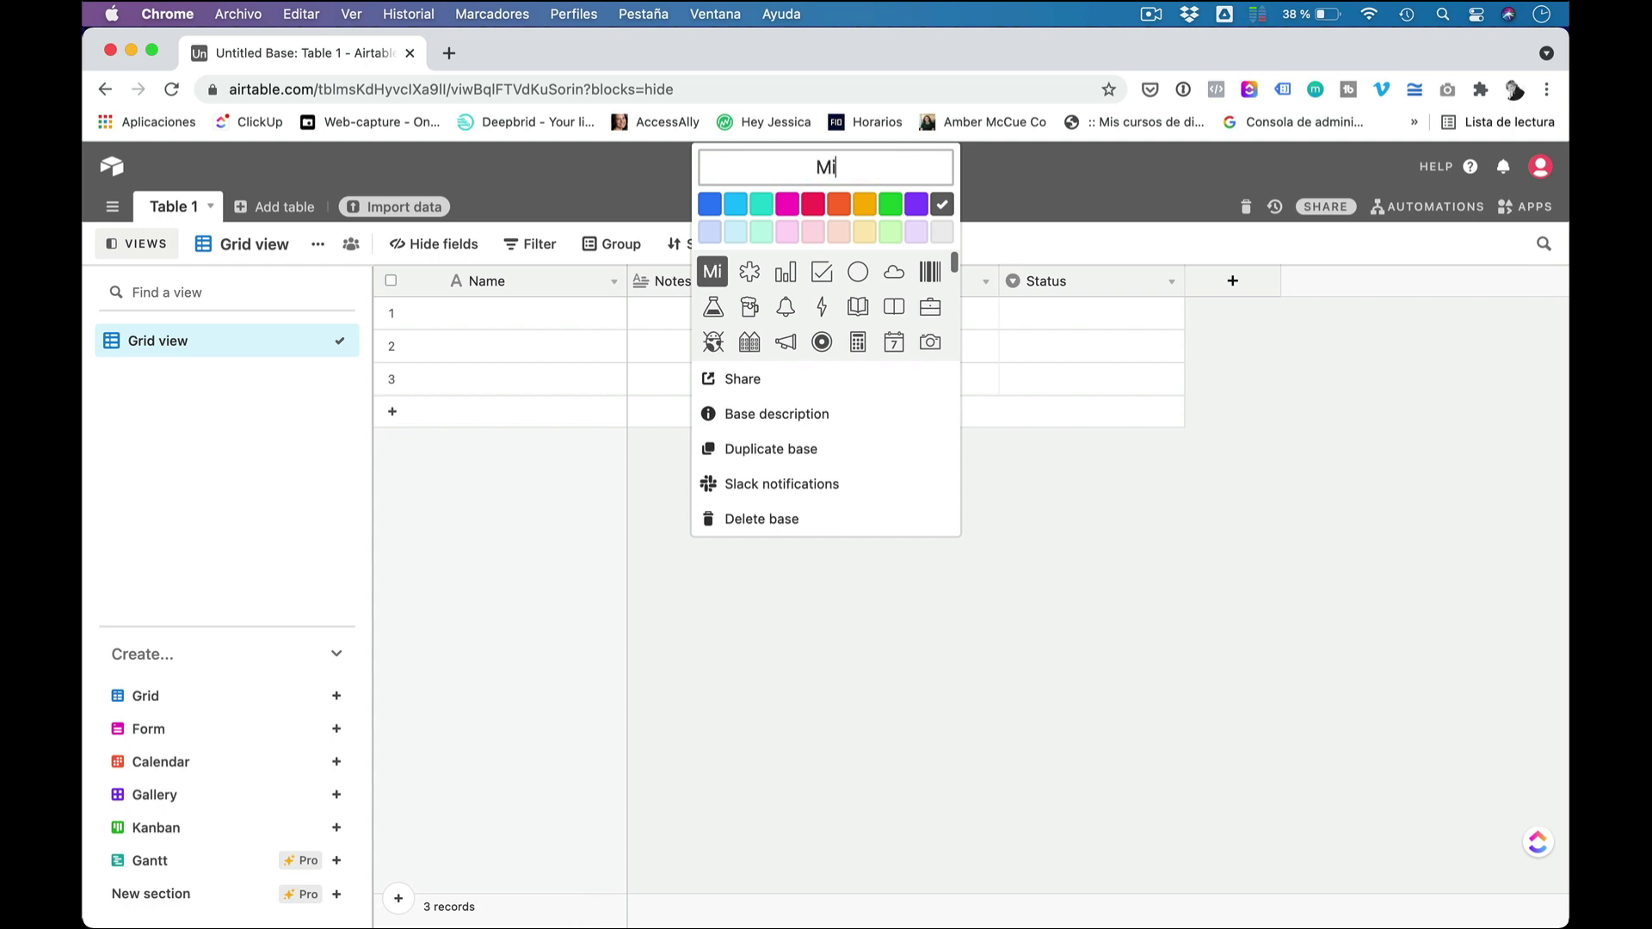
type(" biblioteca")
Step: Try the orange and light orange colors for the Mi biblioteca base
left_click(837, 206)
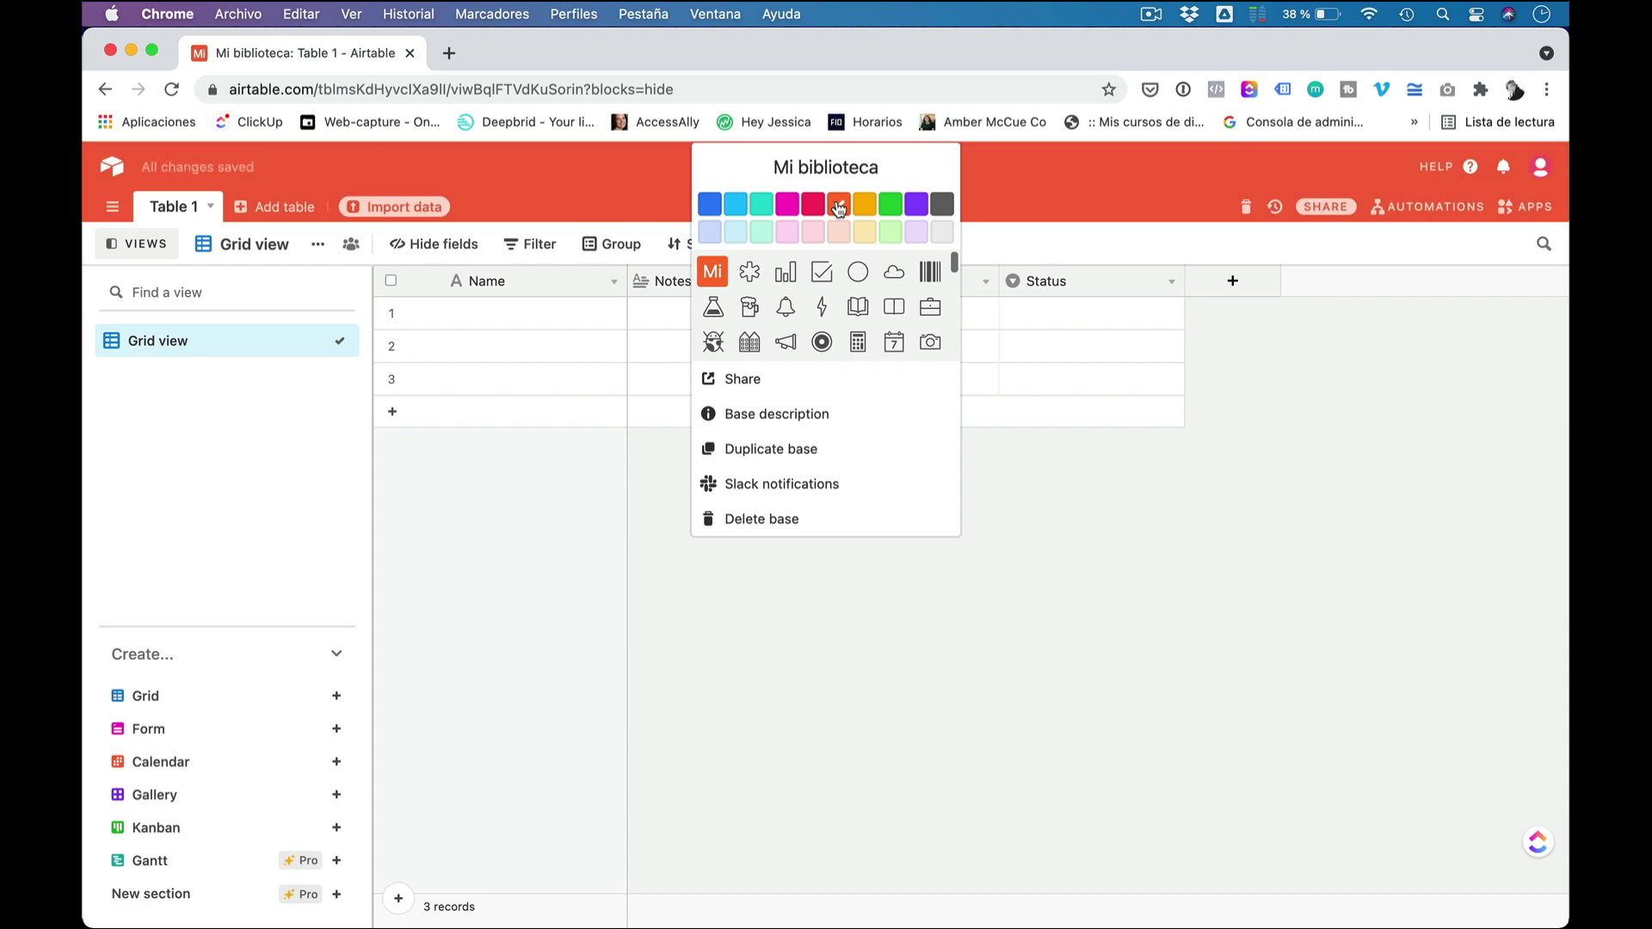
left_click(842, 234)
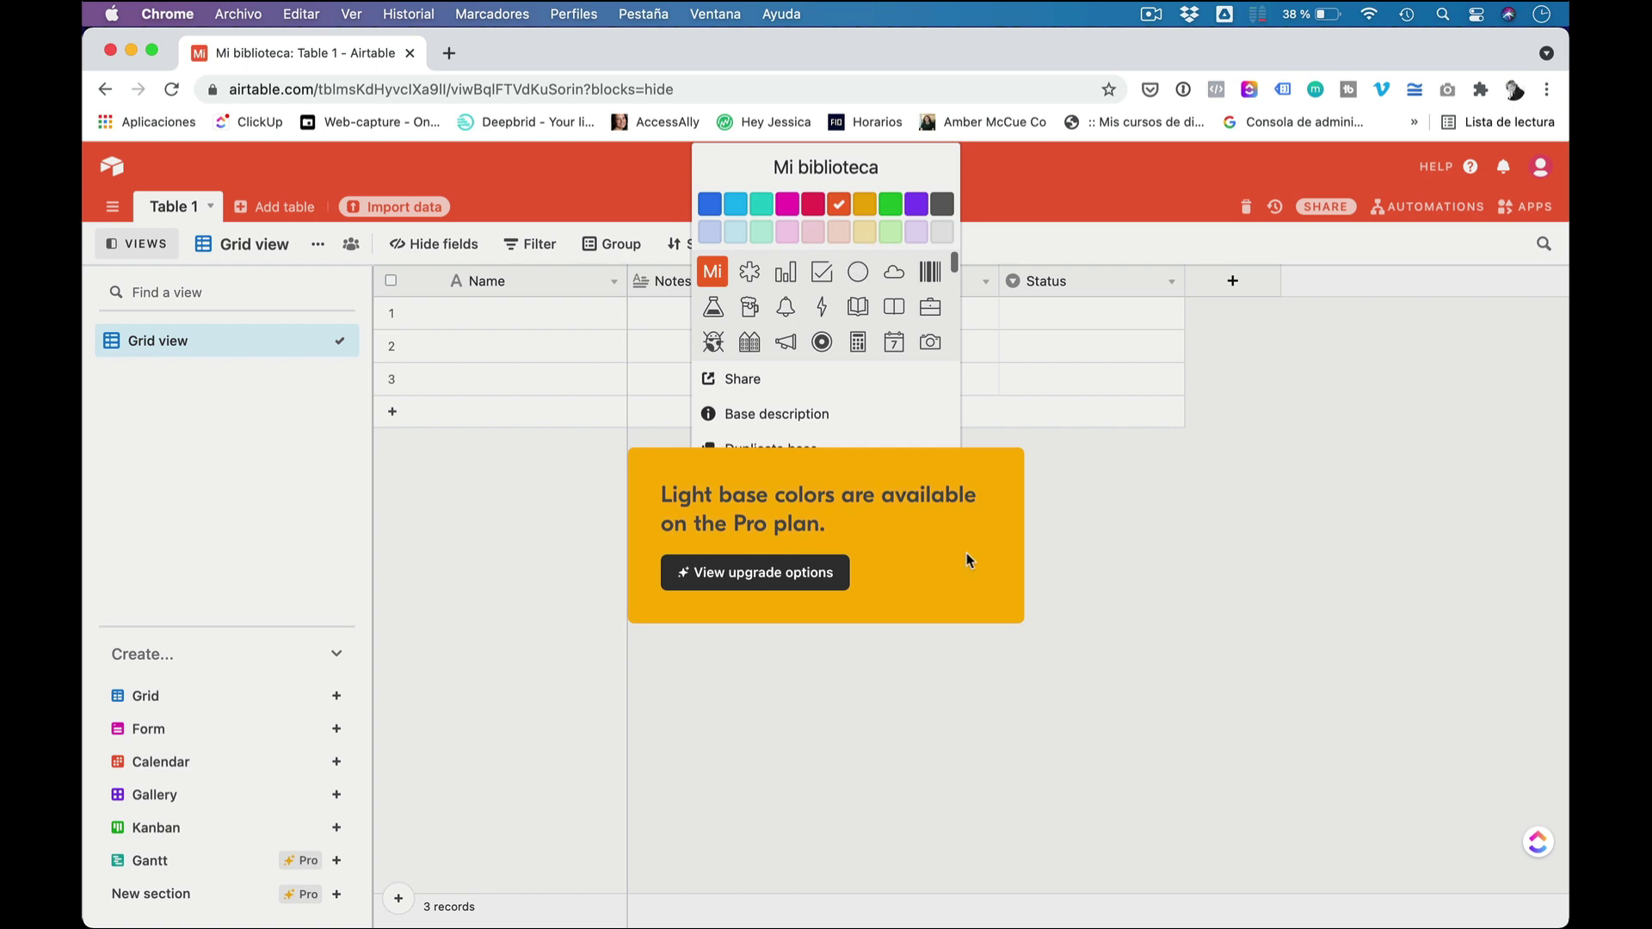
left_click(1143, 572)
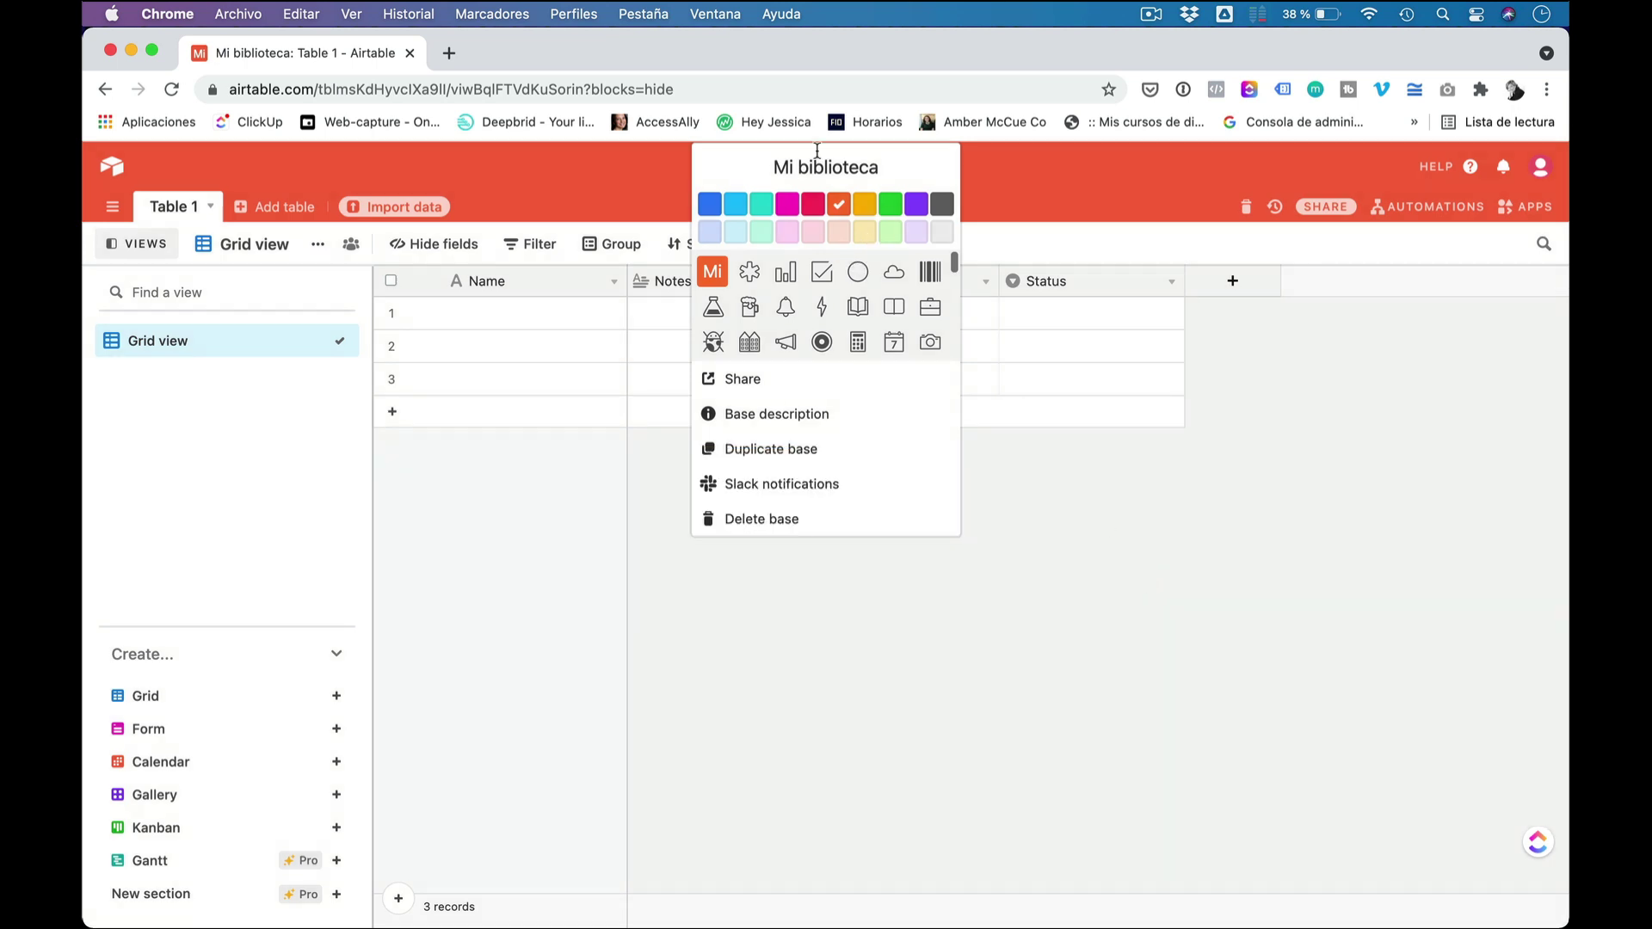
Step: Set the Mi biblioteca base's color to teal and its icon to the open book
left_click(762, 207)
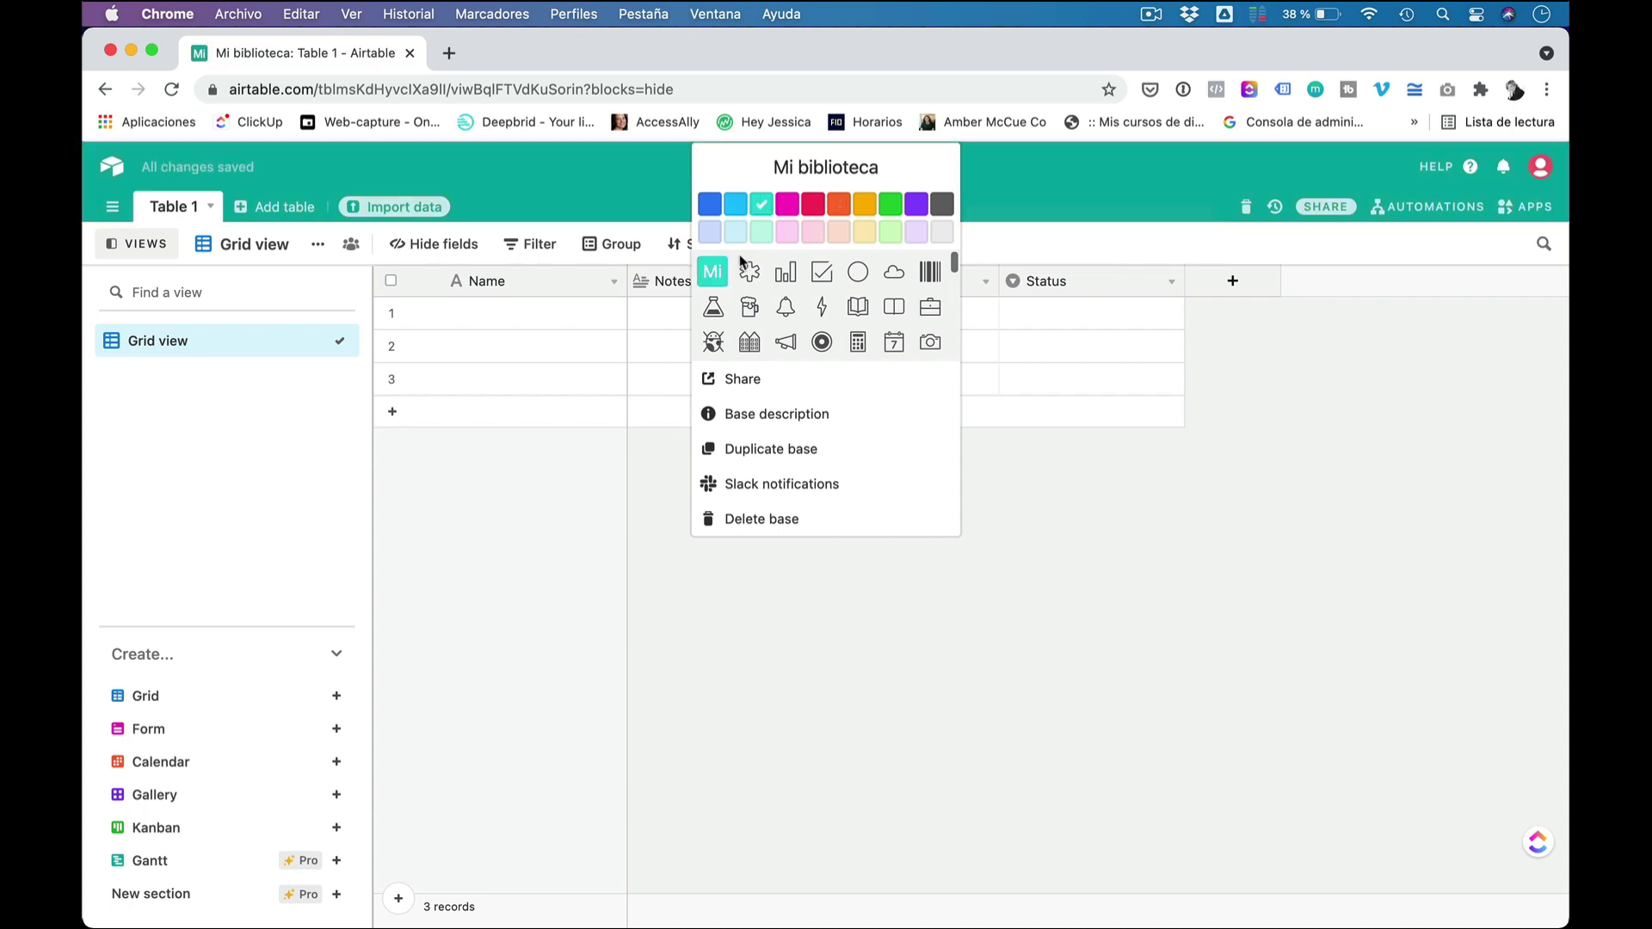
left_click(859, 308)
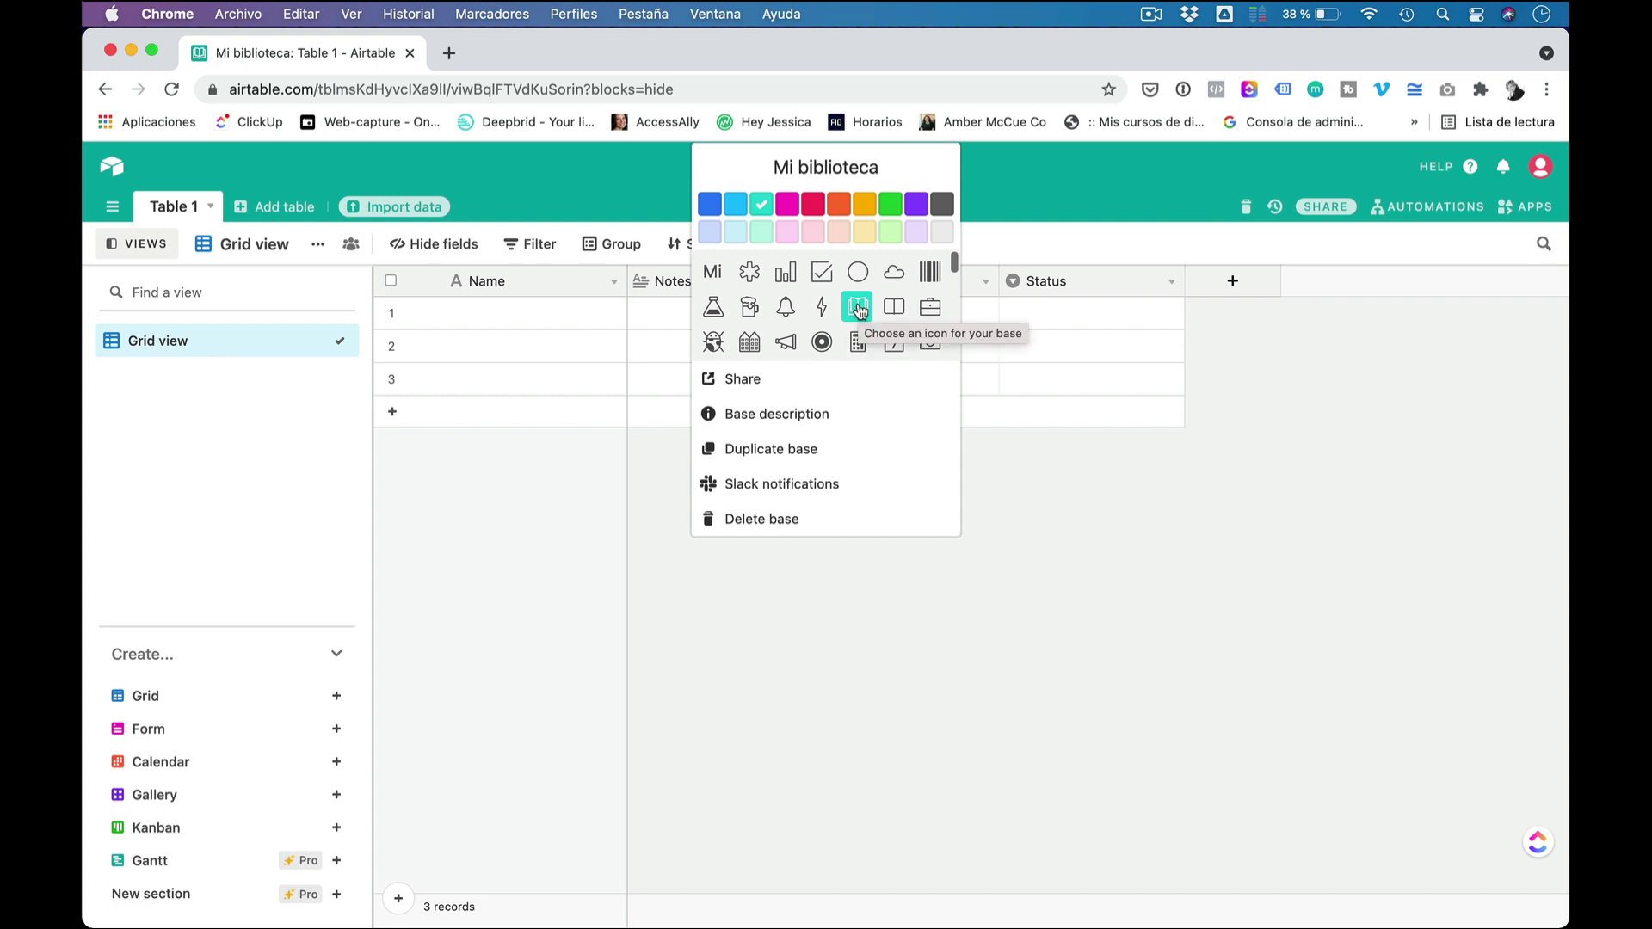
left_click(1002, 178)
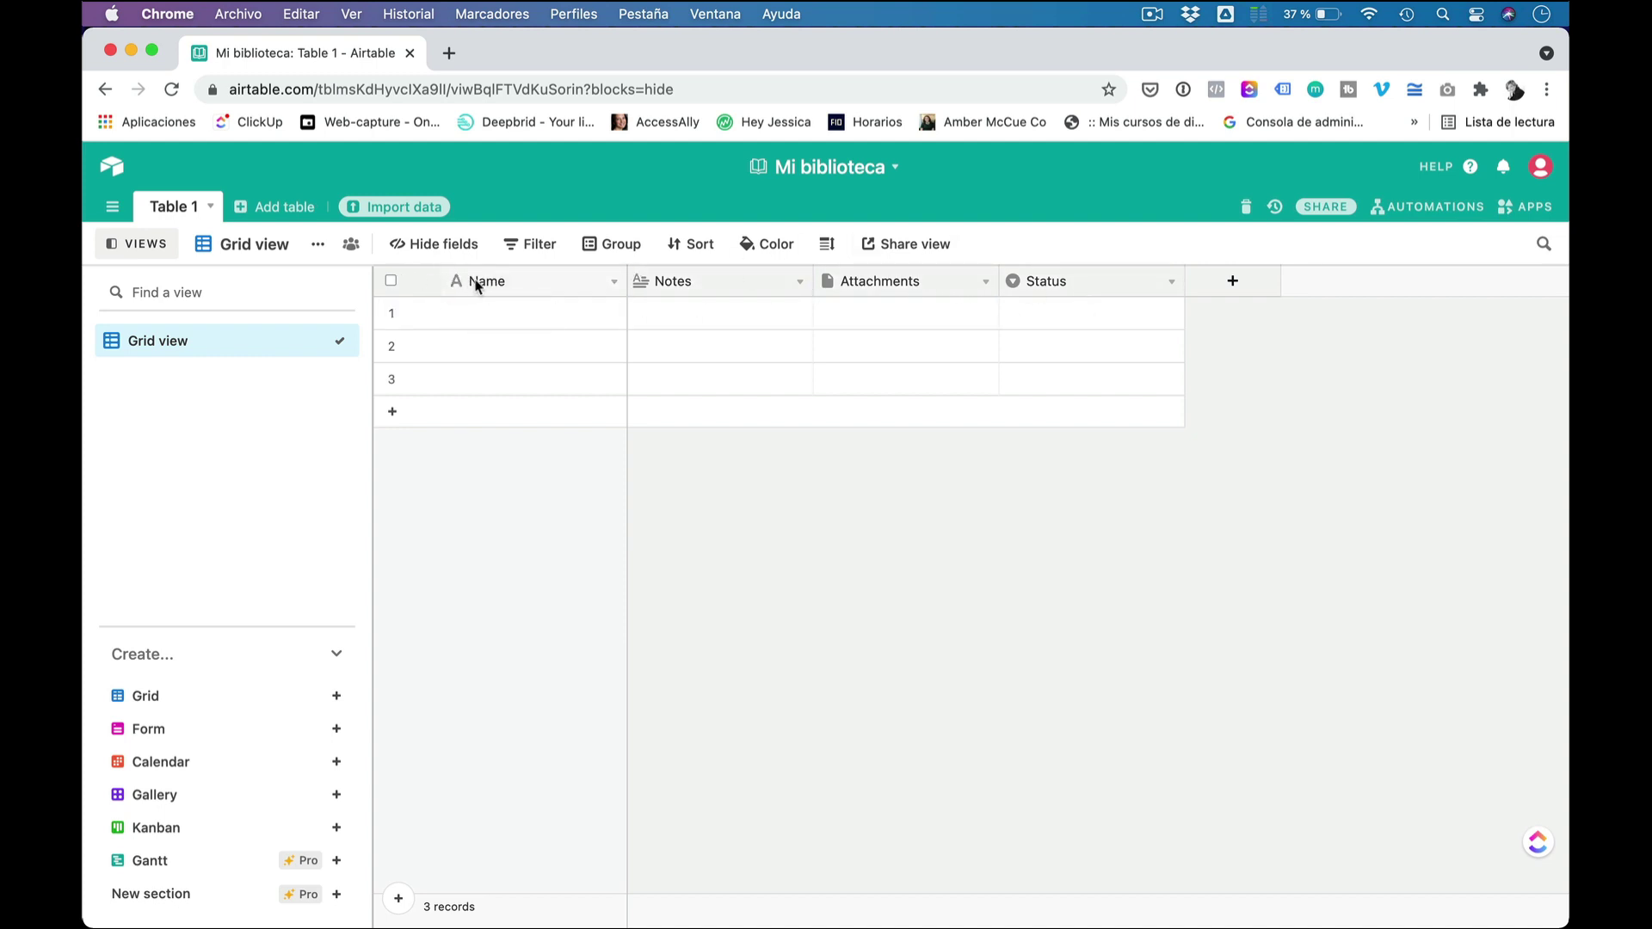
Step: Open the settings of the primary Name field and rename it "Título"
left_click(609, 284)
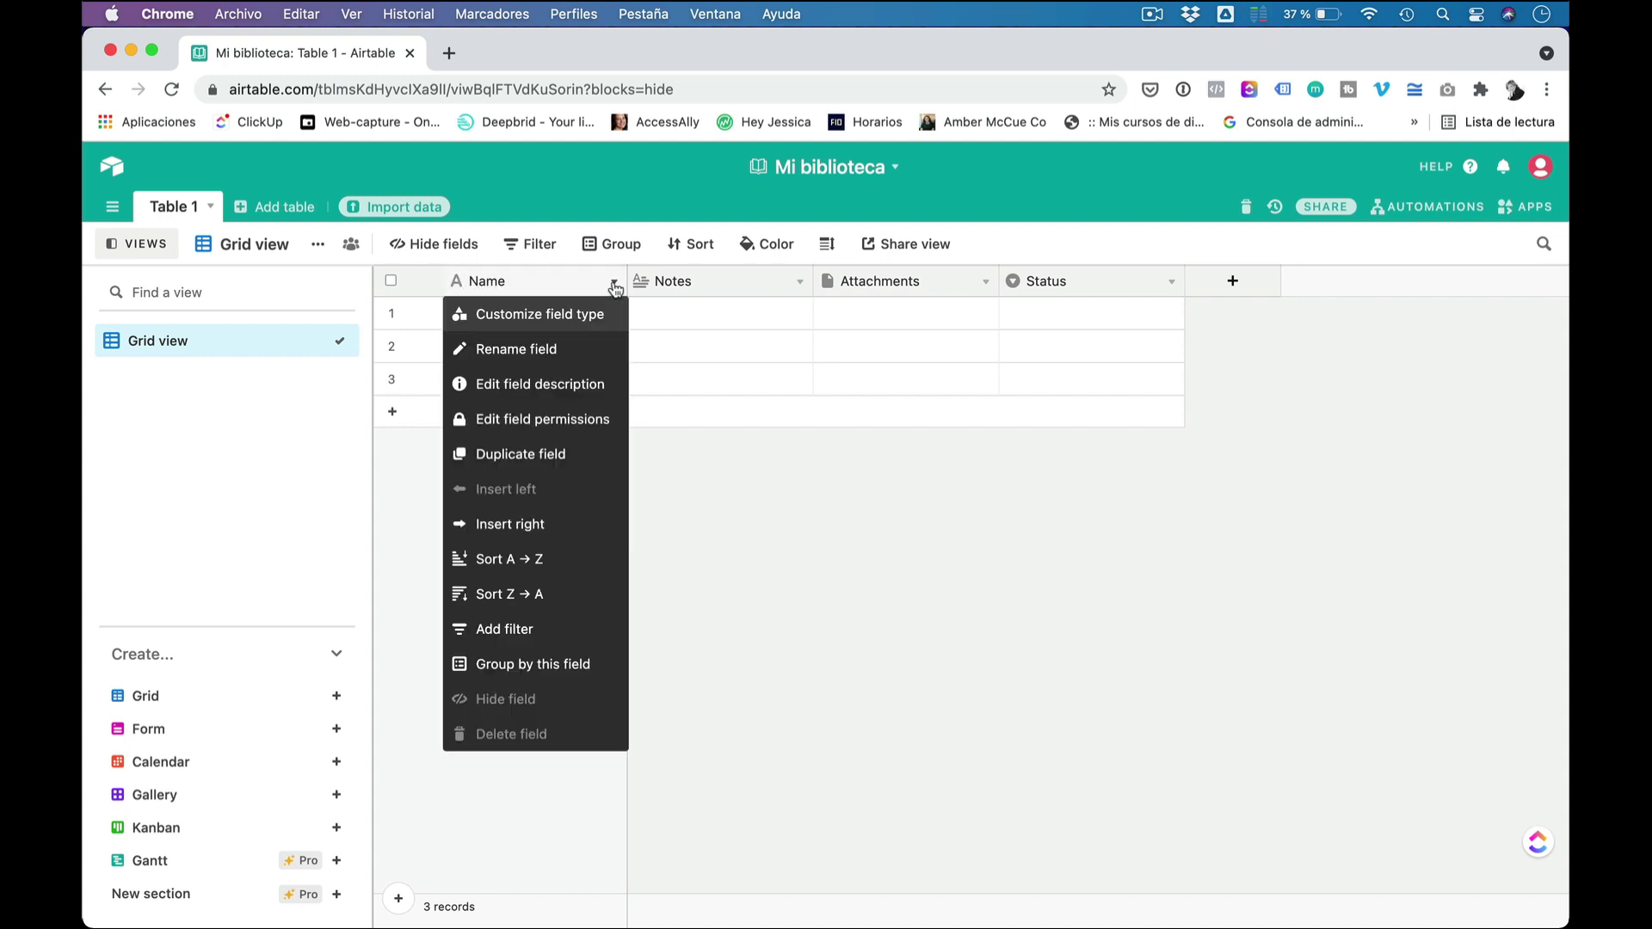
left_click(544, 319)
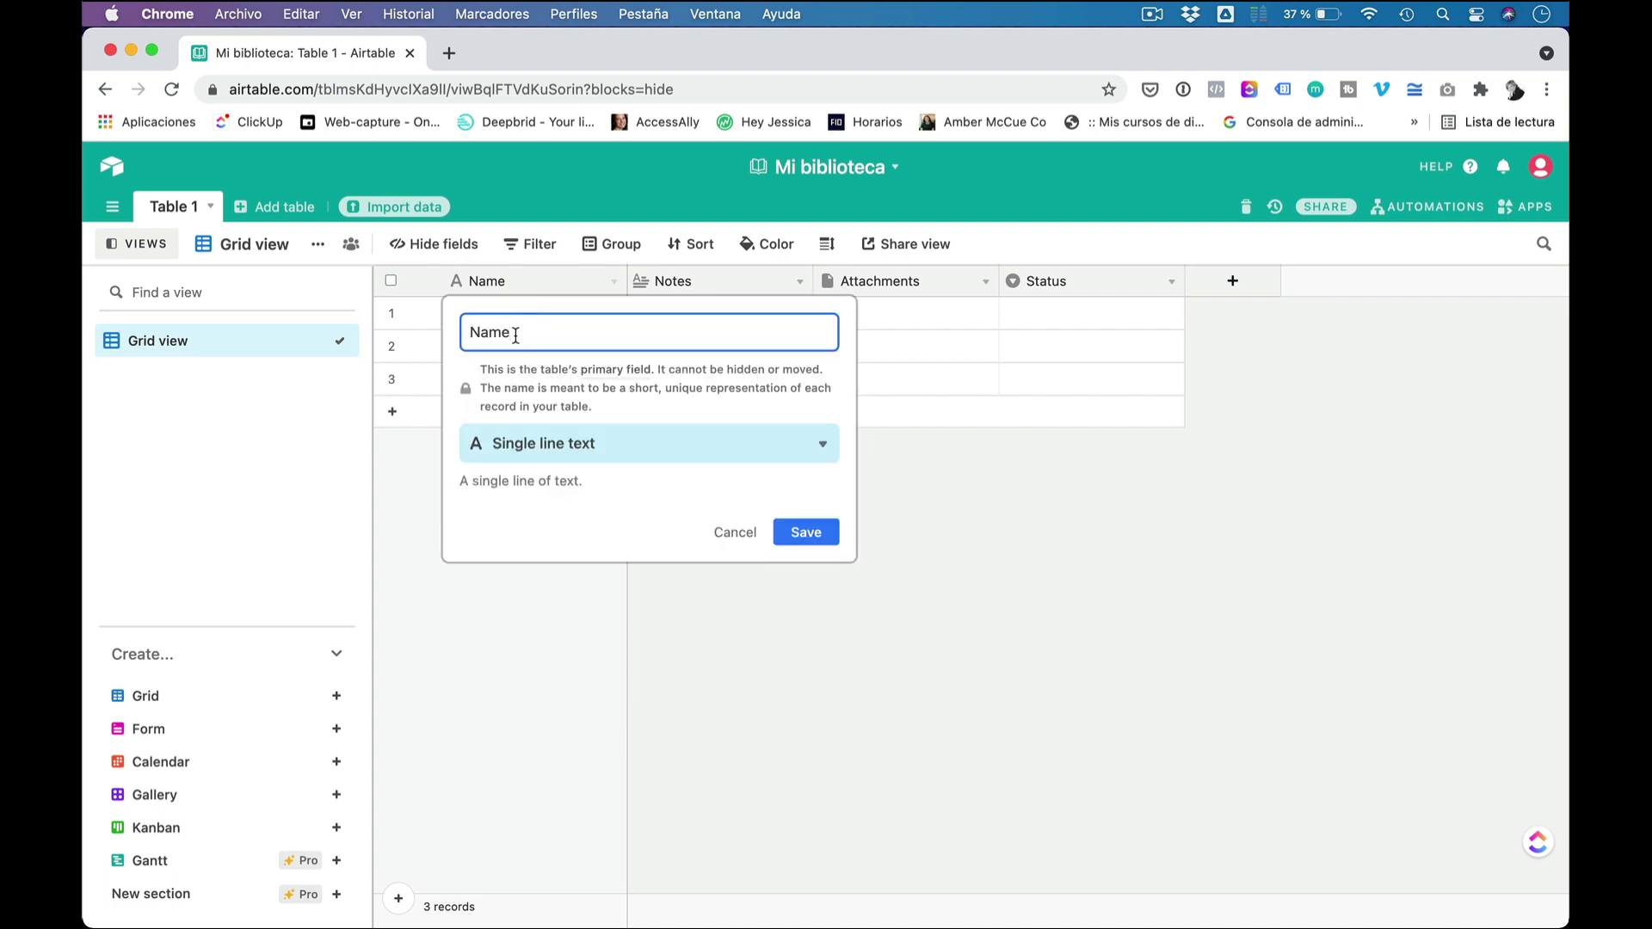
double_click(512, 332)
type("Título")
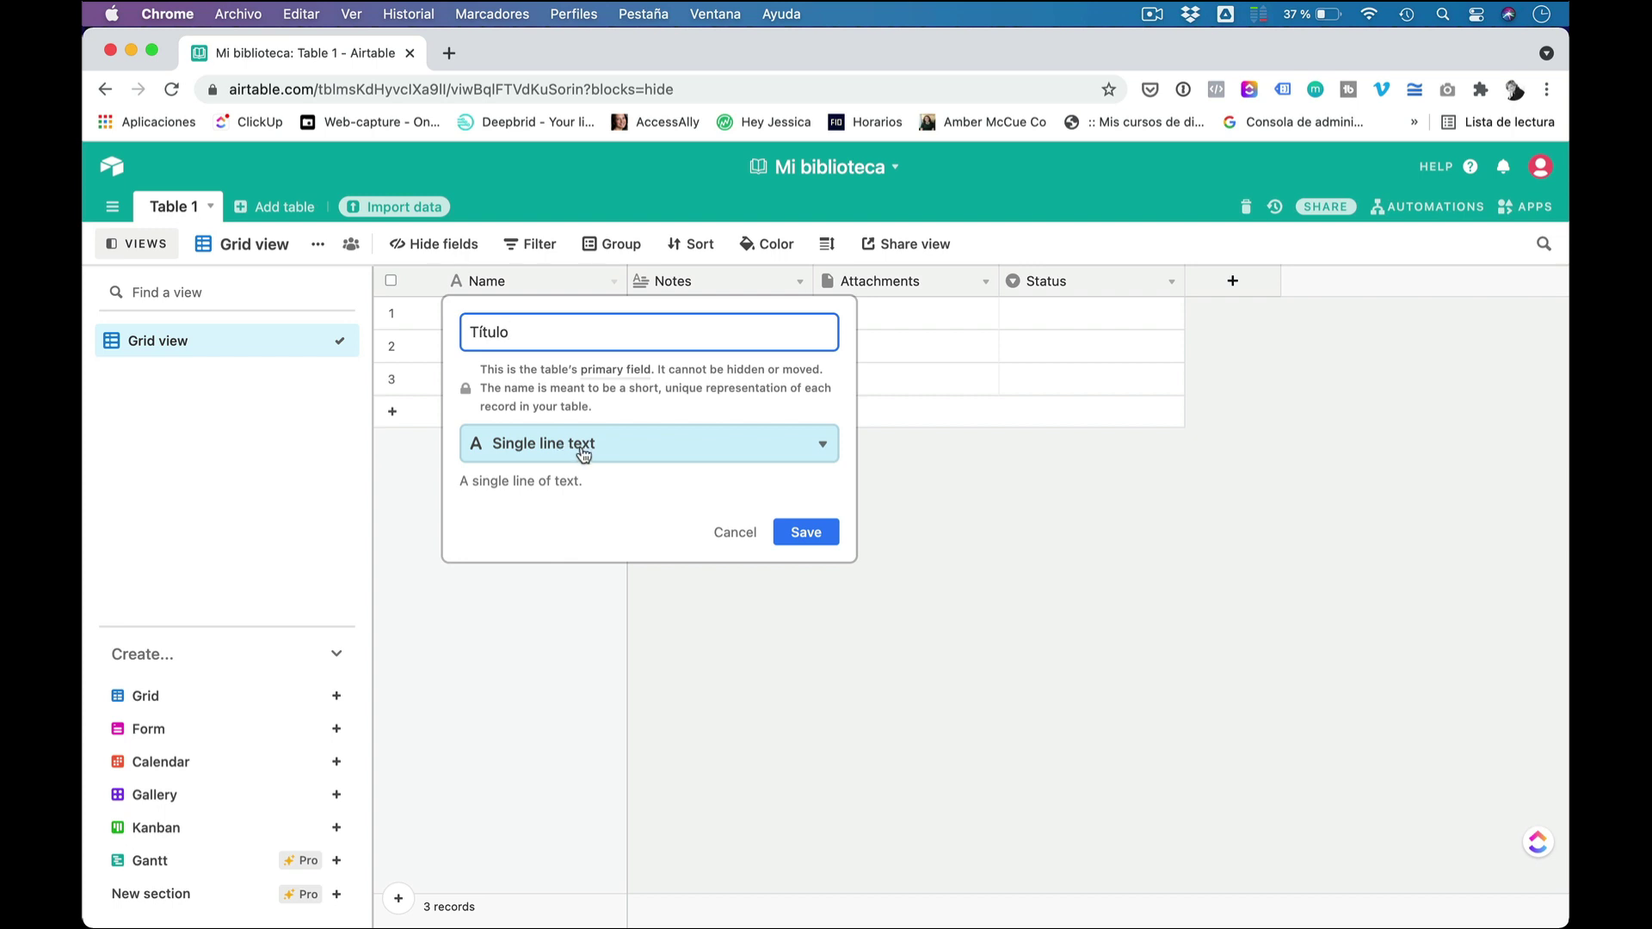
Step: Look through the available field types for Título, choose Single line text and save the field
left_click(822, 445)
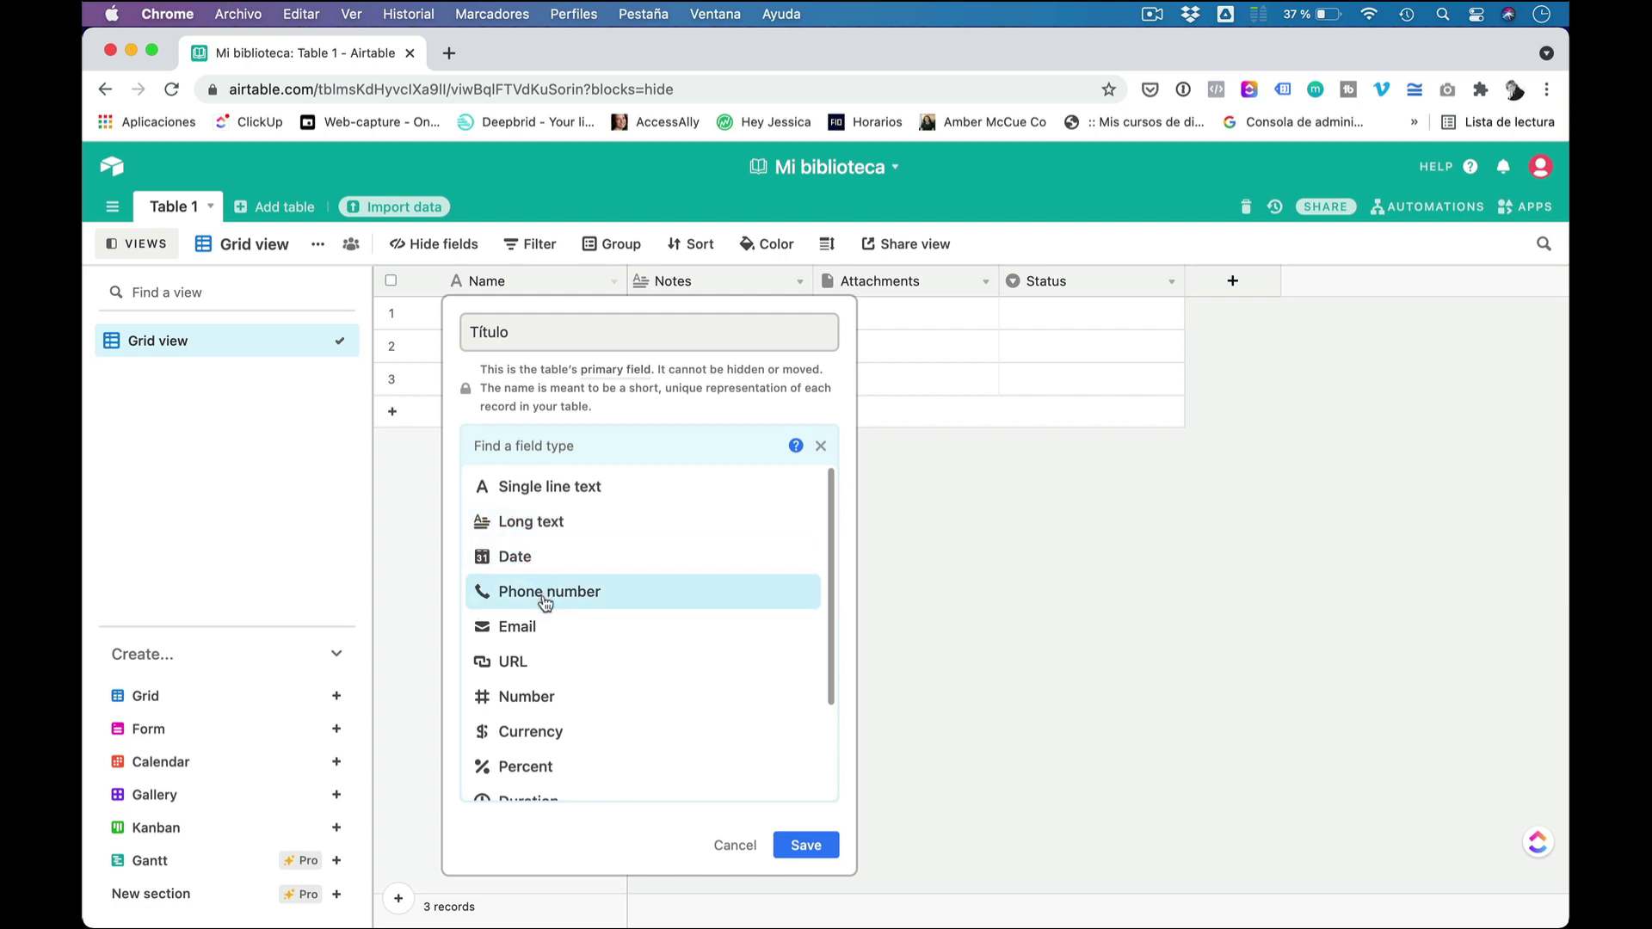
scroll(544, 598, "down", 1)
scroll(535, 576, "down", 2)
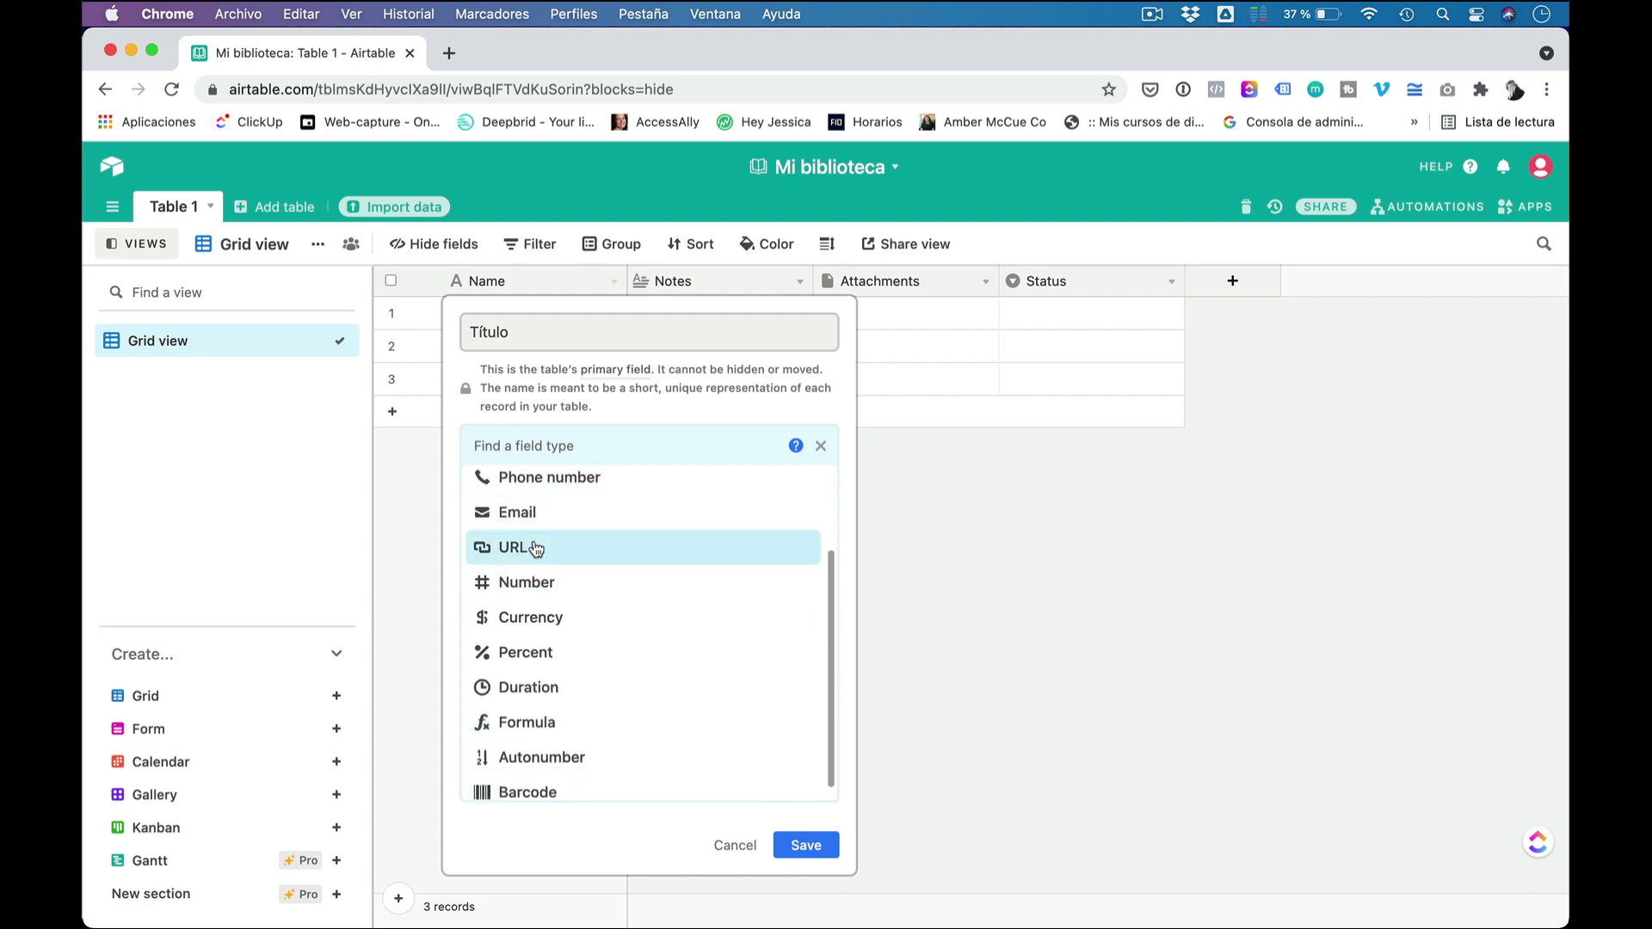
scroll(535, 548, "down", 1)
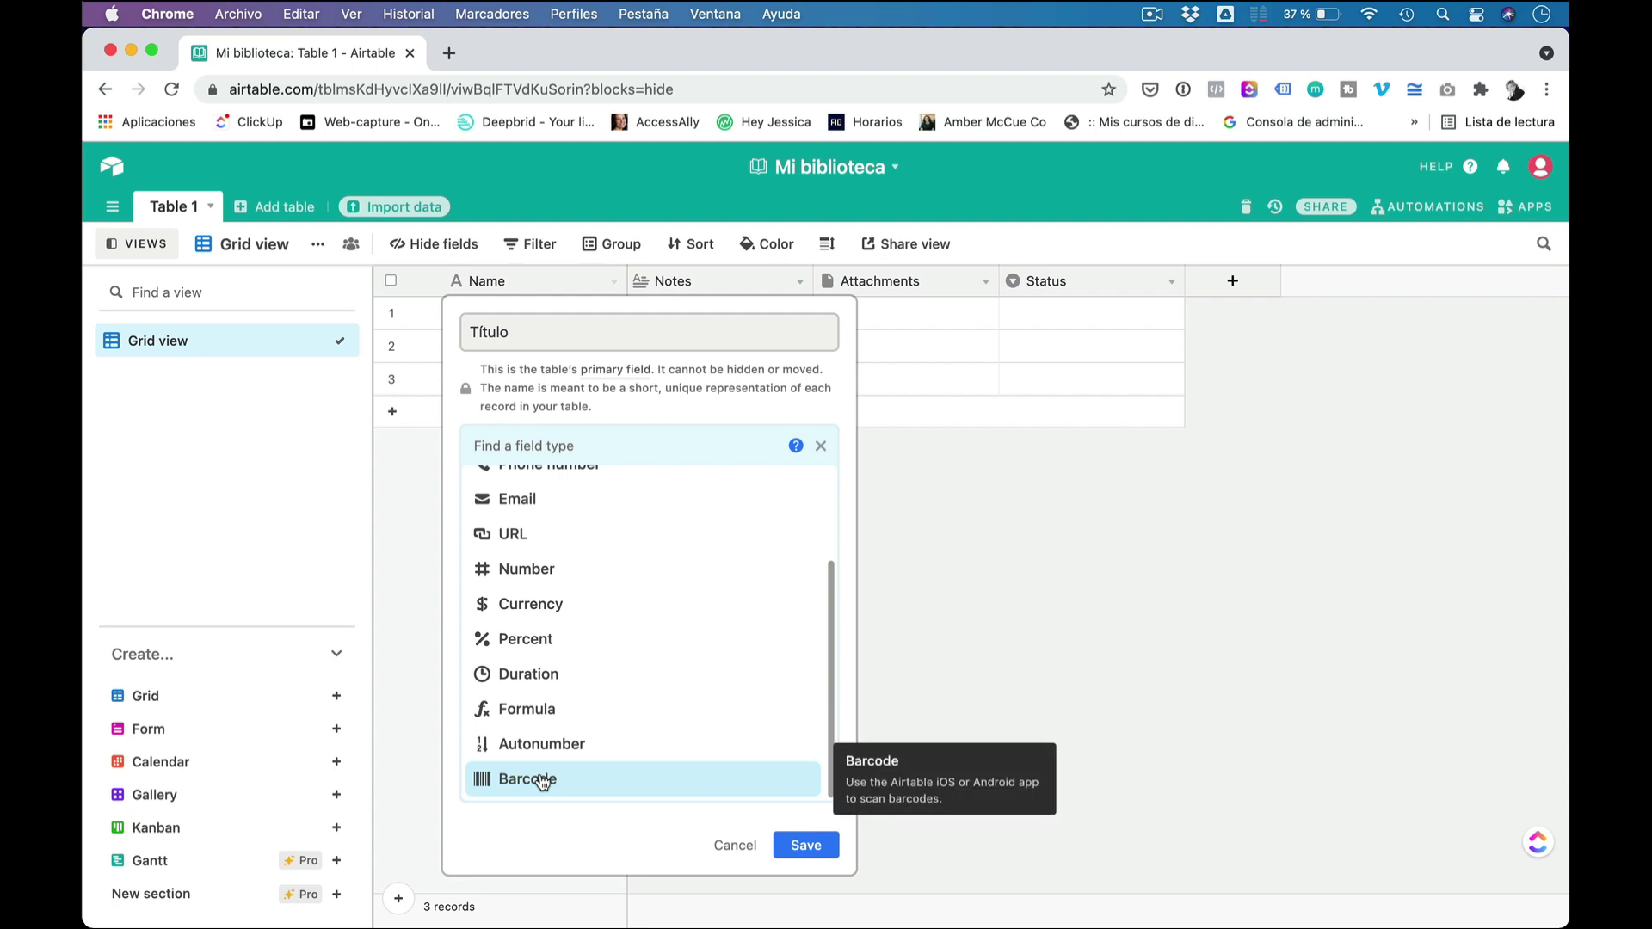
scroll(541, 782, "up", 3)
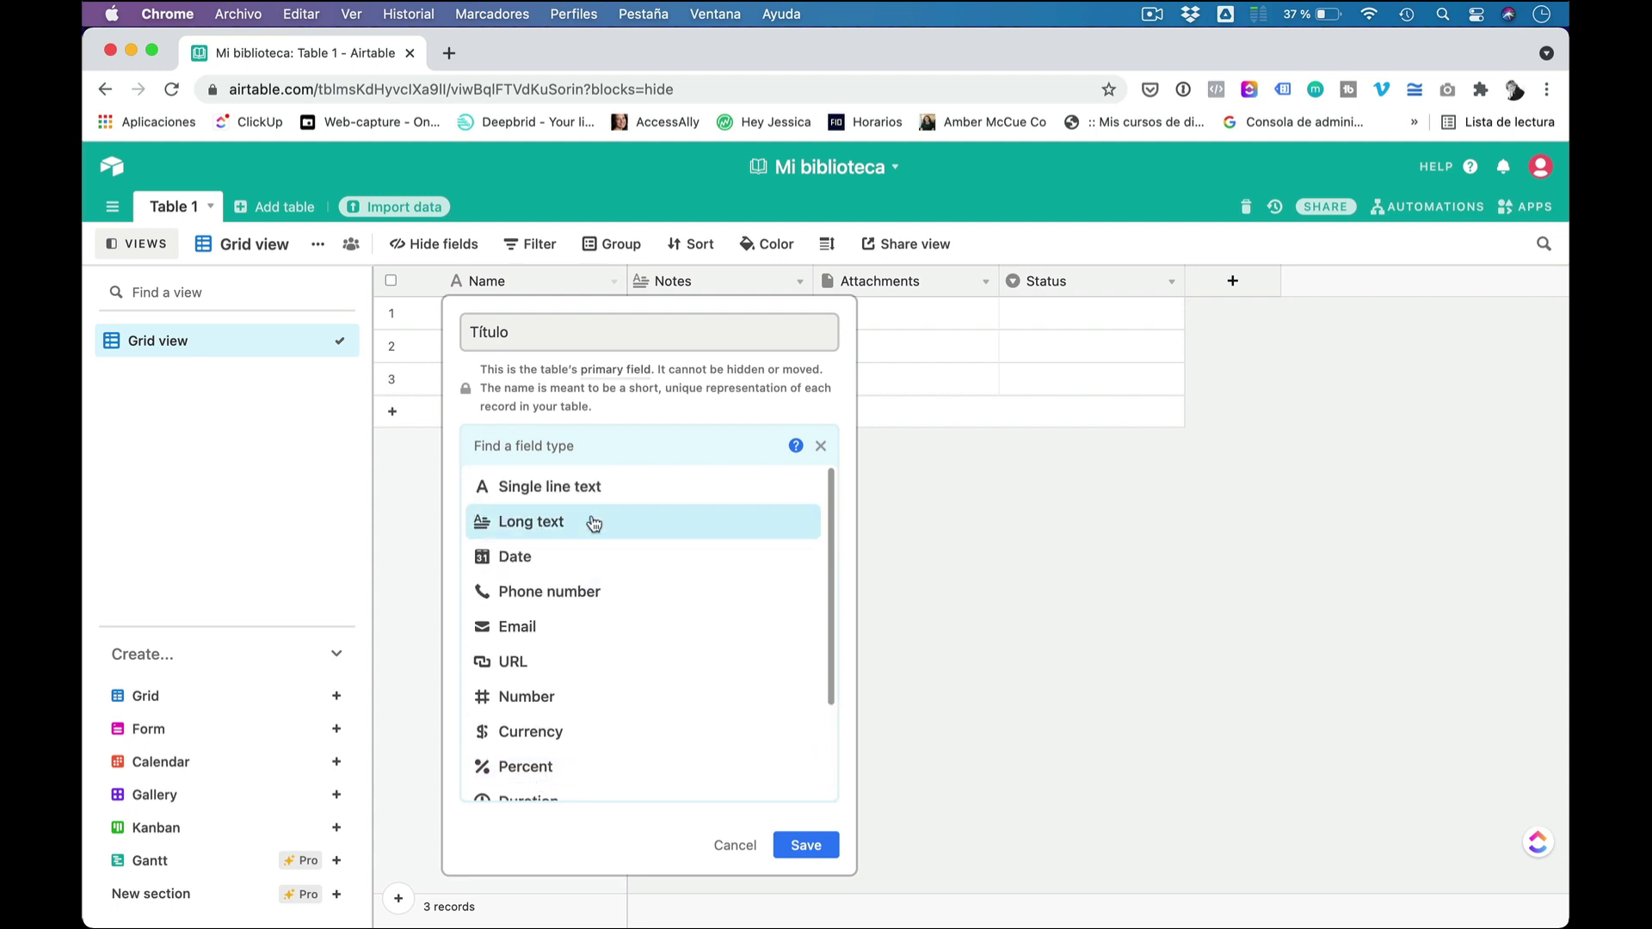
left_click(561, 495)
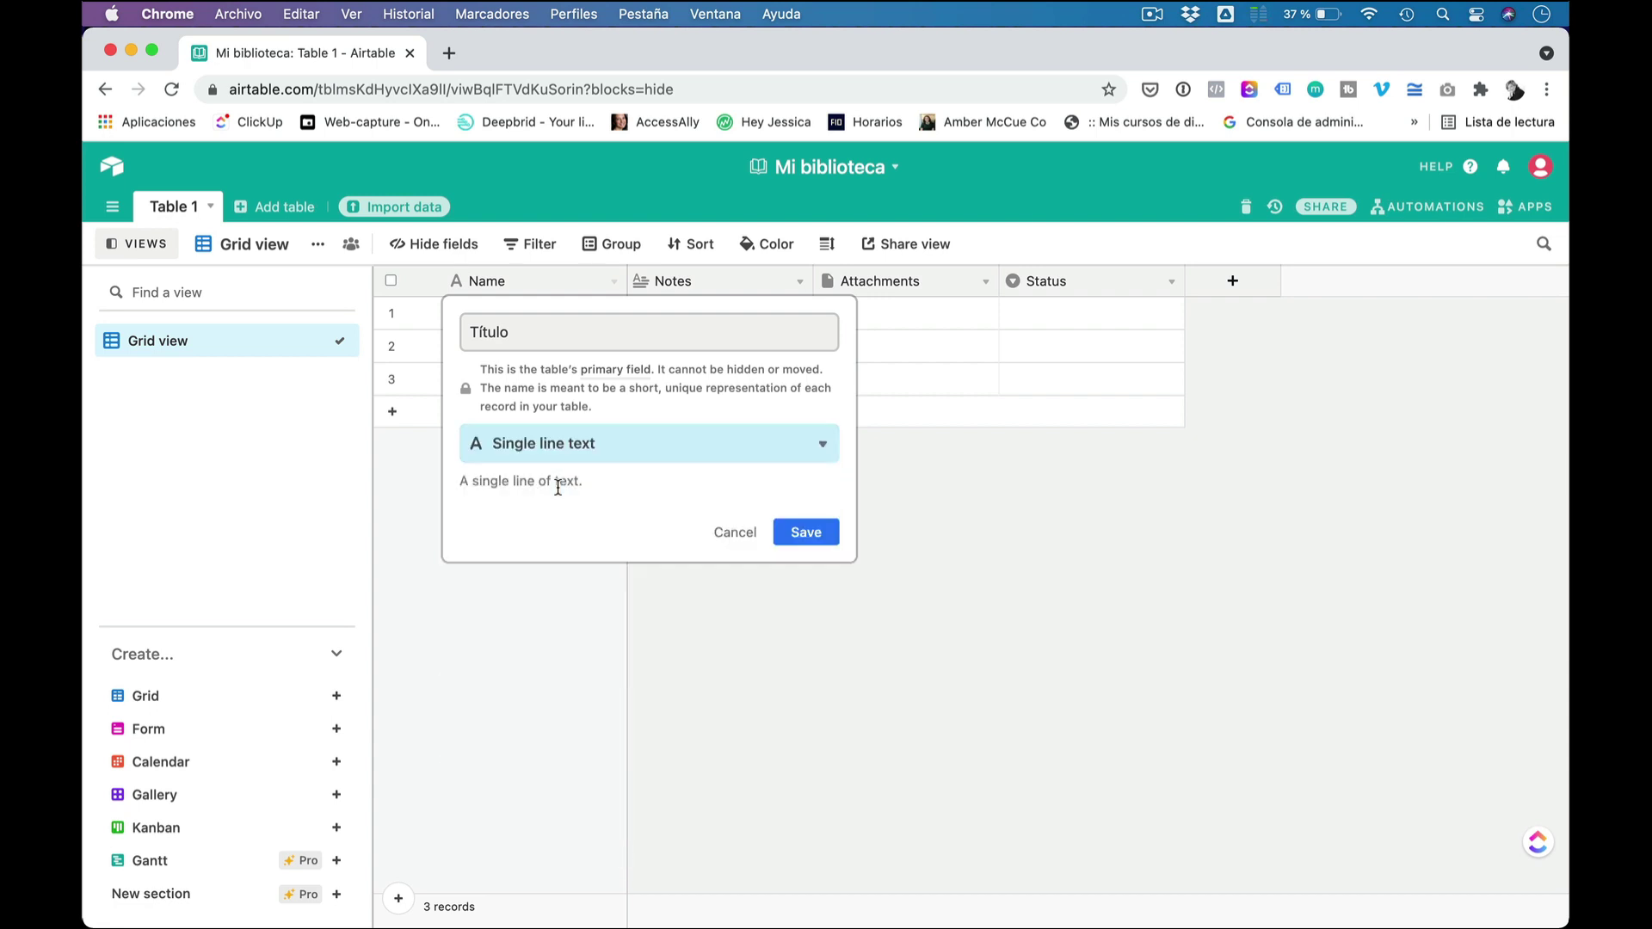
left_click(813, 536)
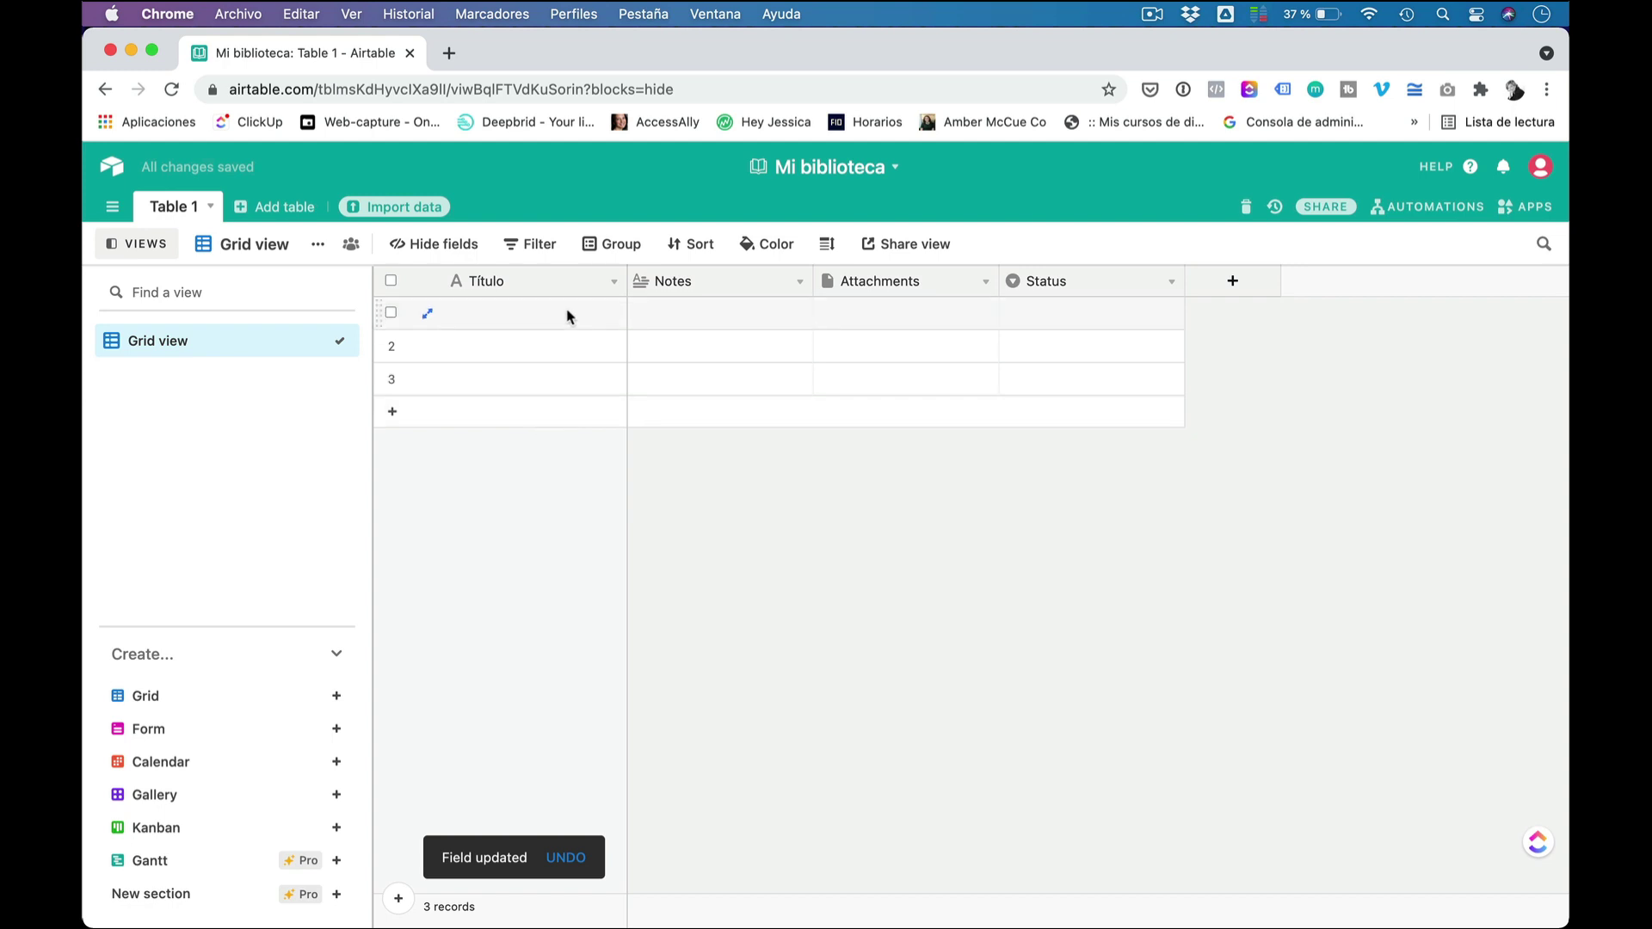
Step: Open the settings of the Notes field and rename it "Autor"
left_click(800, 284)
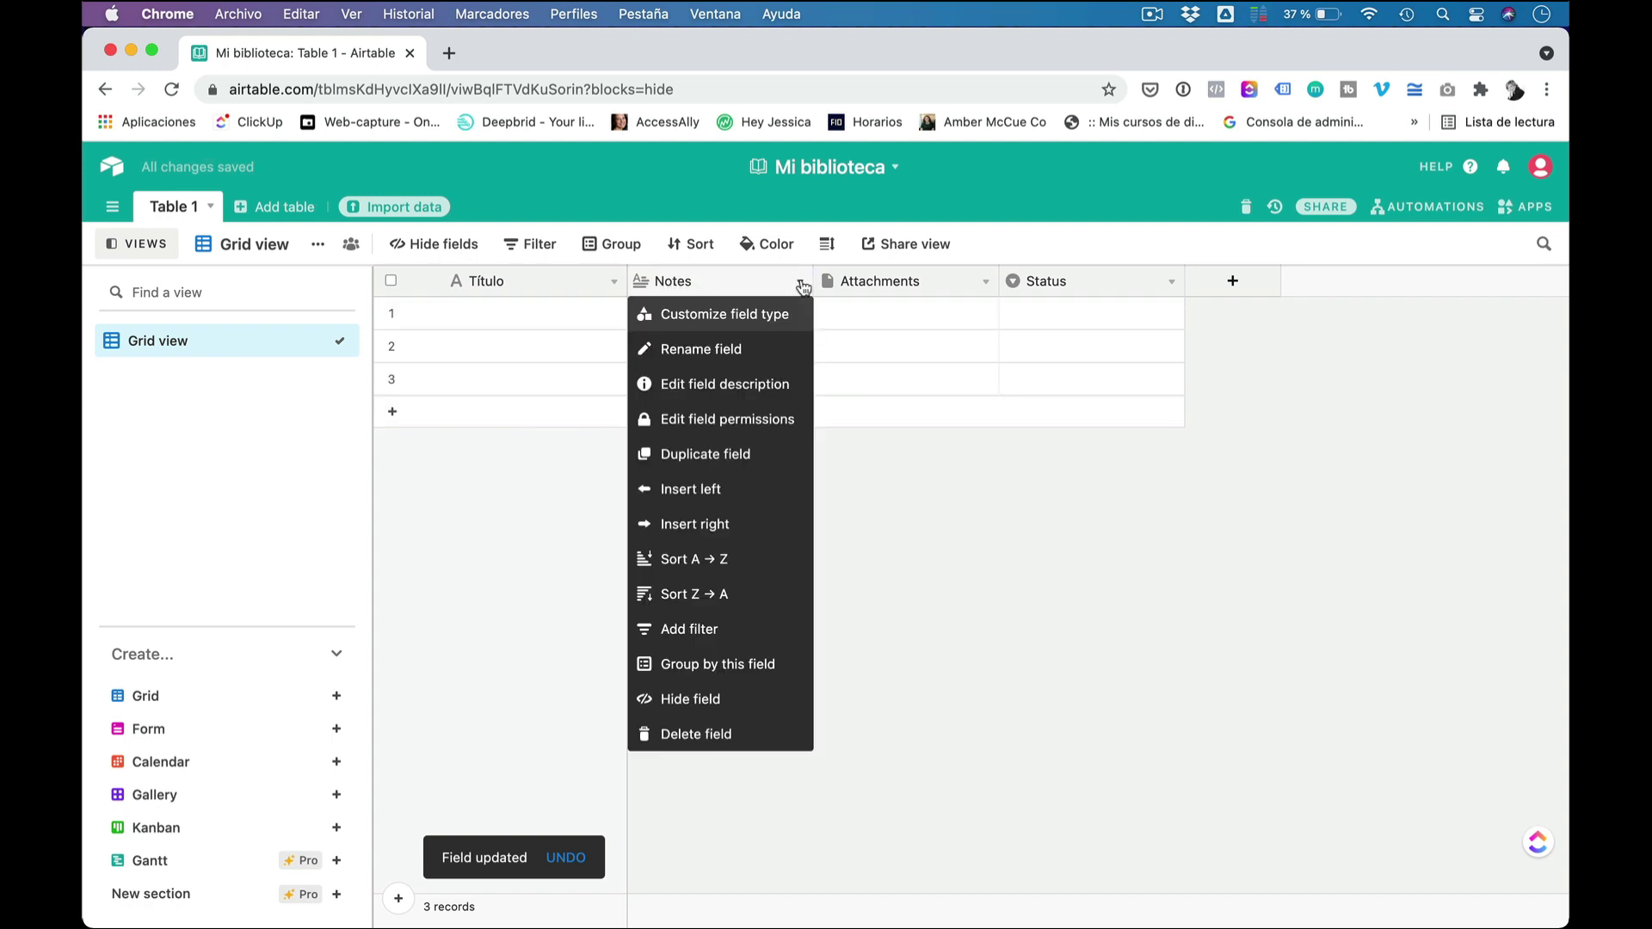
left_click(727, 315)
key("BackSpace")
key("BackSpace")
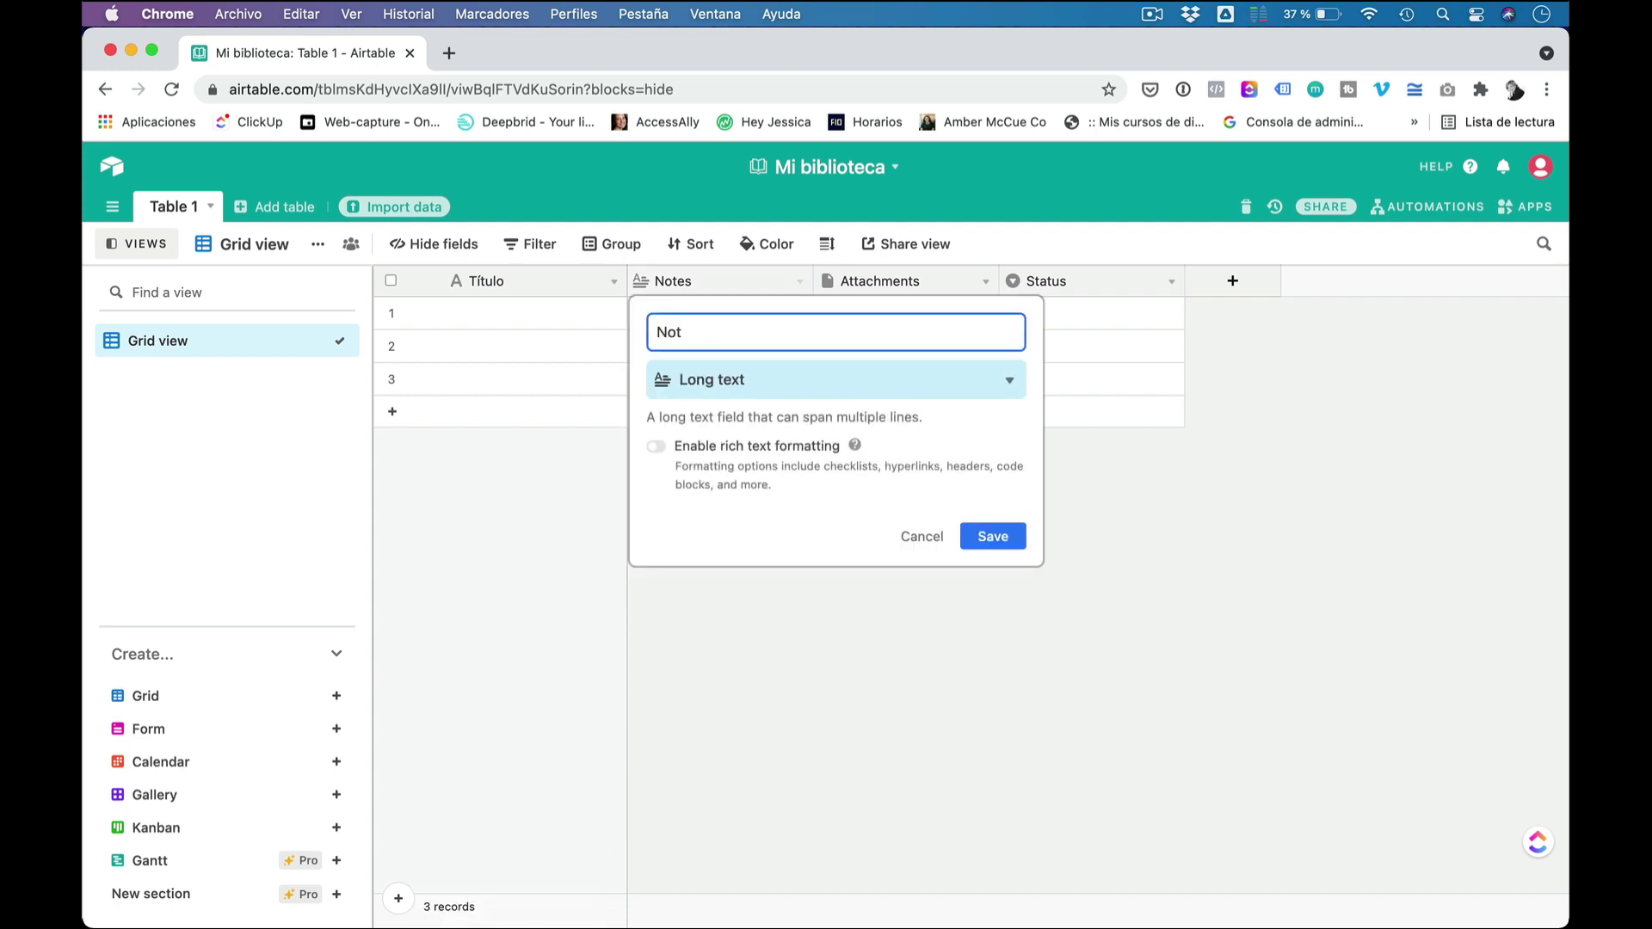
key("BackSpace")
key("BackSpace")
key("BackSpace")
type("Autor")
Step: Check the Link to another record type for Autor, then choose Single line text instead and save the field
left_click(865, 388)
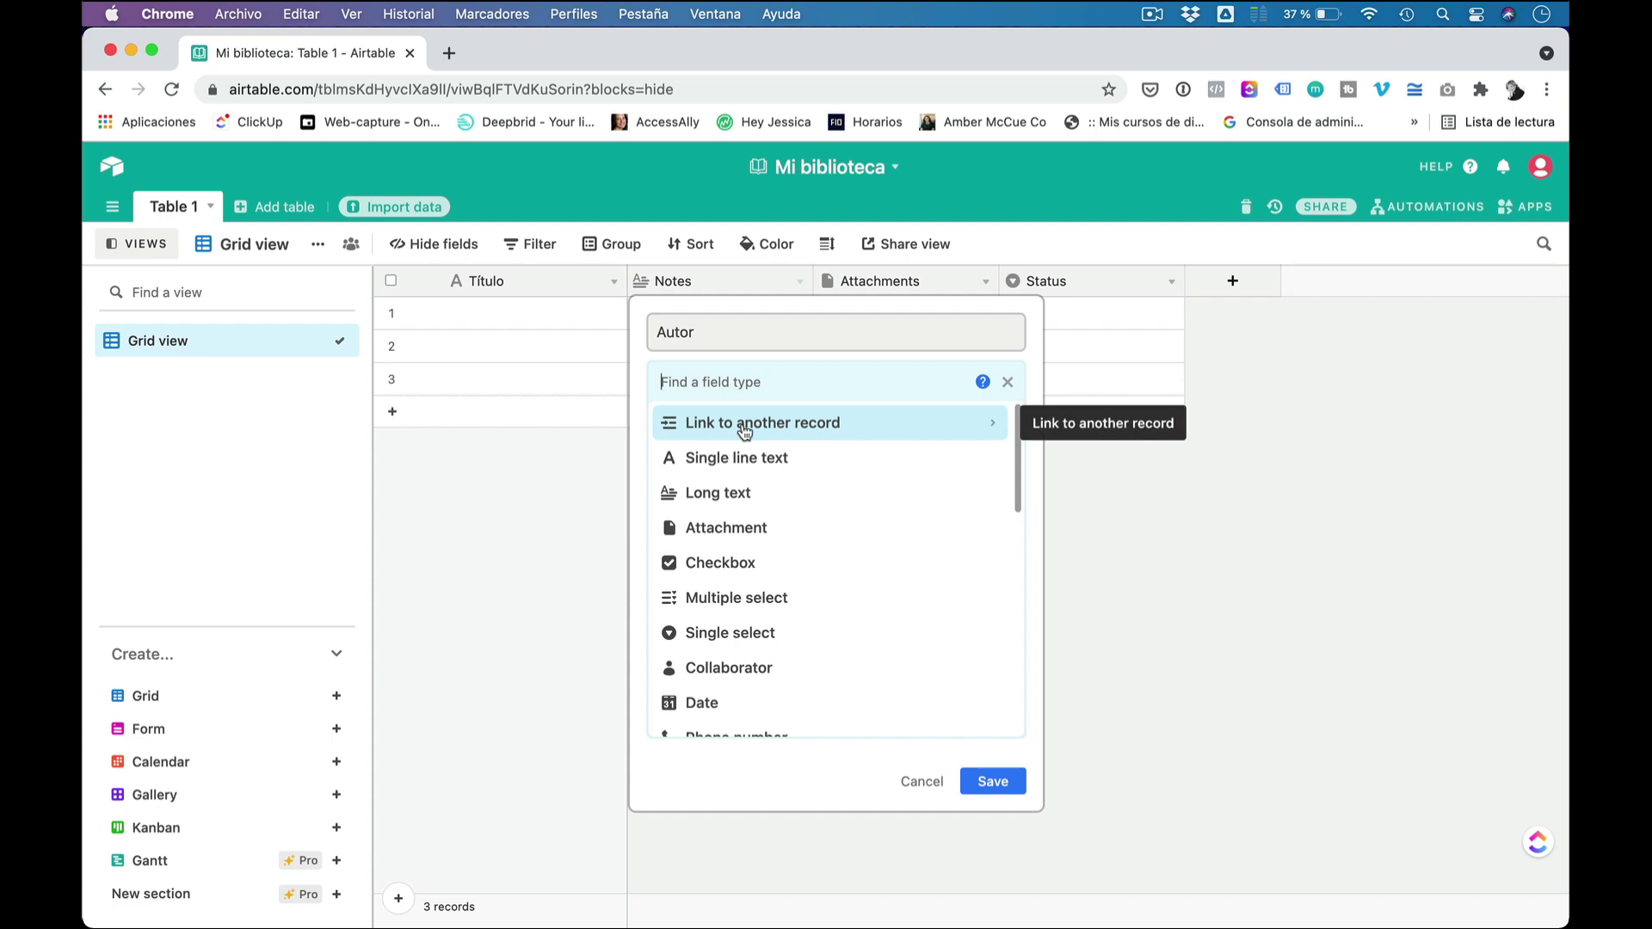
left_click(873, 422)
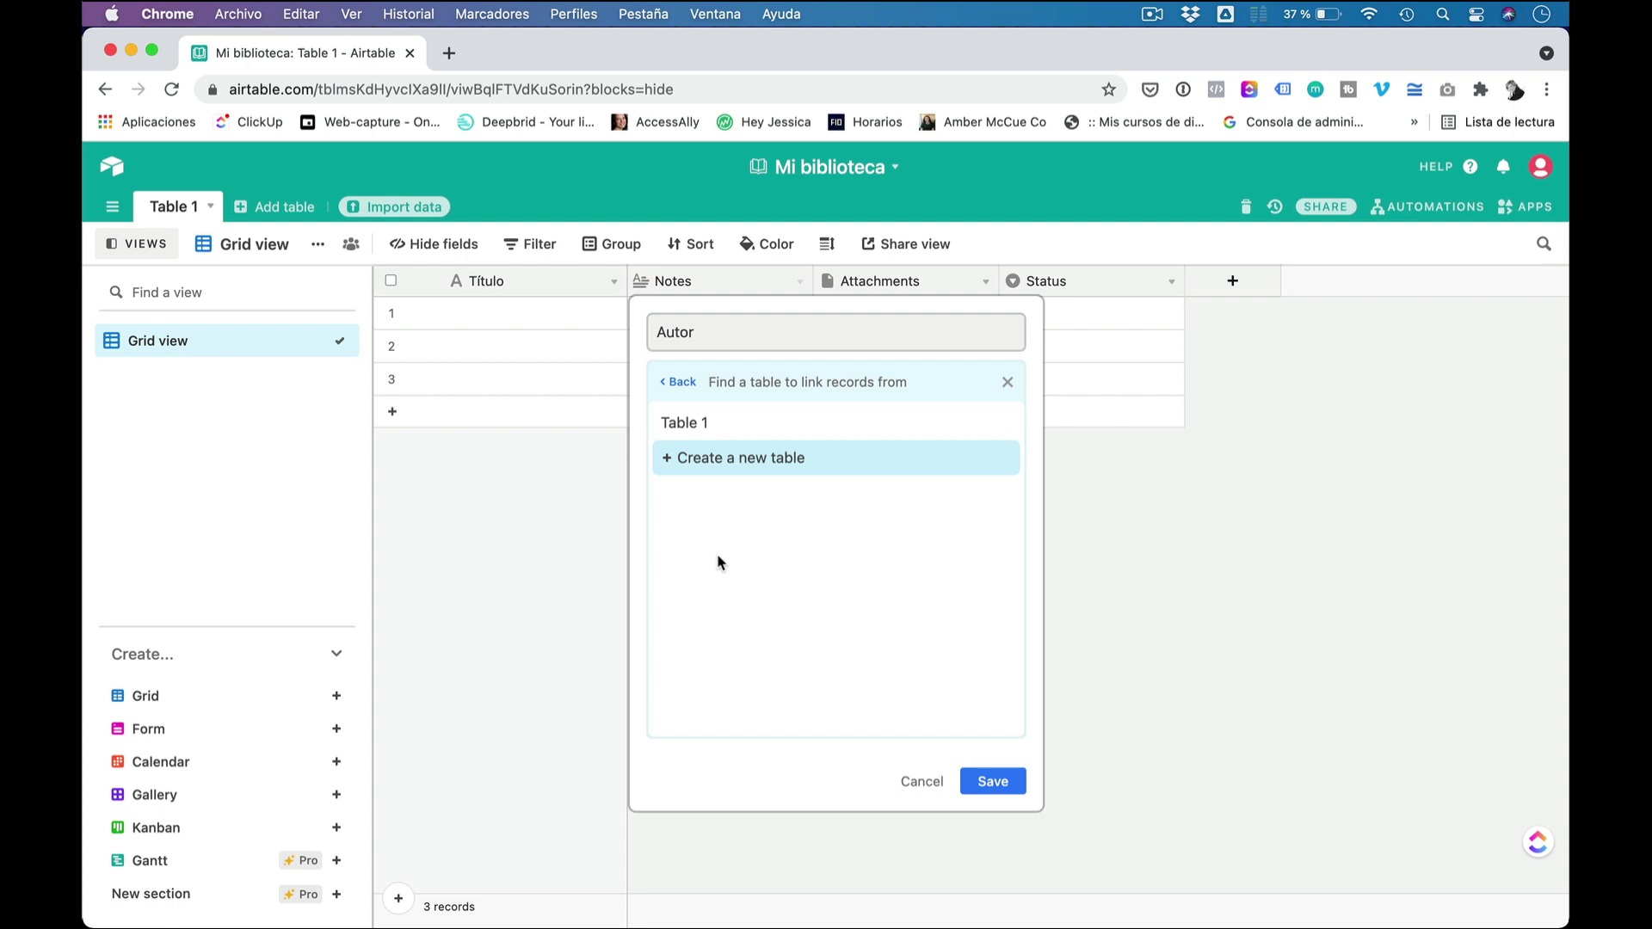
left_click(686, 387)
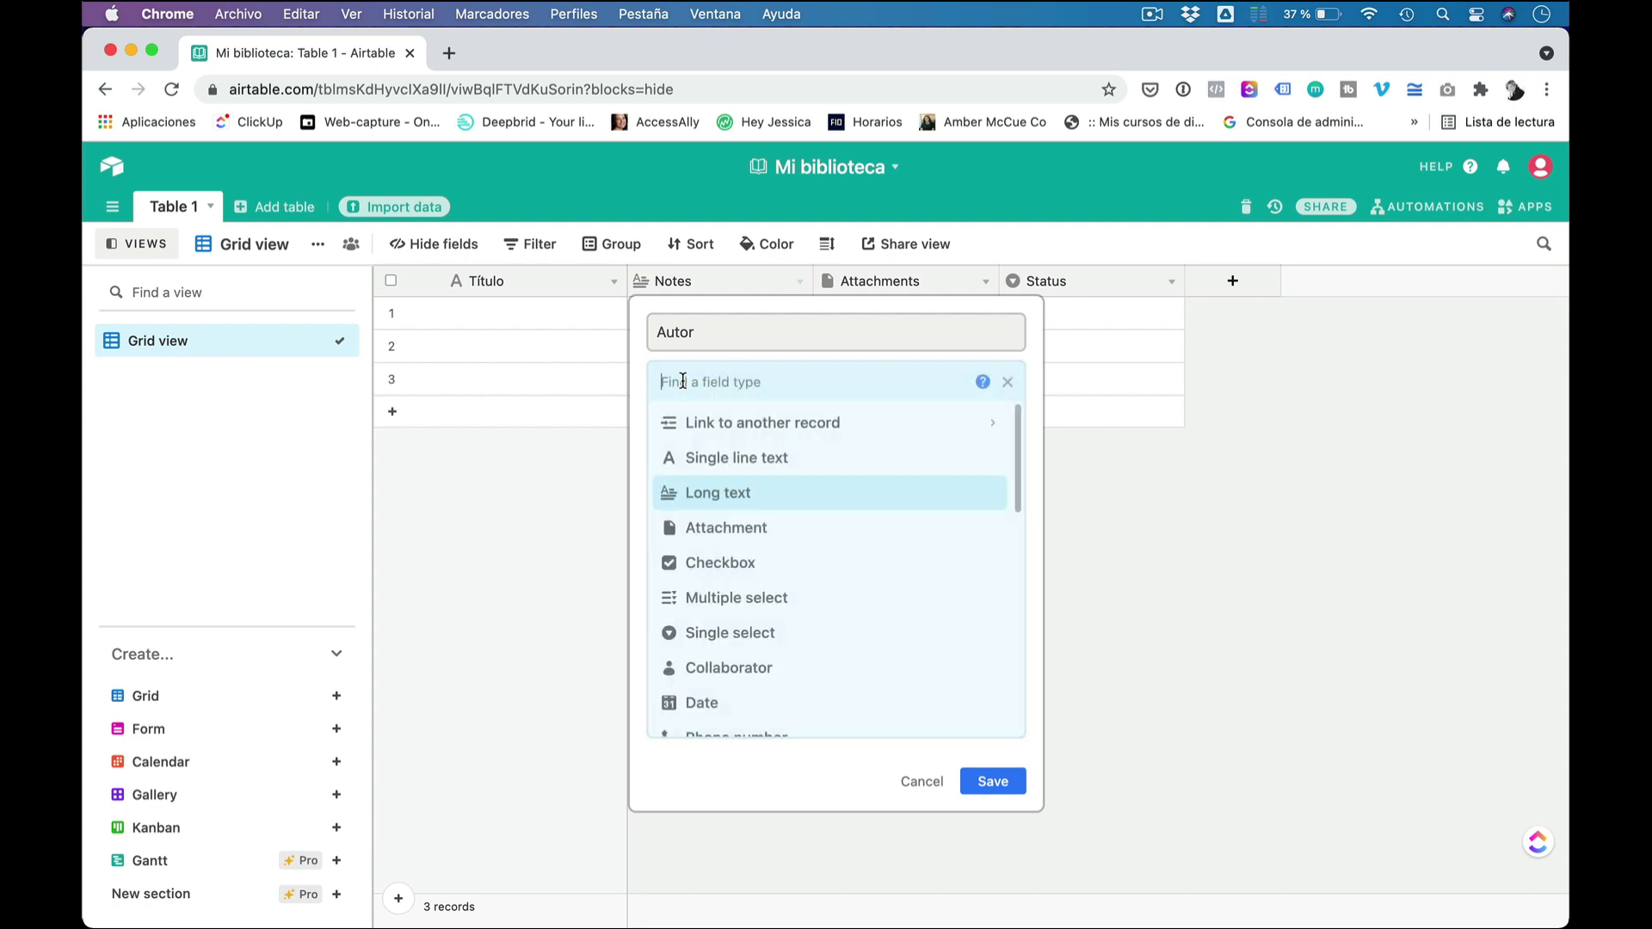
left_click(753, 463)
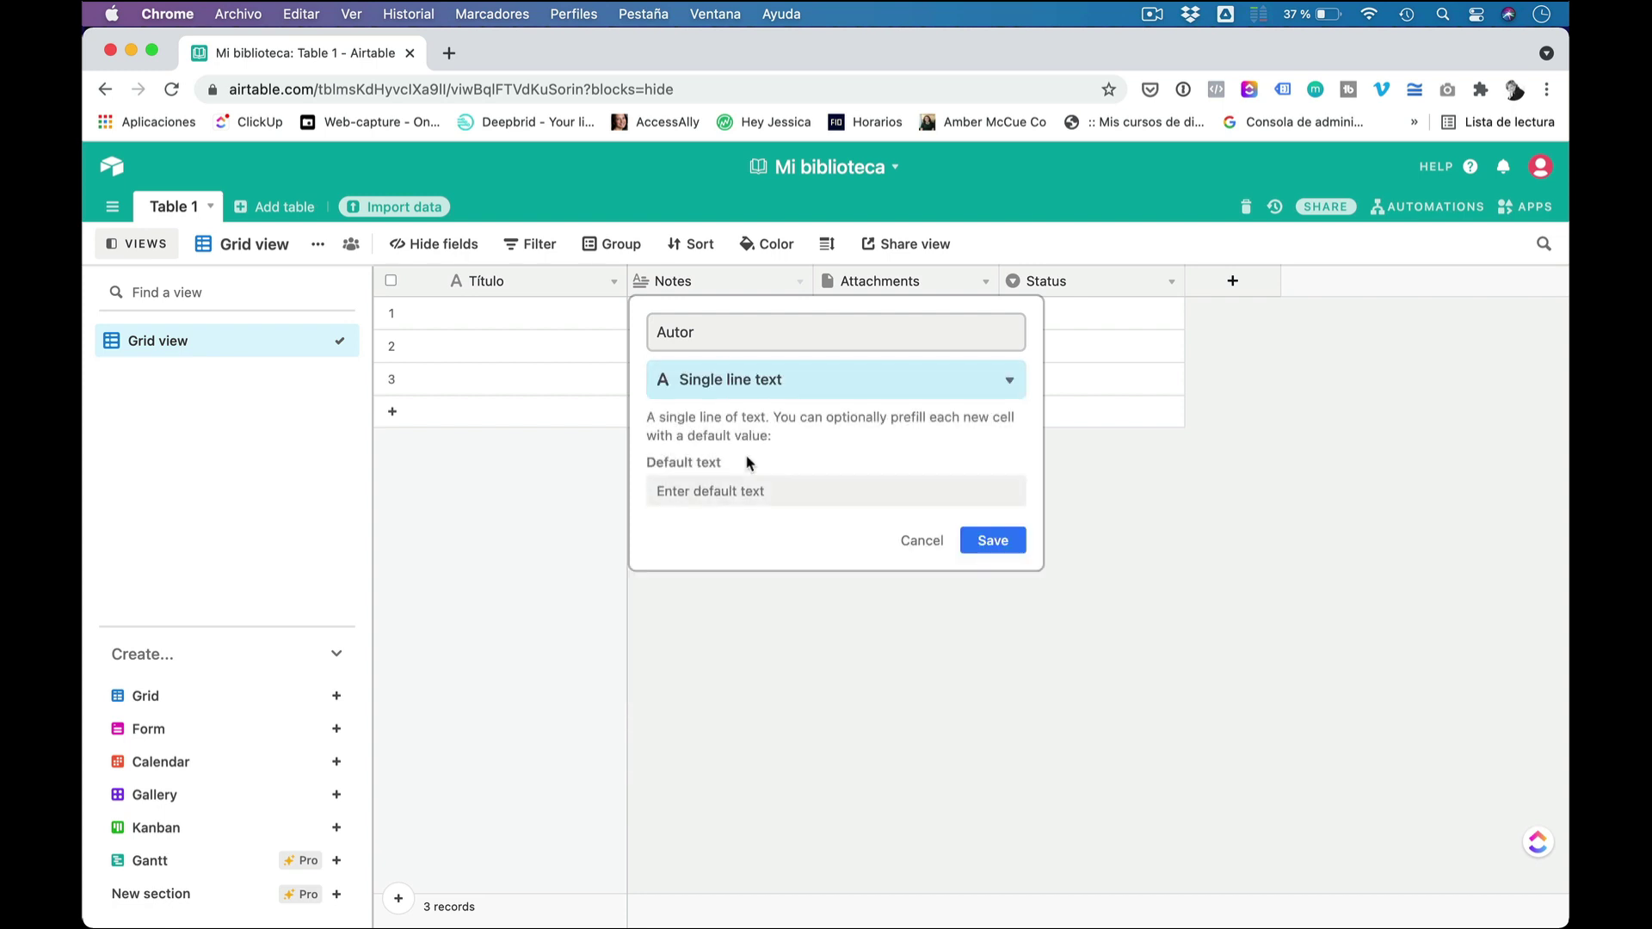
left_click(994, 553)
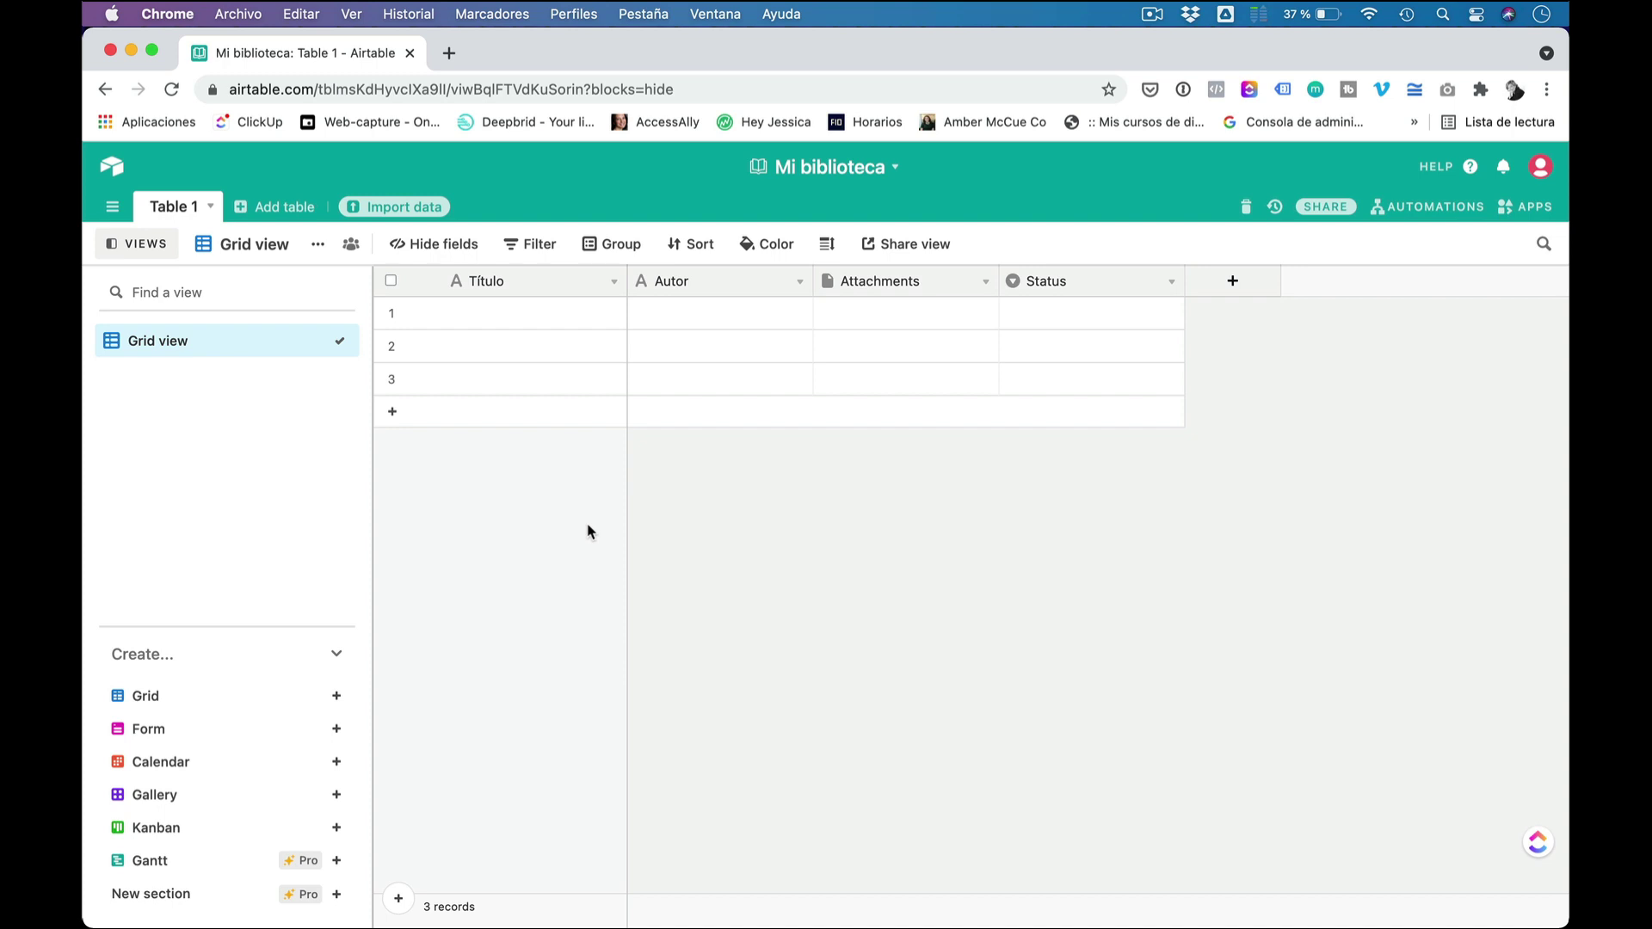
Step: Rename the Attachments field as "Editorial", change its type to Single line text and save it
left_click(985, 282)
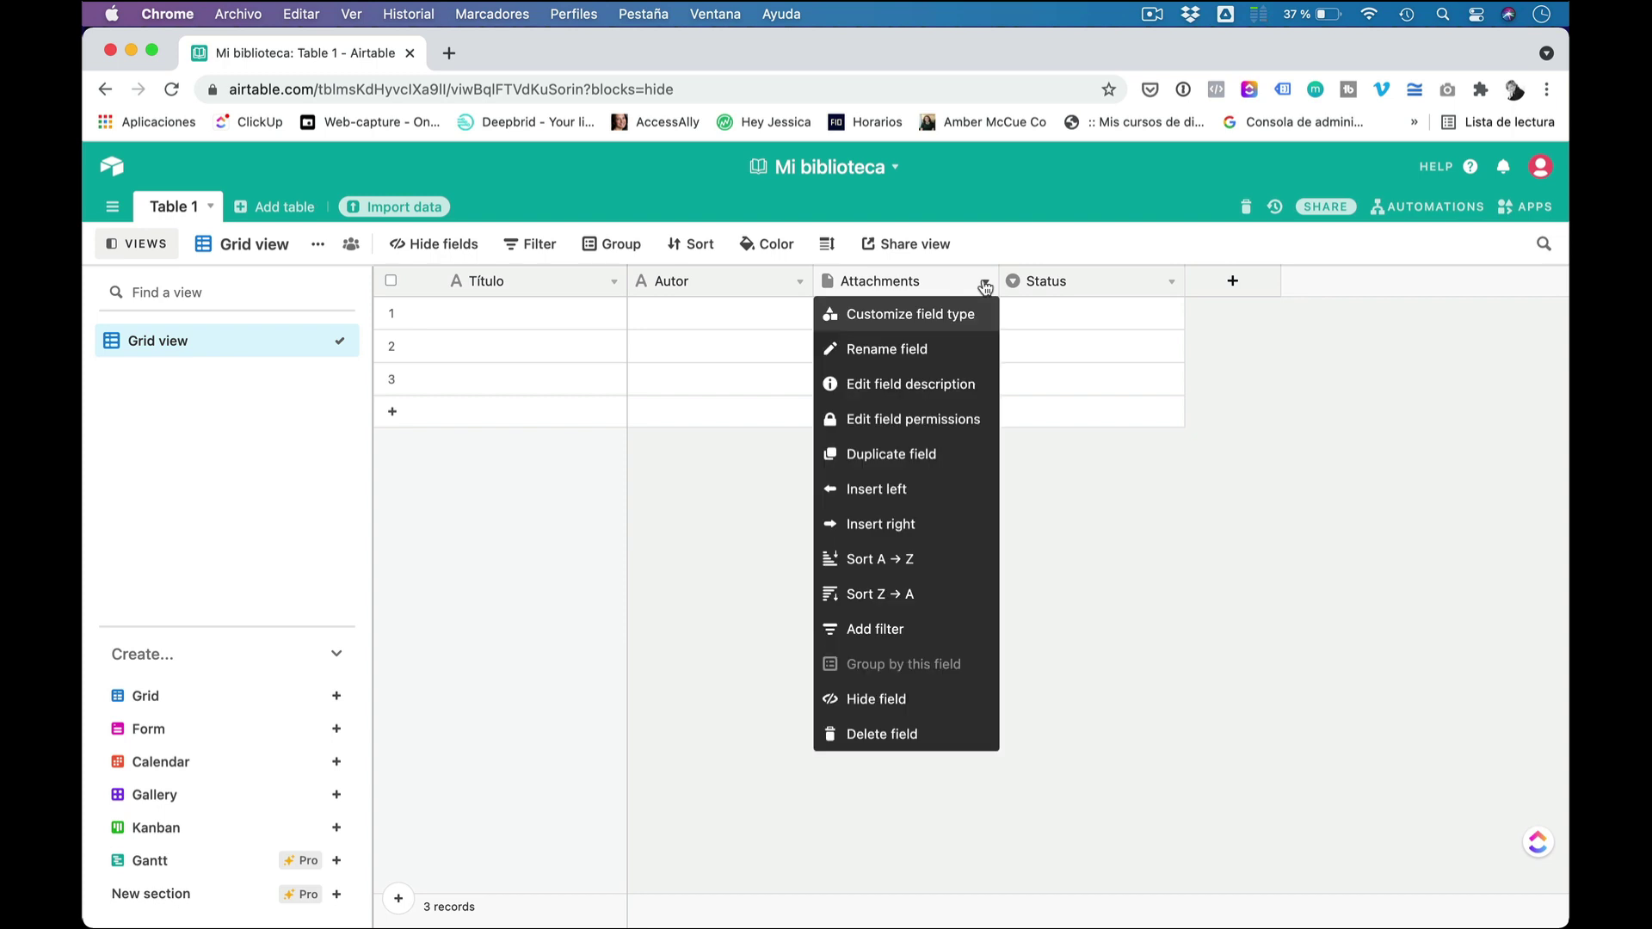
left_click(899, 315)
double_click(933, 333)
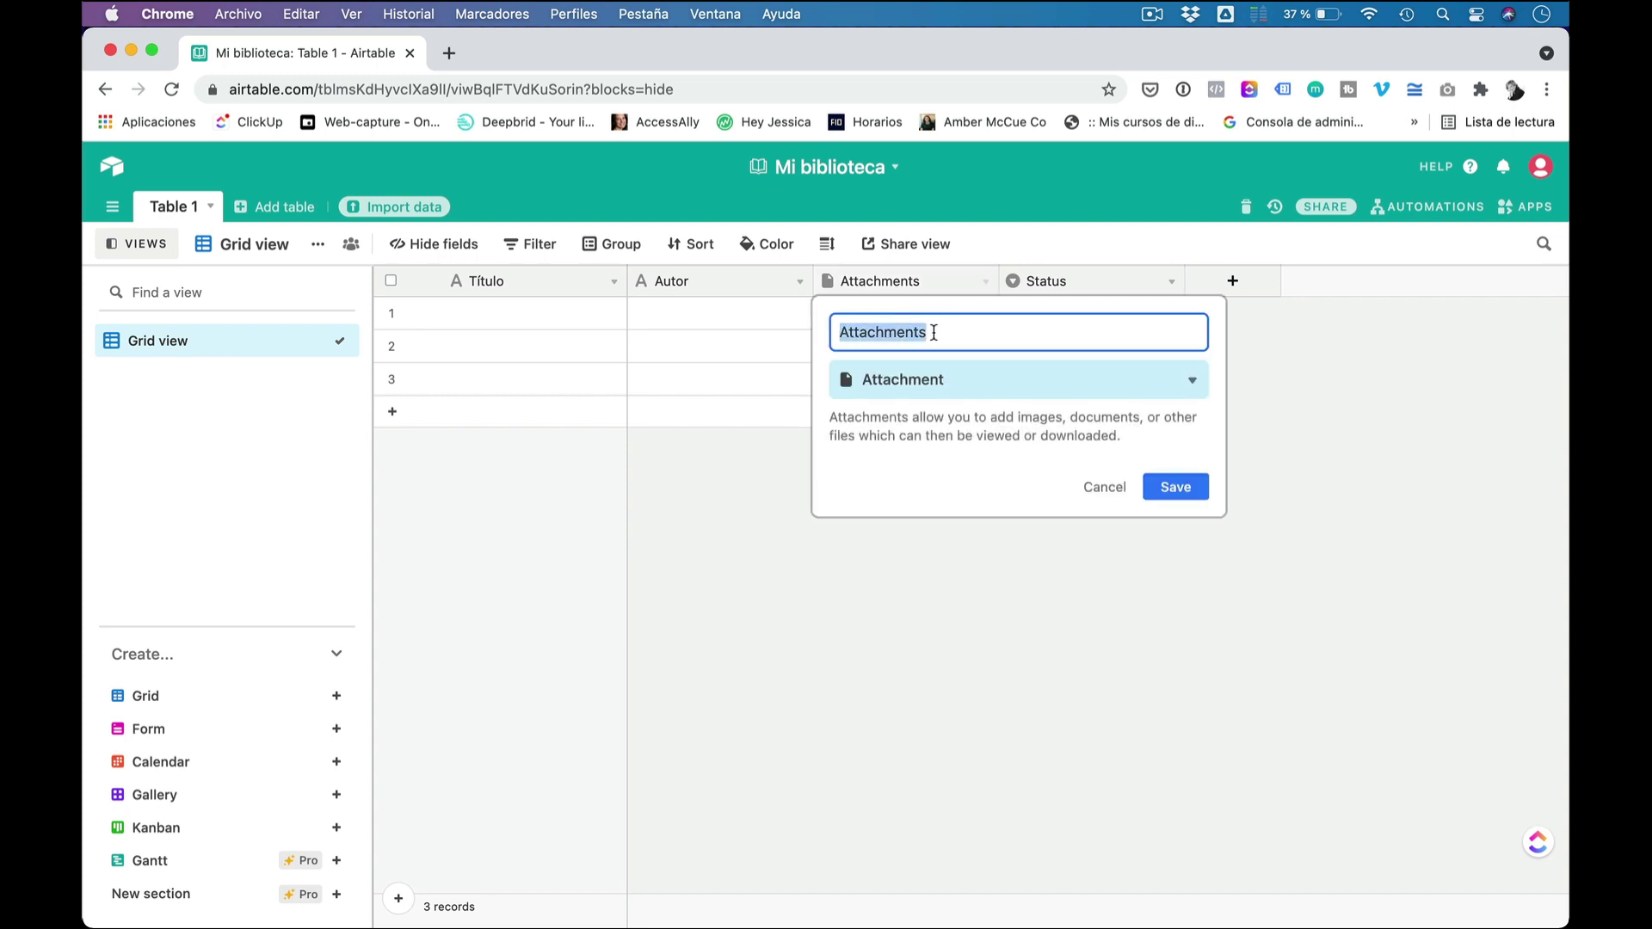
type("Editorial")
left_click(1136, 383)
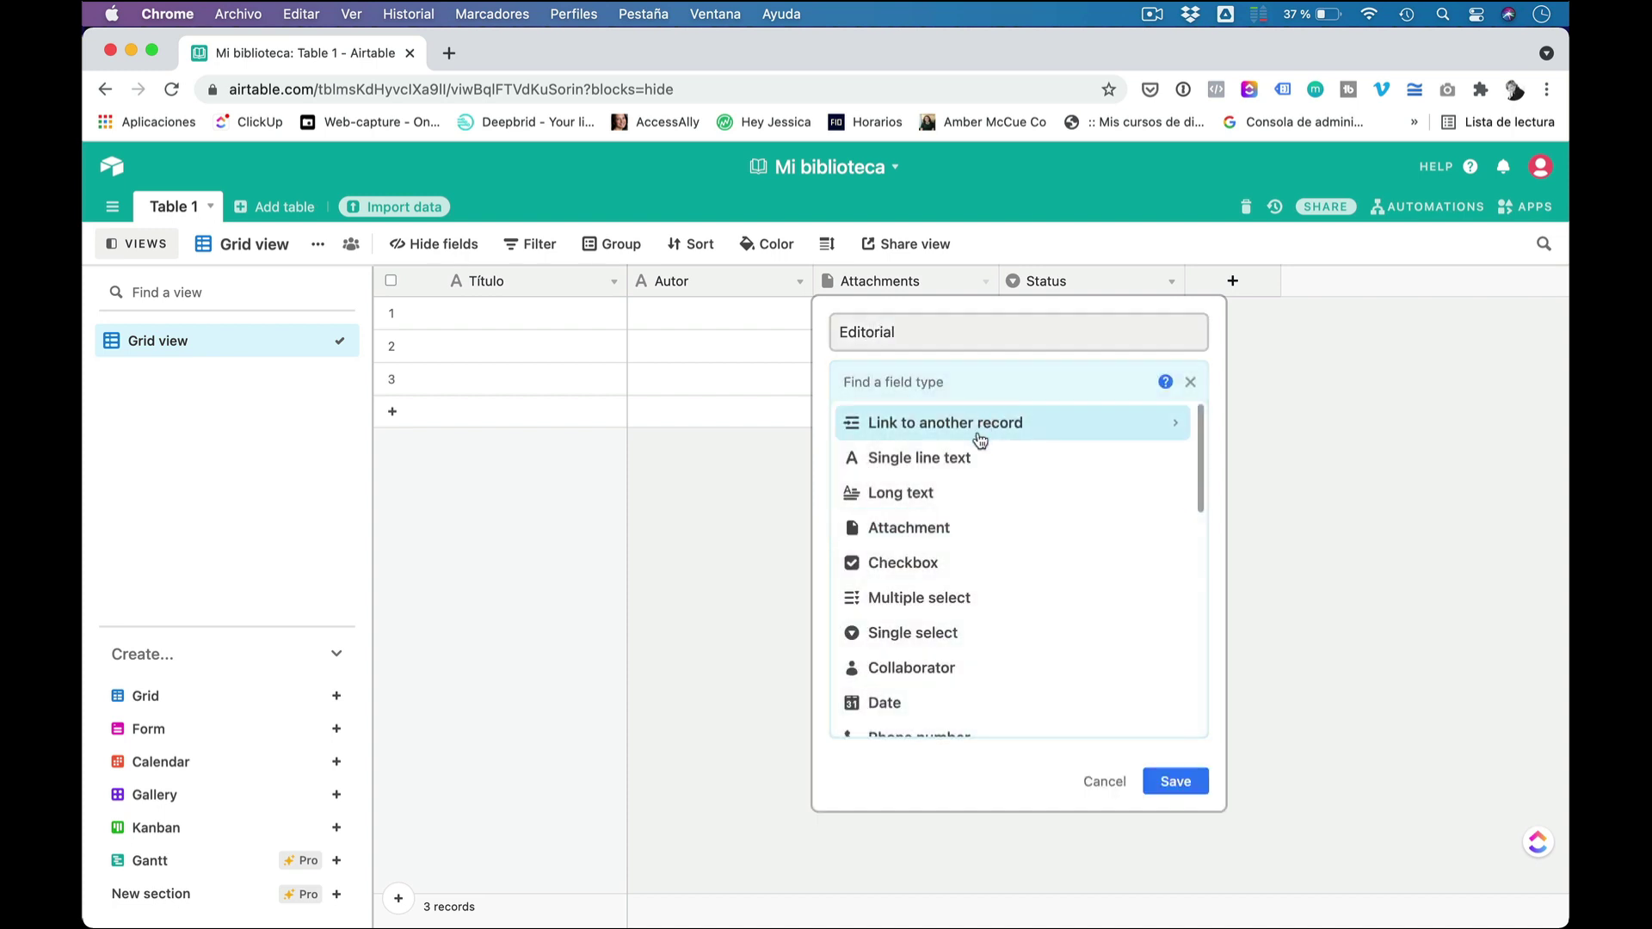
left_click(963, 475)
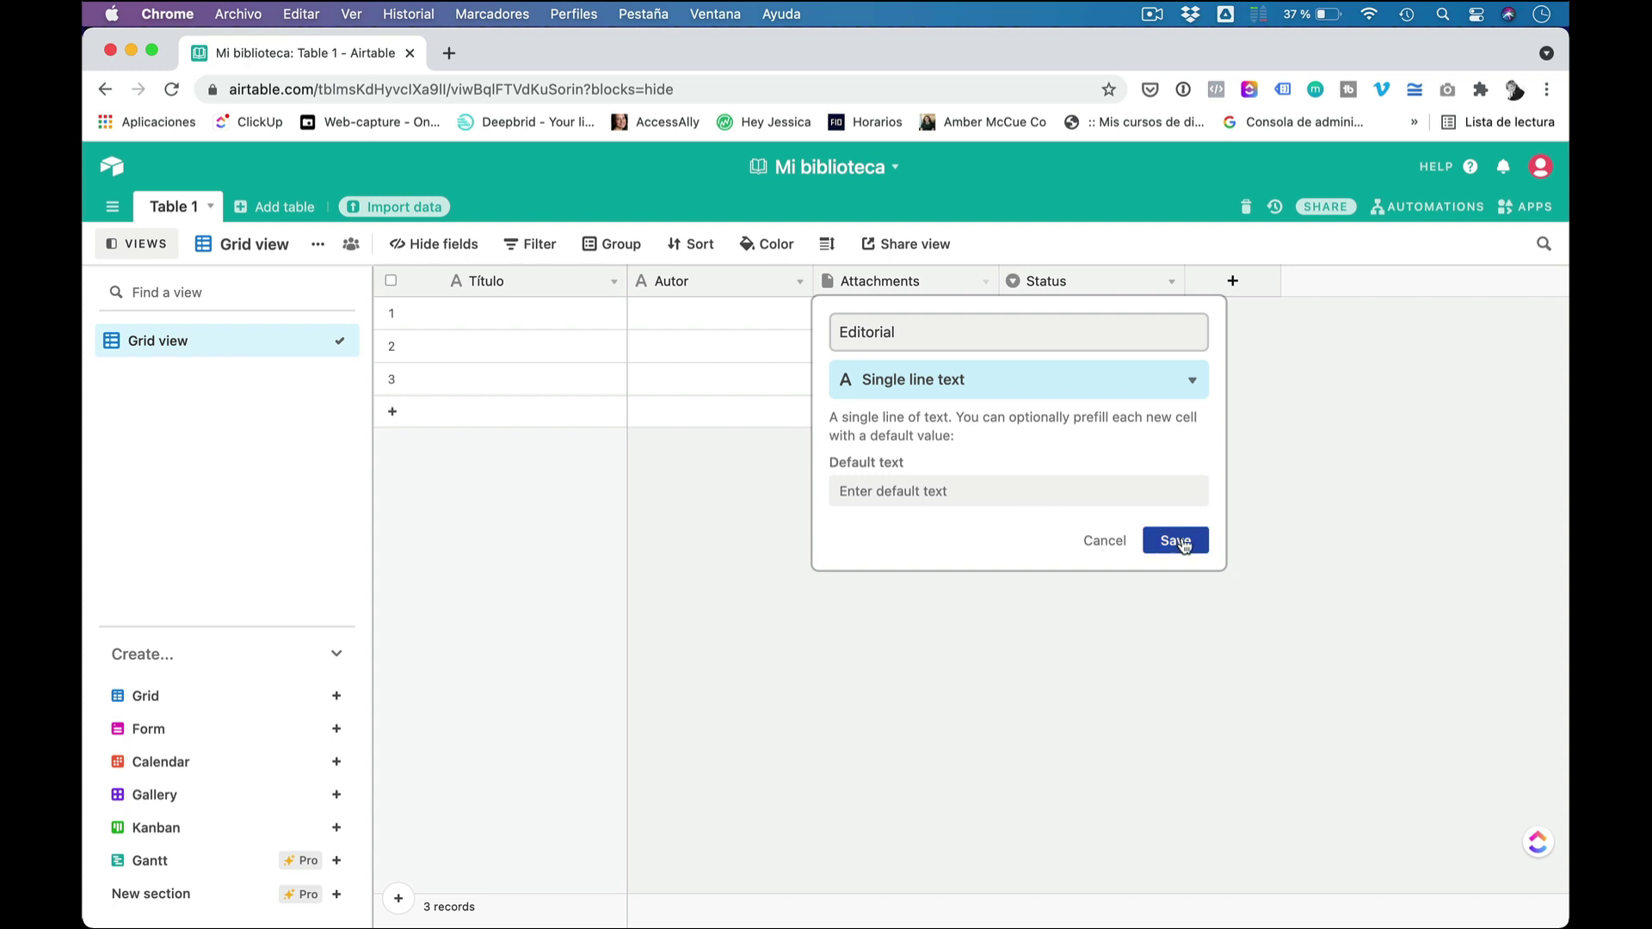
left_click(1183, 542)
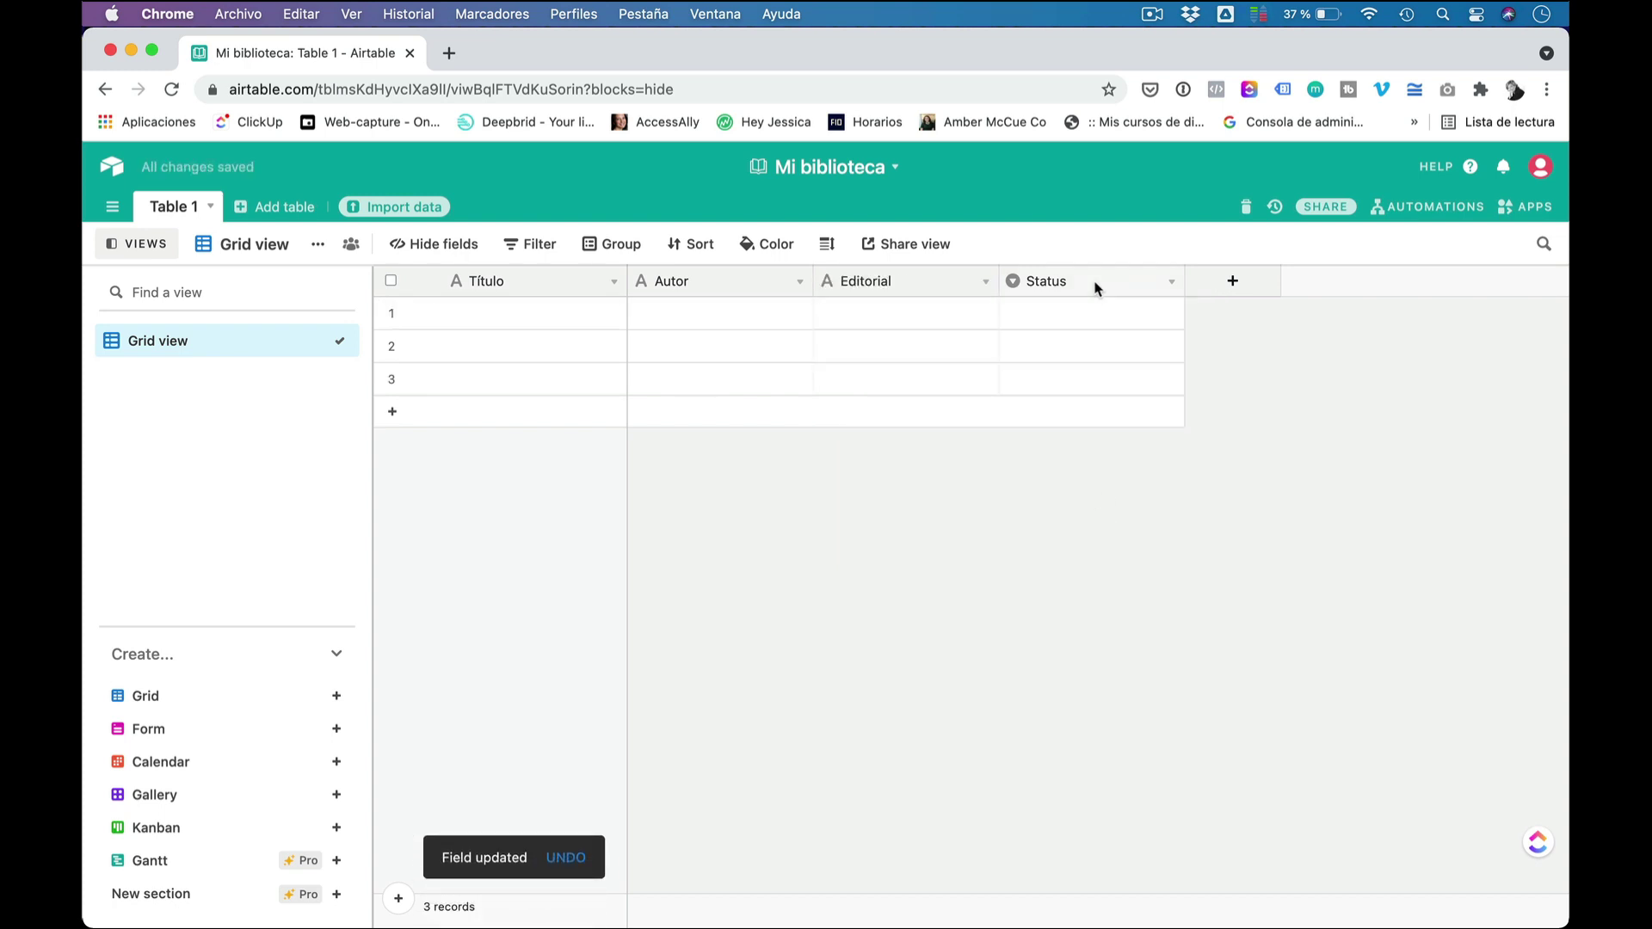
Step: Open the settings of the Status field and rename it "ISBN"
left_click(1171, 284)
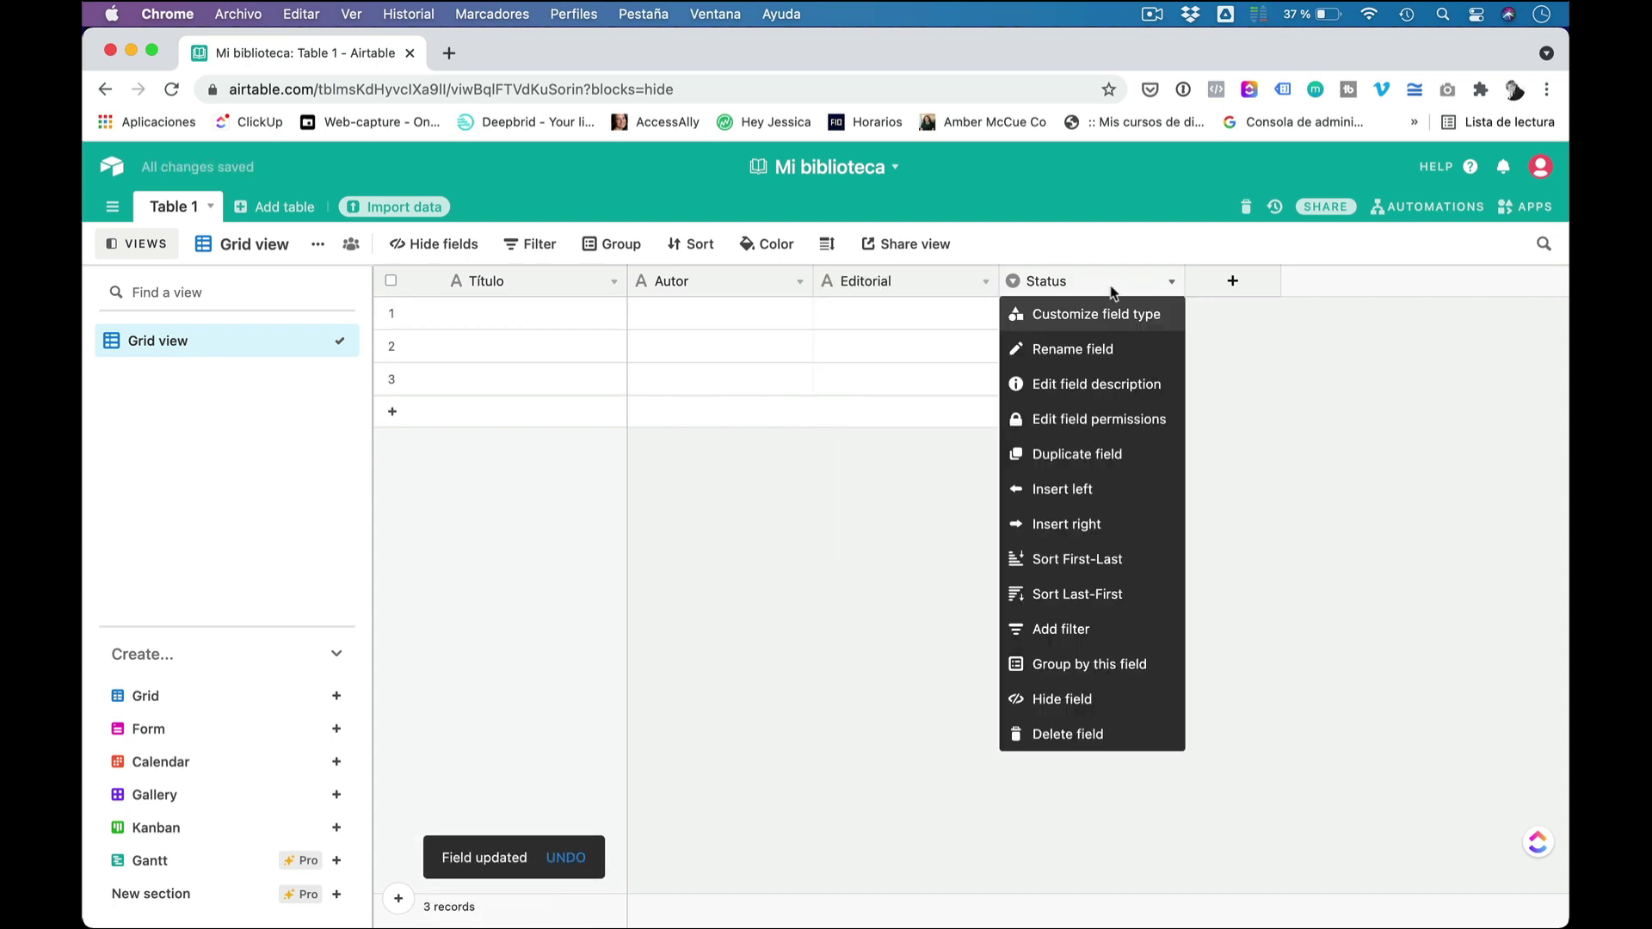
left_click(1093, 314)
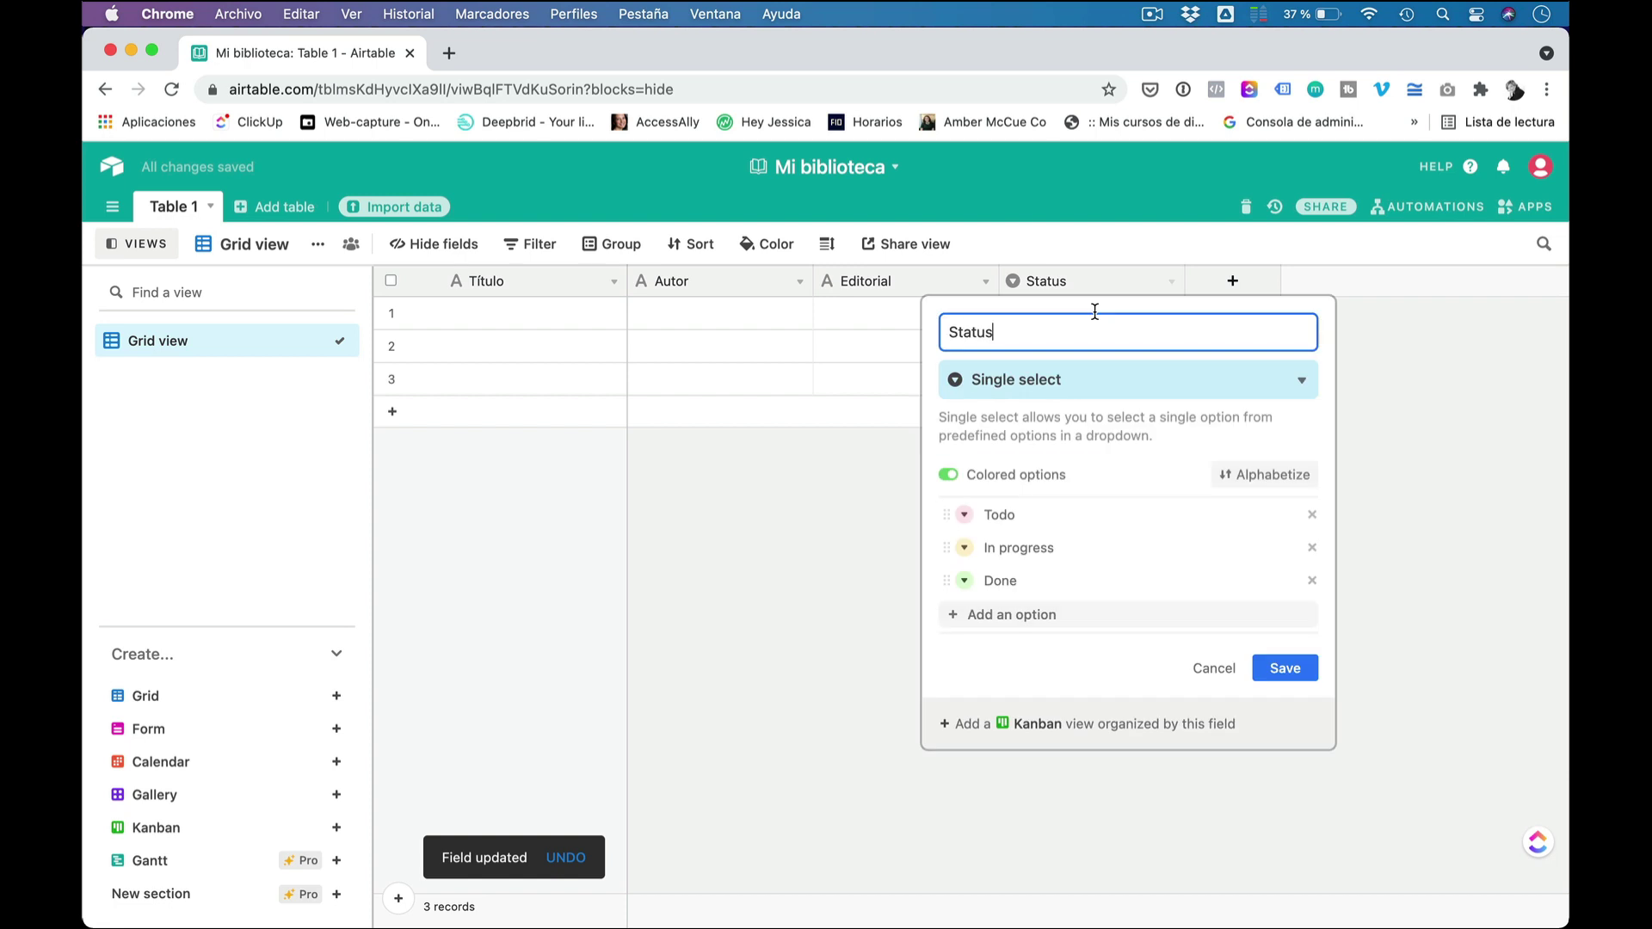
double_click(1046, 331)
type("ISBN")
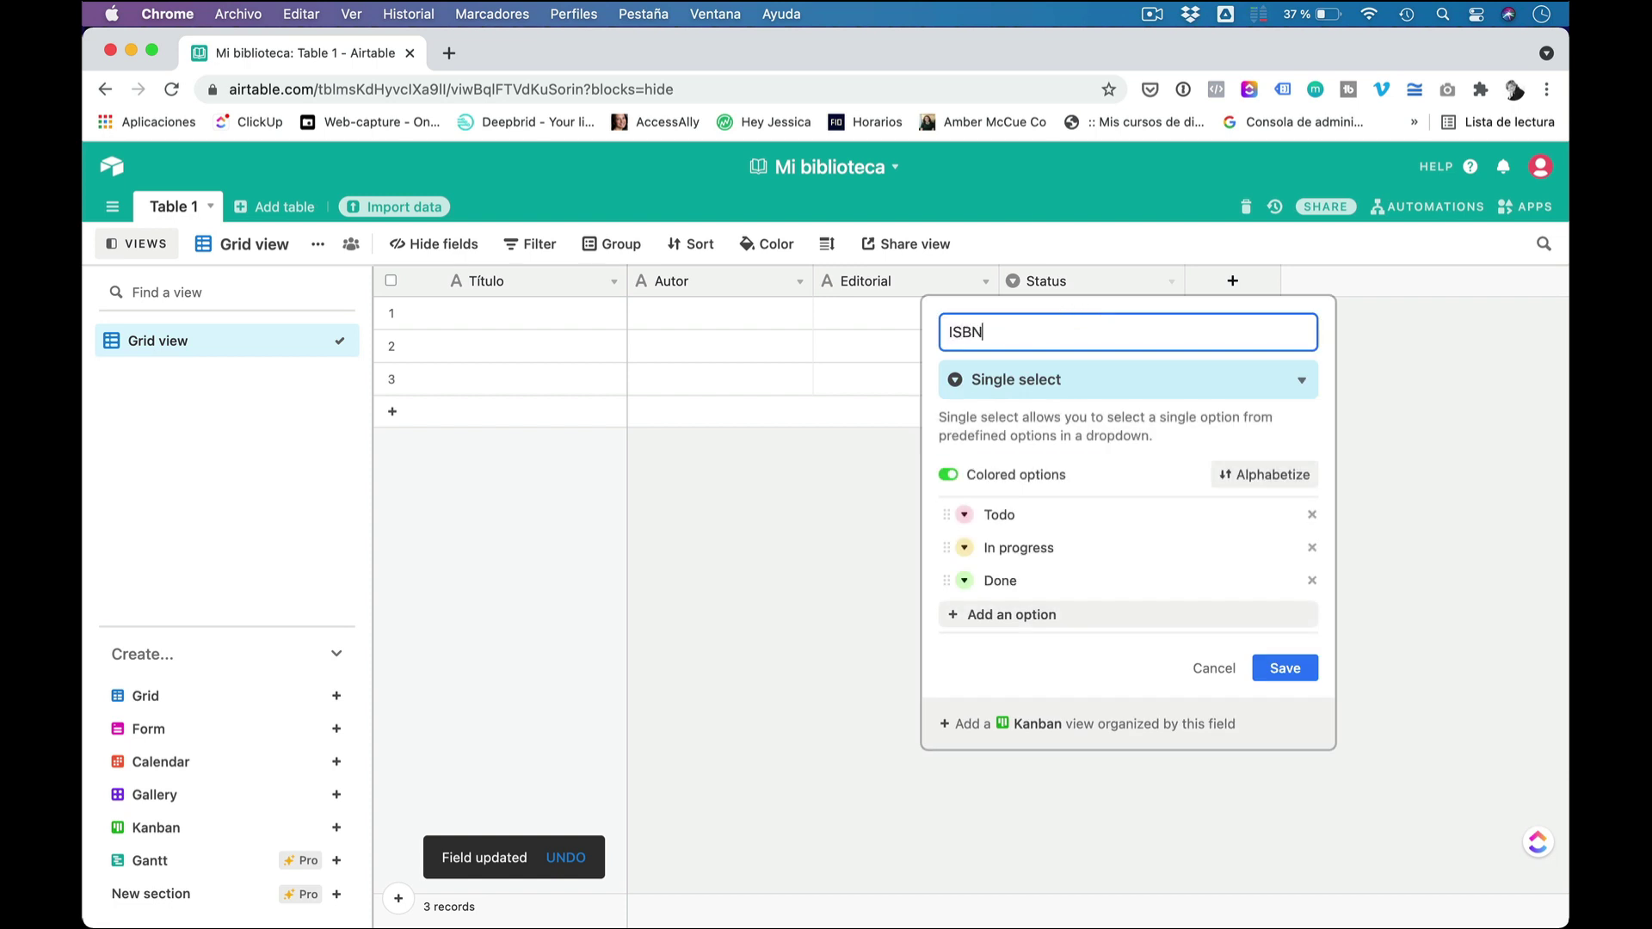
Step: Change the ISBN field's type to Number with the Integer (2) format and save the field
left_click(1265, 381)
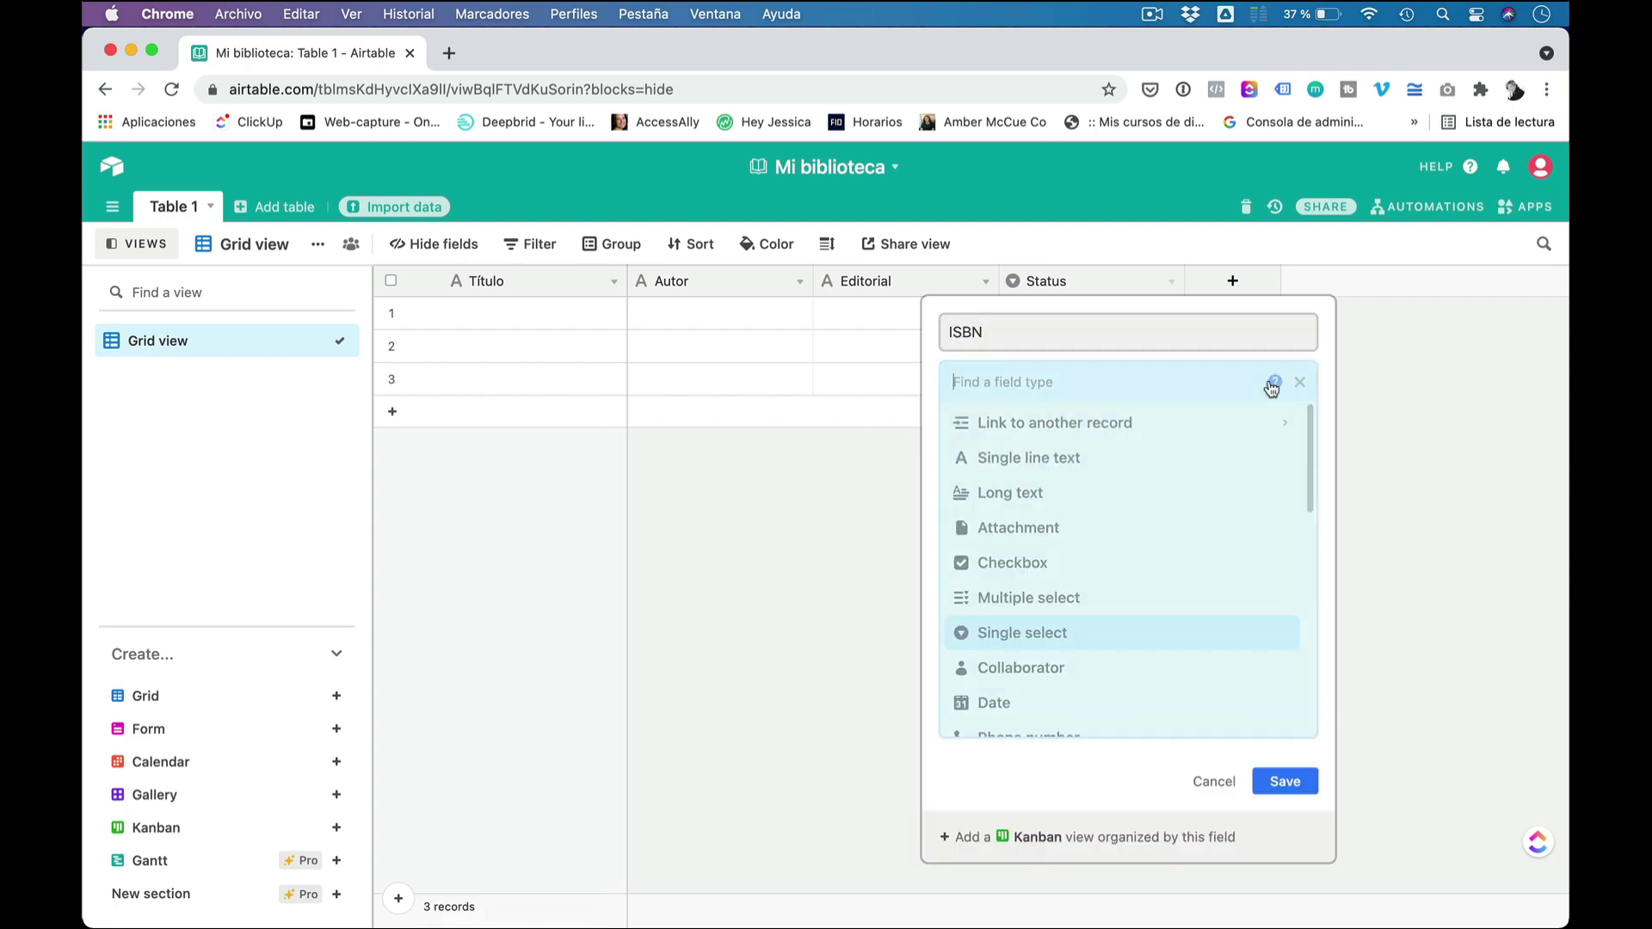
scroll(1061, 498, "down", 1)
scroll(1061, 497, "down", 5)
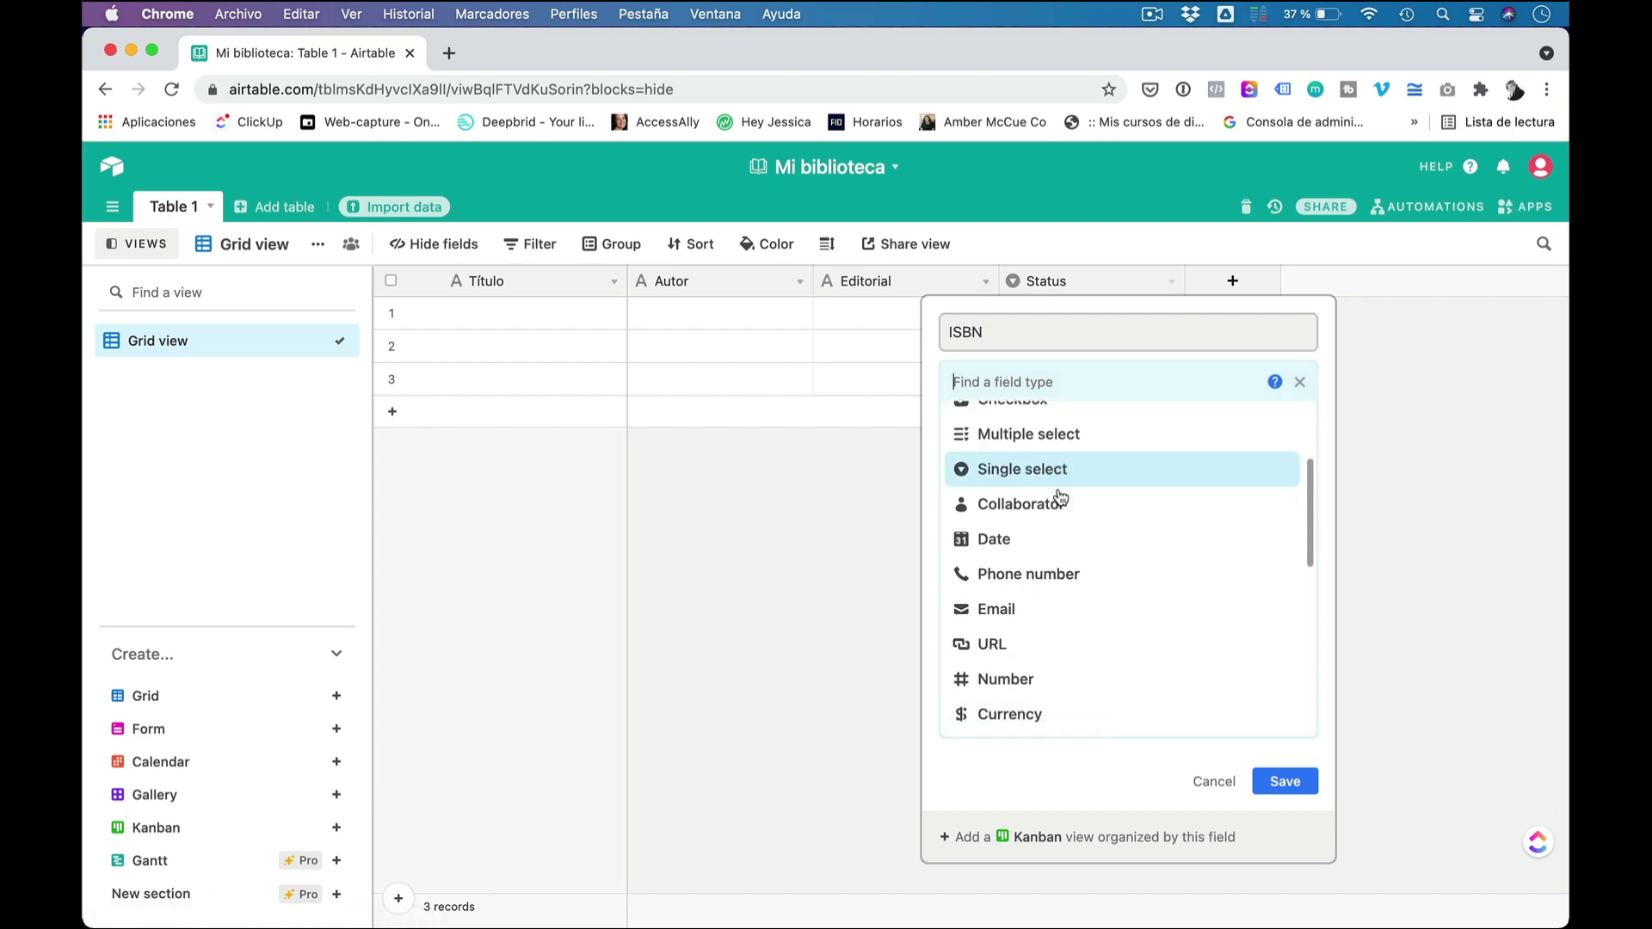
left_click(1012, 568)
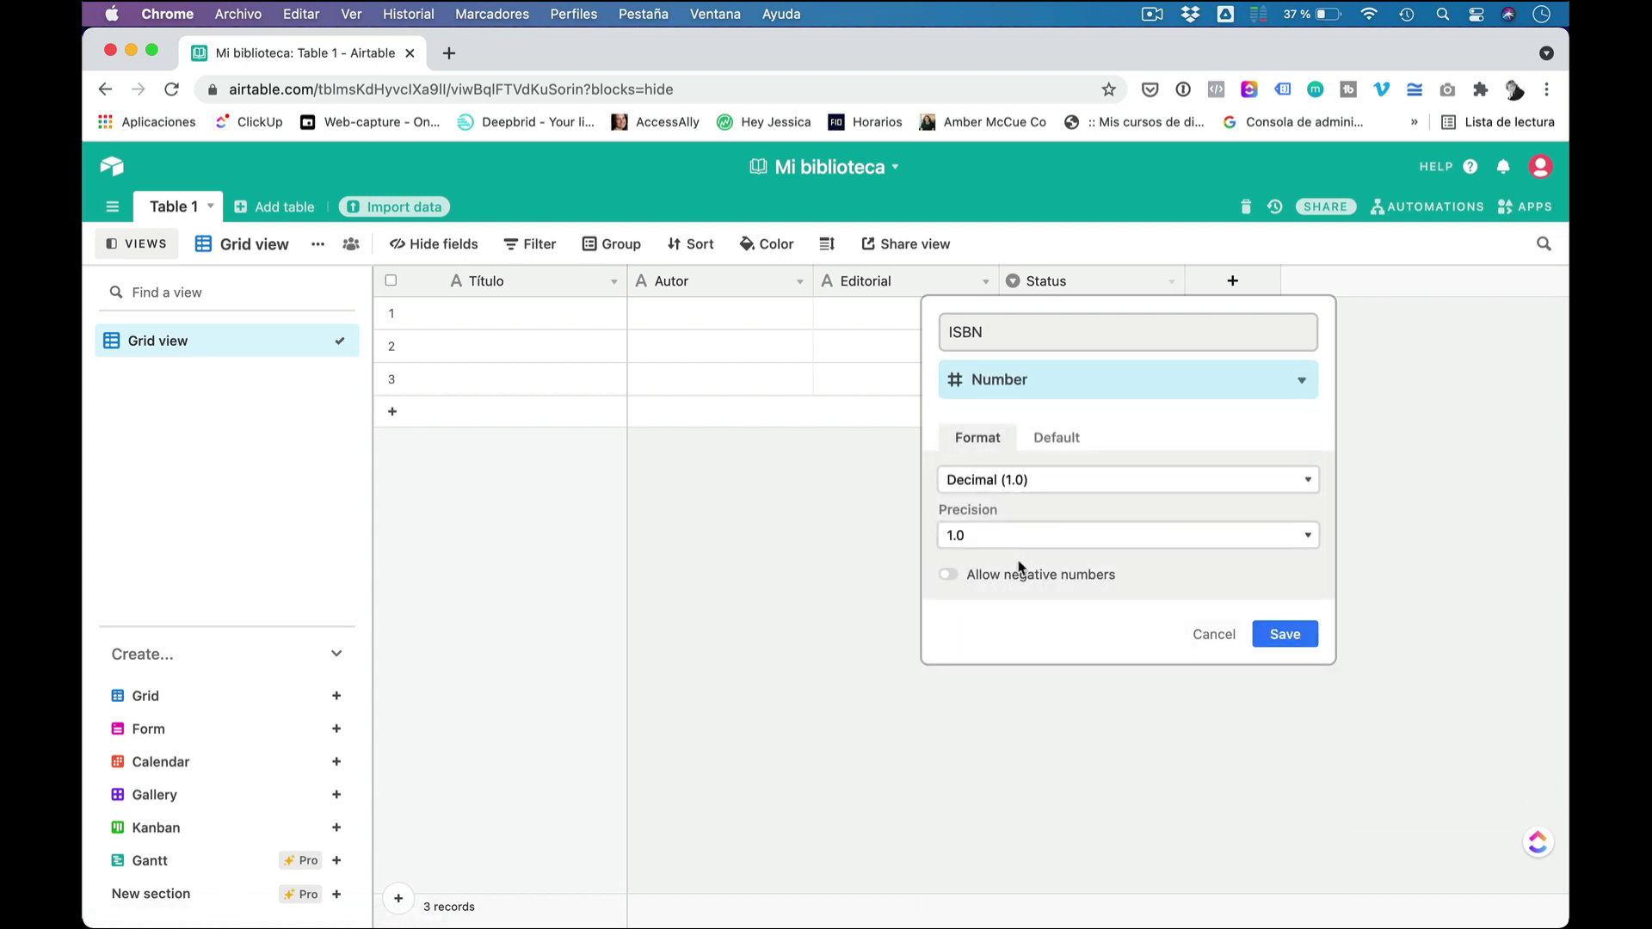
left_click(1070, 482)
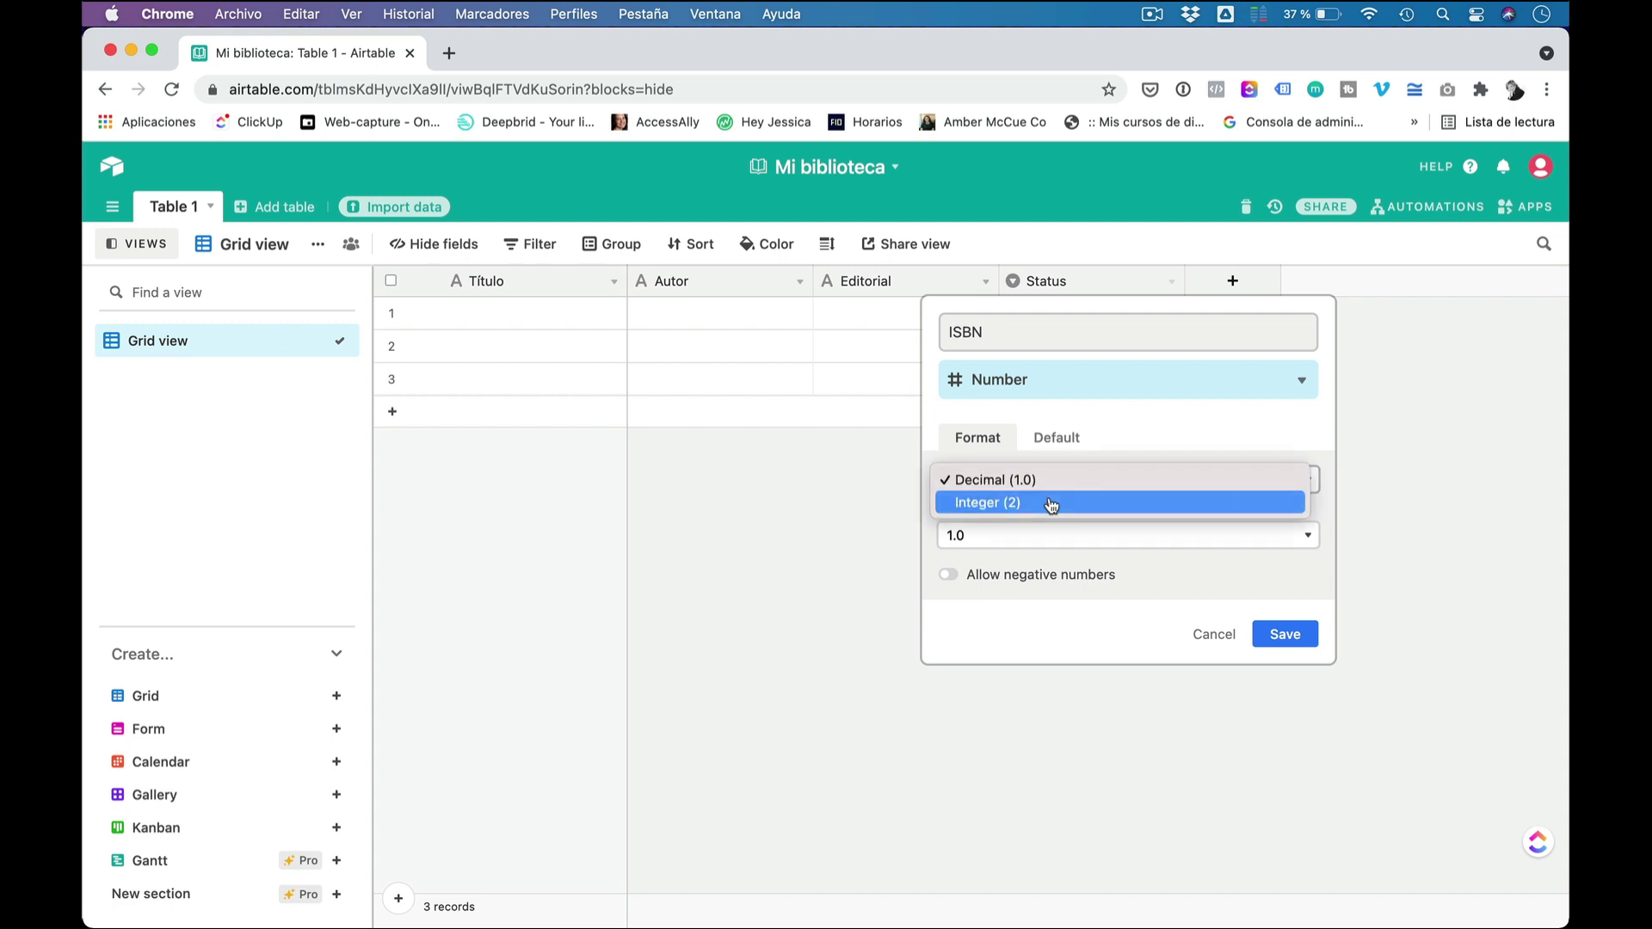
left_click(1047, 503)
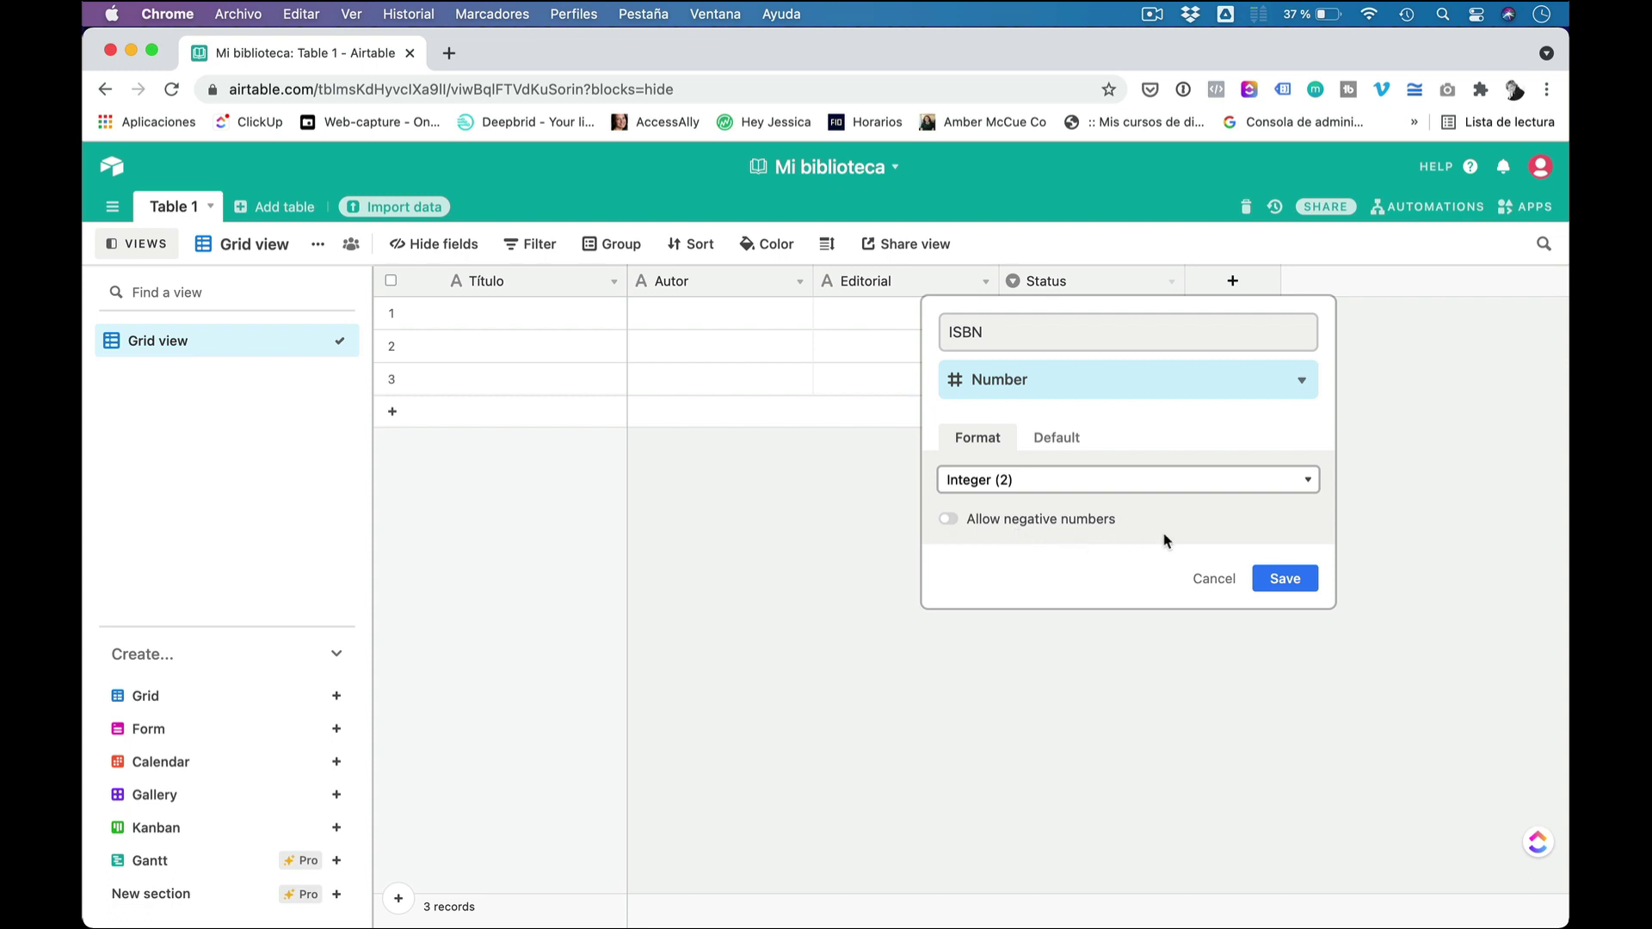
left_click(1289, 577)
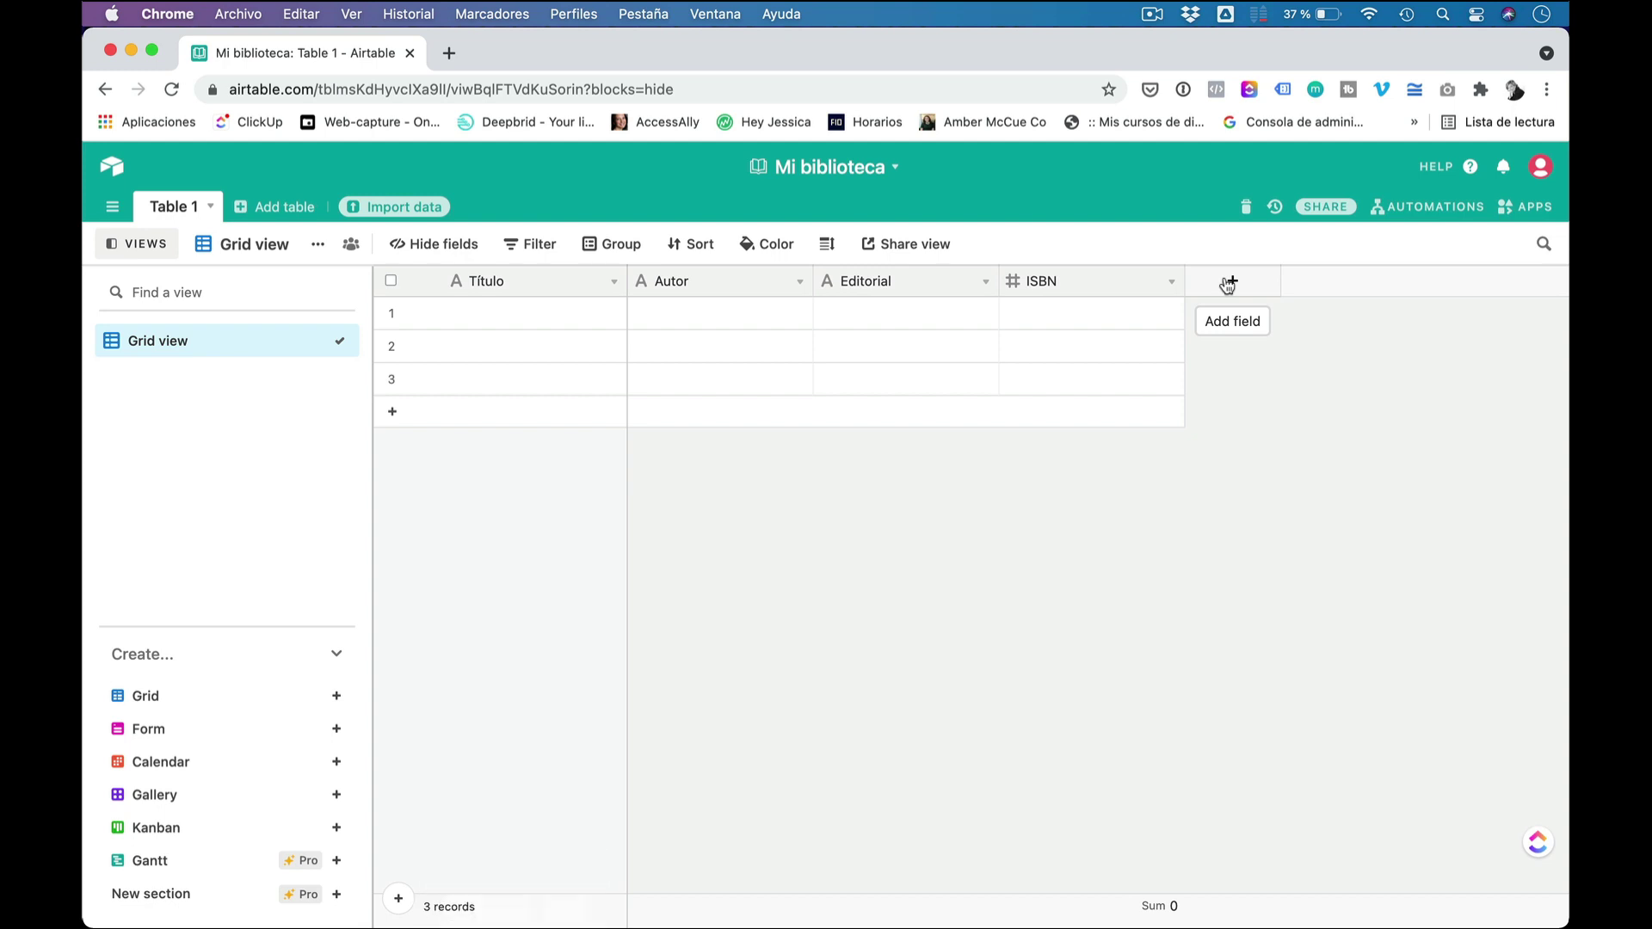
Step: Start a new Single select field and add a light green option "BUEN ESTADO"
left_click(1233, 282)
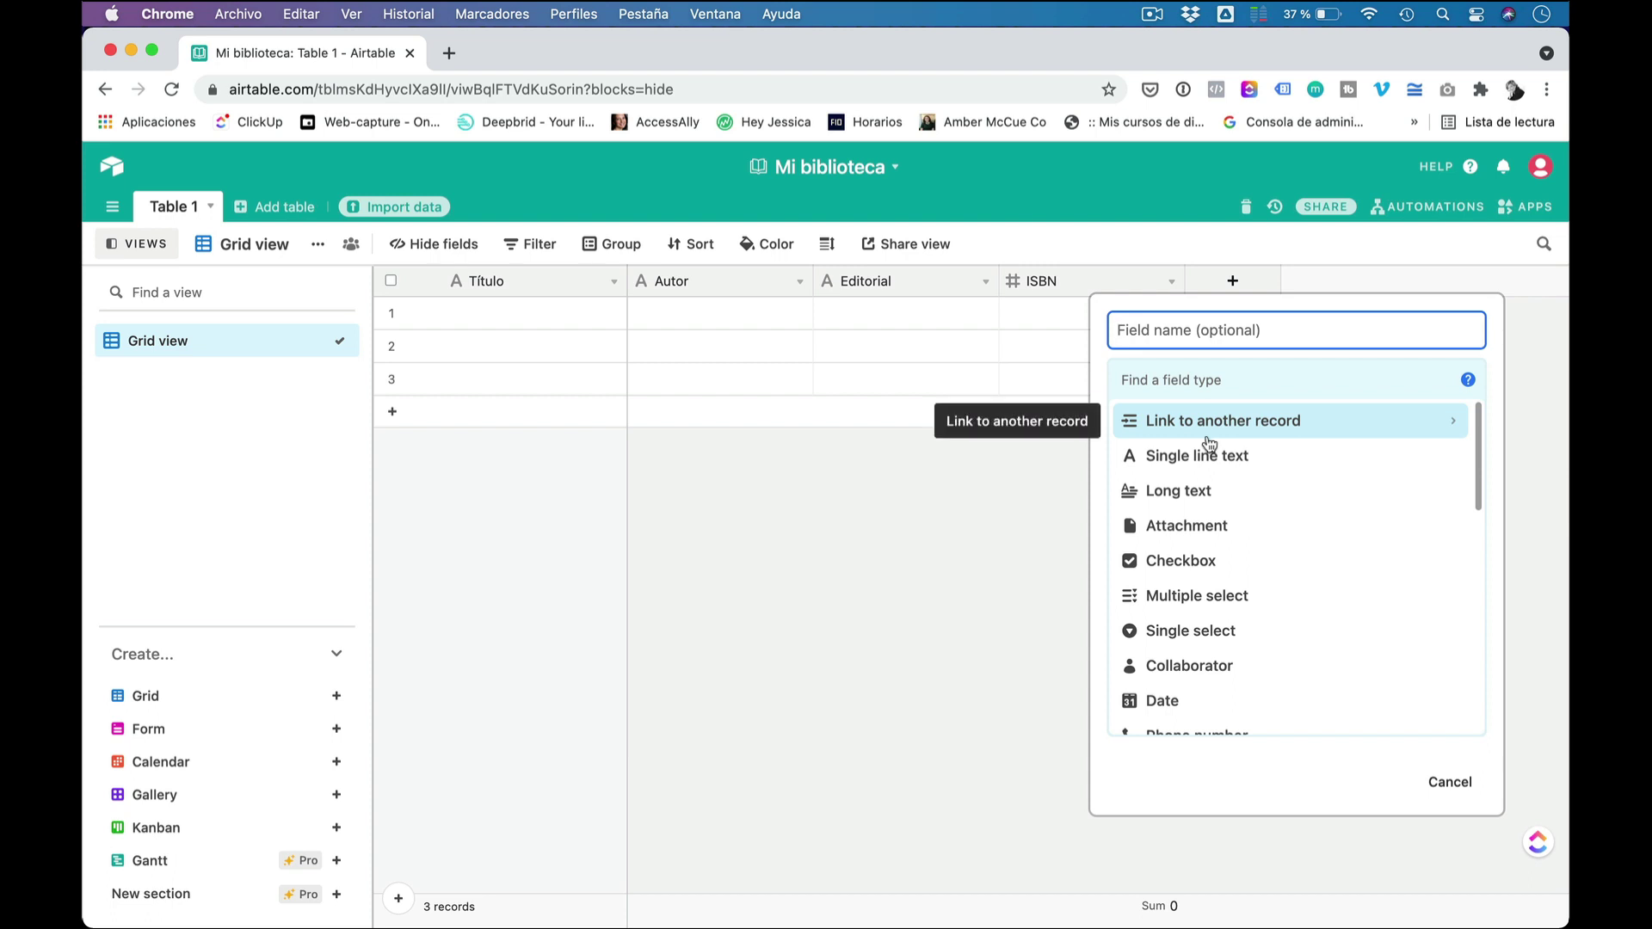
scroll(1170, 560, "down", 1)
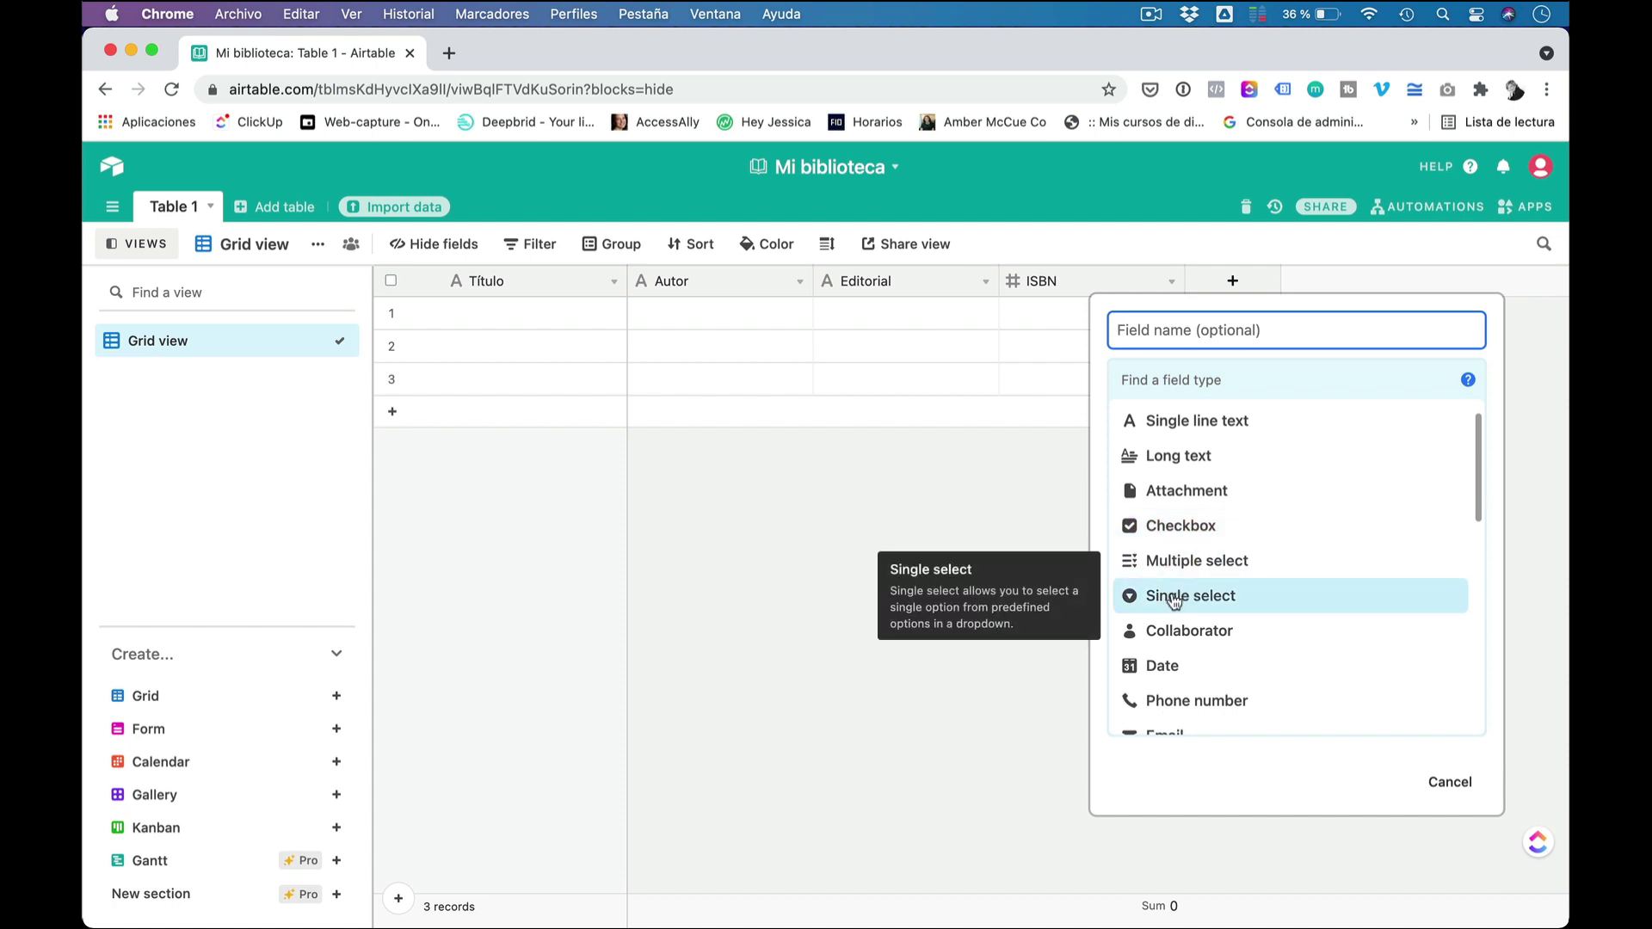
left_click(1209, 599)
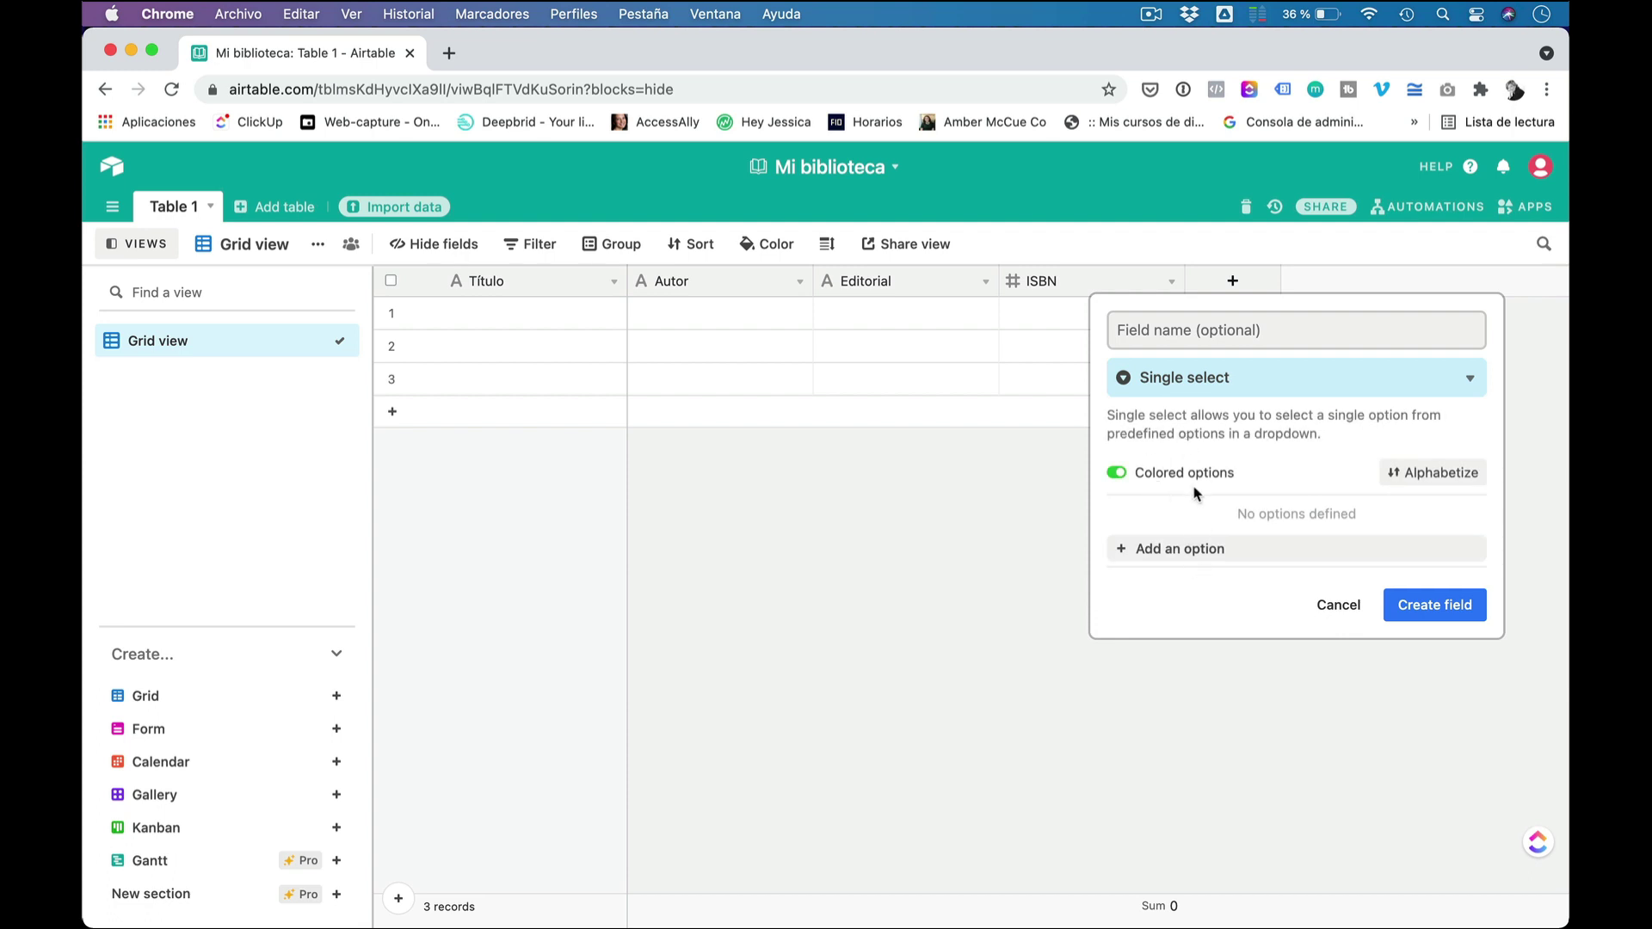
left_click(1171, 554)
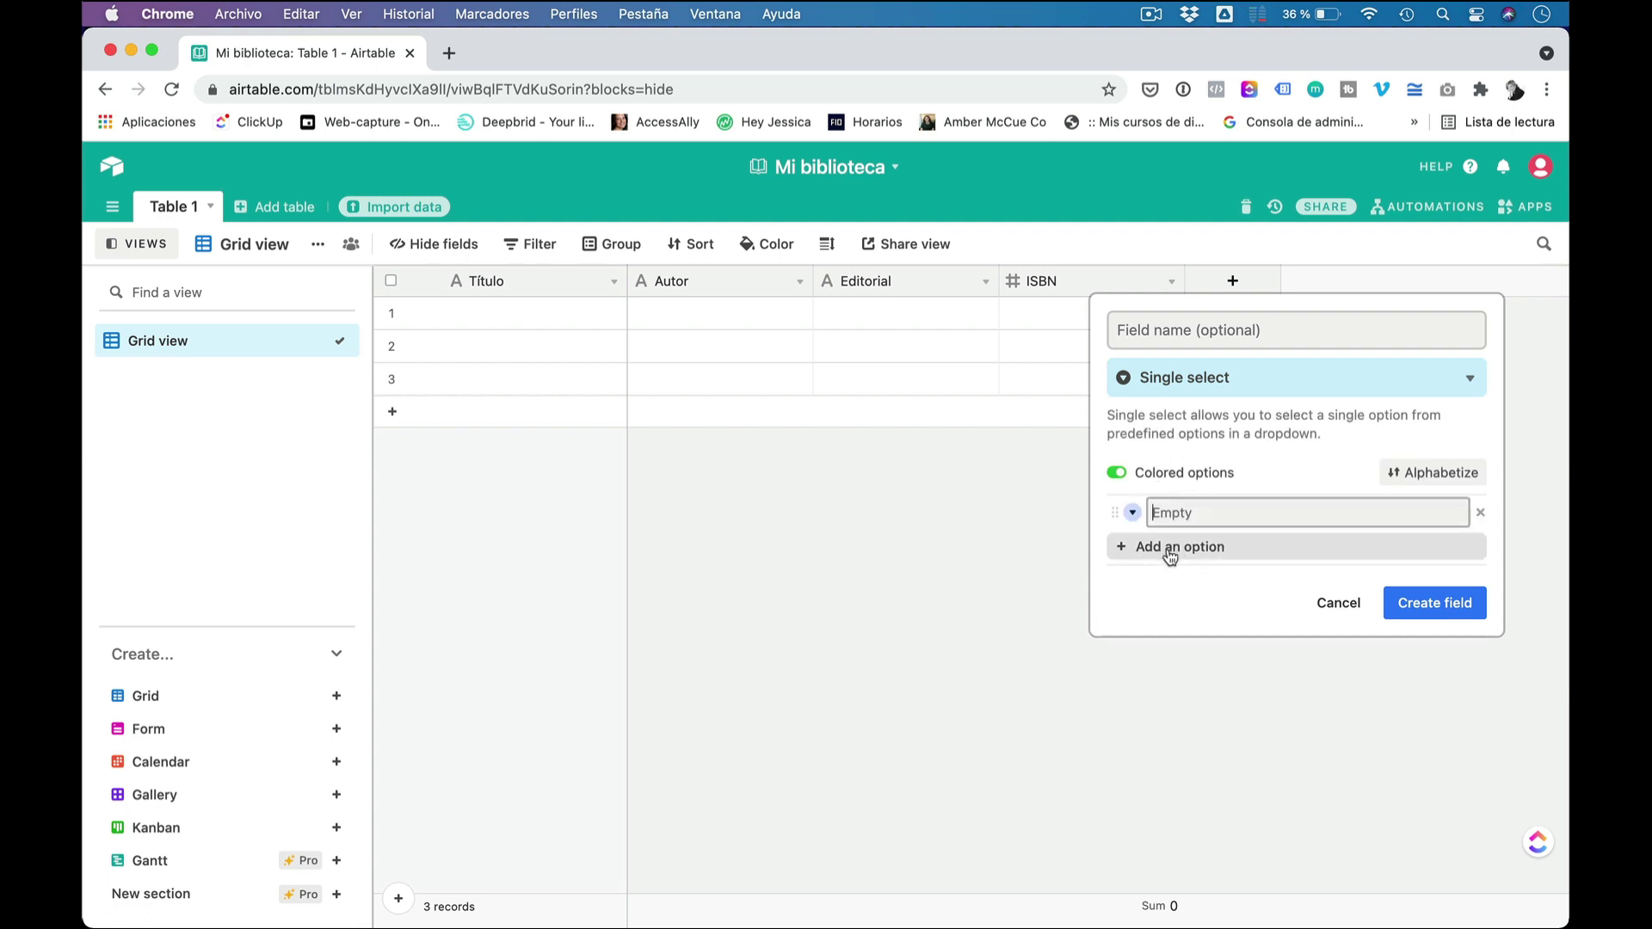
type("BUEN ESTADO")
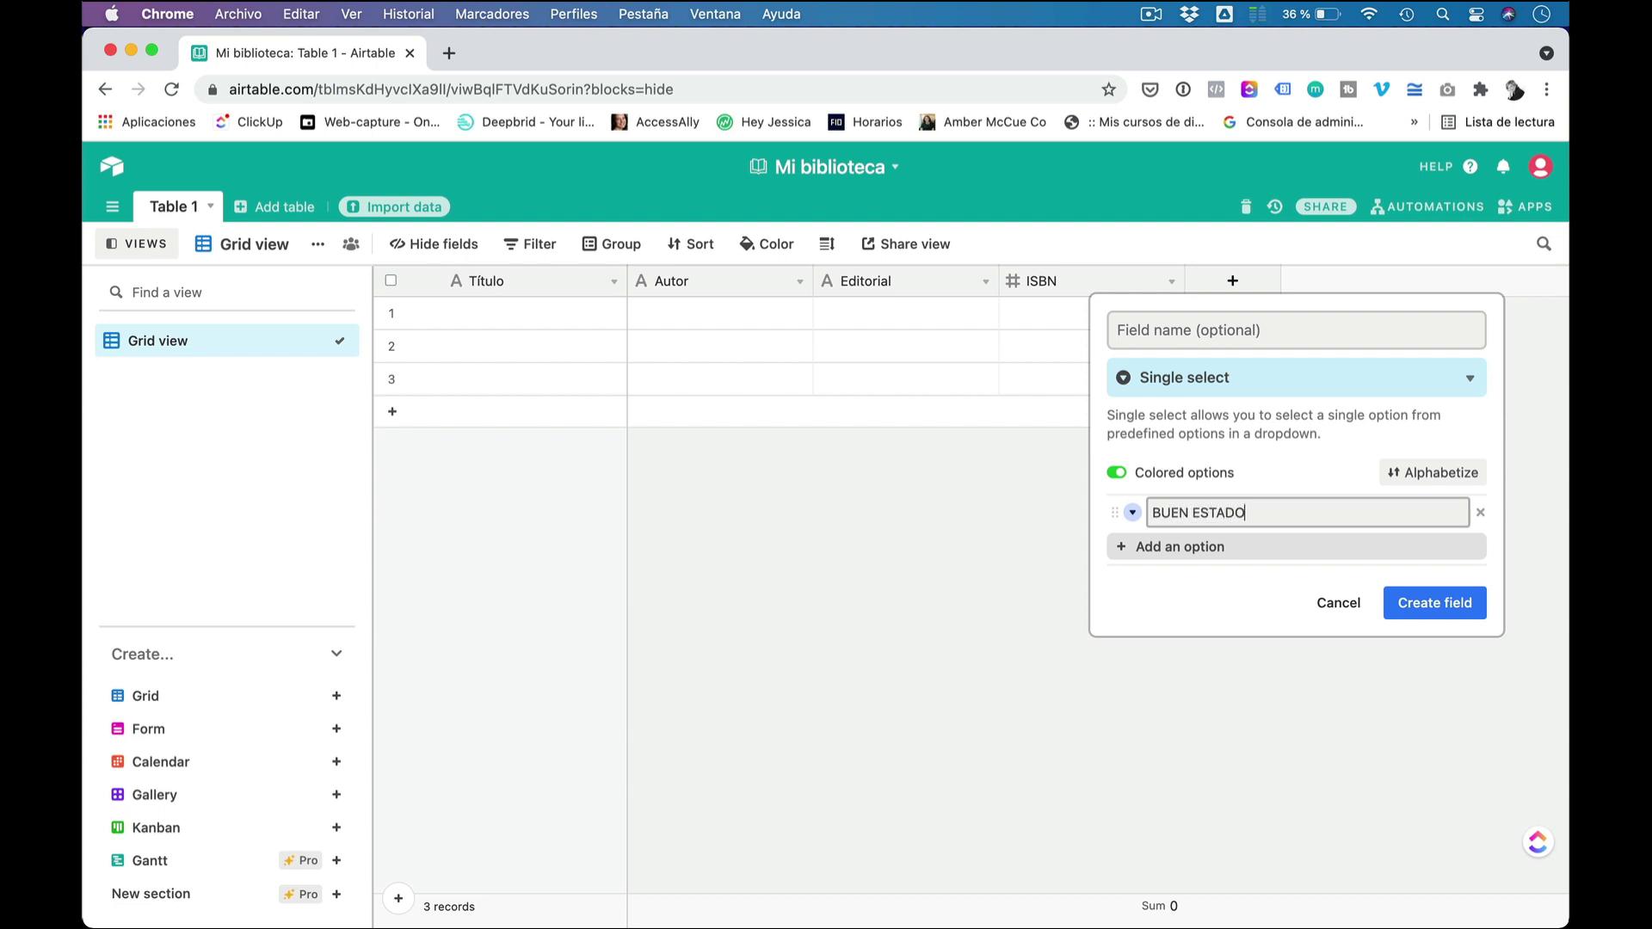
left_click(1133, 513)
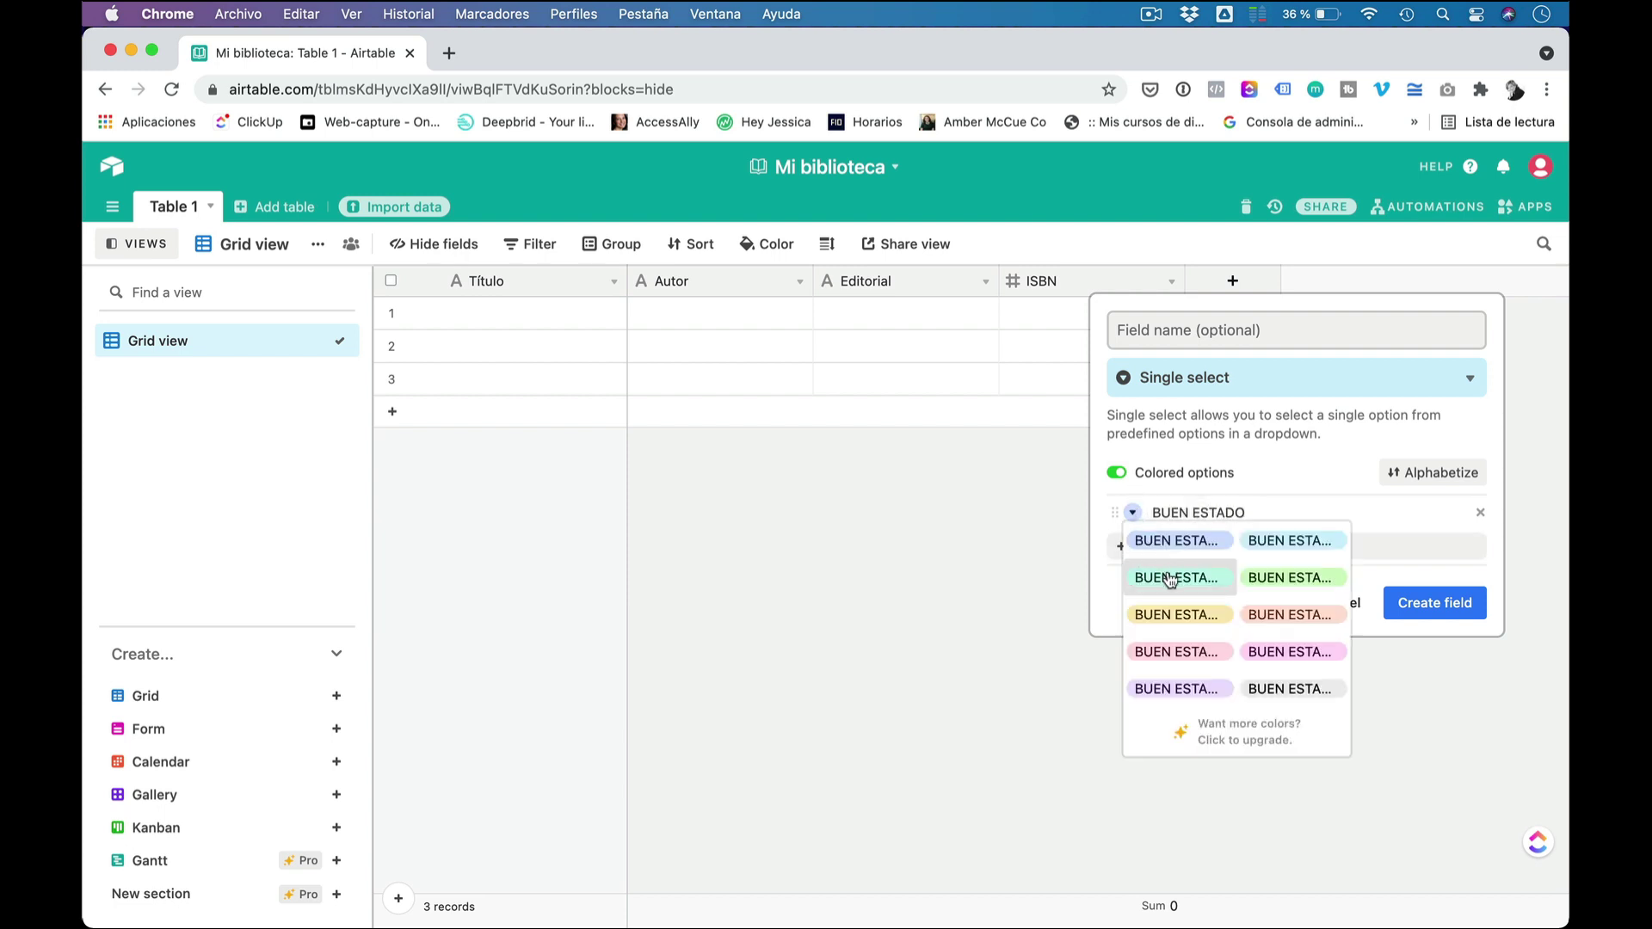
left_click(1297, 575)
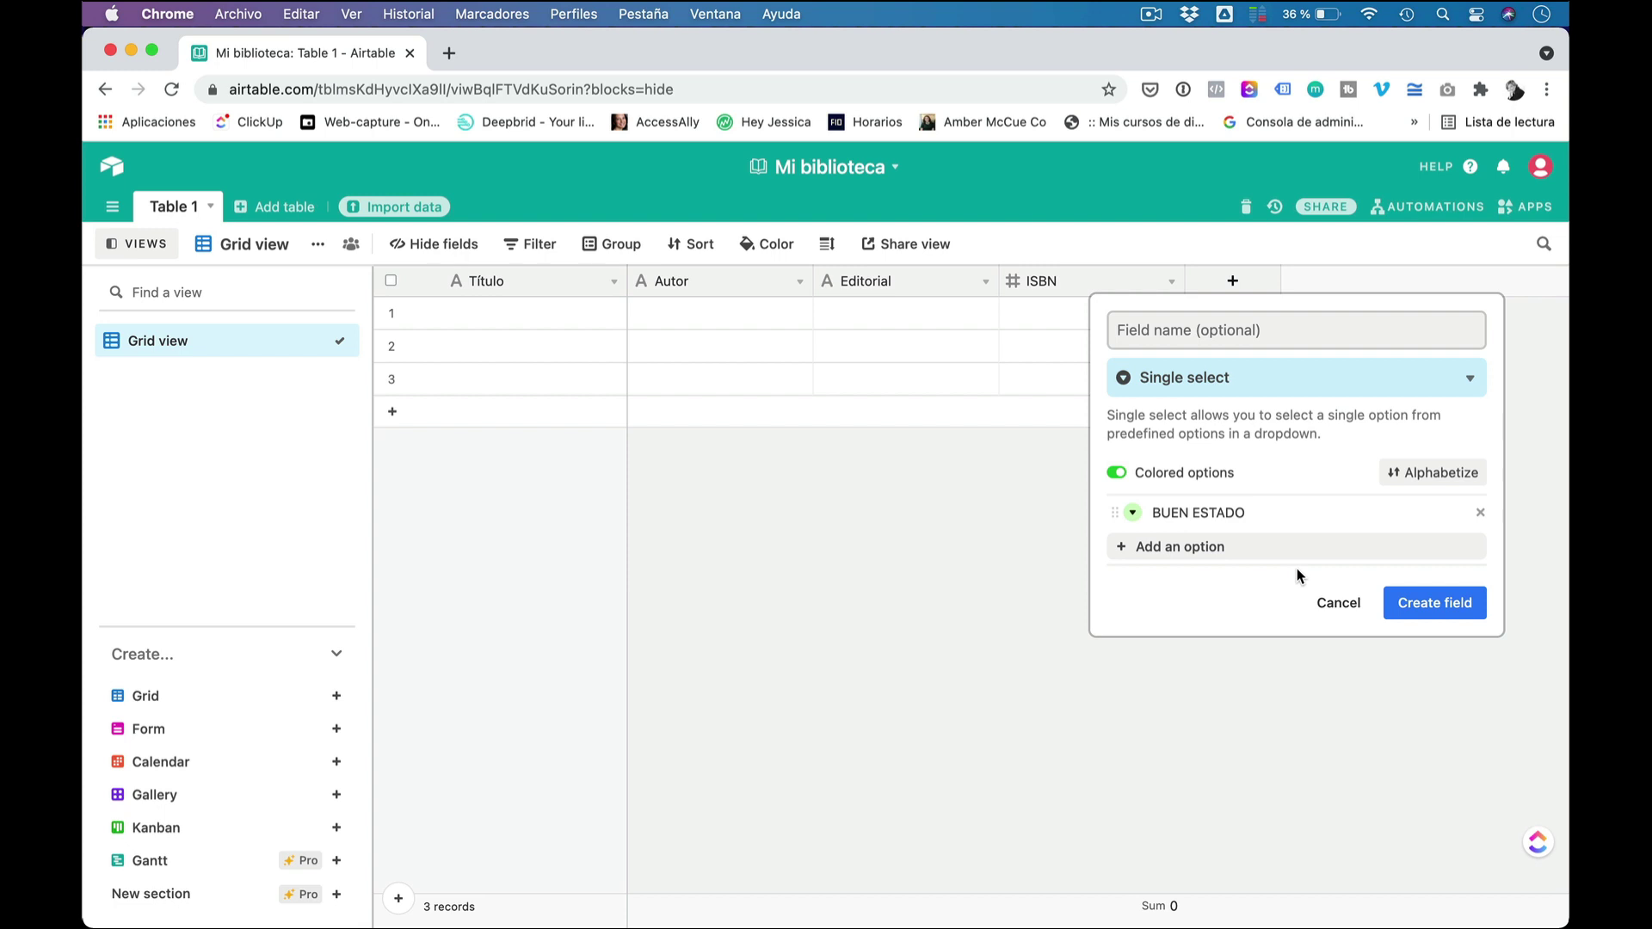
Step: Add a second option "REGULAR" to the Single select field and colour it yellow
left_click(1191, 548)
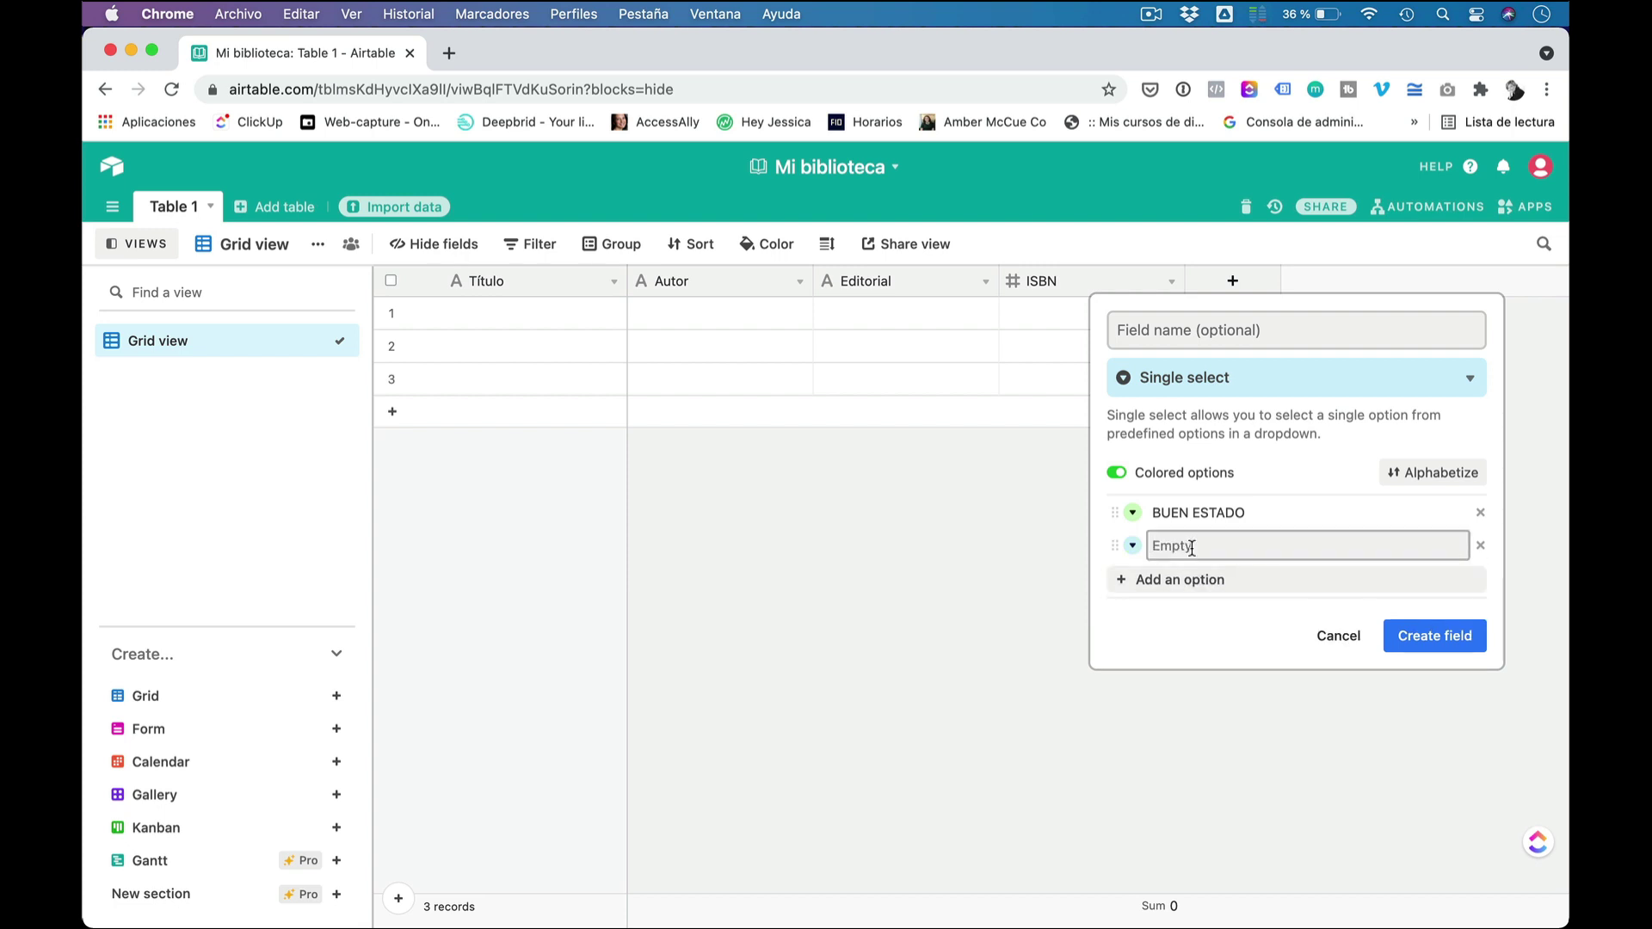
type("REGULAR")
left_click(1133, 546)
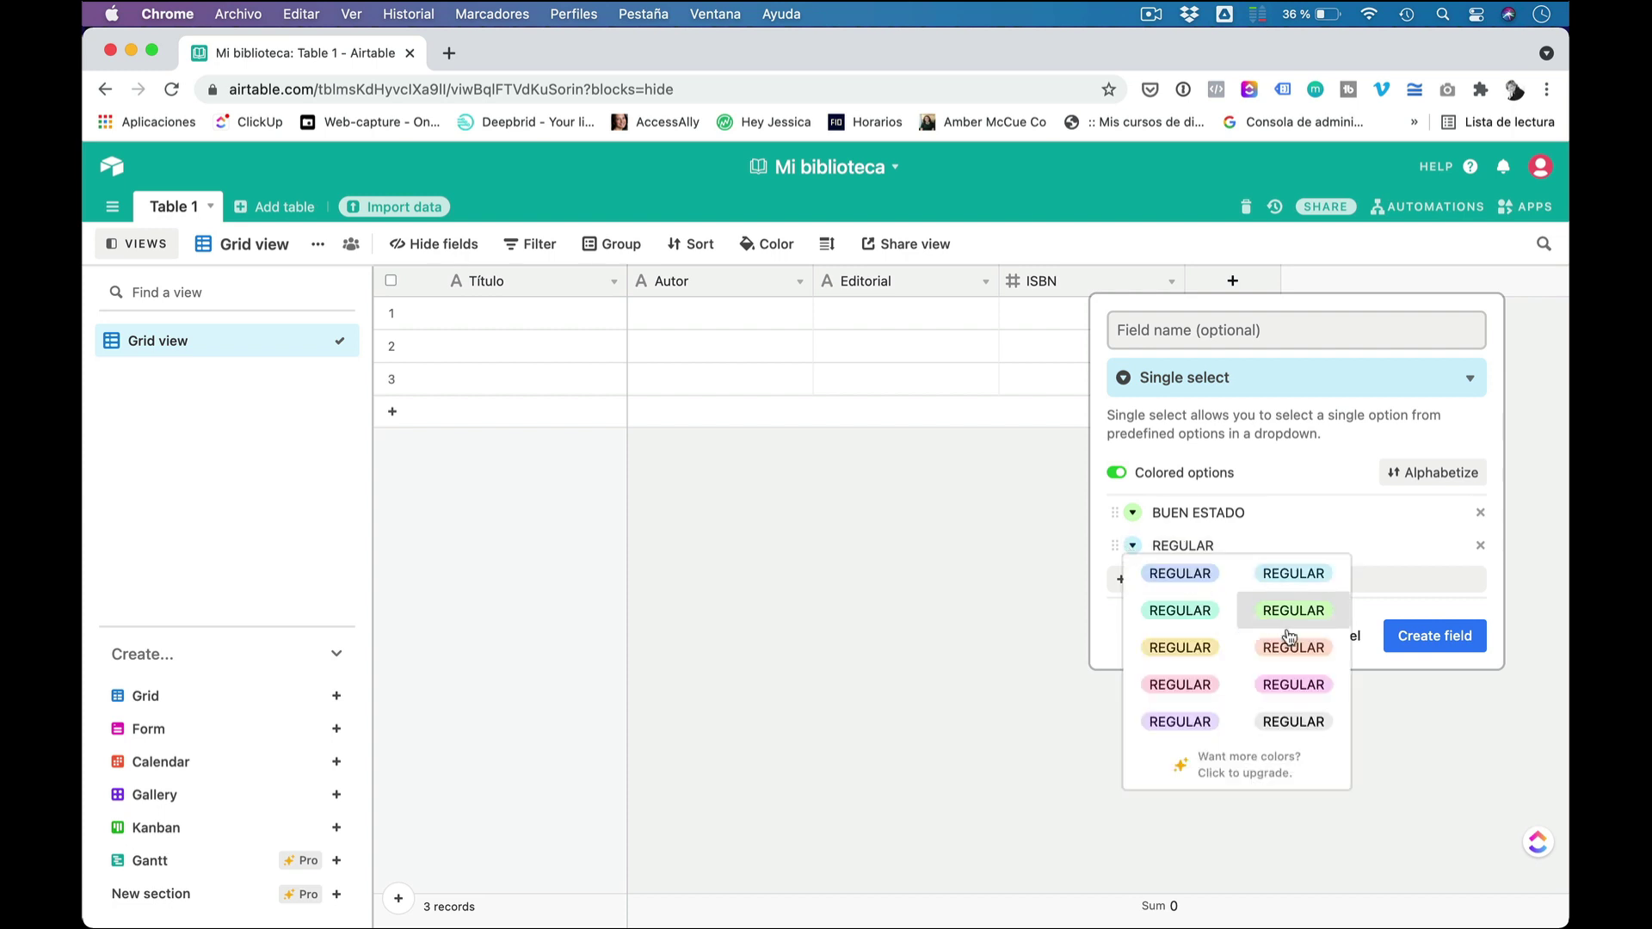
left_click(1191, 656)
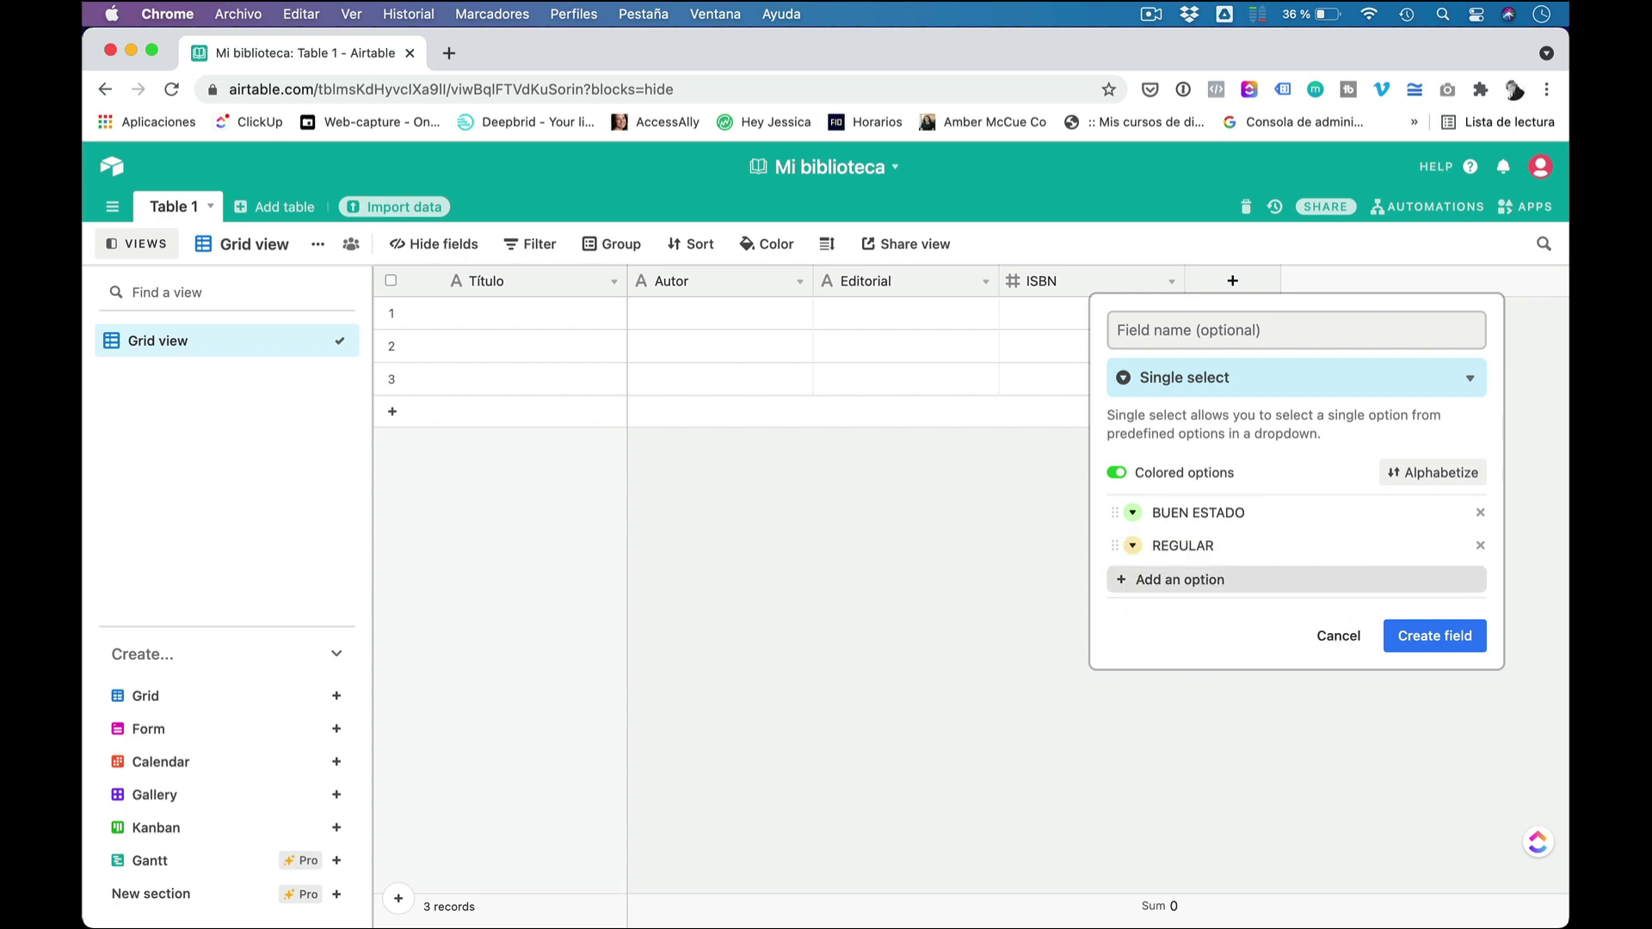
Step: Add a third option "MAL ESTADO" in light red and create the Single select field without a custom name
left_click(1196, 579)
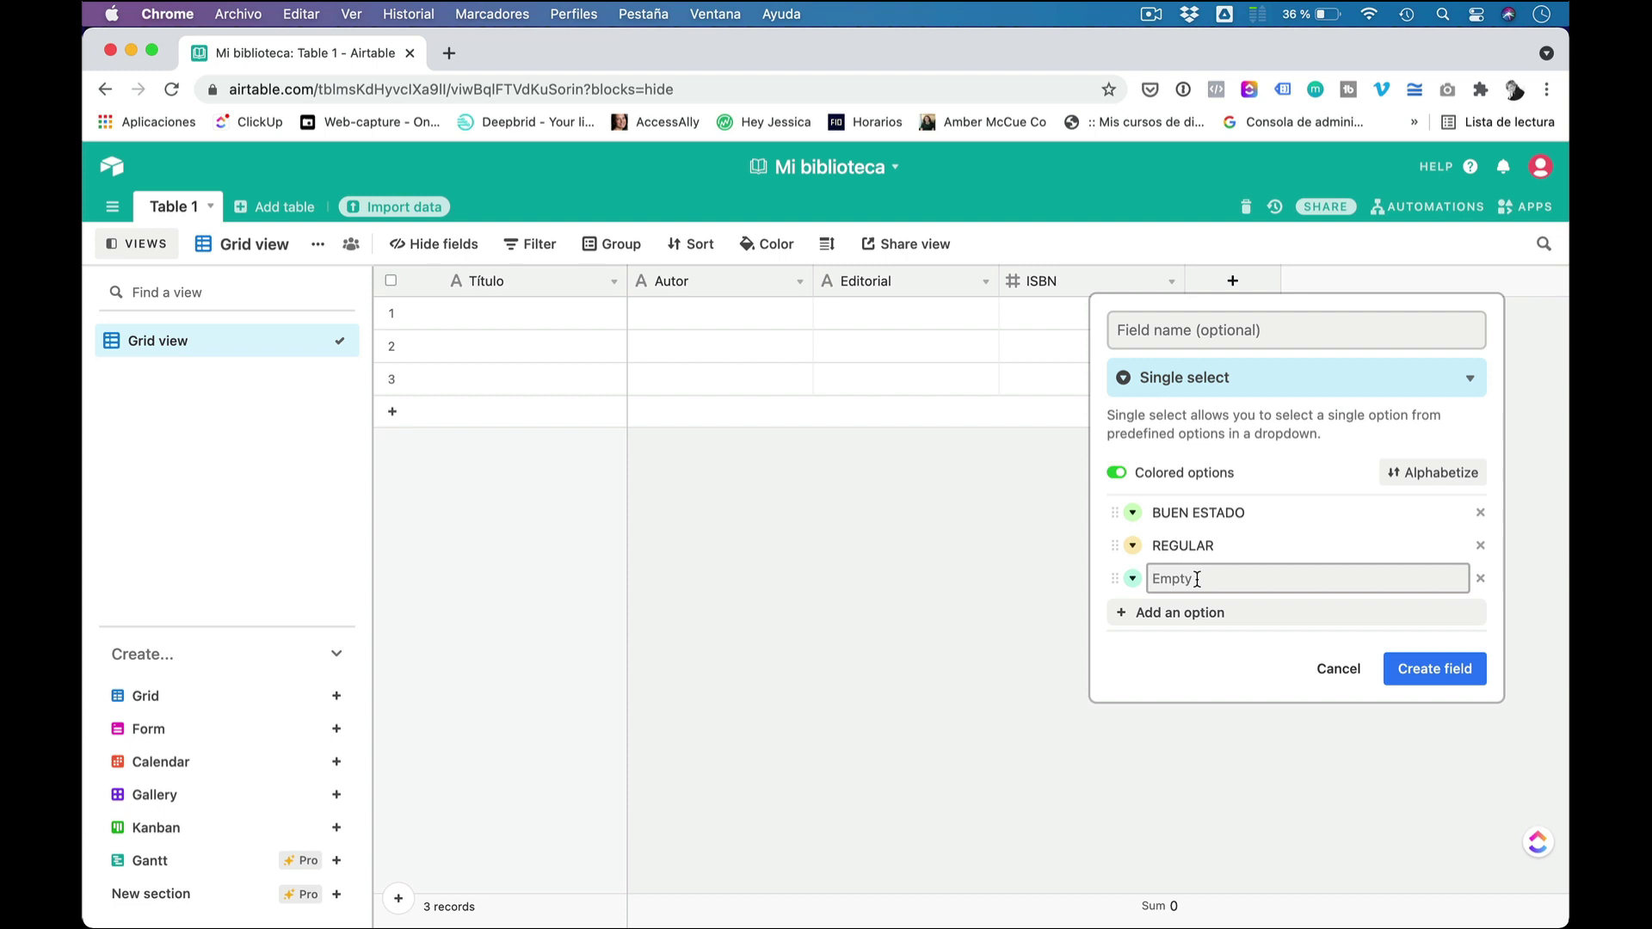
type("MAL ESTADO")
left_click(1132, 578)
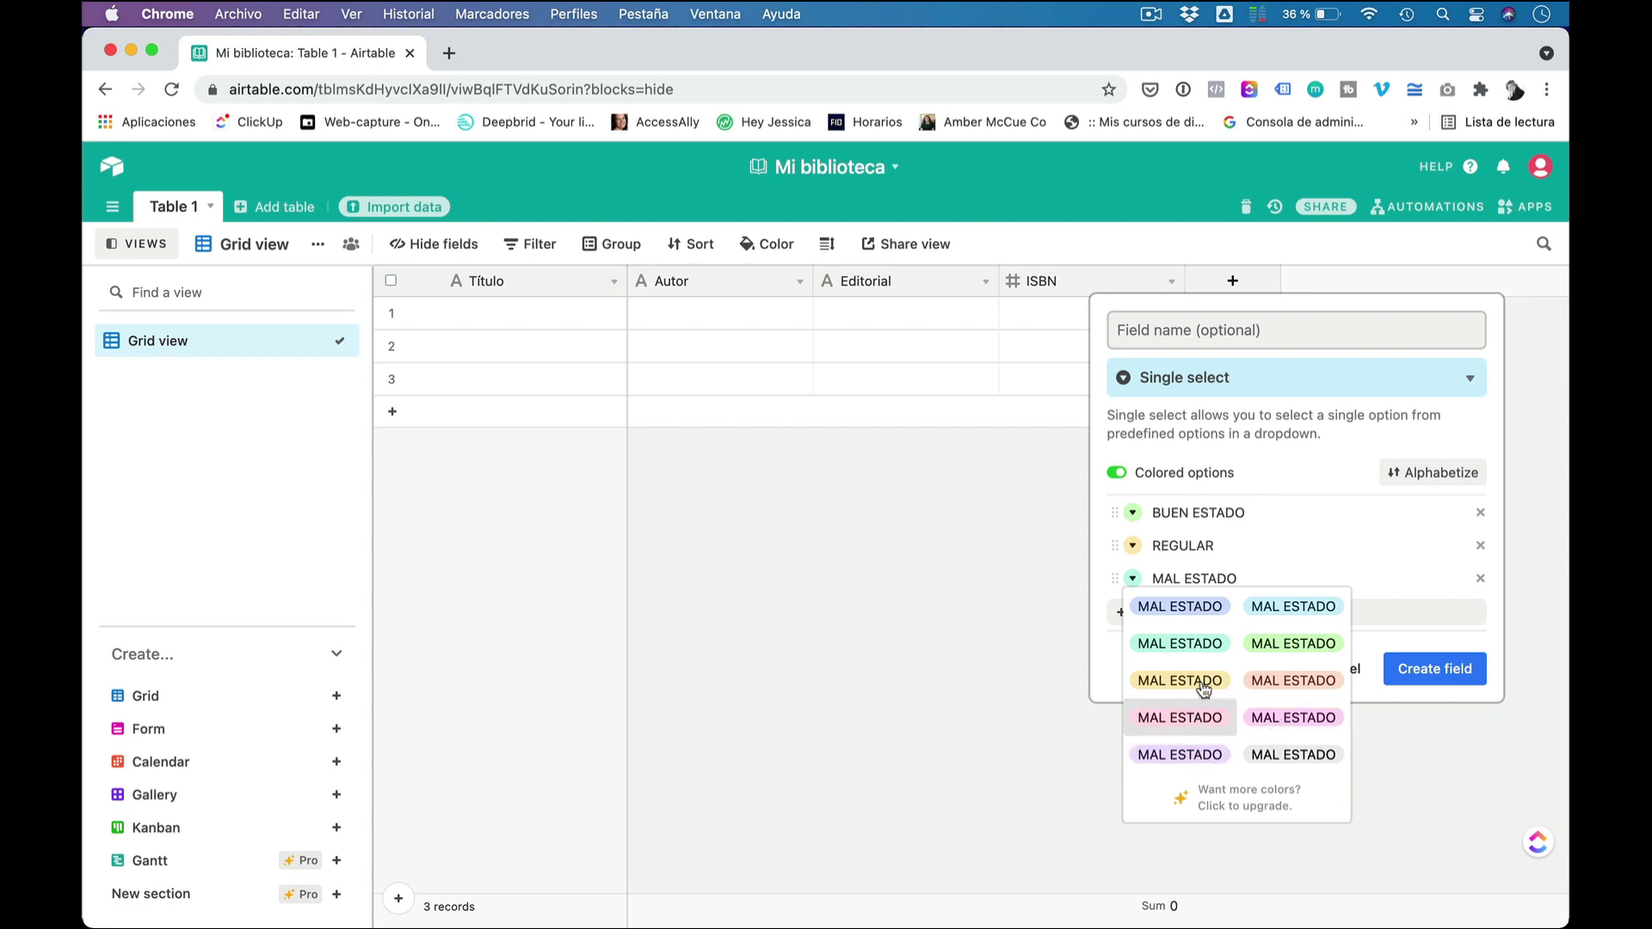
right_click(1200, 717)
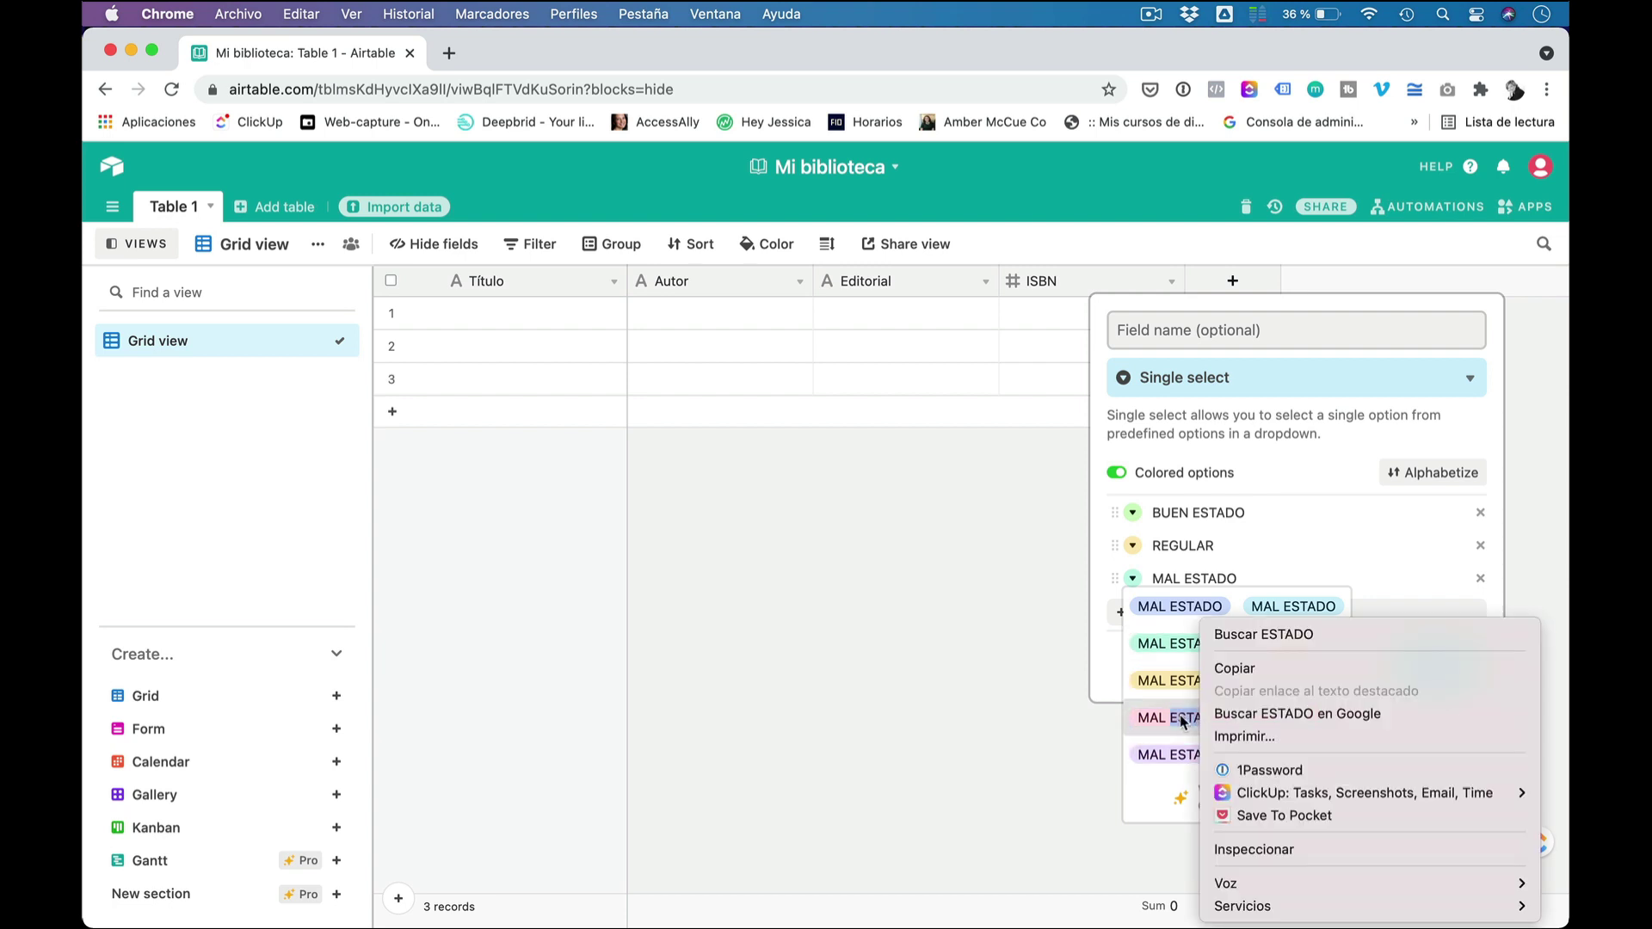
left_click(1186, 721)
left_click(1183, 720)
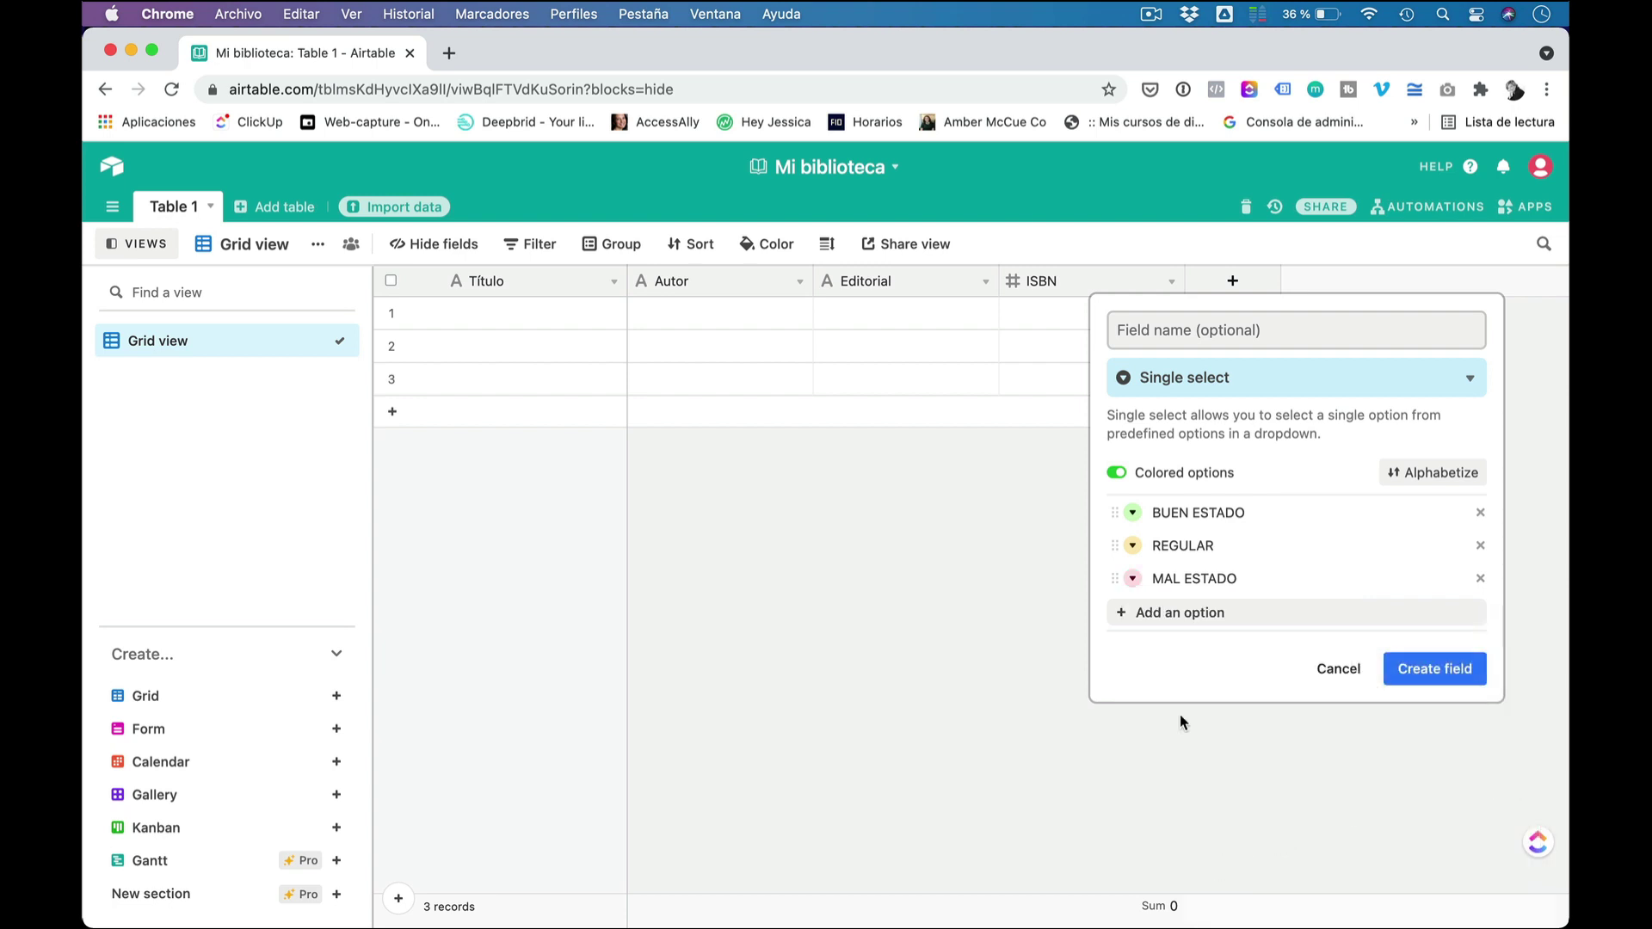
left_click(1435, 676)
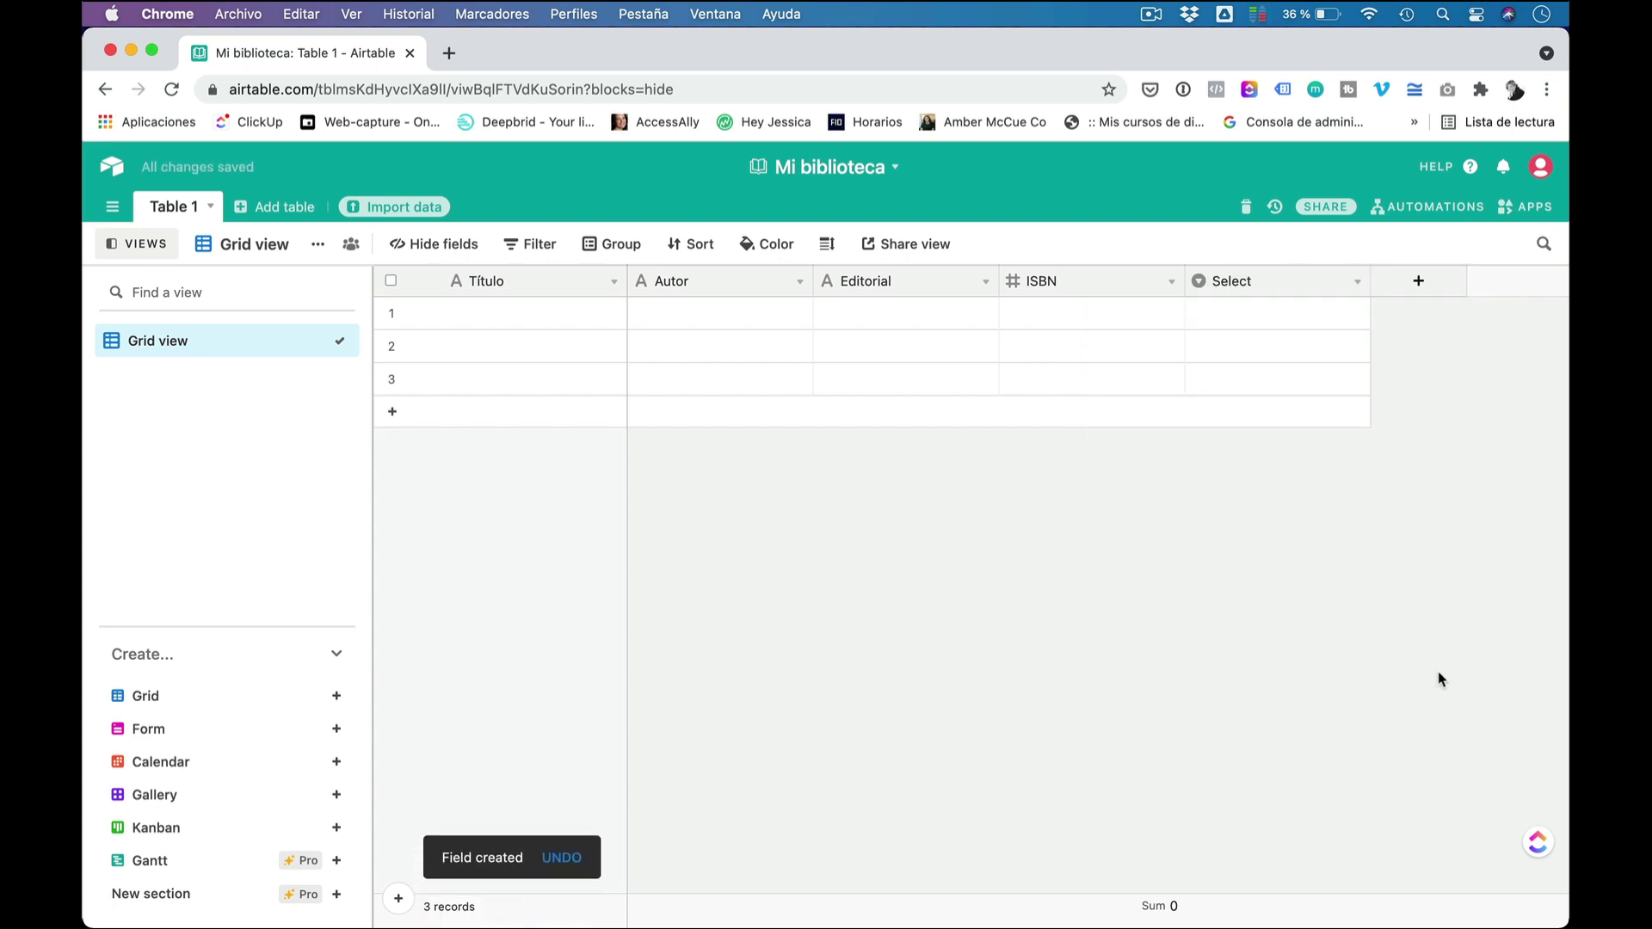
Step: Create a Checkbox field named "¿PRESTADO?" with the default green check mark style
left_click(1419, 283)
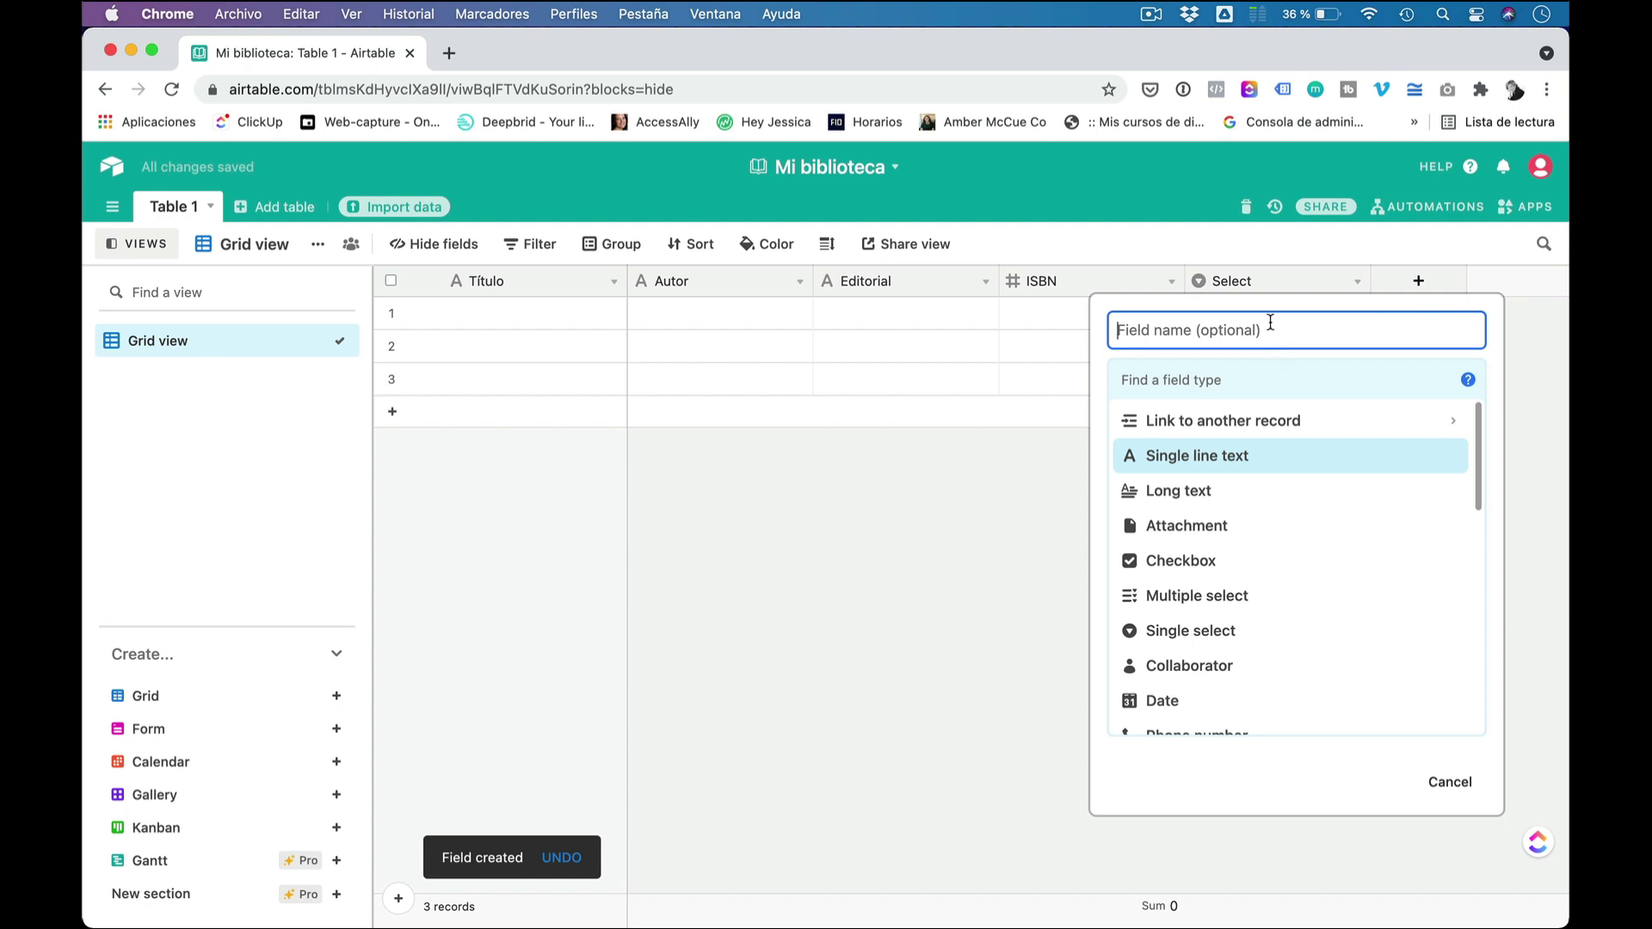
type("¿PRESTADO")
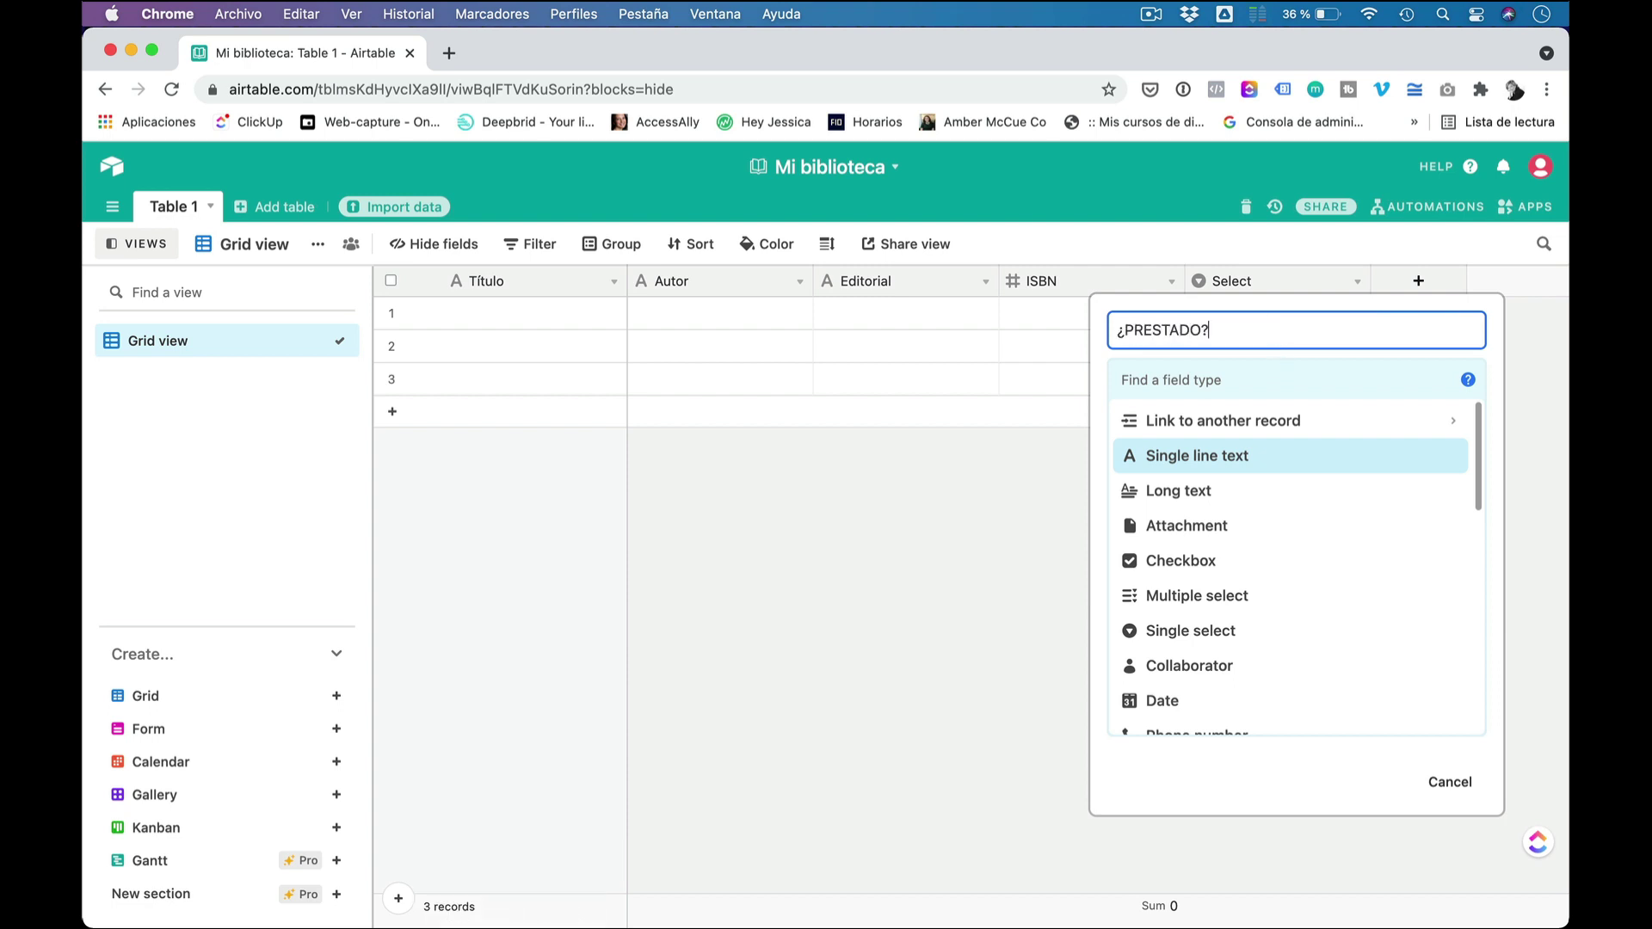
type("?")
left_click(1170, 562)
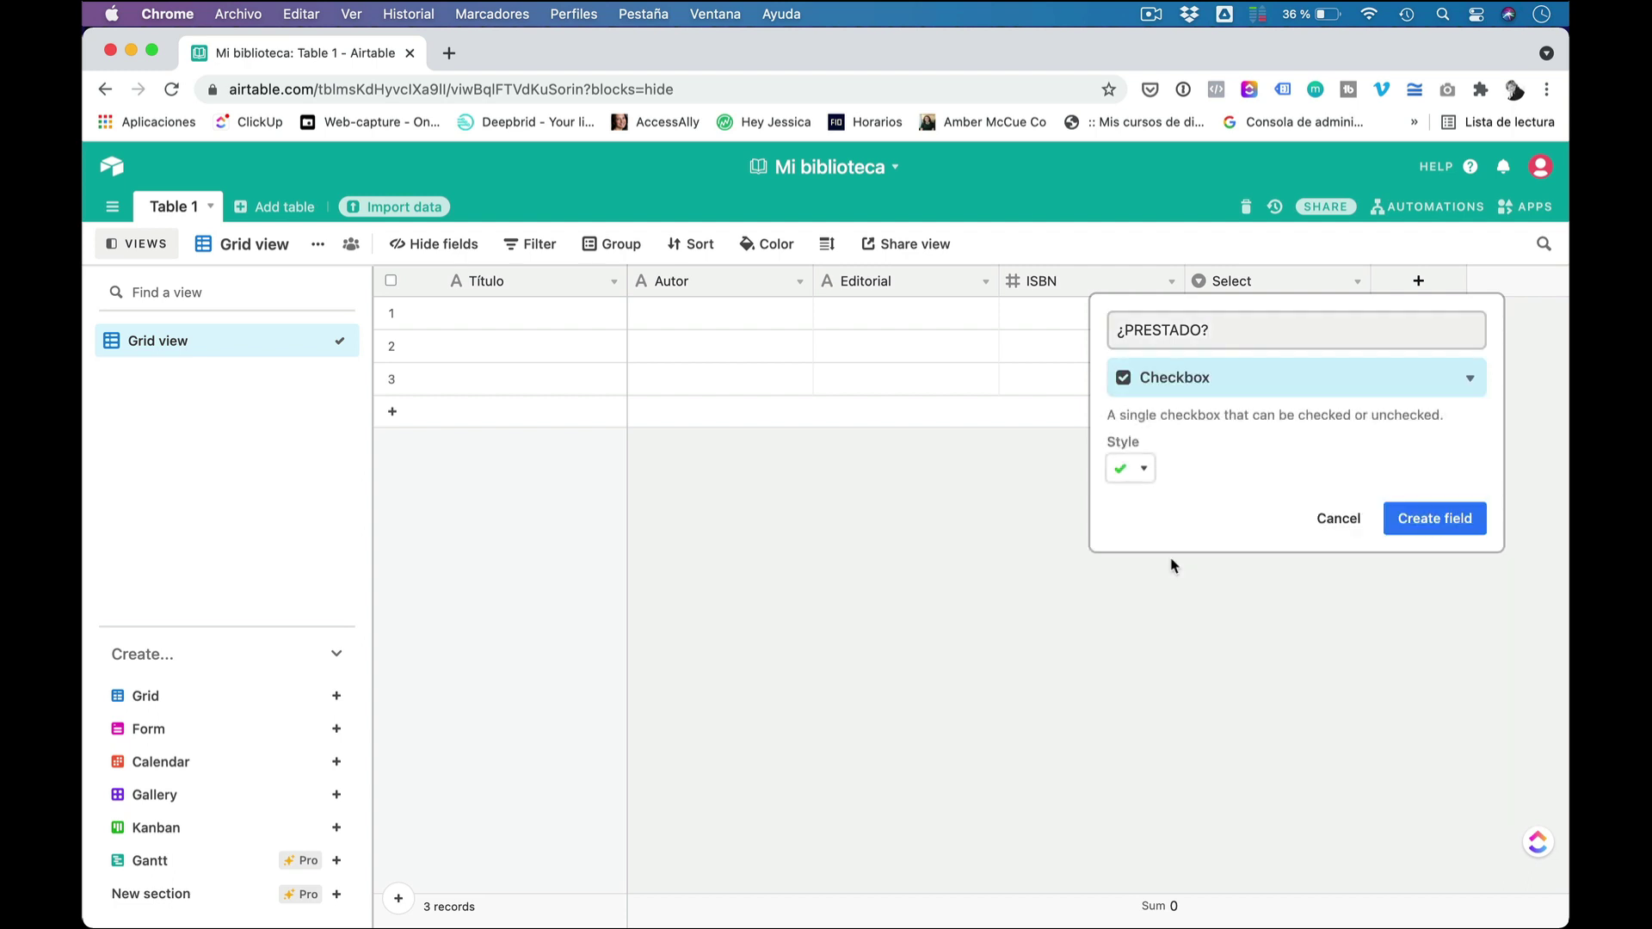
left_click(1145, 471)
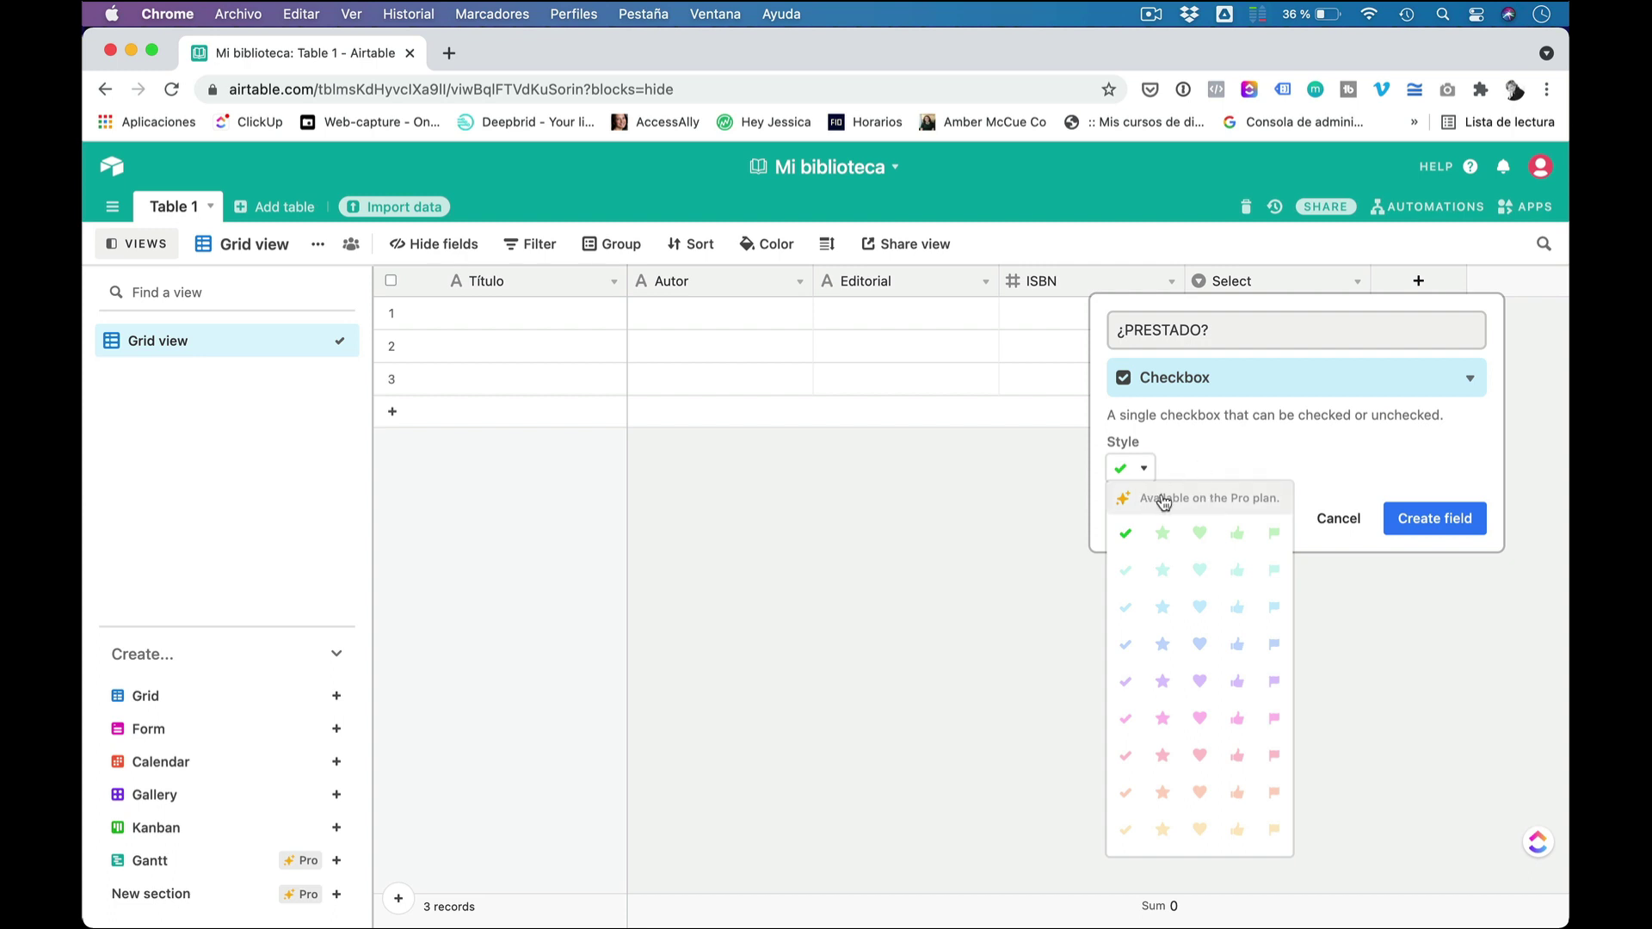
left_click(1178, 471)
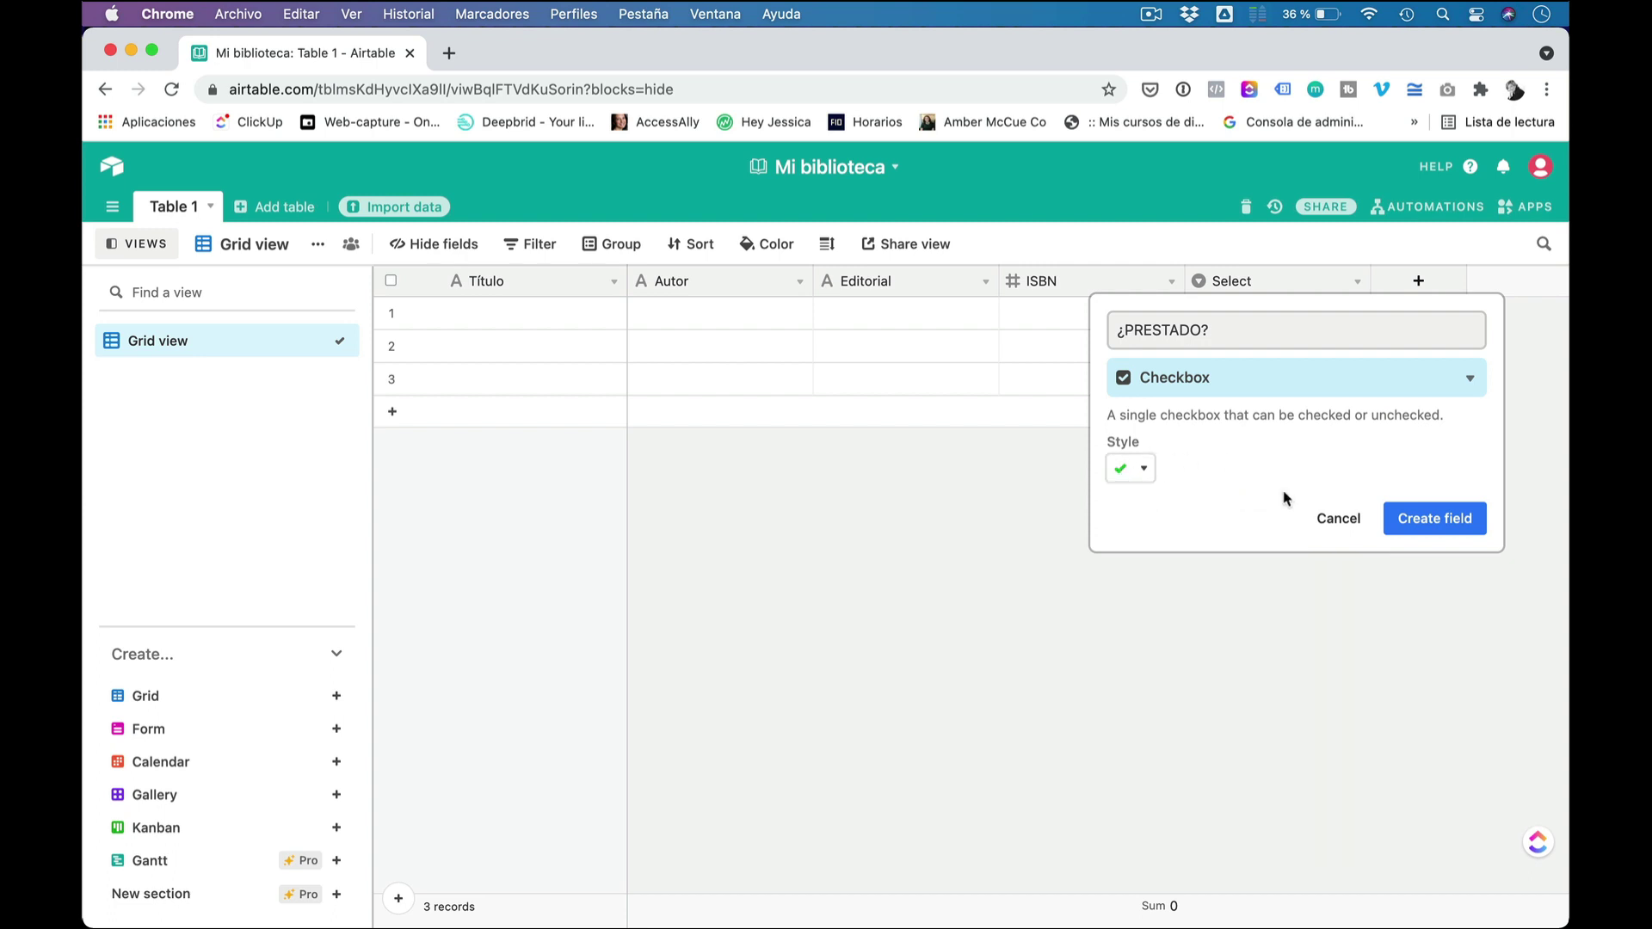
left_click(1450, 518)
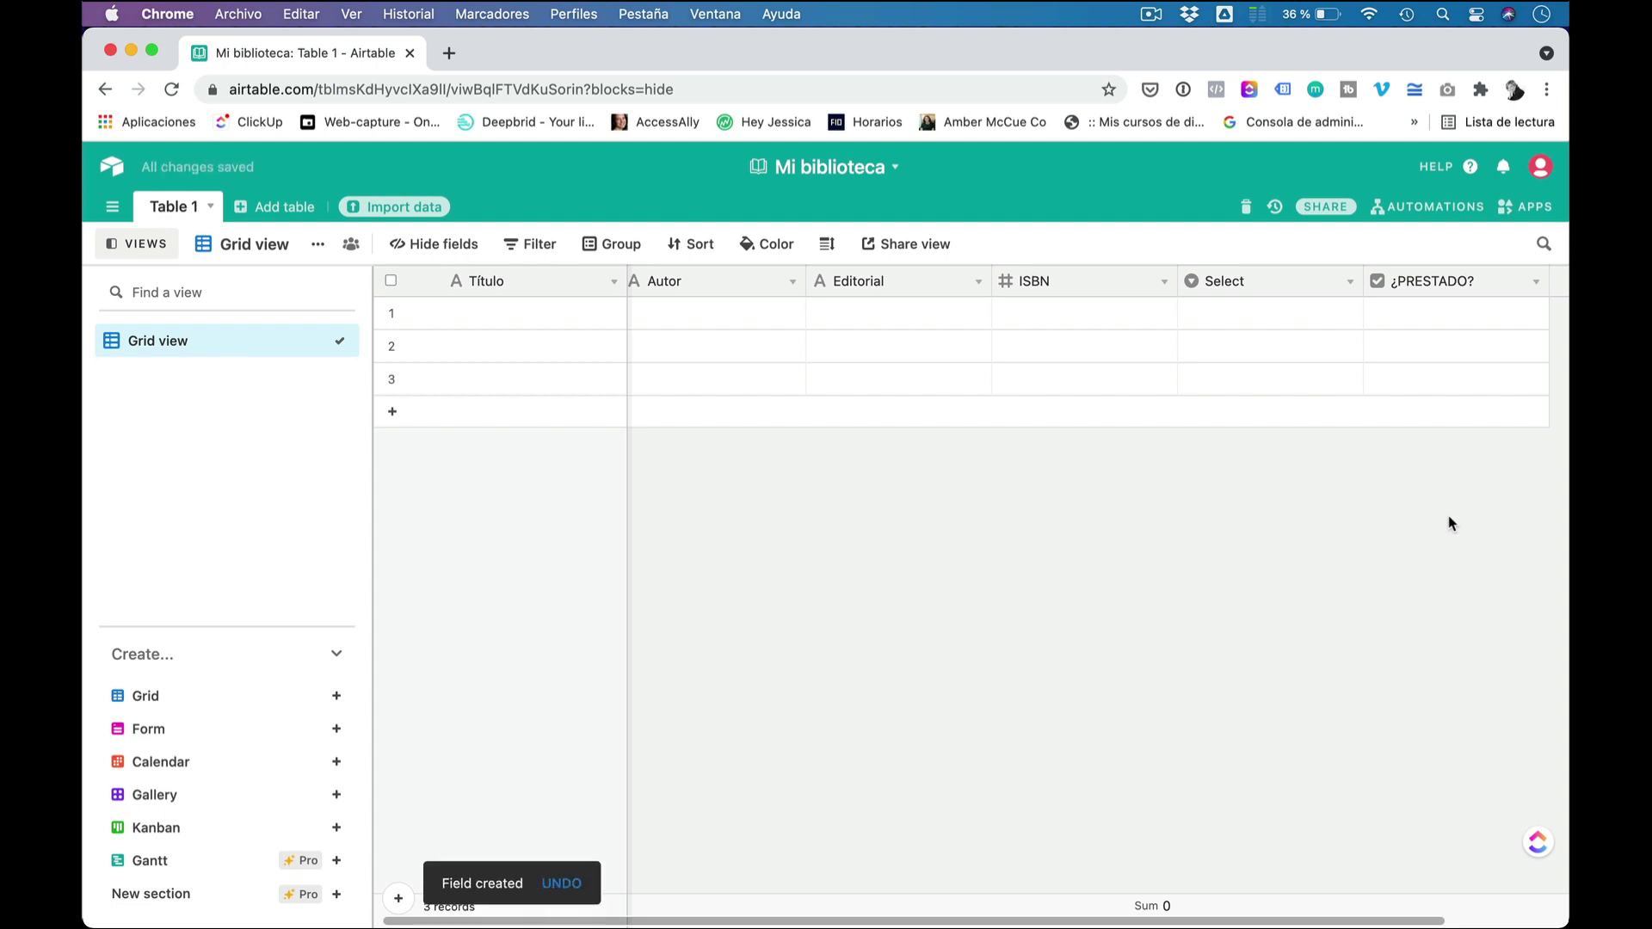
Step: Create a Single line text field named "¿A QUIÉN?" after the ¿PRESTADO? field
scroll(1458, 342, "right", 3)
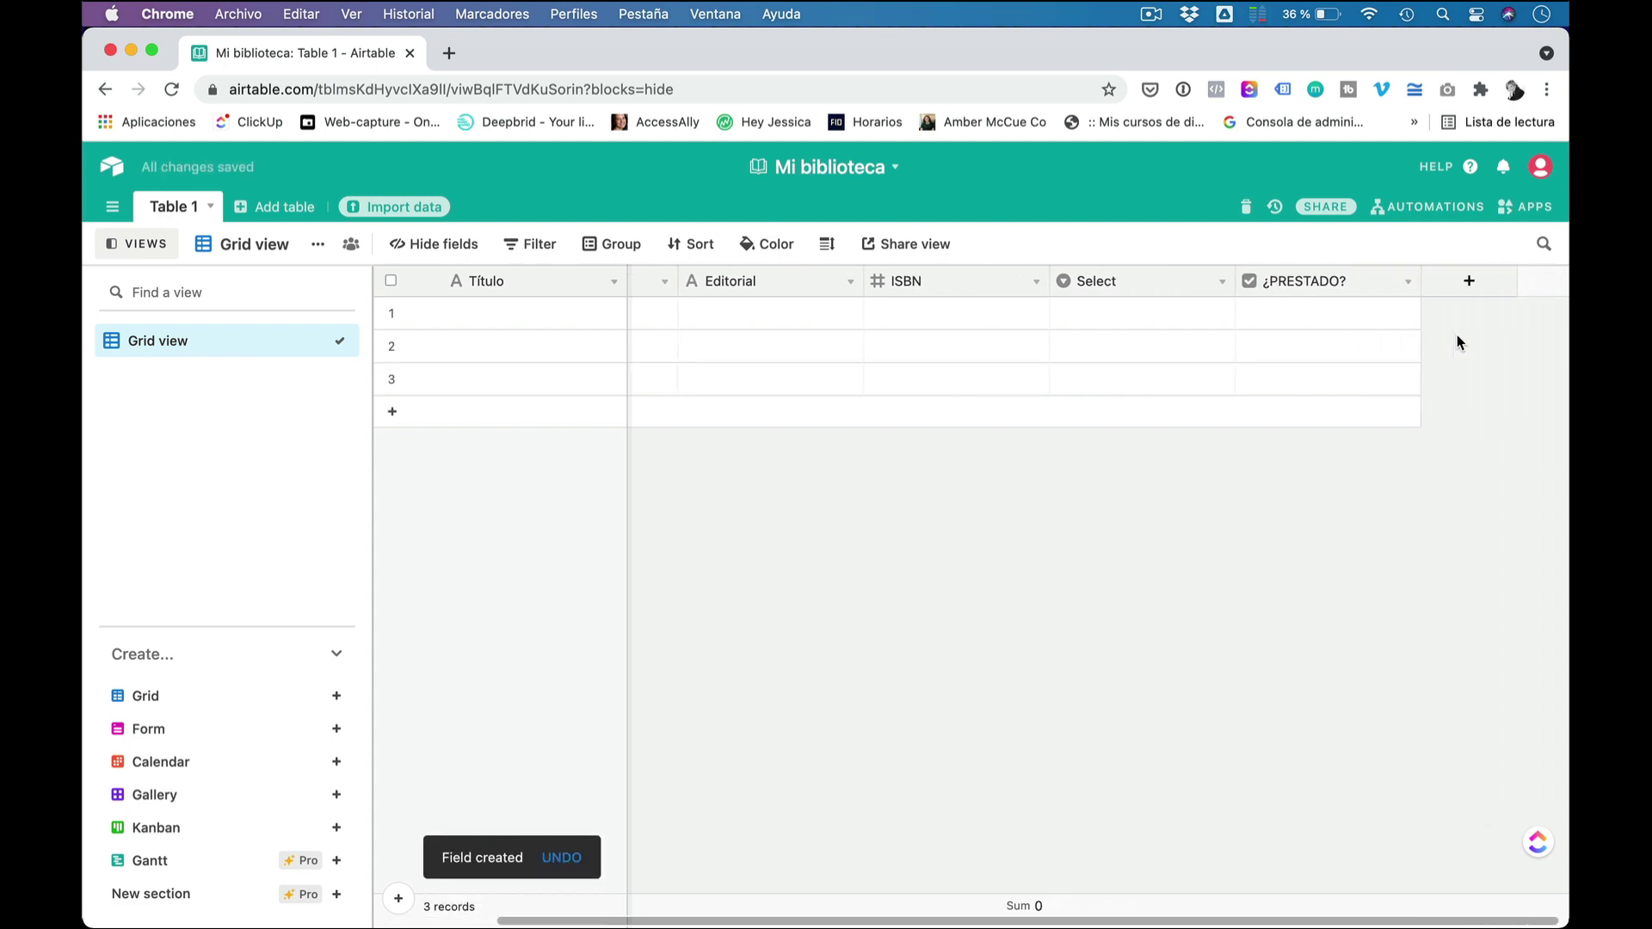
left_click(1459, 284)
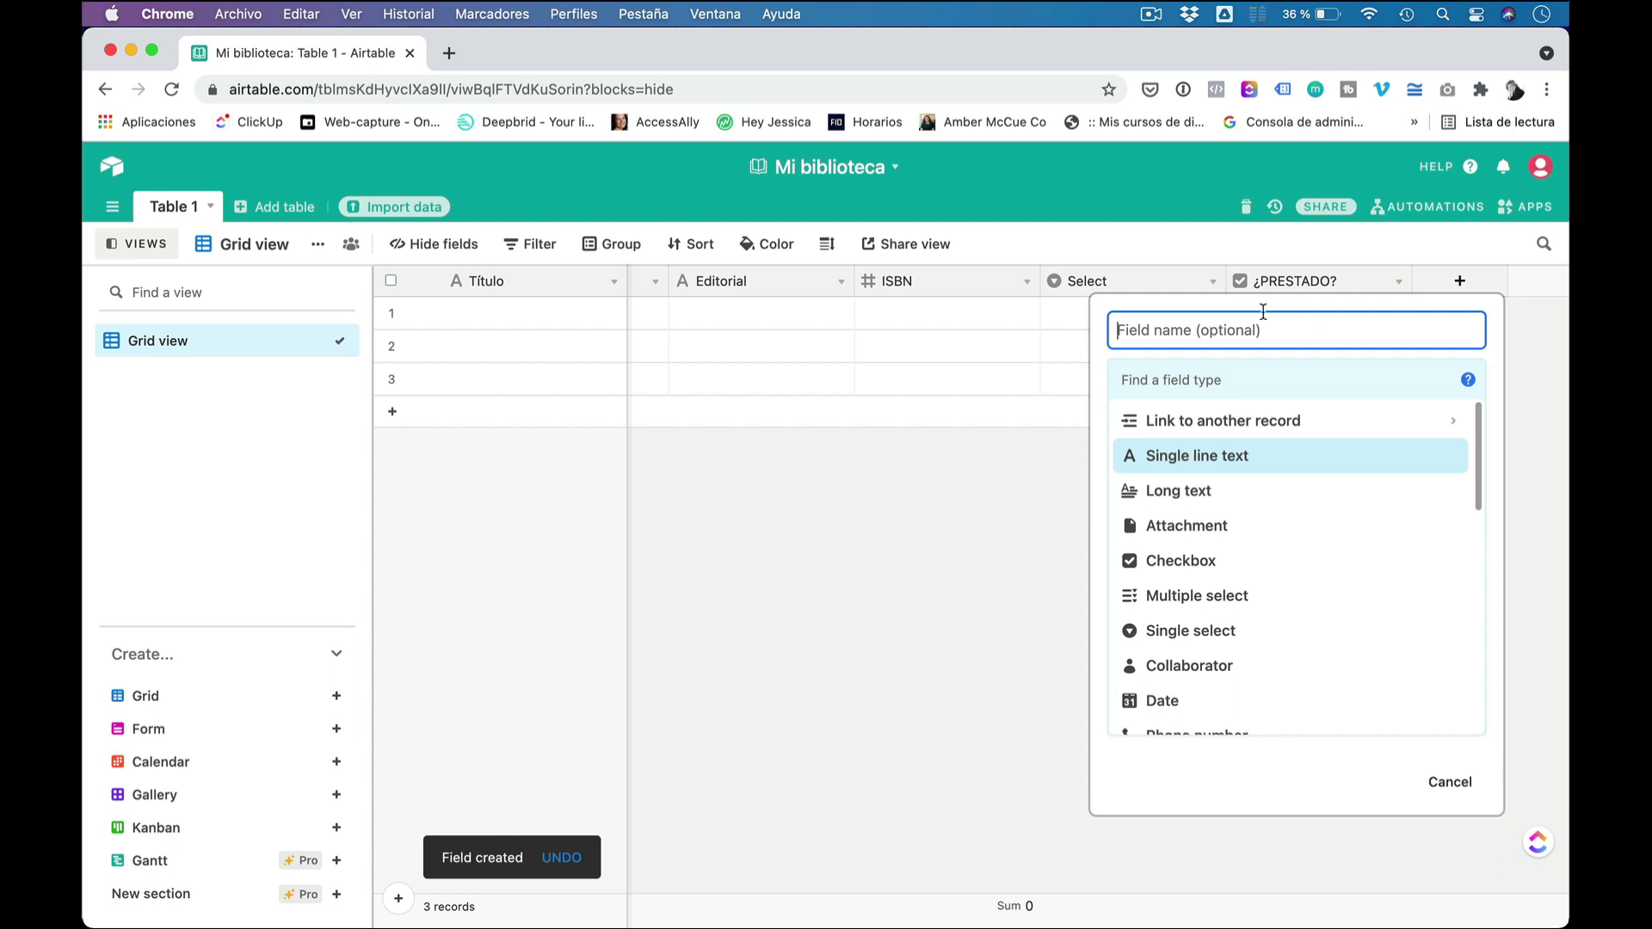
type("¿")
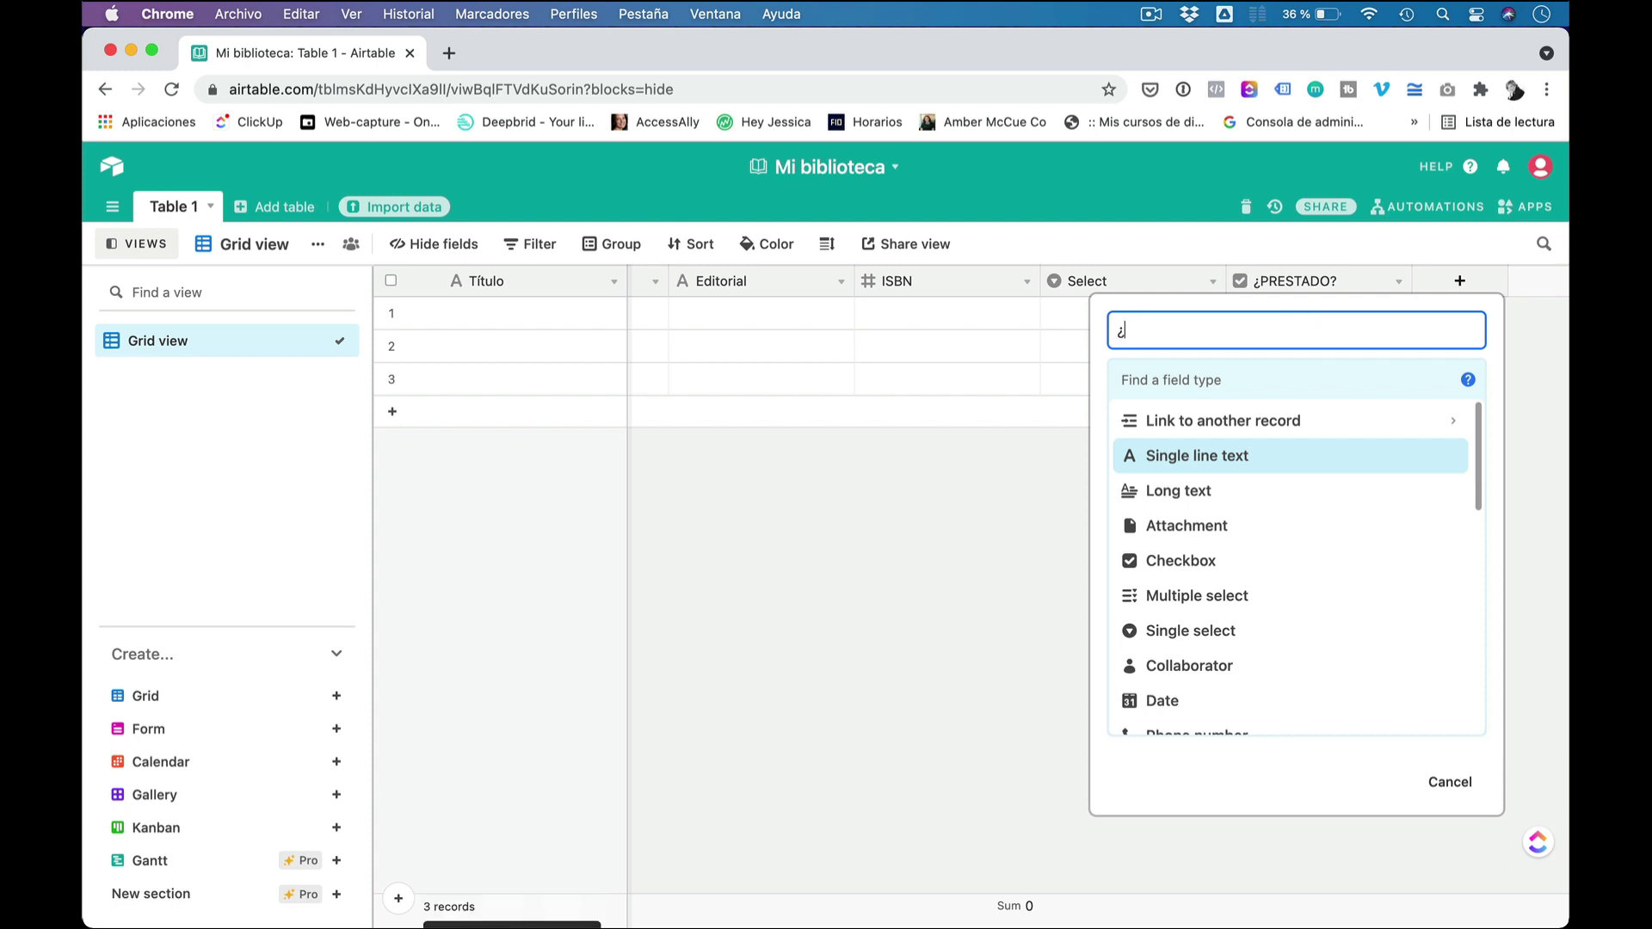
type("A QUIÉN?")
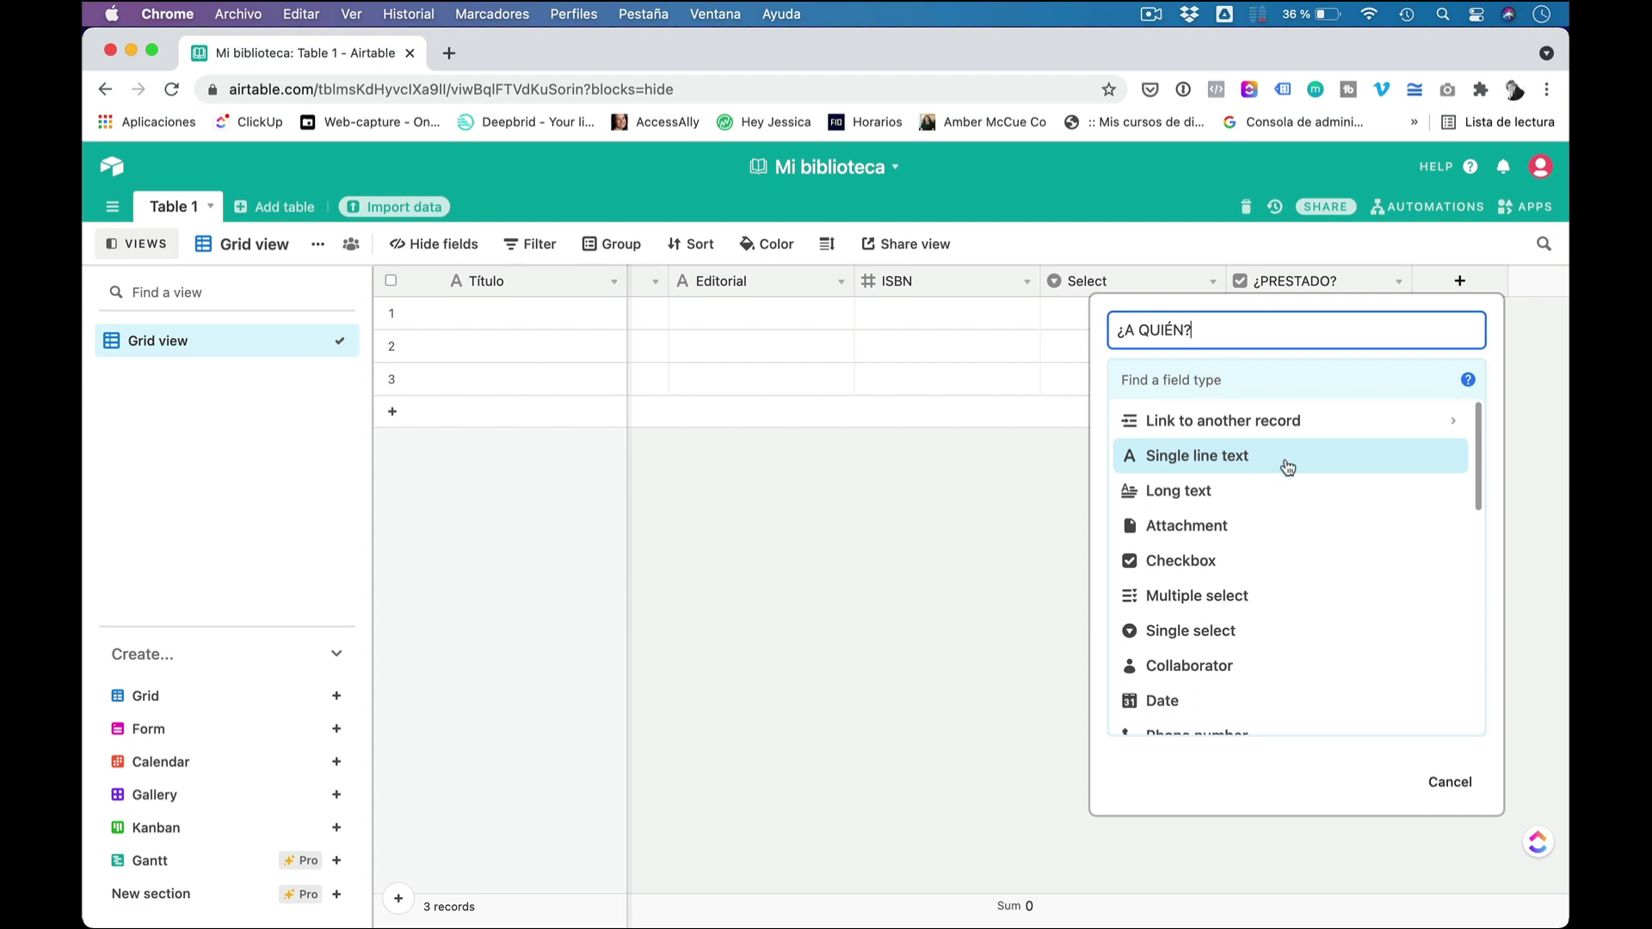
scroll(1287, 468, "down", 1)
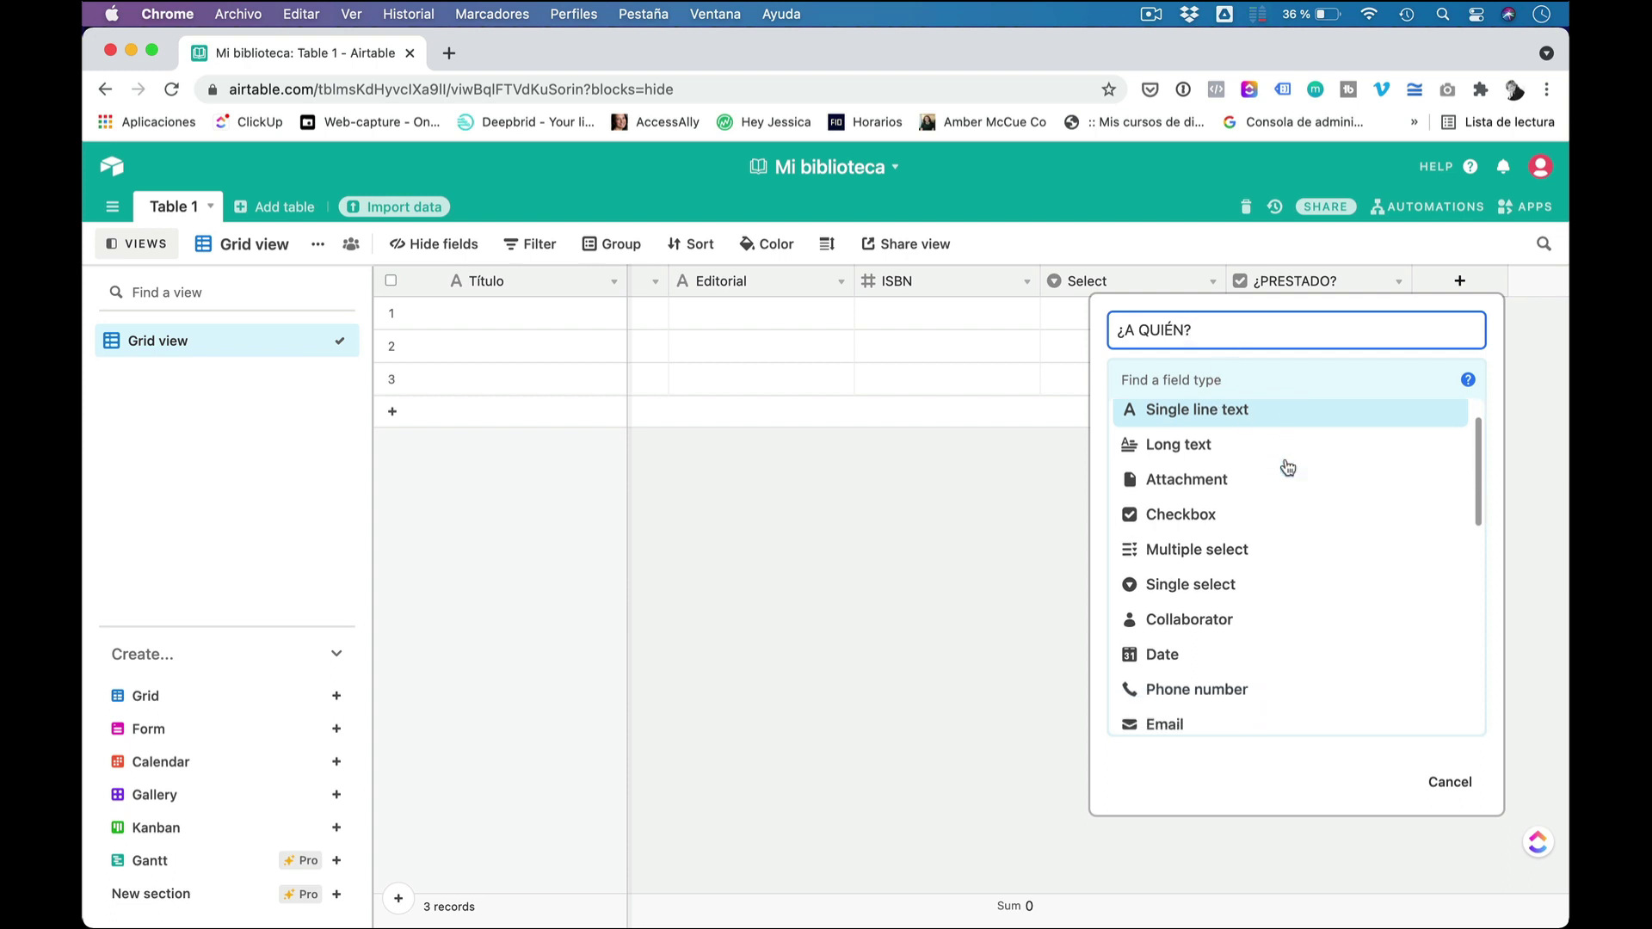
scroll(1359, 461, "up", 1)
left_click(1433, 454)
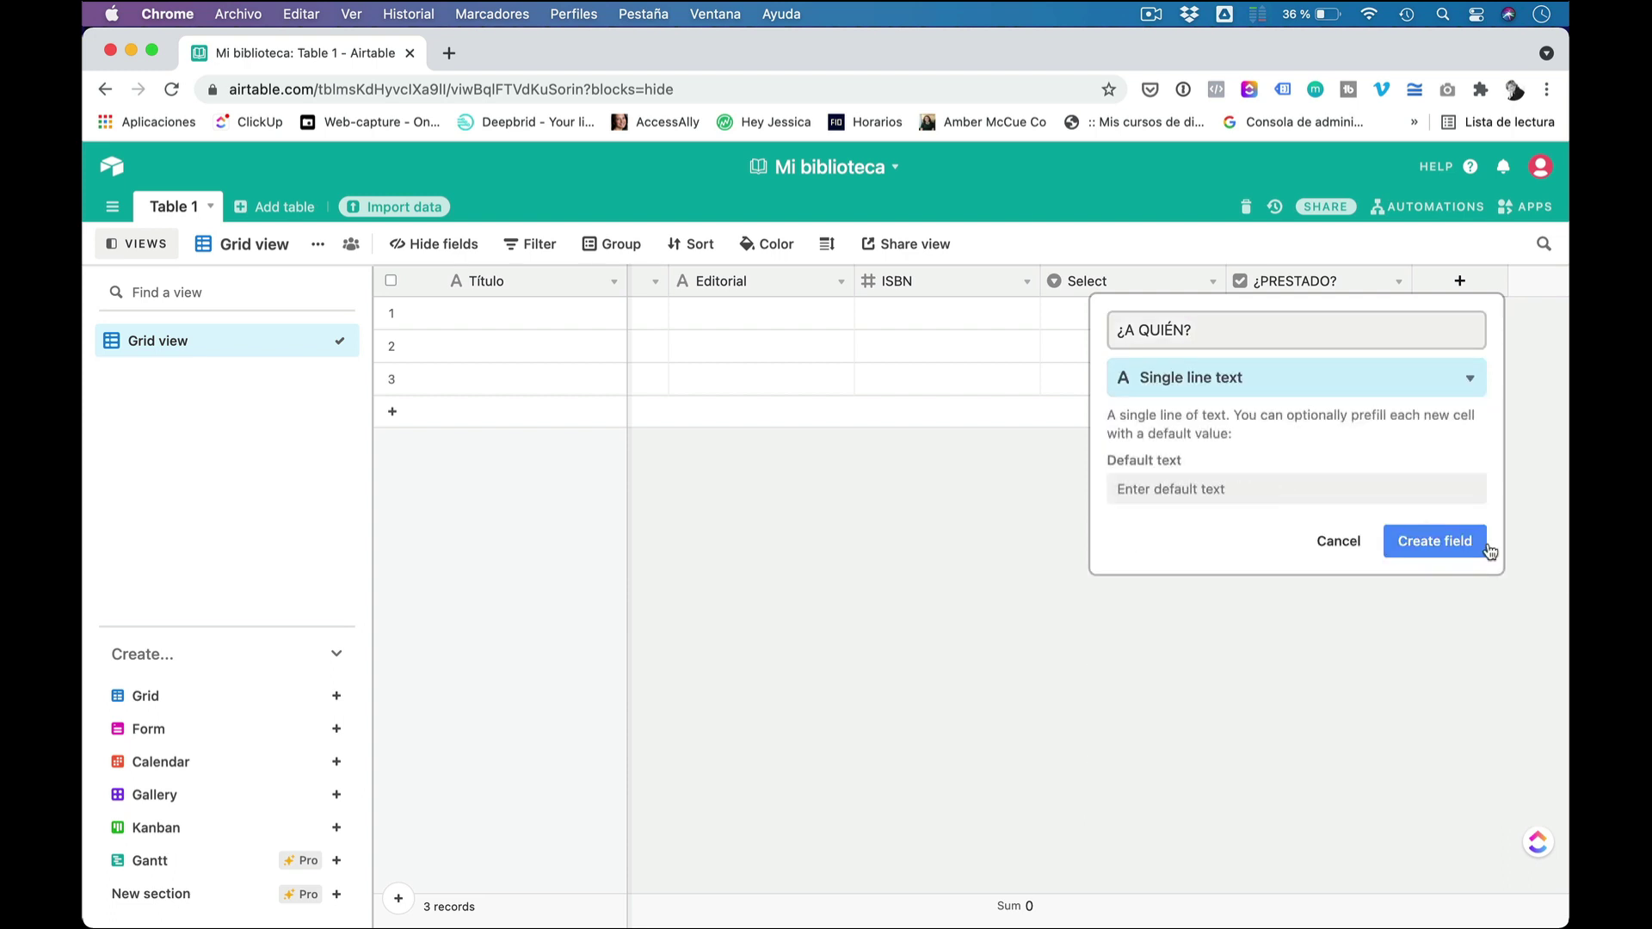
left_click(1439, 542)
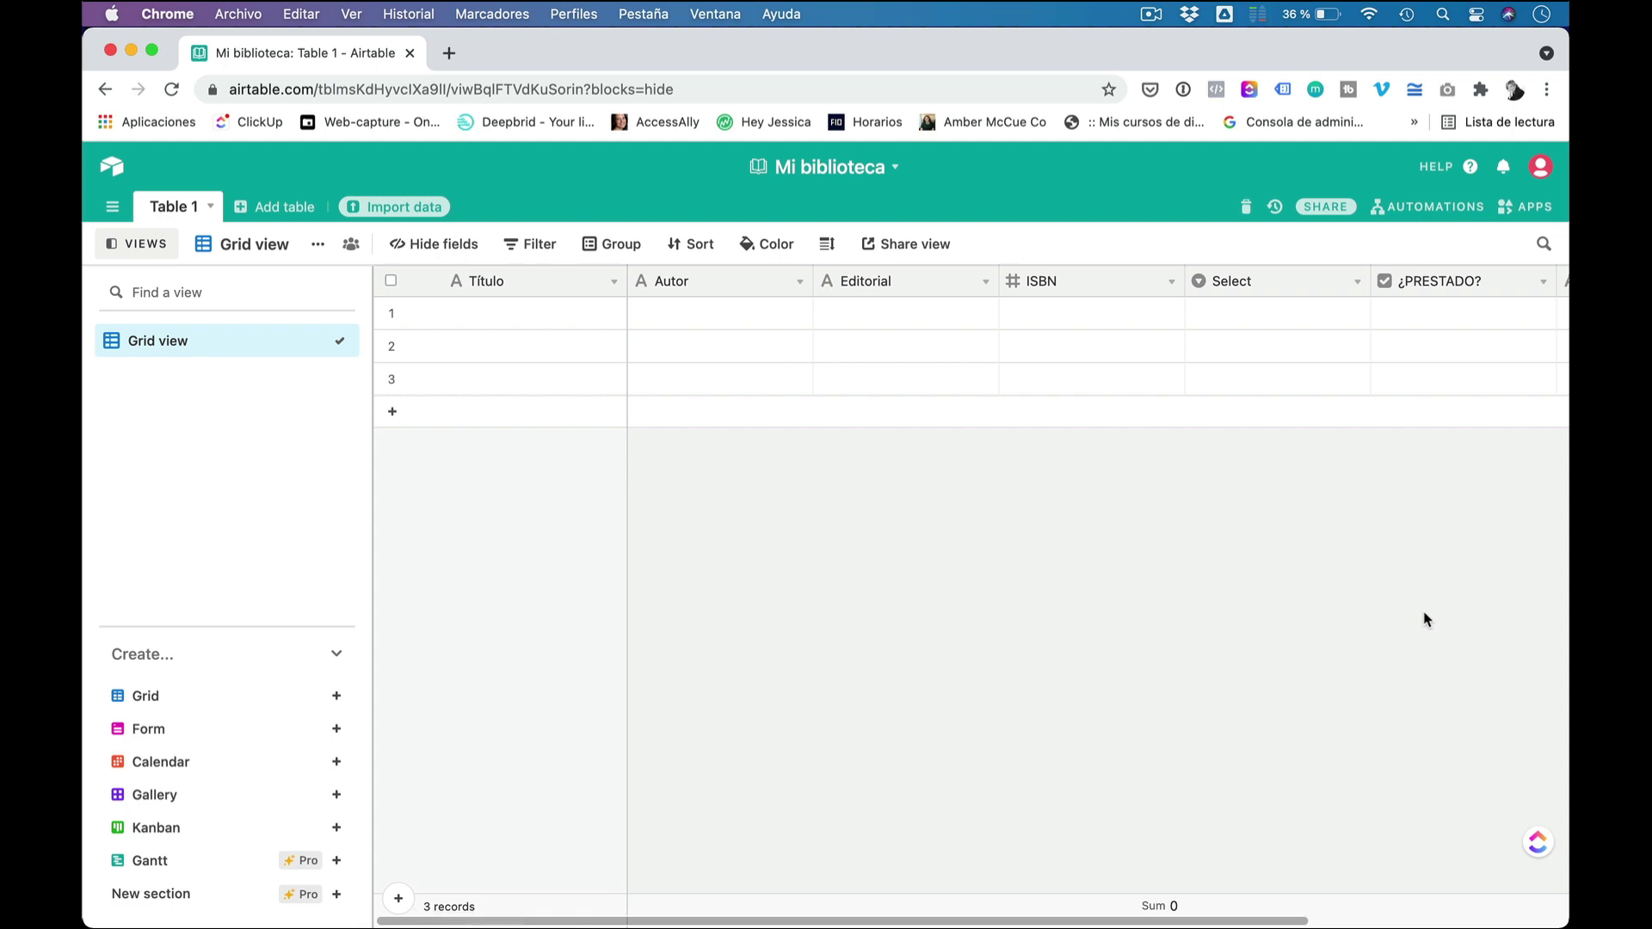
Step: Fill in the first record with Título "El Quijote", Autor "Miguel de Cervantes", Editorial "Planeta" and ISBN 123456789
left_click(511, 323)
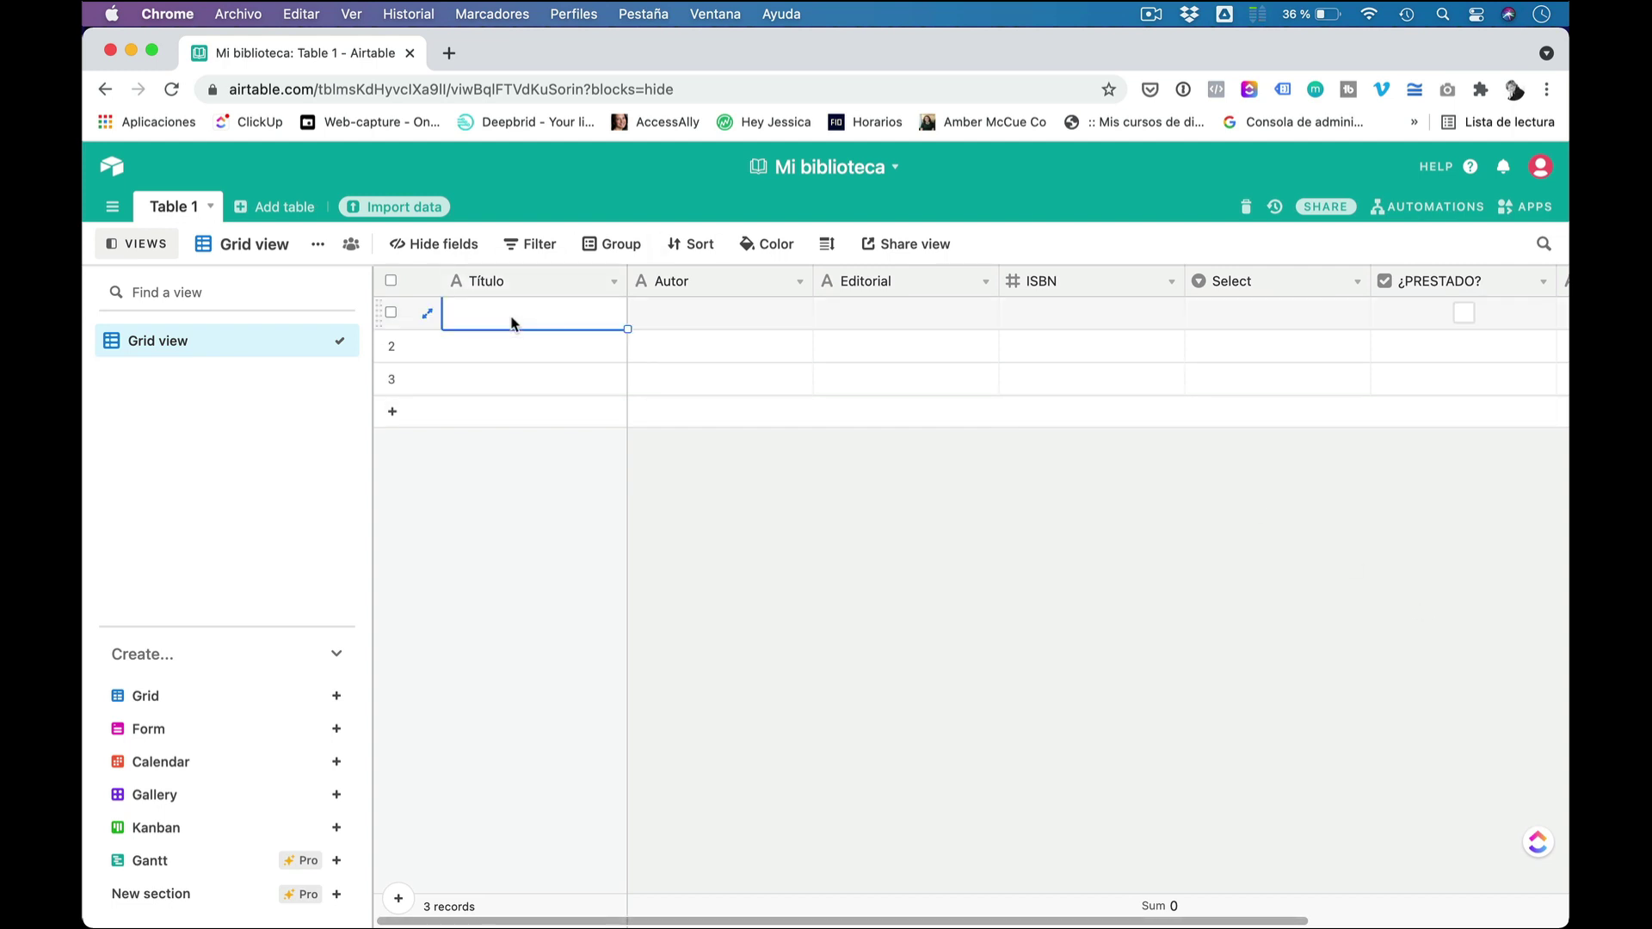
type("El Quijote")
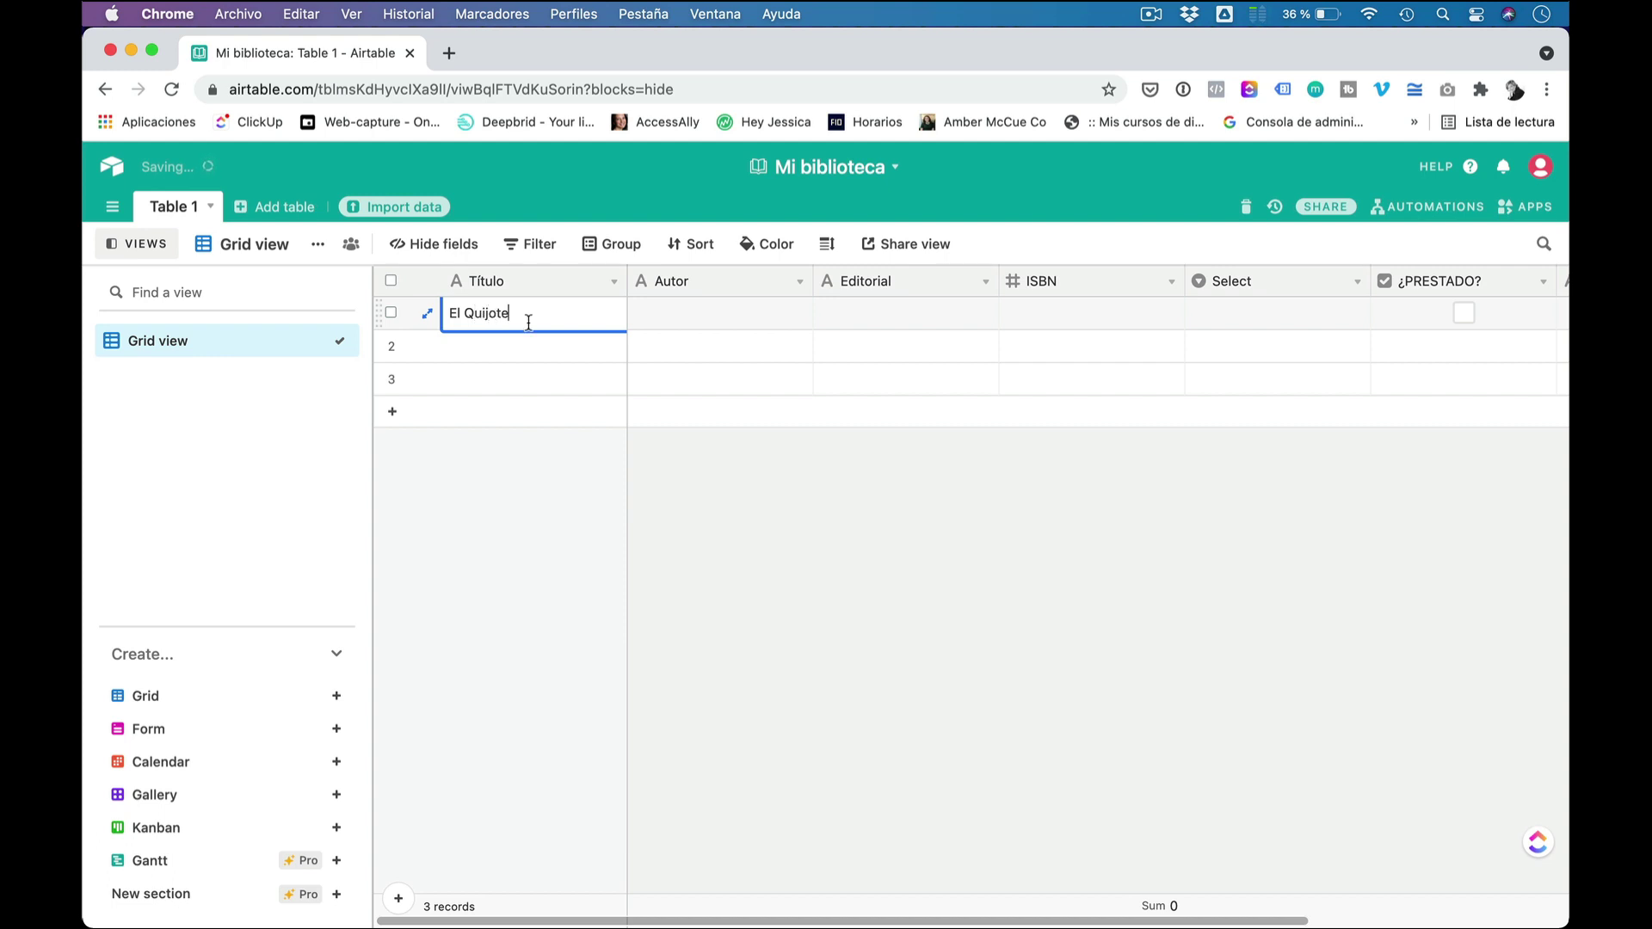
left_click(680, 326)
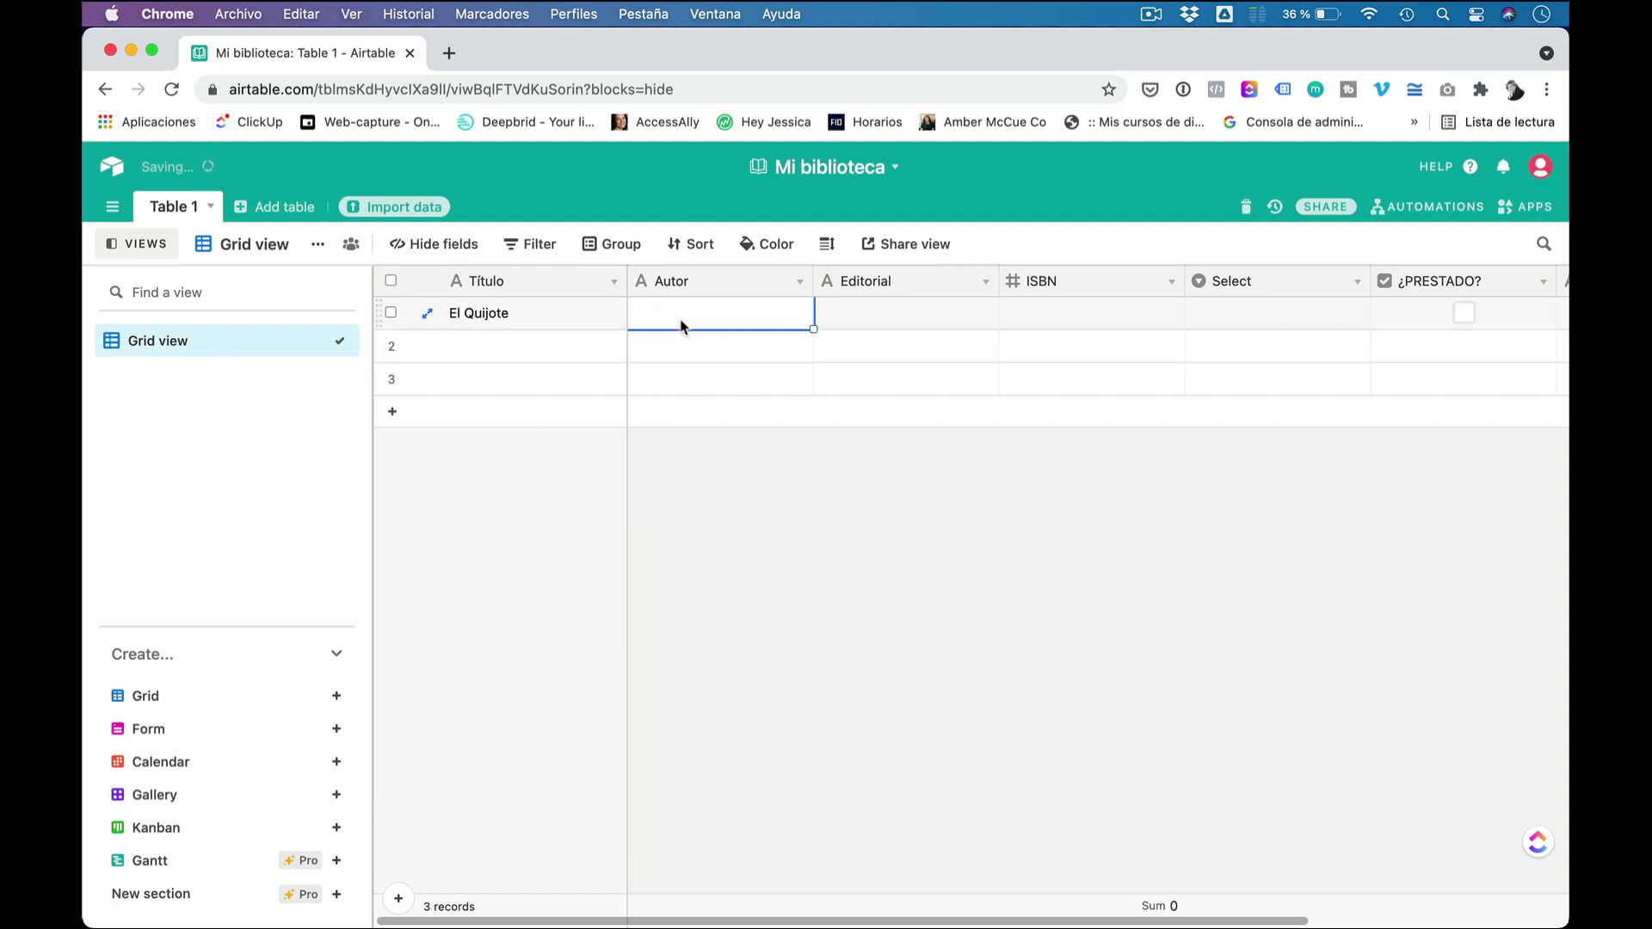
type("Miguel de Cervantes")
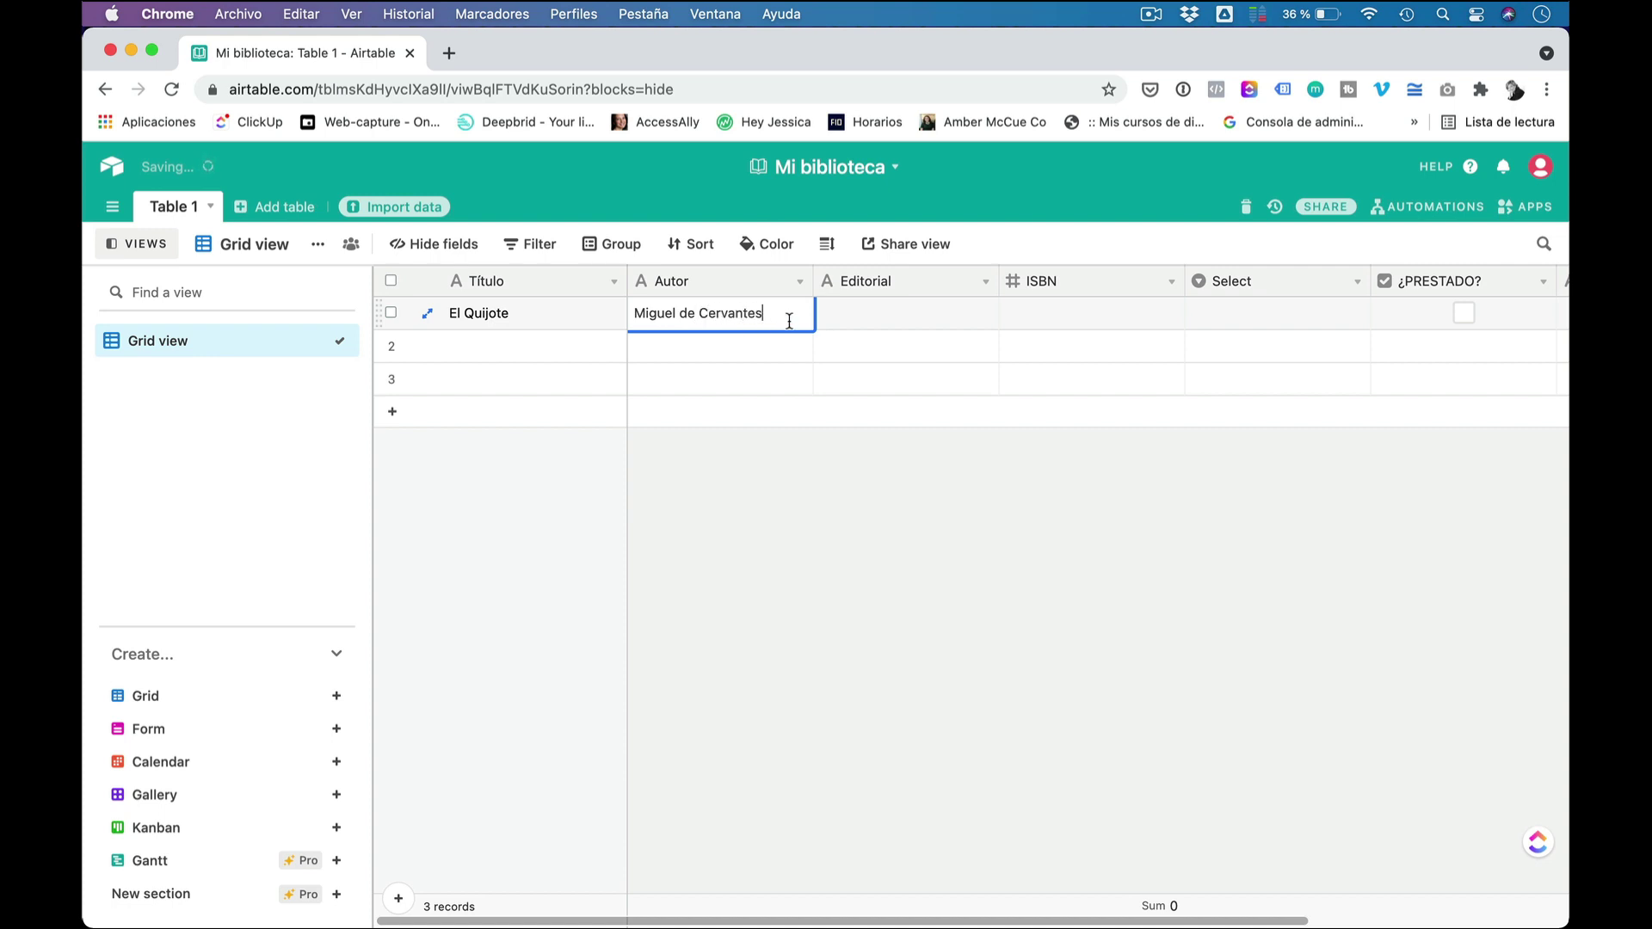
left_click(873, 321)
type("Planeta")
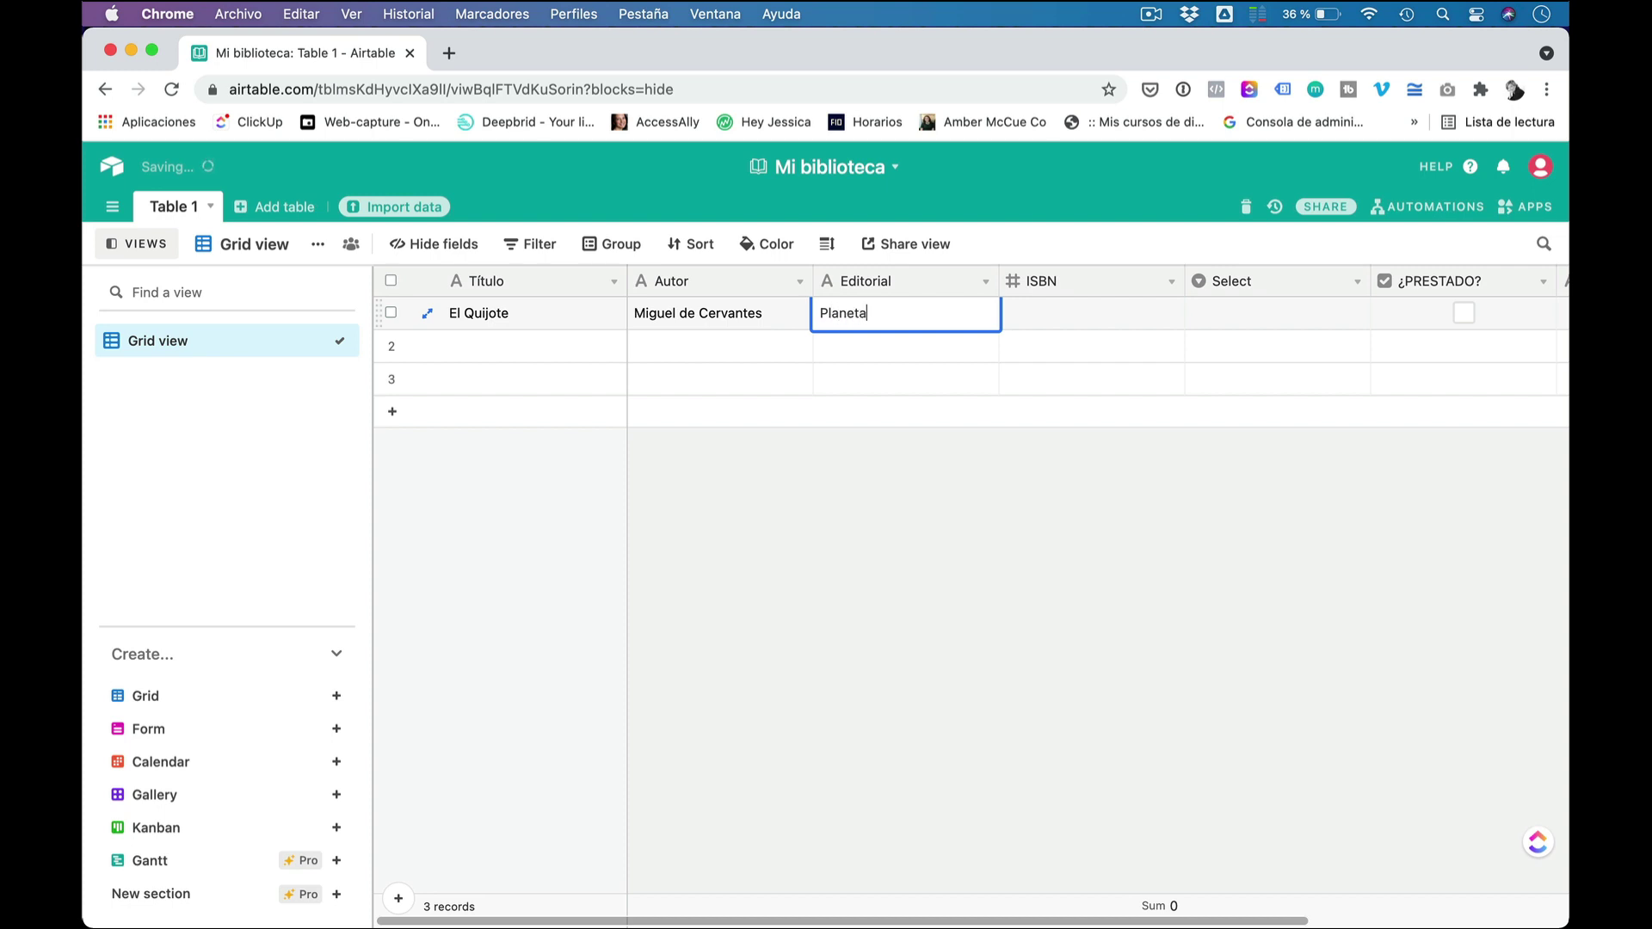
left_click(1099, 320)
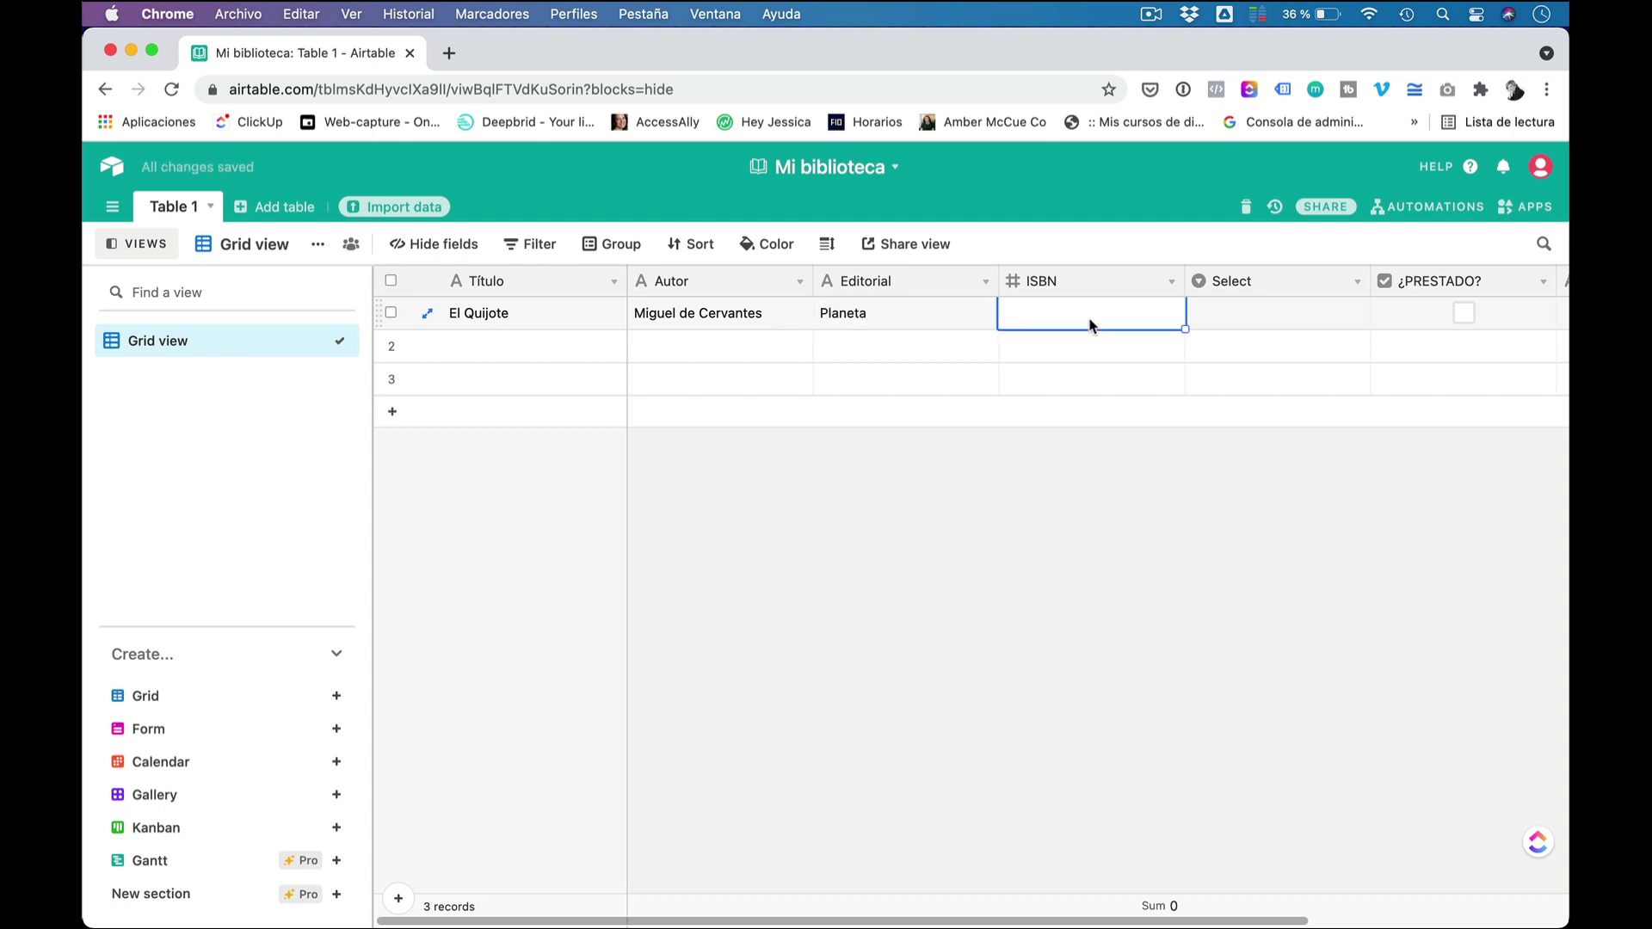
type("123456789")
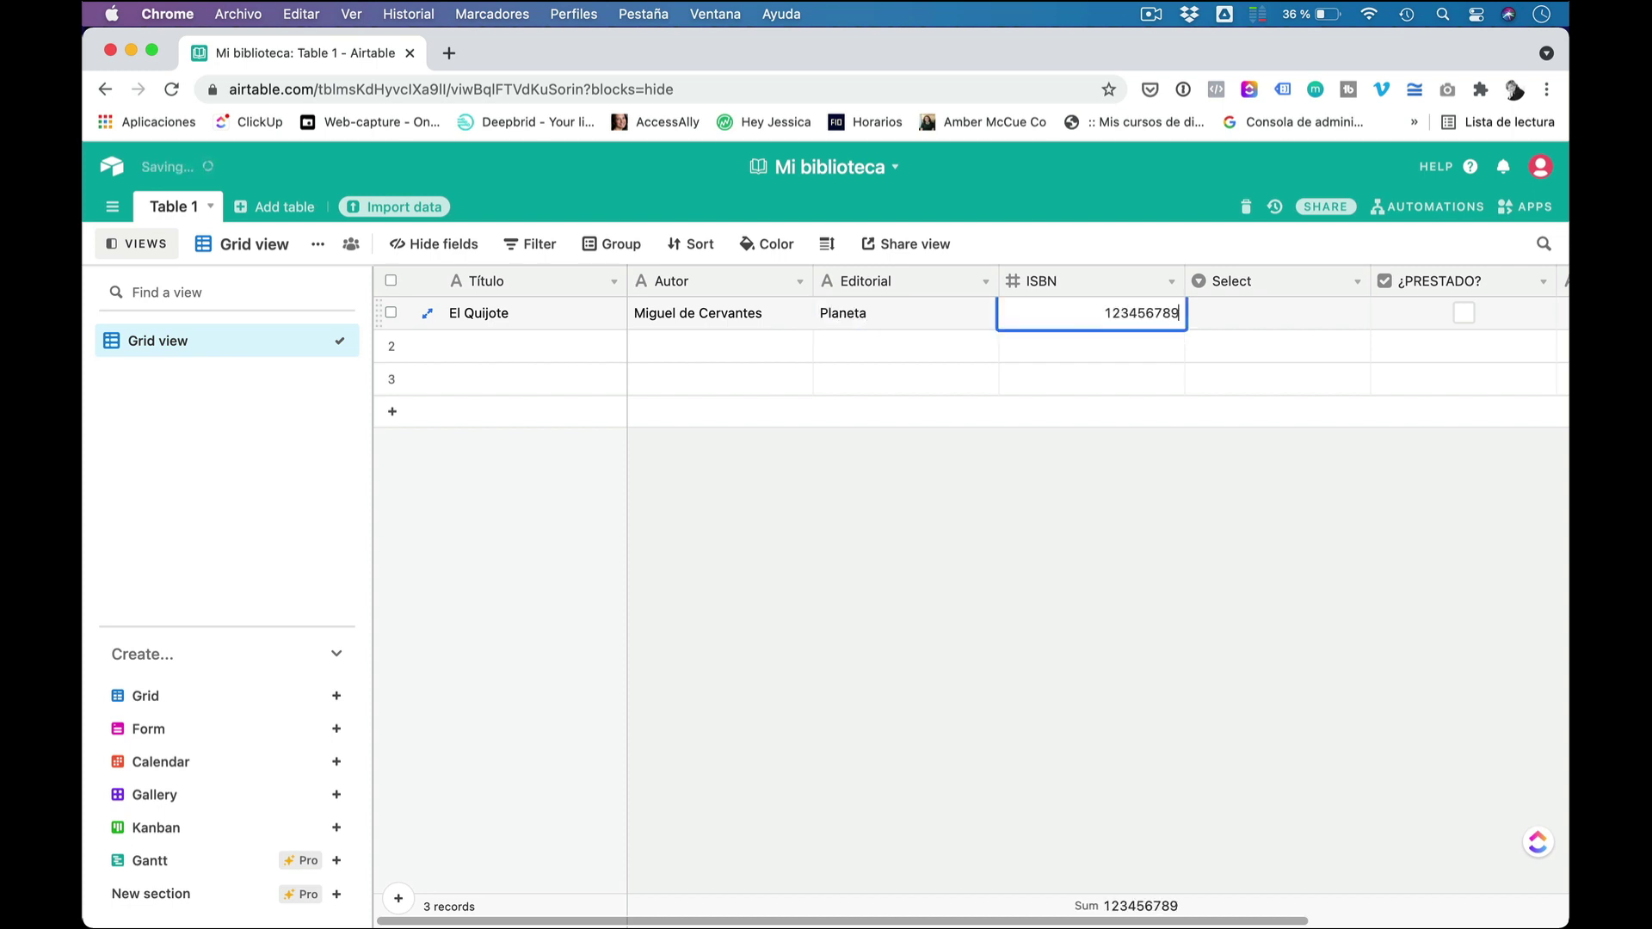
Step: Set the Select field of the El Quijote record to REGULAR
left_click(1261, 313)
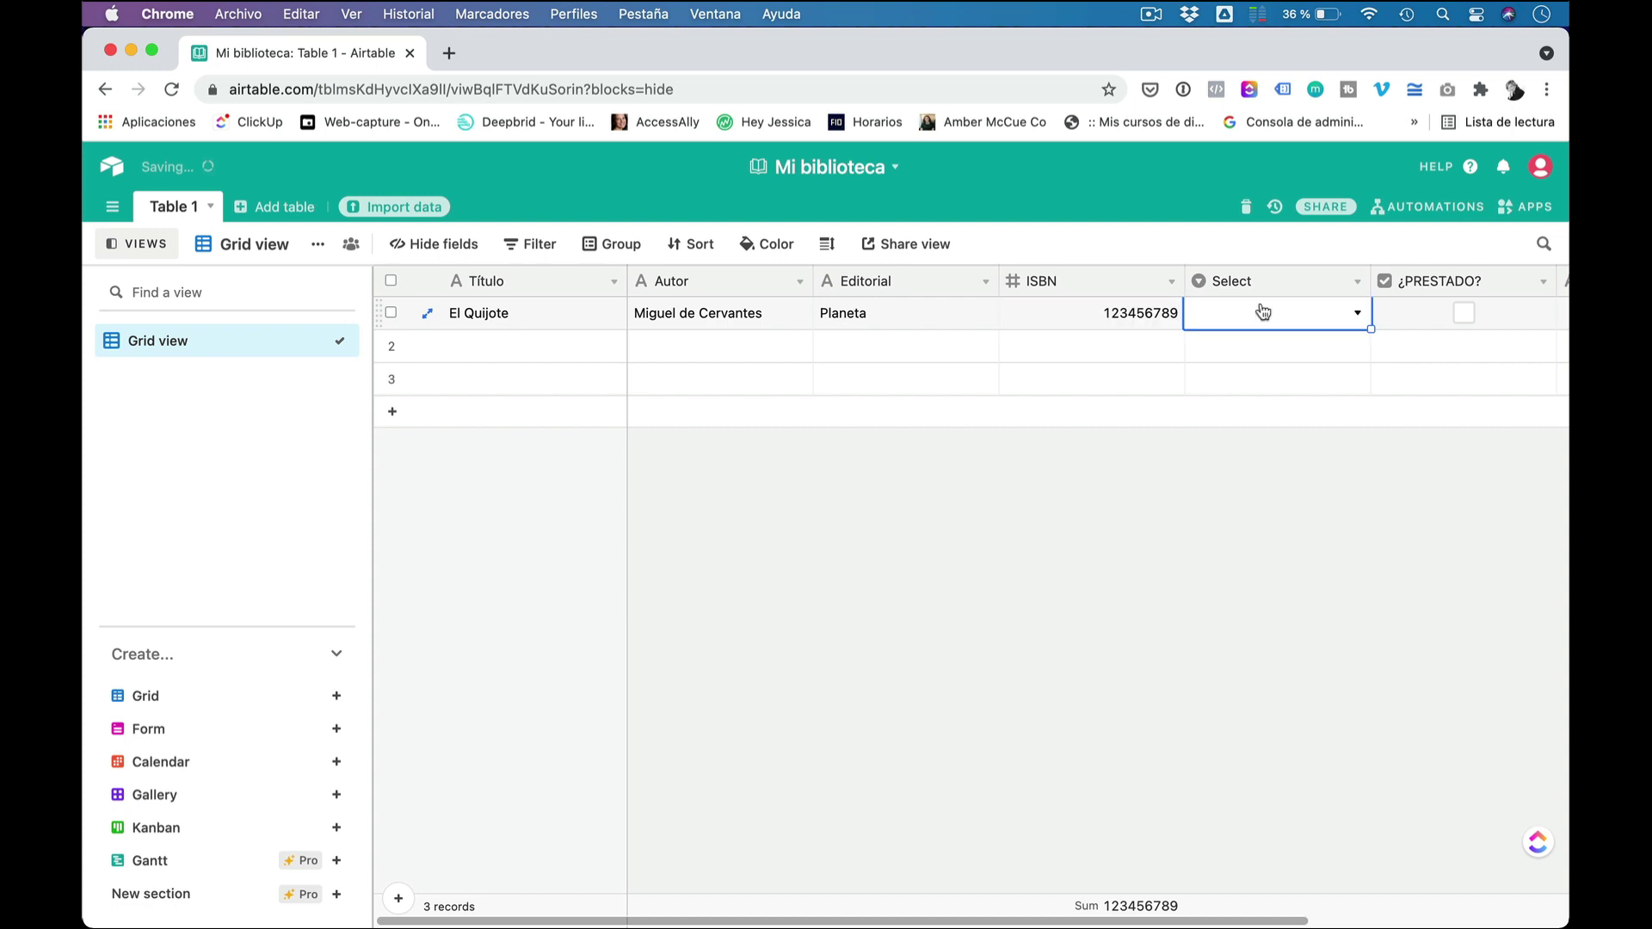
left_click(1357, 315)
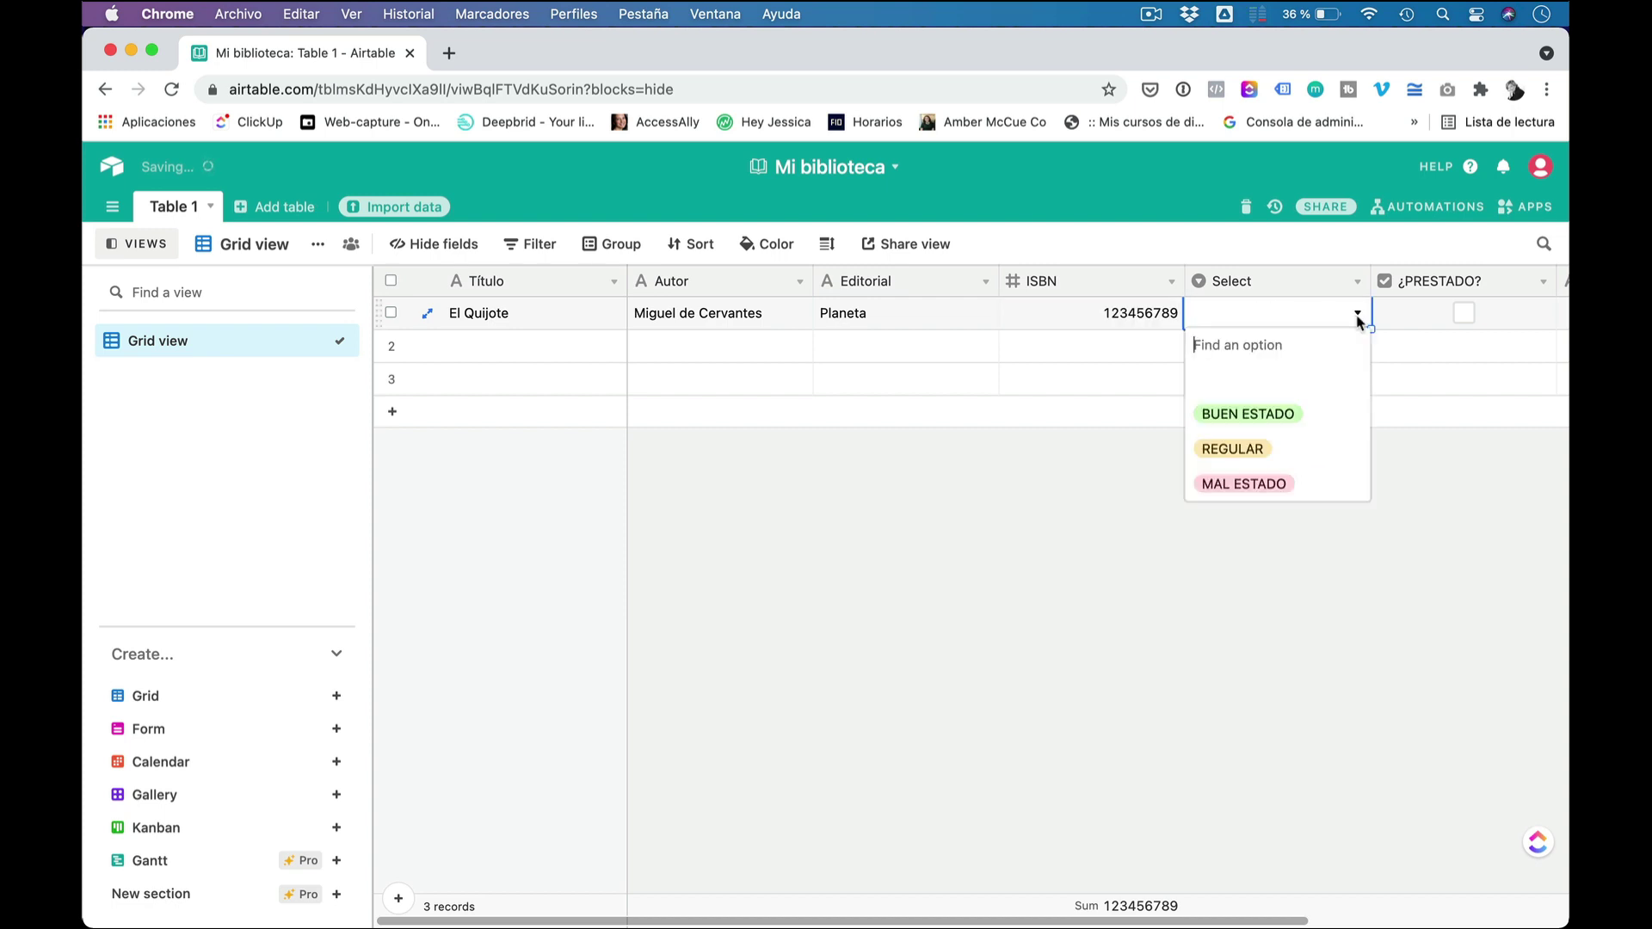
left_click(1246, 451)
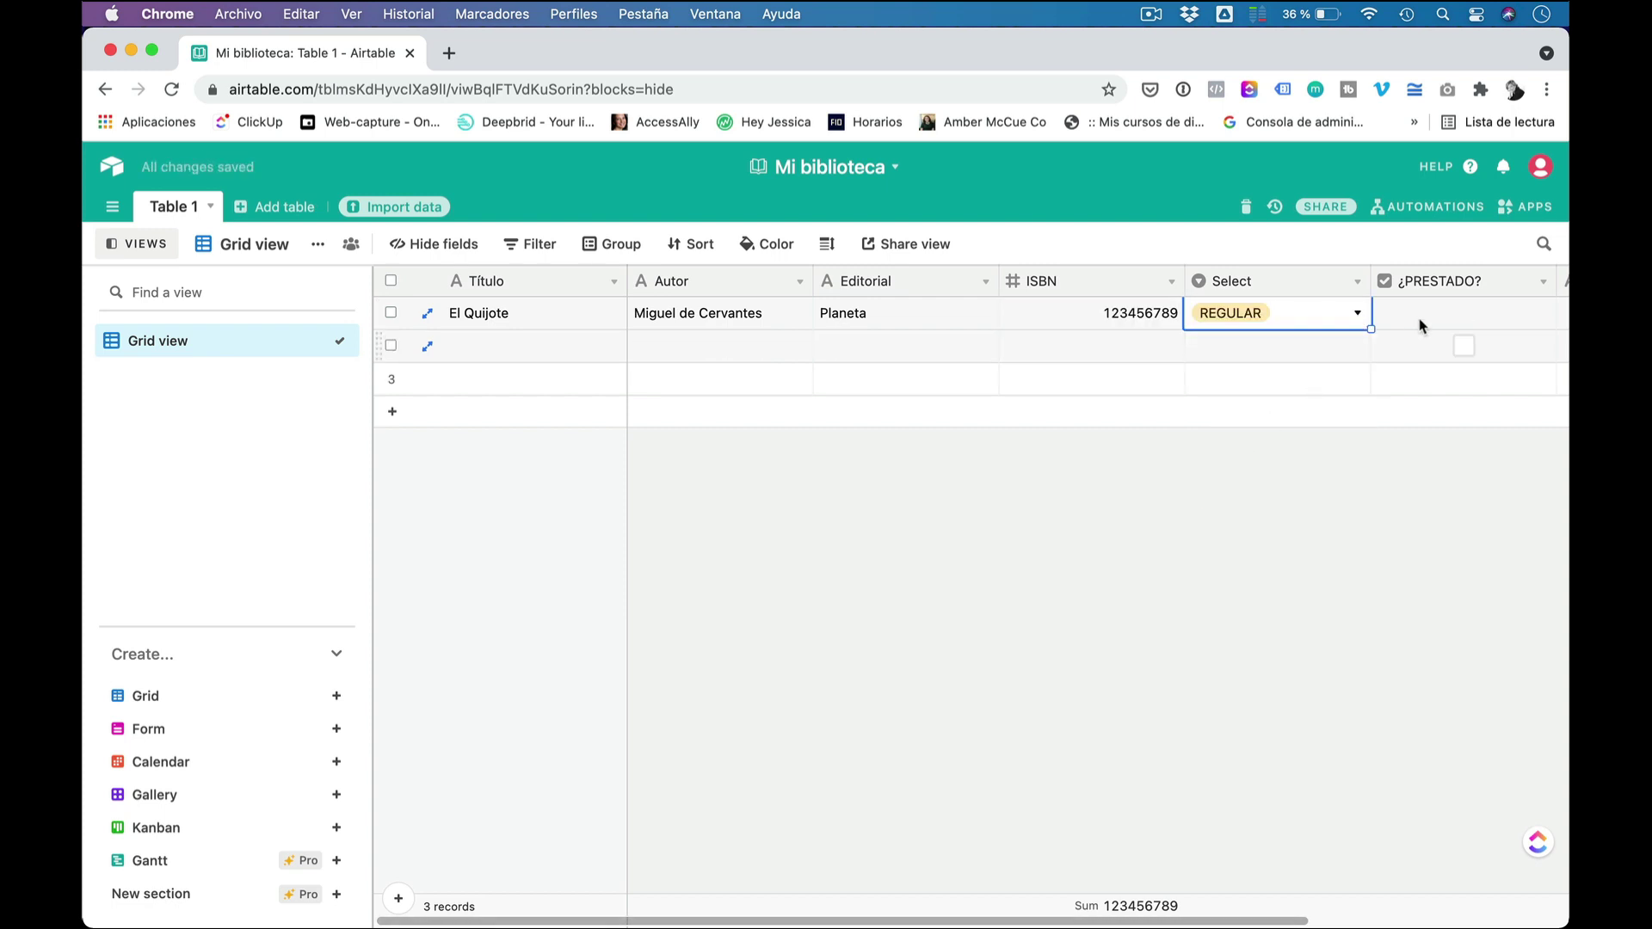
Step: Tick ¿PRESTADO? for the El Quijote record and enter the borrower's first name in ¿A QUIÉN?
scroll(1238, 441, "right", 5)
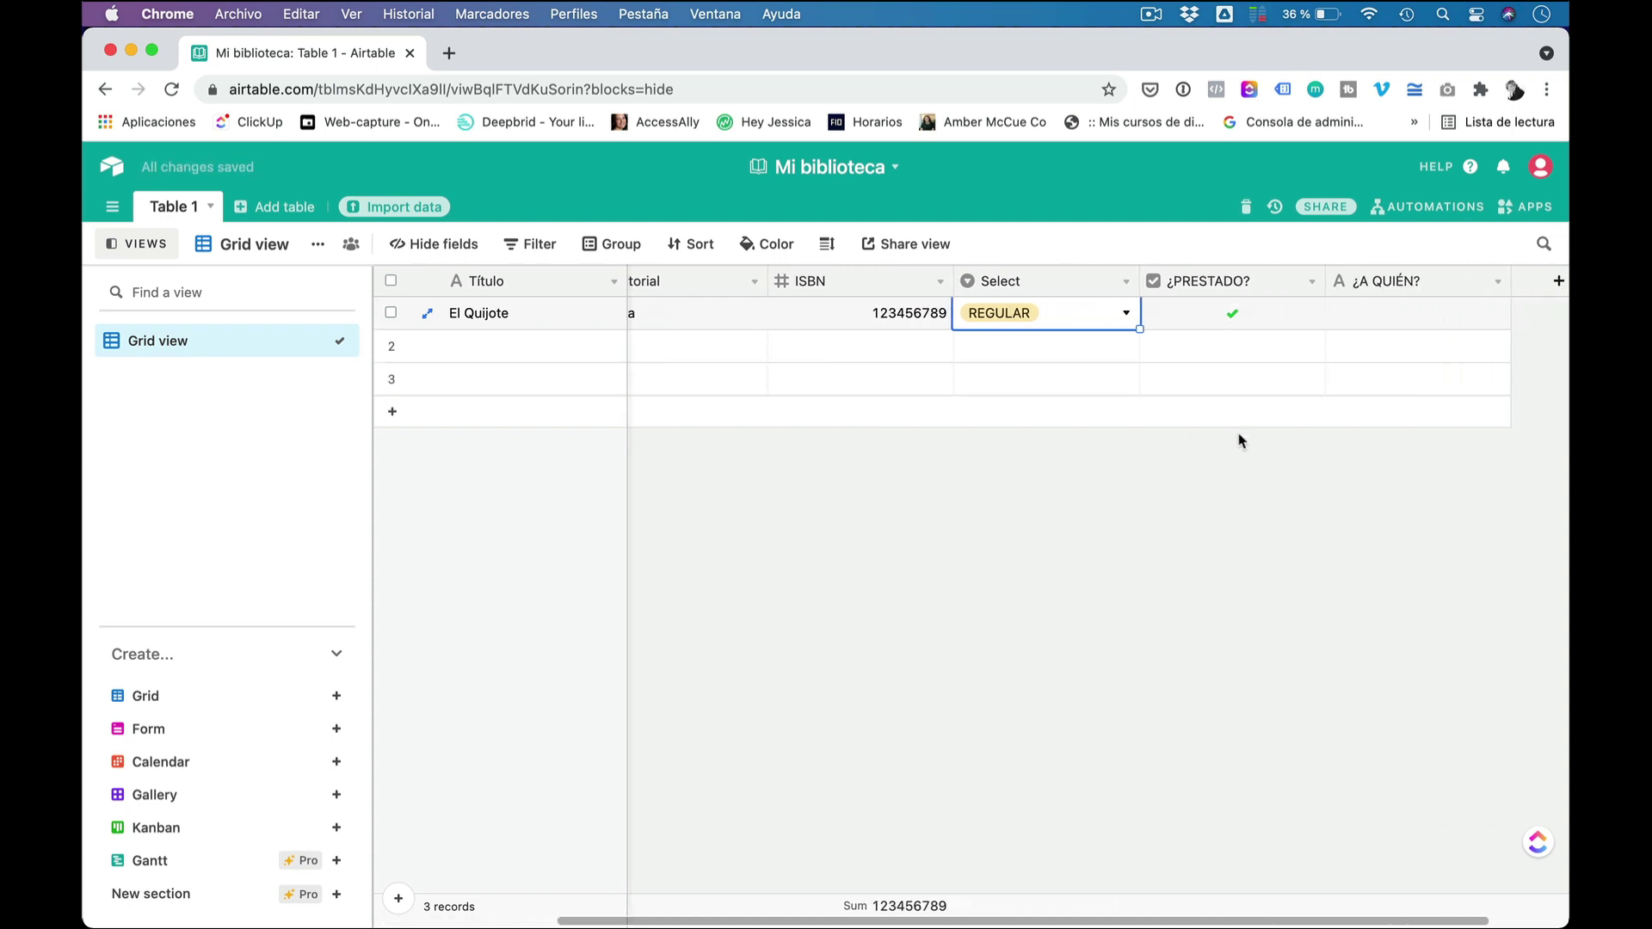
left_click(1394, 320)
type("Ma")
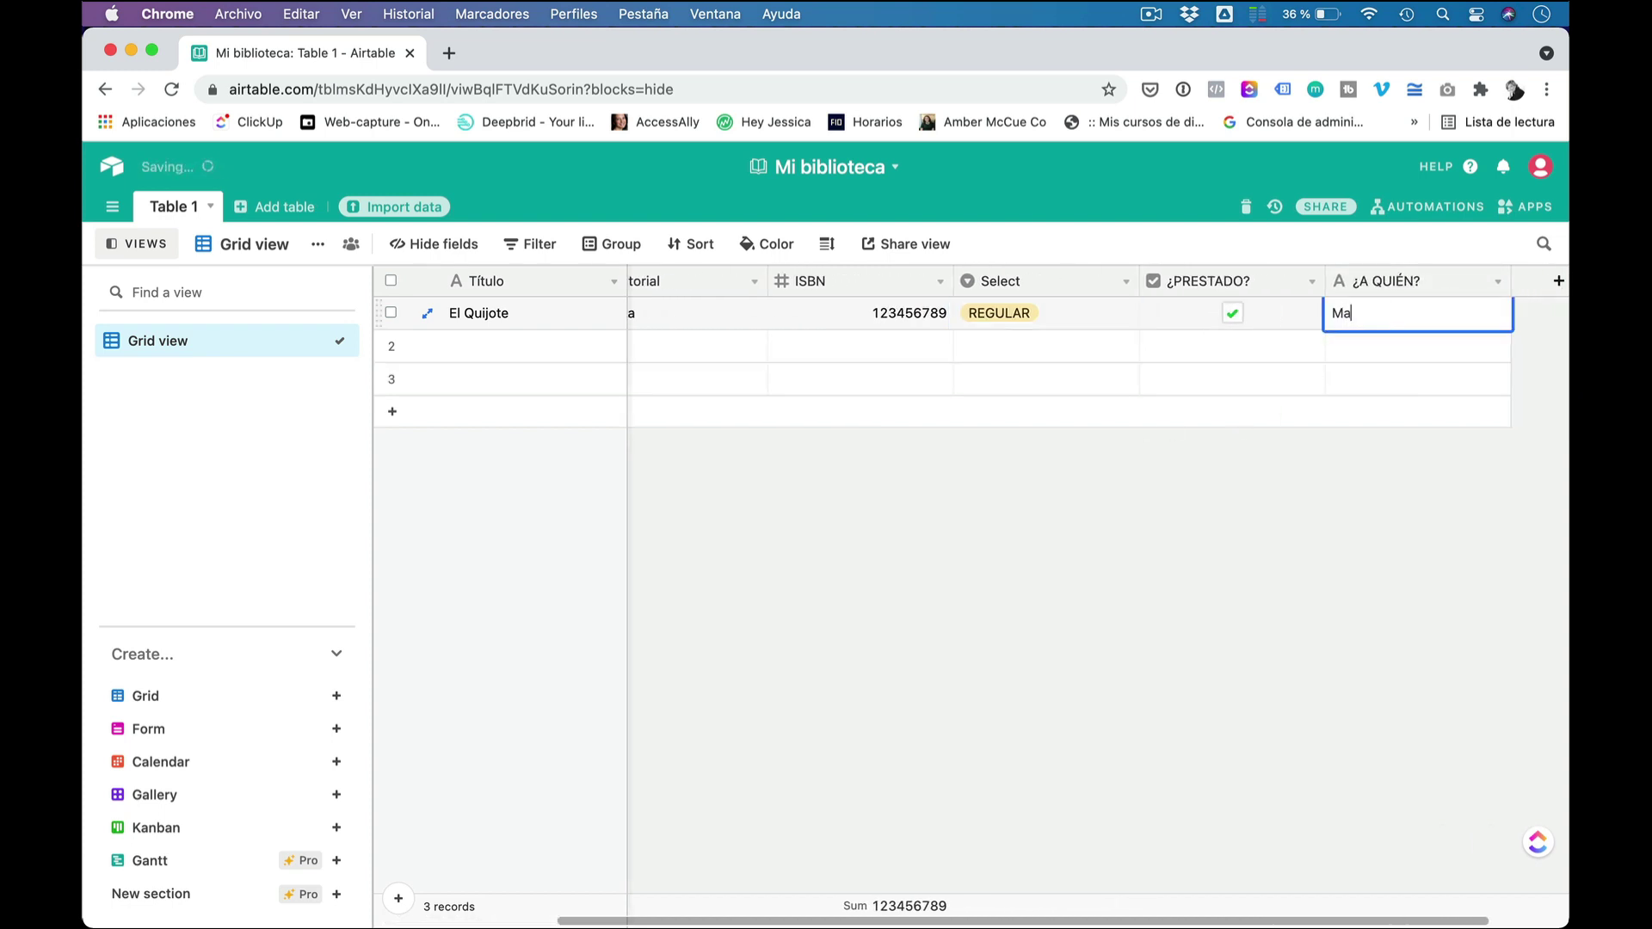
type("ría")
left_click(1372, 509)
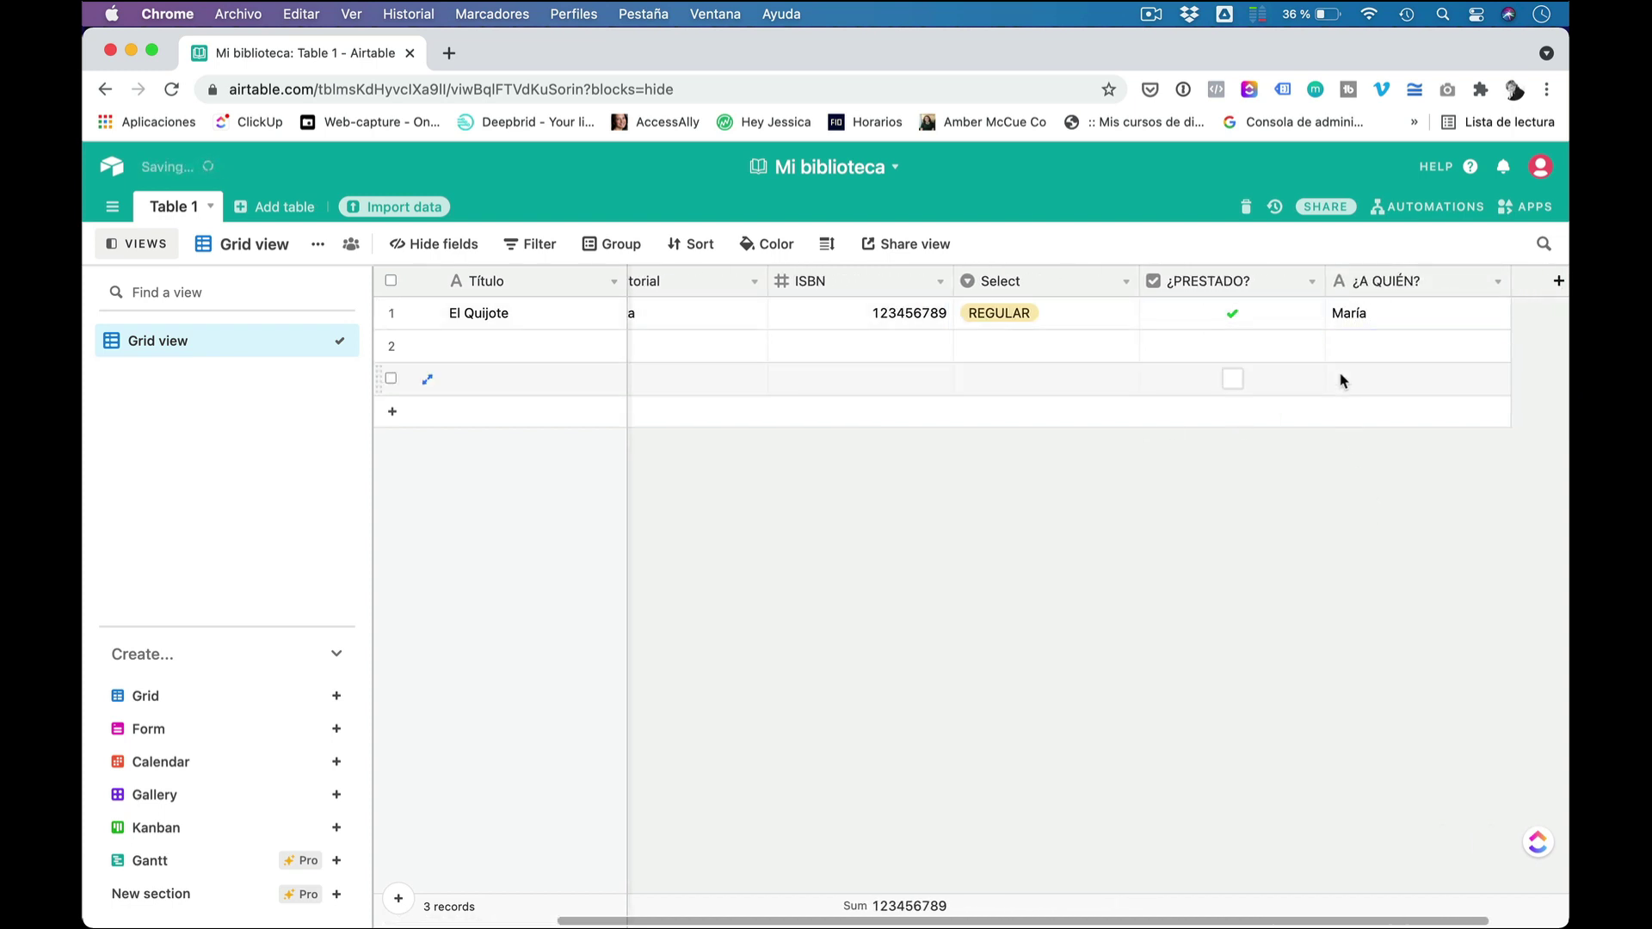
scroll(1339, 376, "left", 5)
scroll(1340, 381, "right", 5)
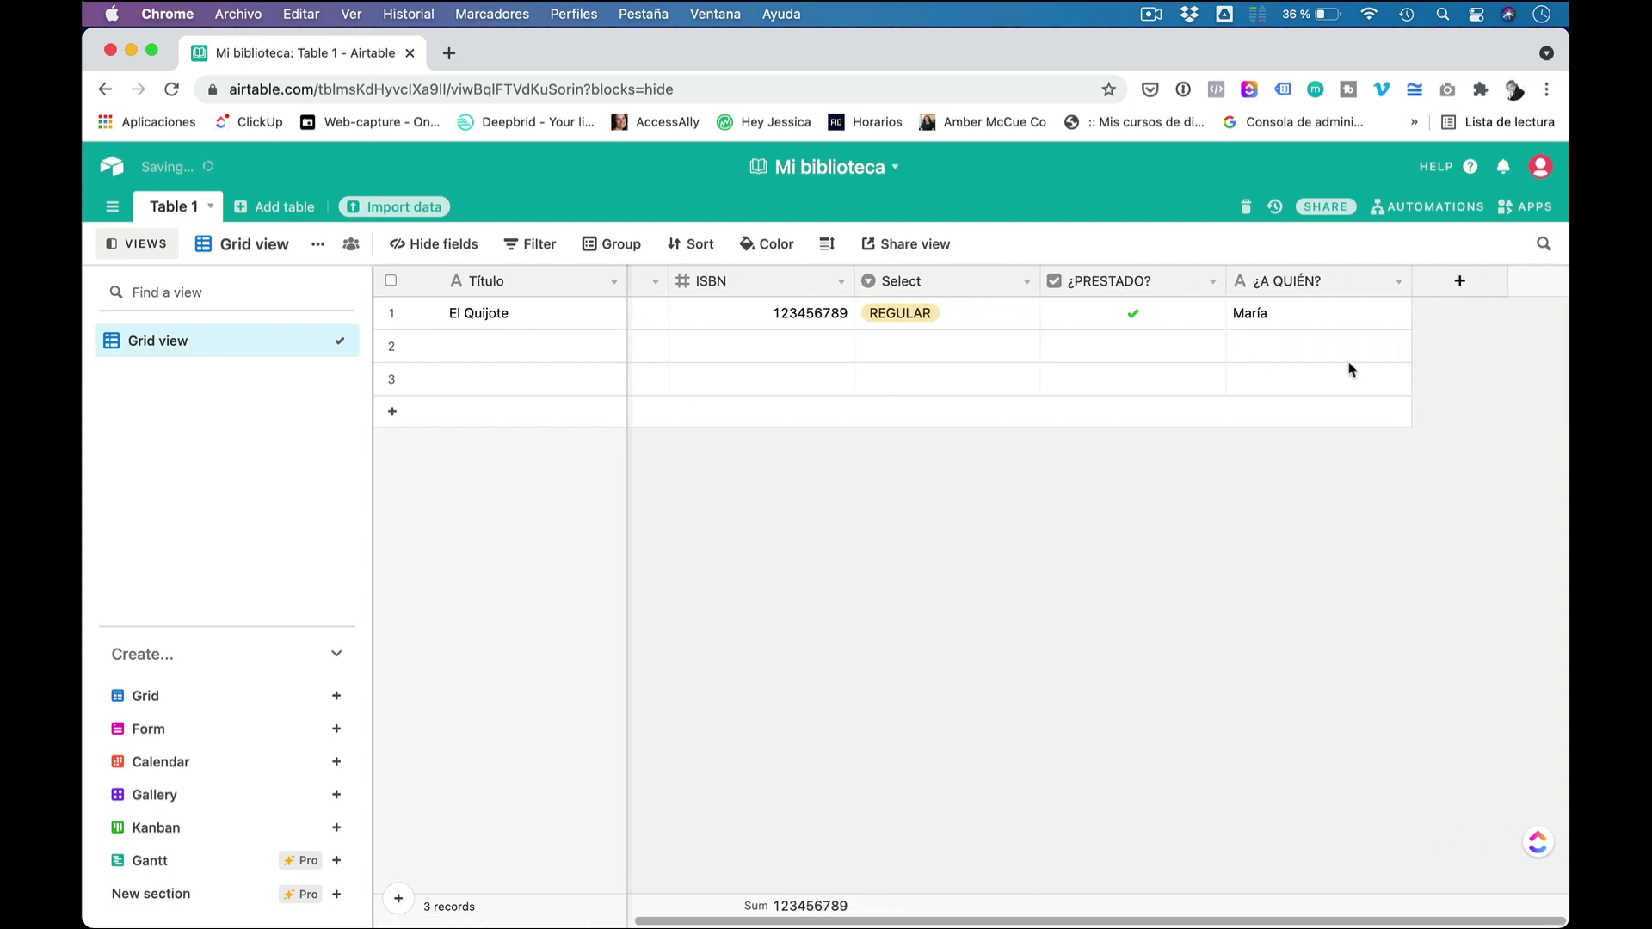
scroll(1375, 337, "left", 5)
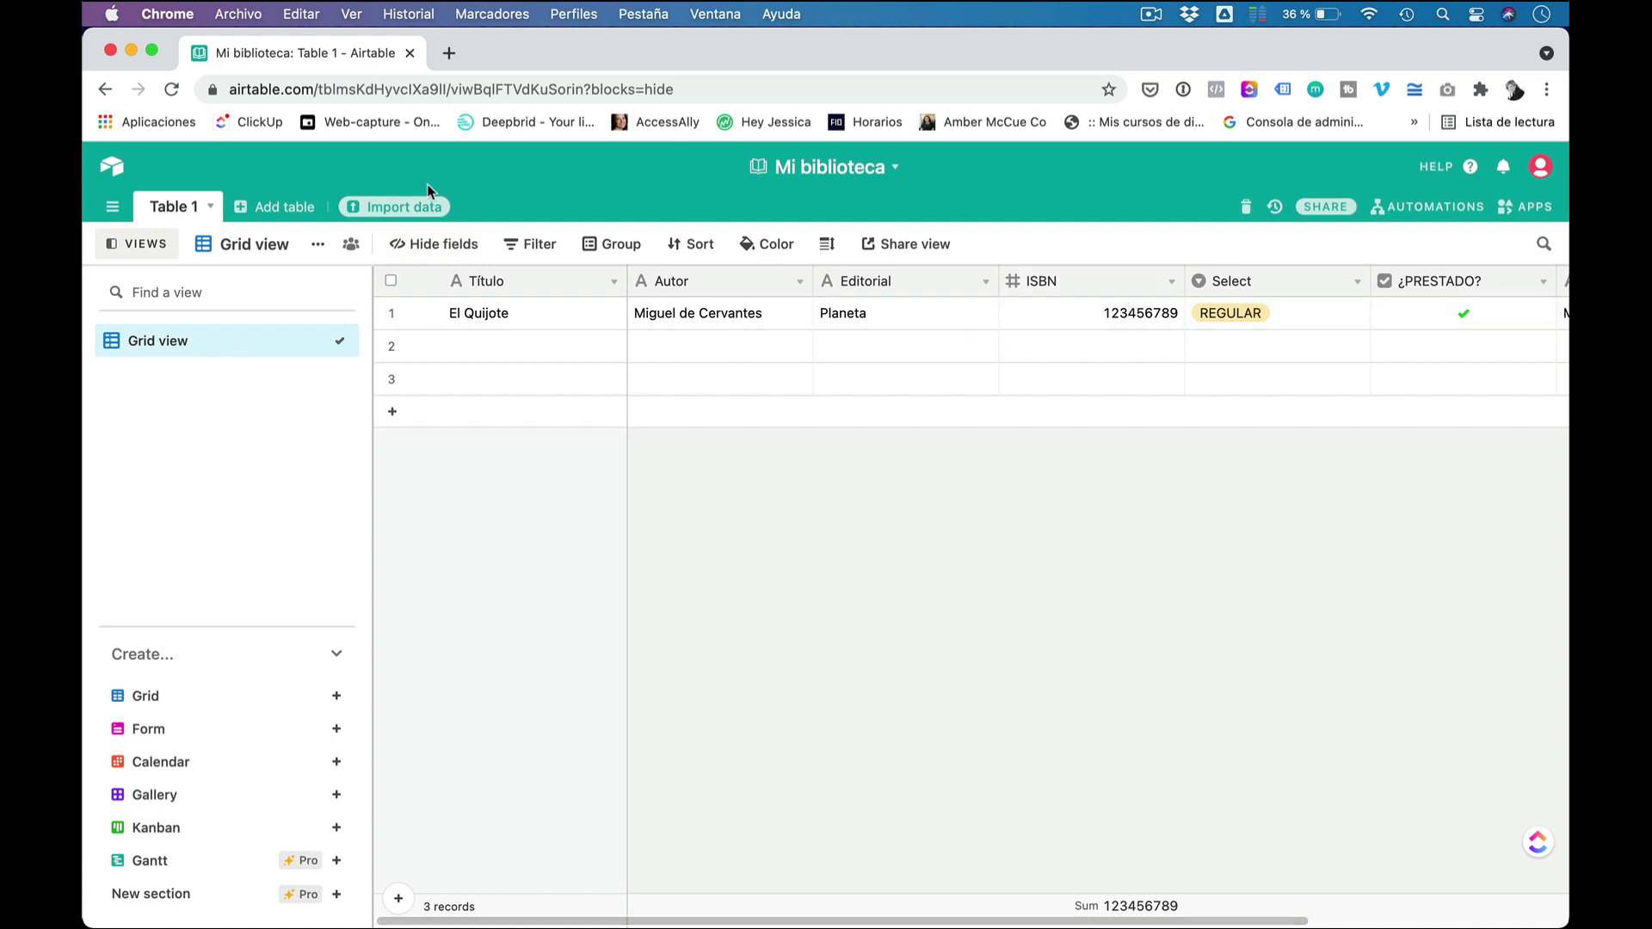
Step: Hide the ISBN field from the grid view and look over the remaining columns
left_click(445, 247)
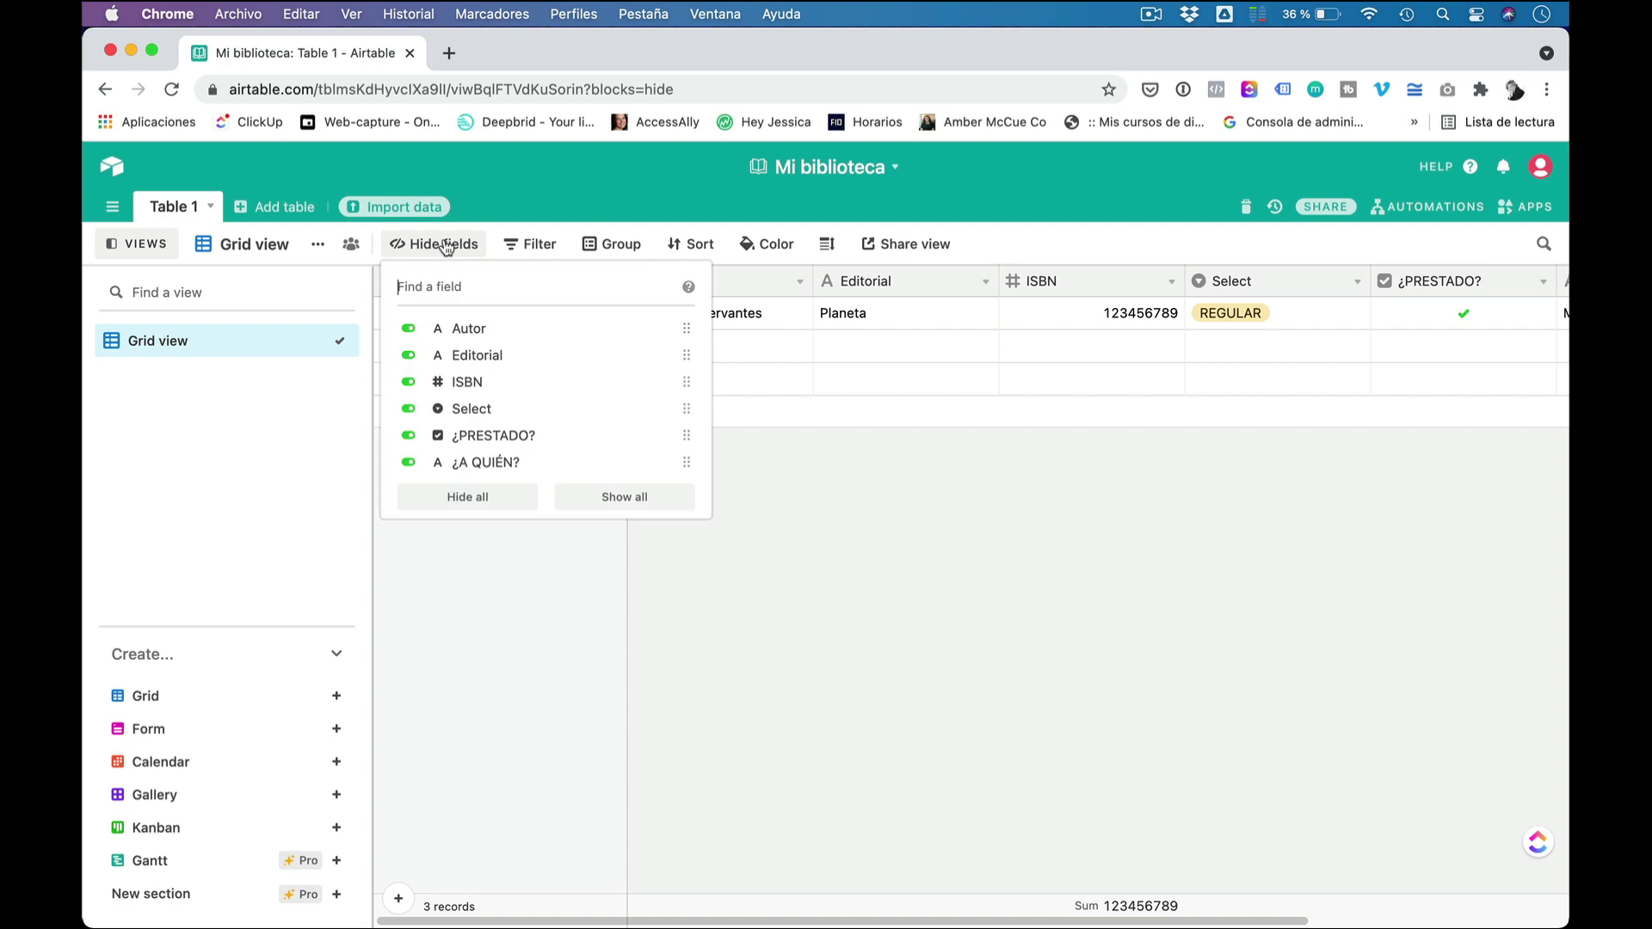
left_click(408, 384)
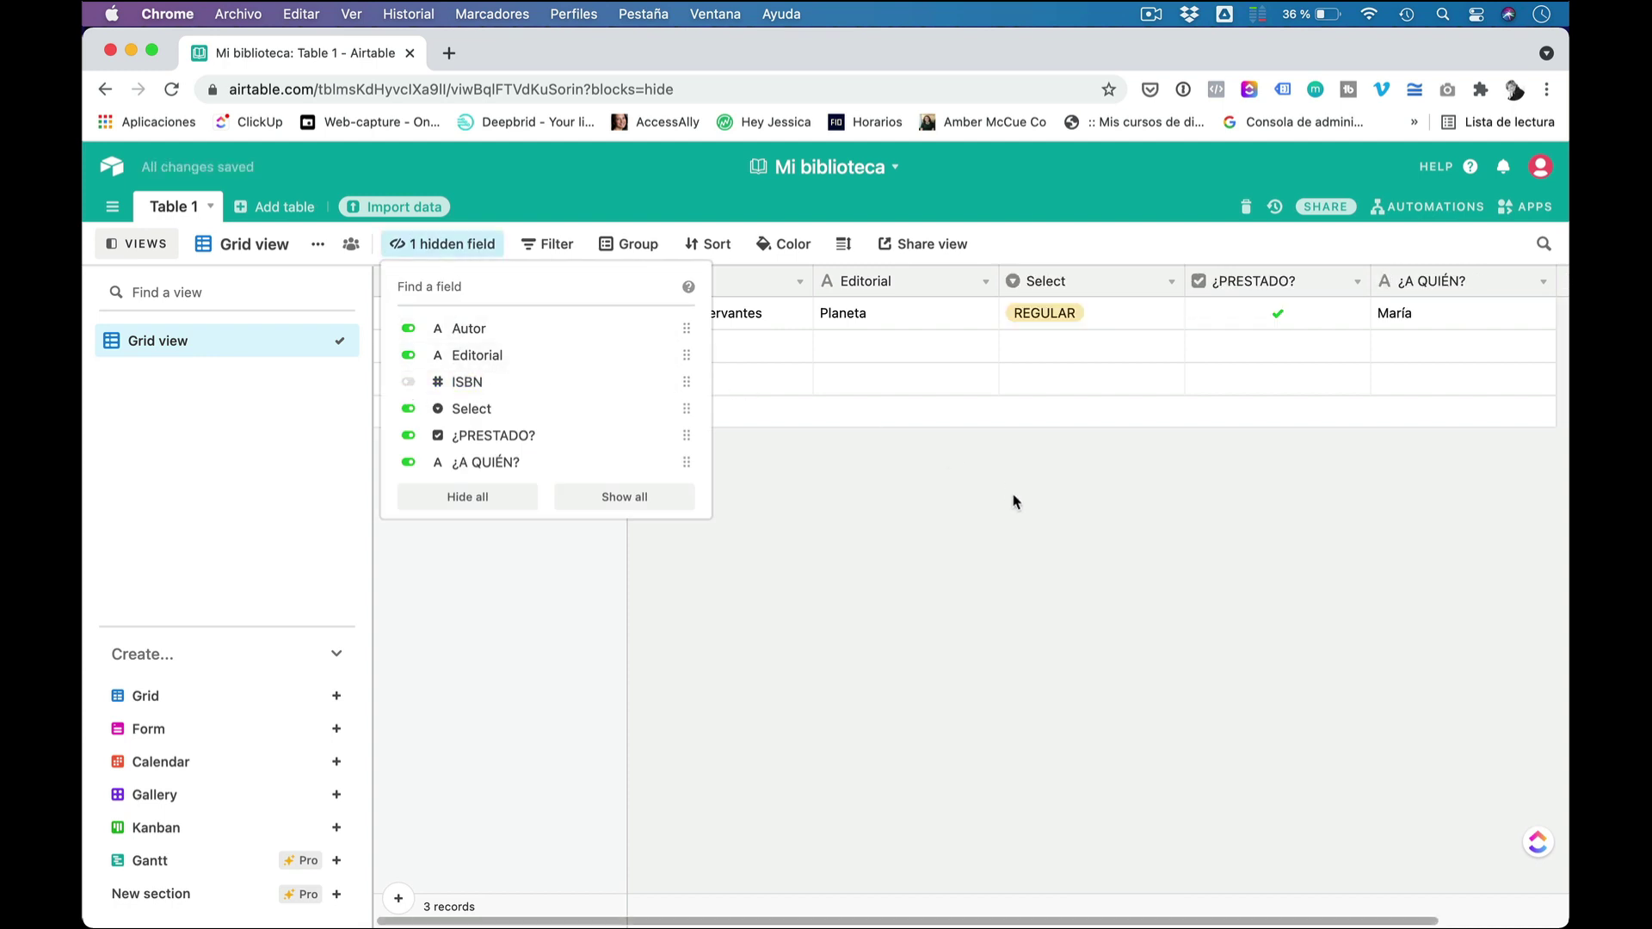
left_click(807, 320)
scroll(808, 320, "right", 3)
scroll(764, 317, "left", 3)
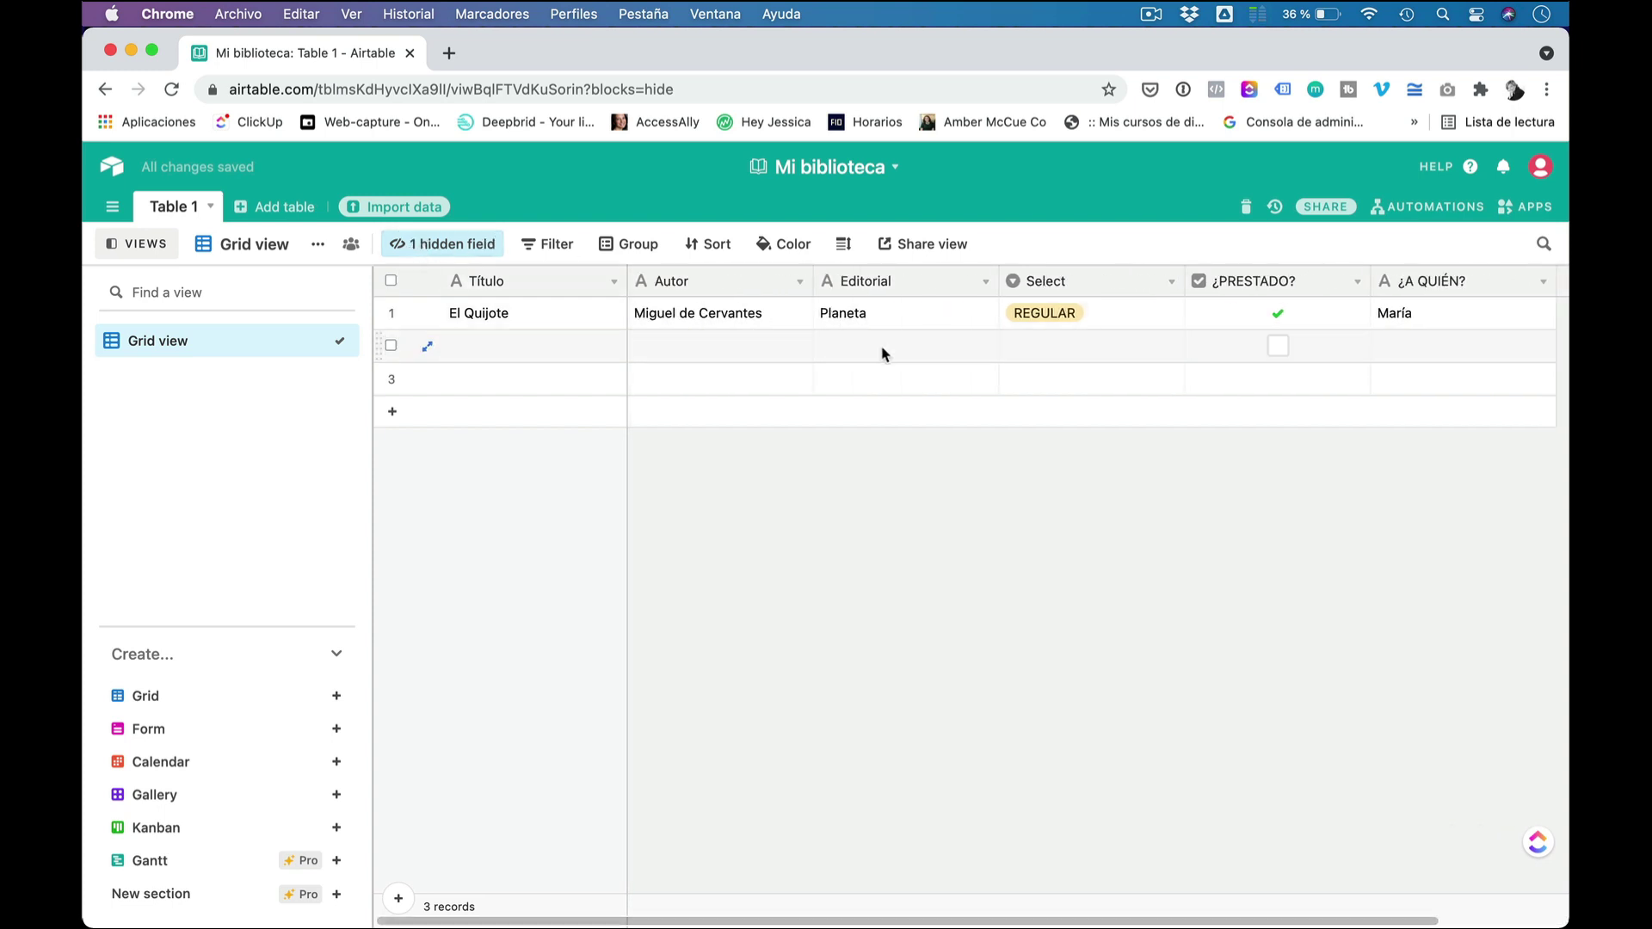
scroll(895, 353, "right", 2)
scroll(899, 355, "right", 2)
scroll(900, 355, "left", 3)
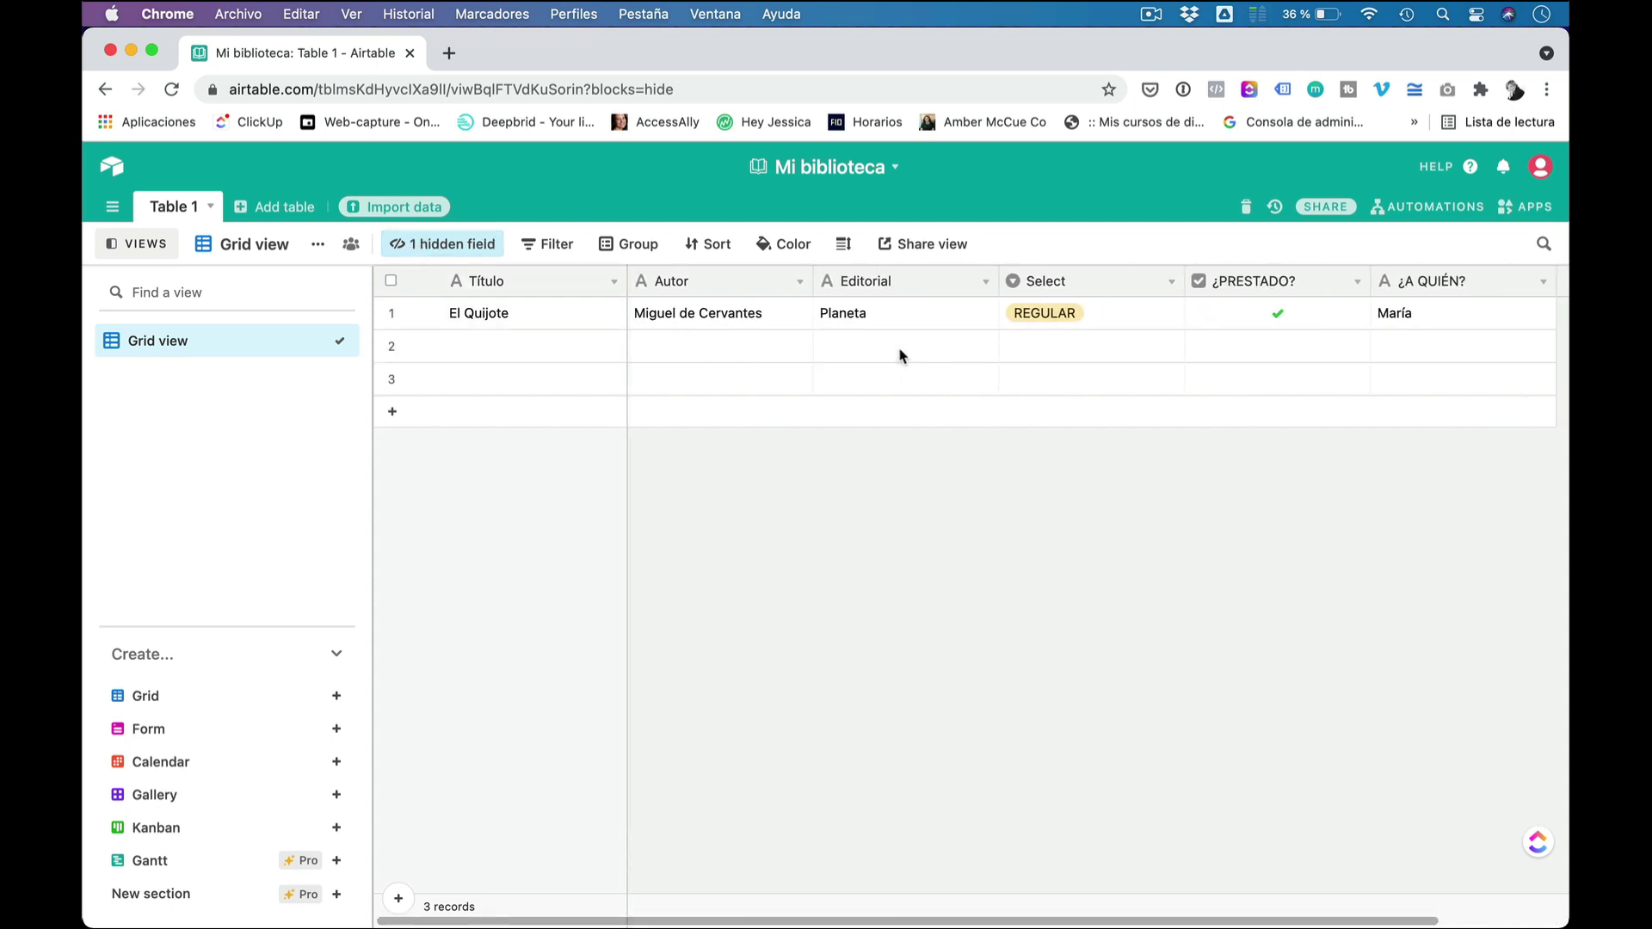
Step: Show the hidden ISBN field again so that all fields are displayed in the grid view
left_click(443, 245)
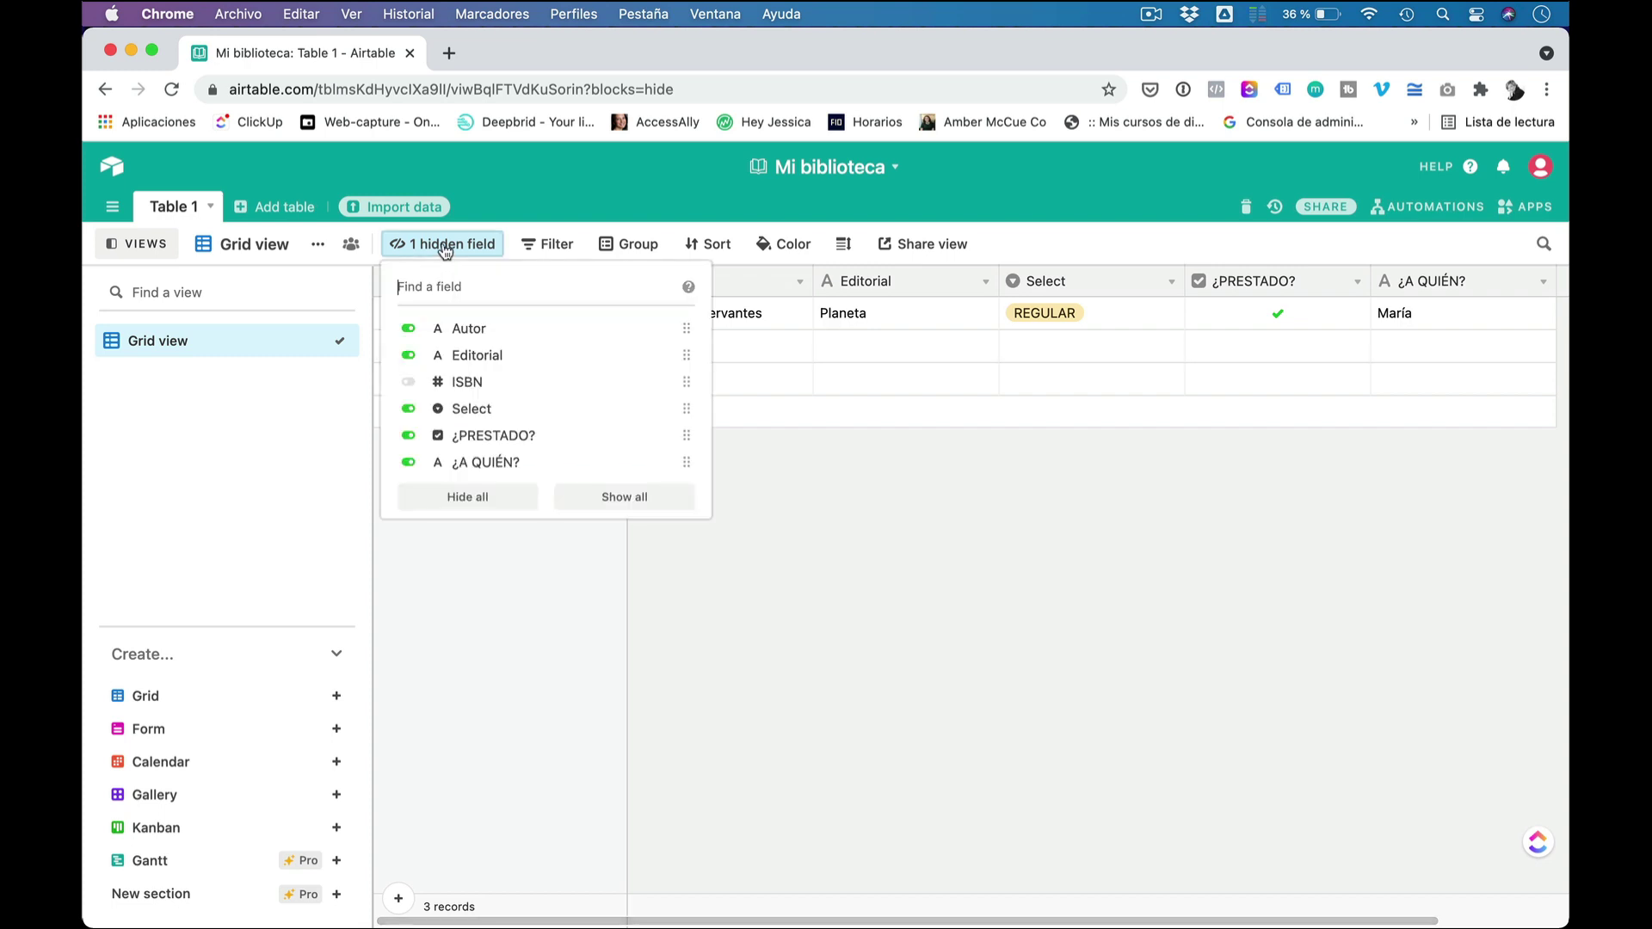
left_click(410, 381)
left_click(624, 499)
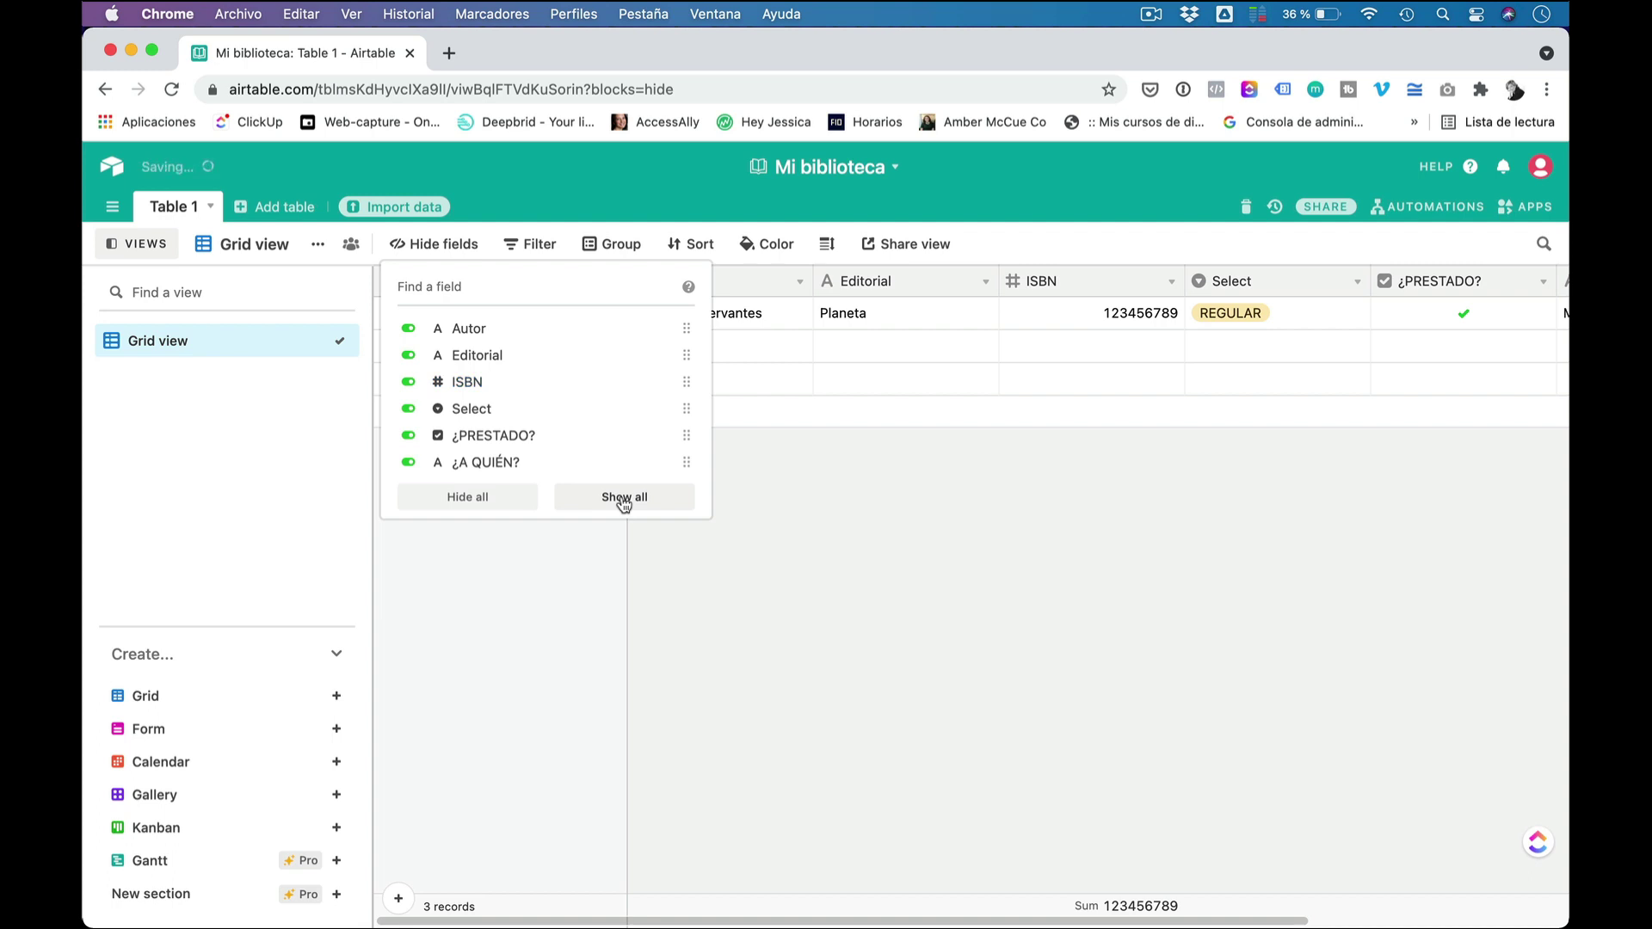
left_click(623, 503)
left_click(711, 534)
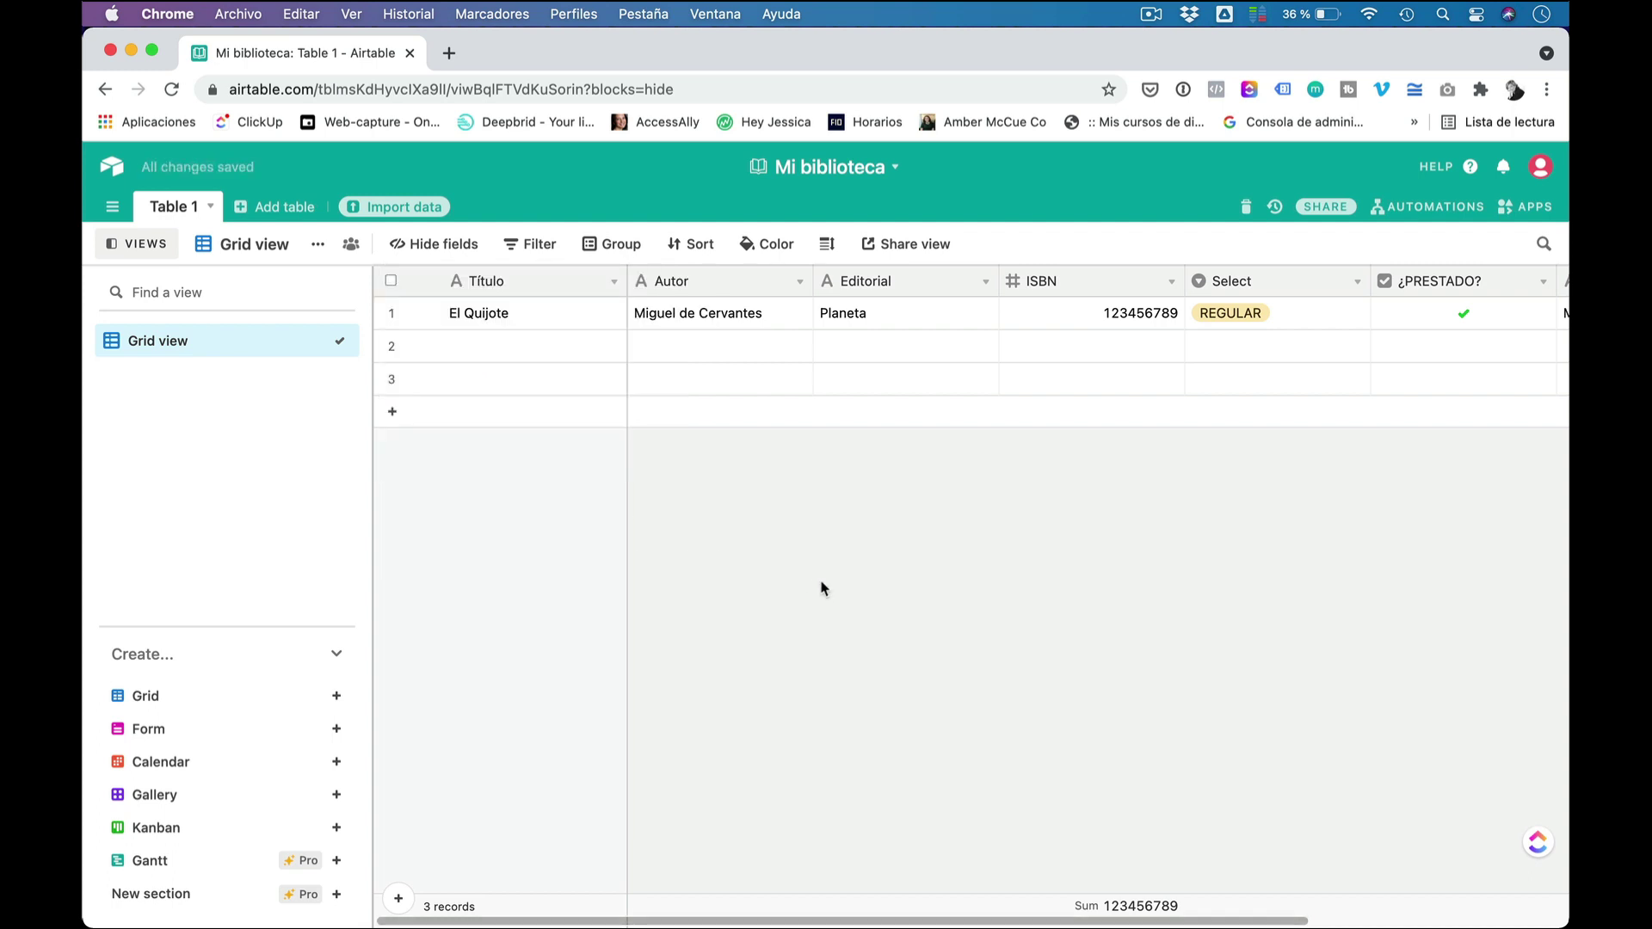
Step: Filter the grid view to records where ¿PRESTADO? is checked
left_click(528, 247)
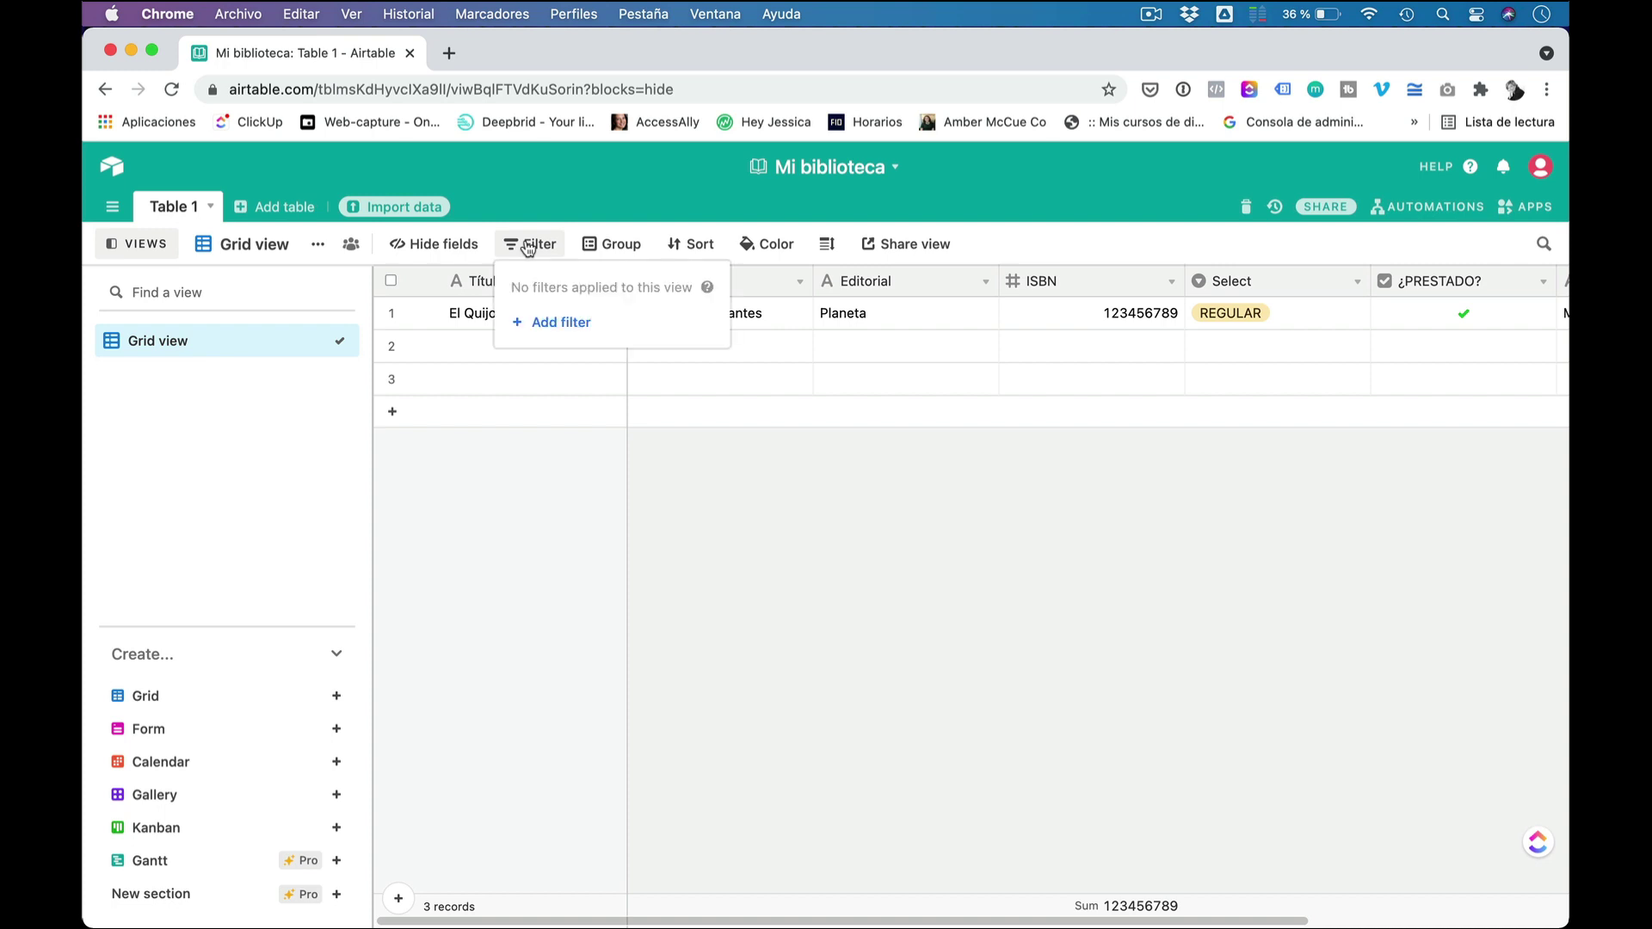
left_click(562, 324)
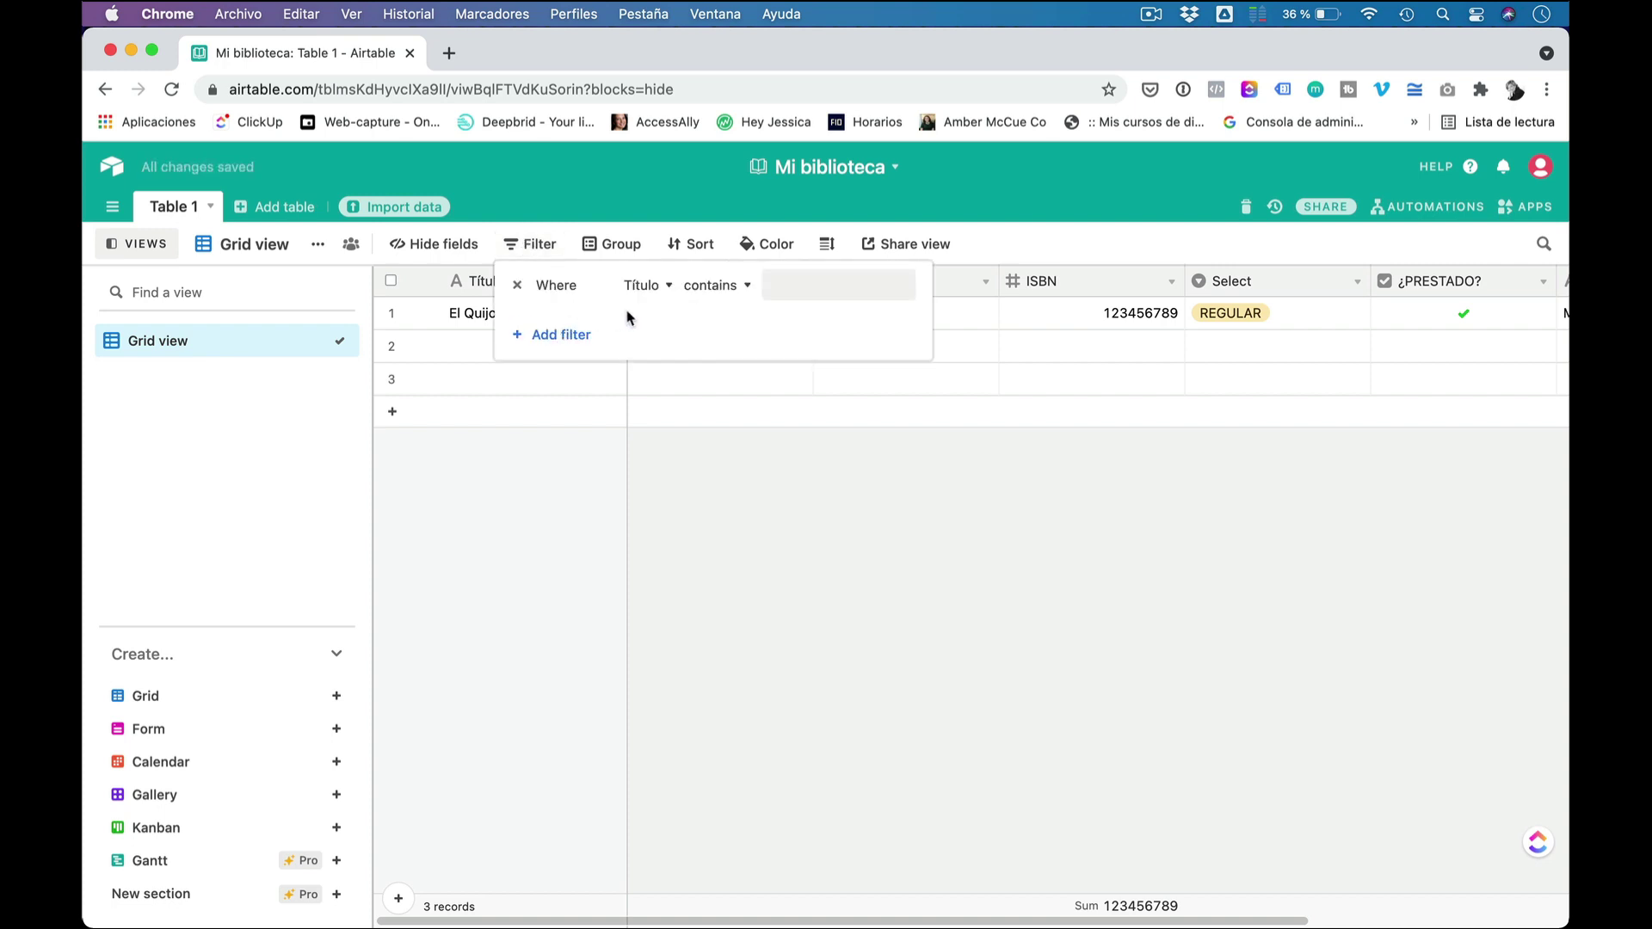
left_click(668, 289)
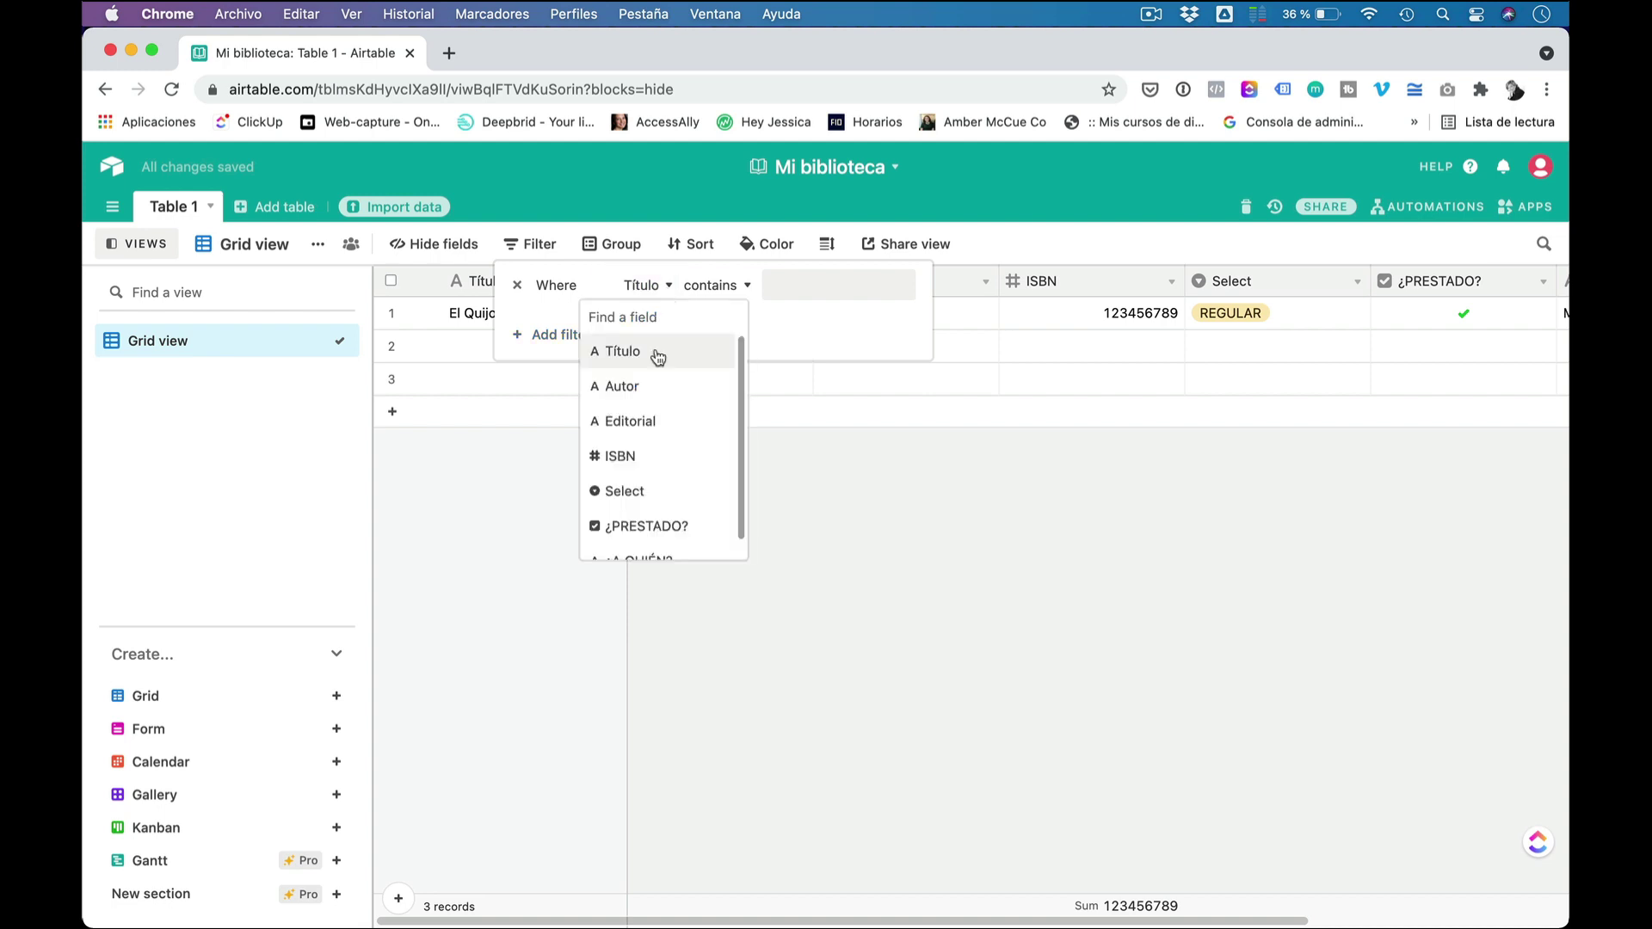
scroll(658, 370, "down", 1)
left_click(634, 509)
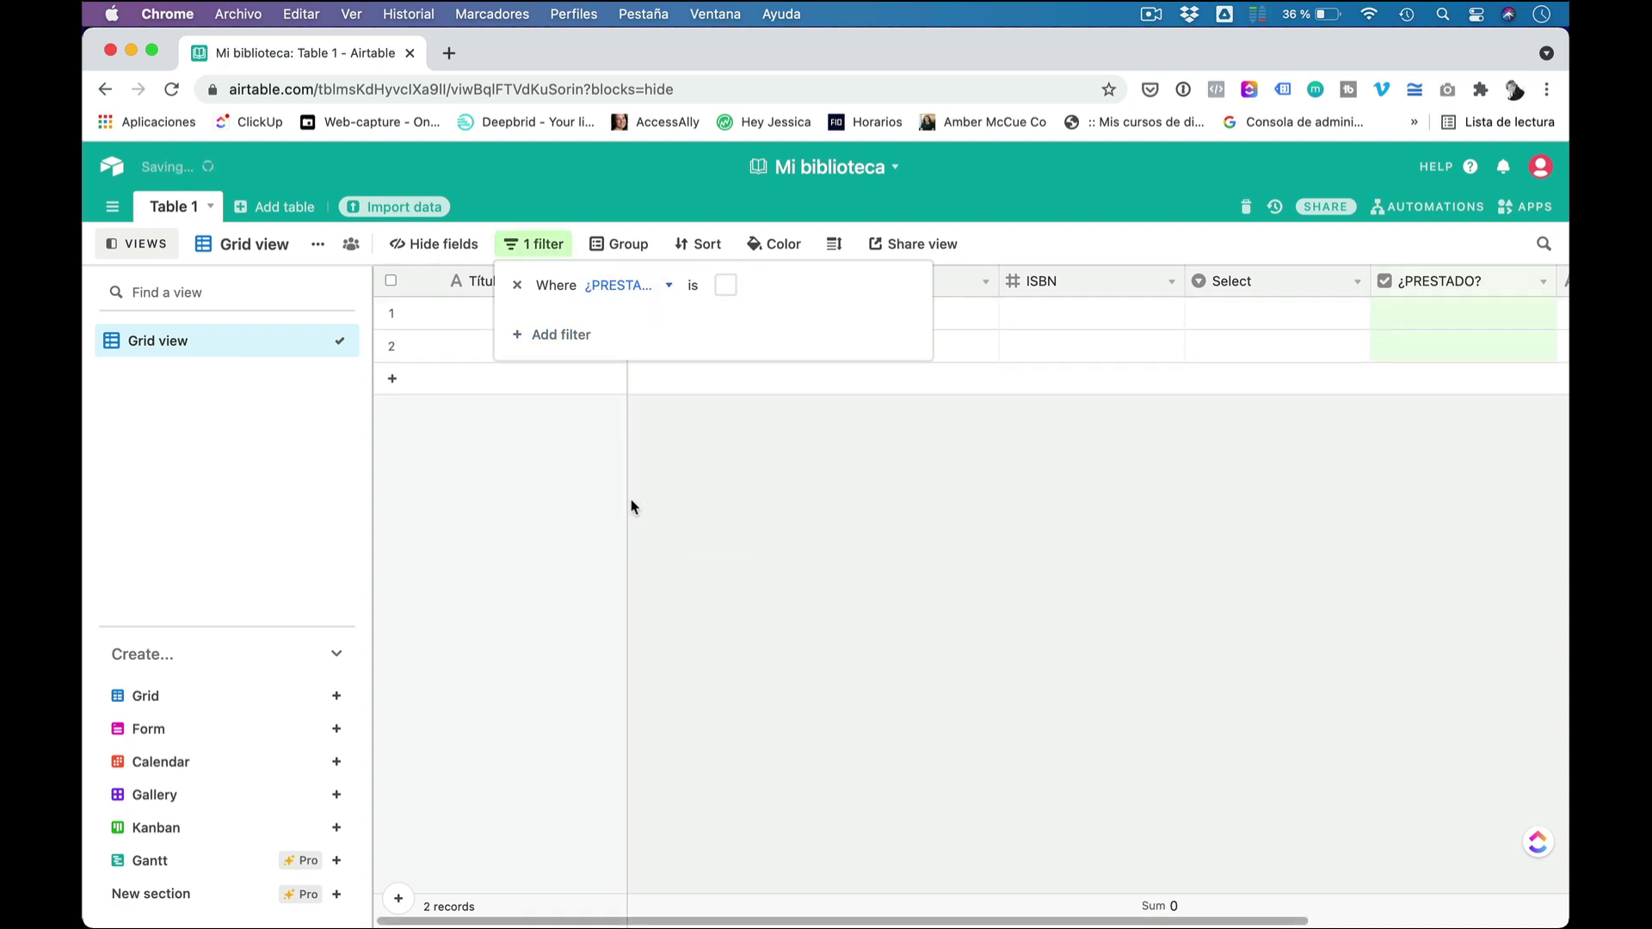
left_click(726, 285)
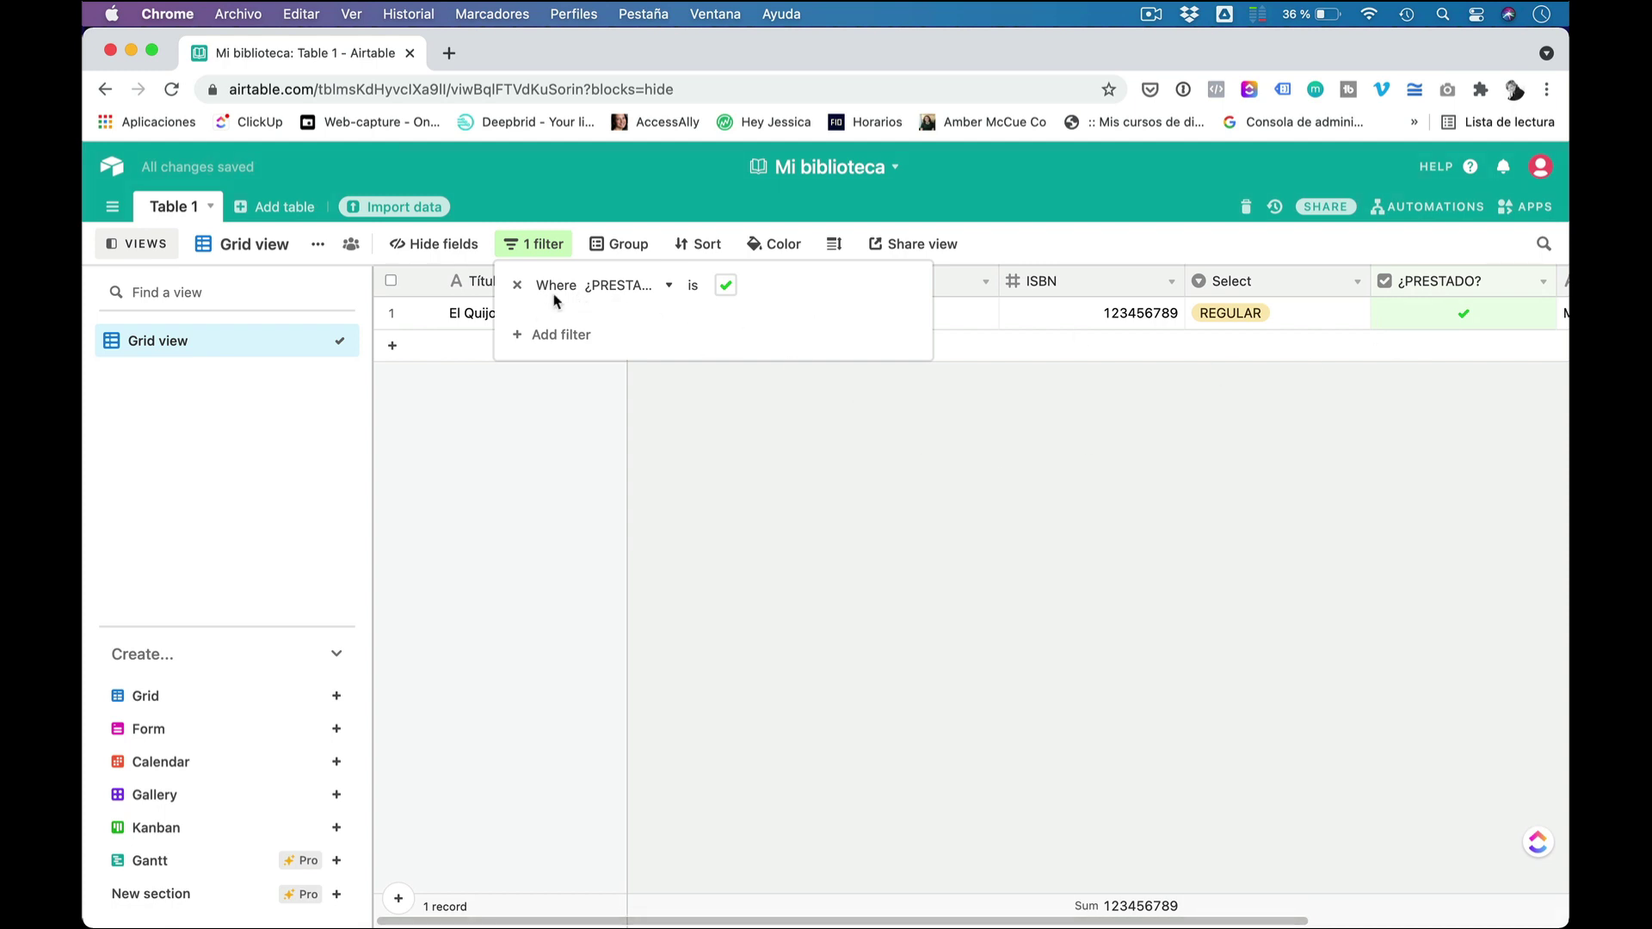
Step: Switch the ¿PRESTADO? filter condition to unchecked and remove the filter from the view
left_click(727, 287)
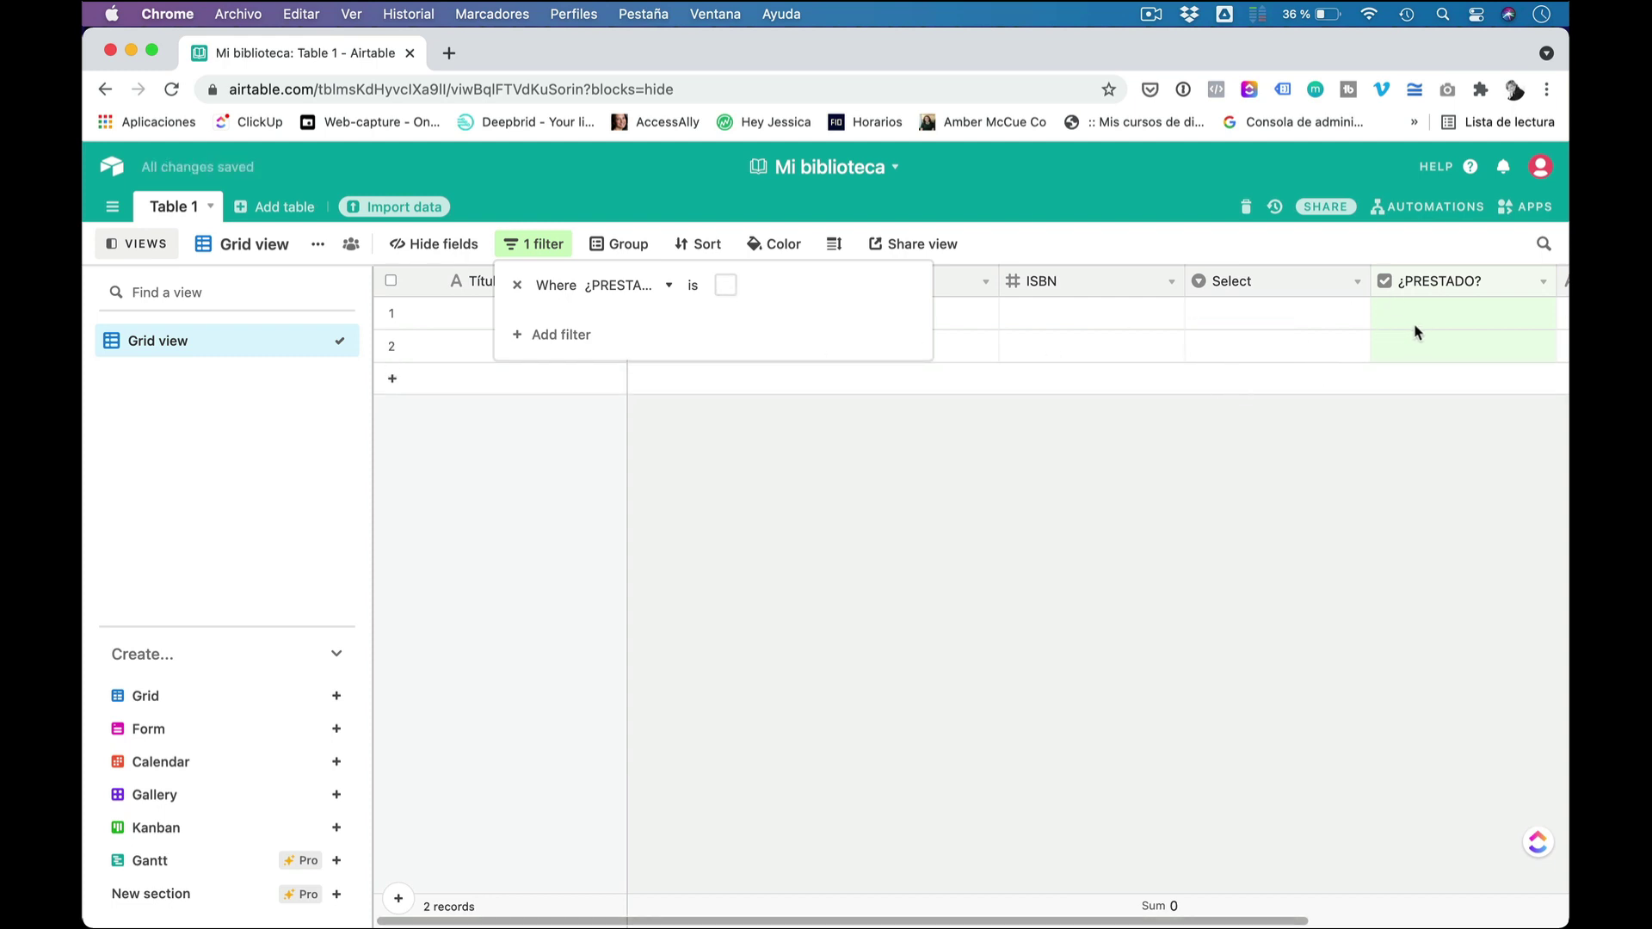
left_click(517, 285)
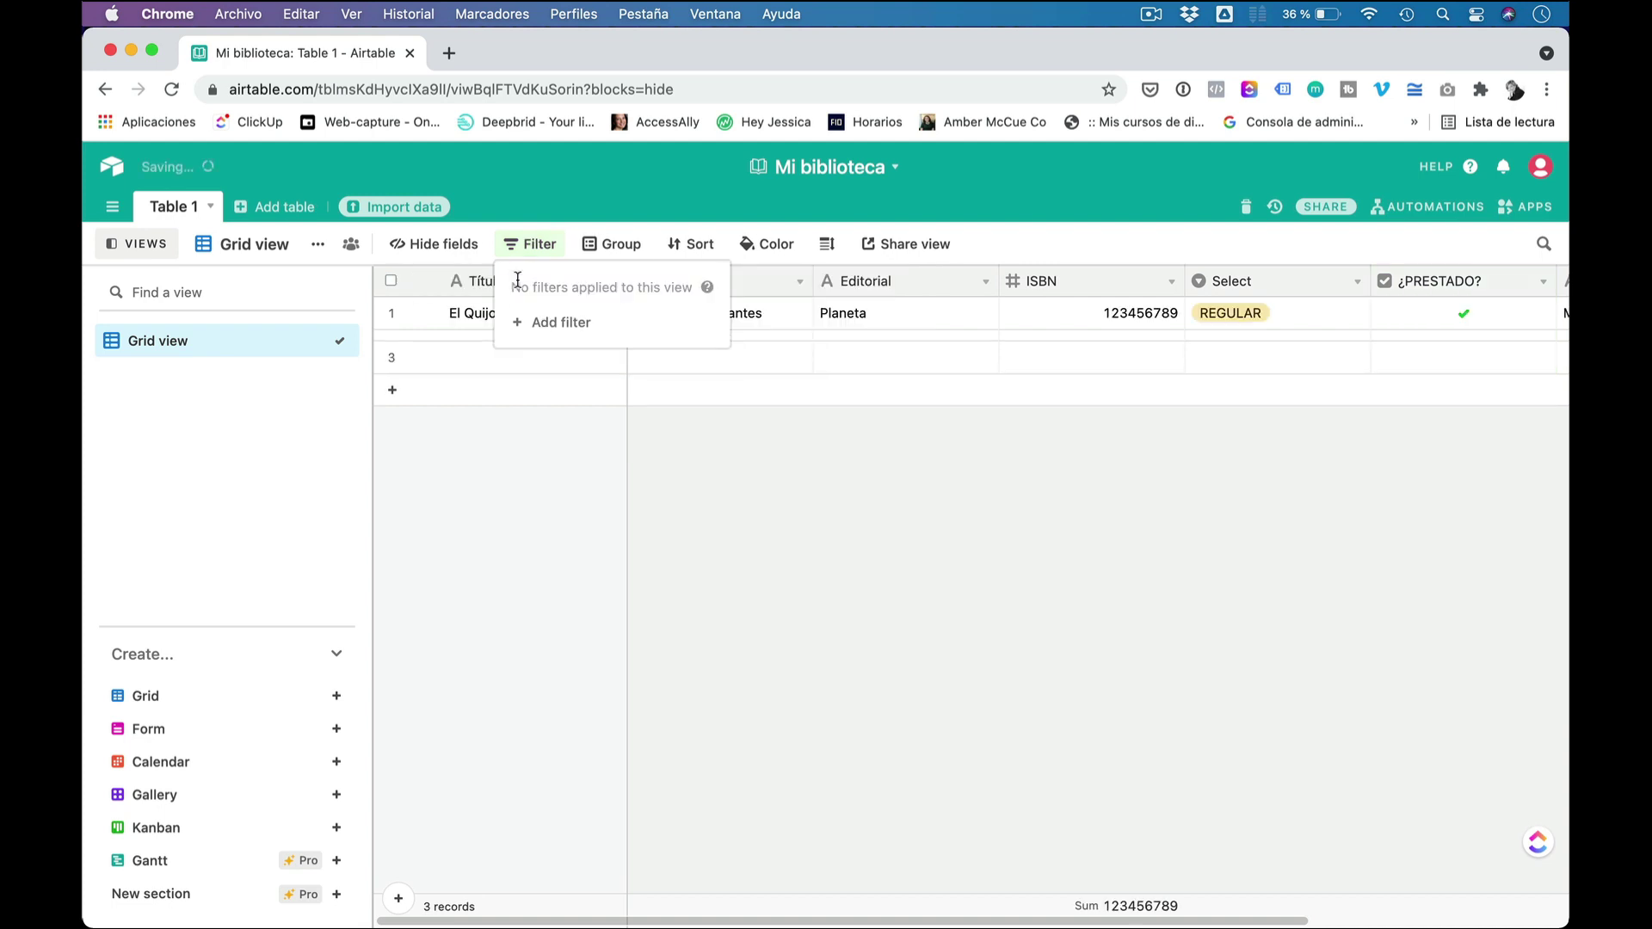
left_click(573, 551)
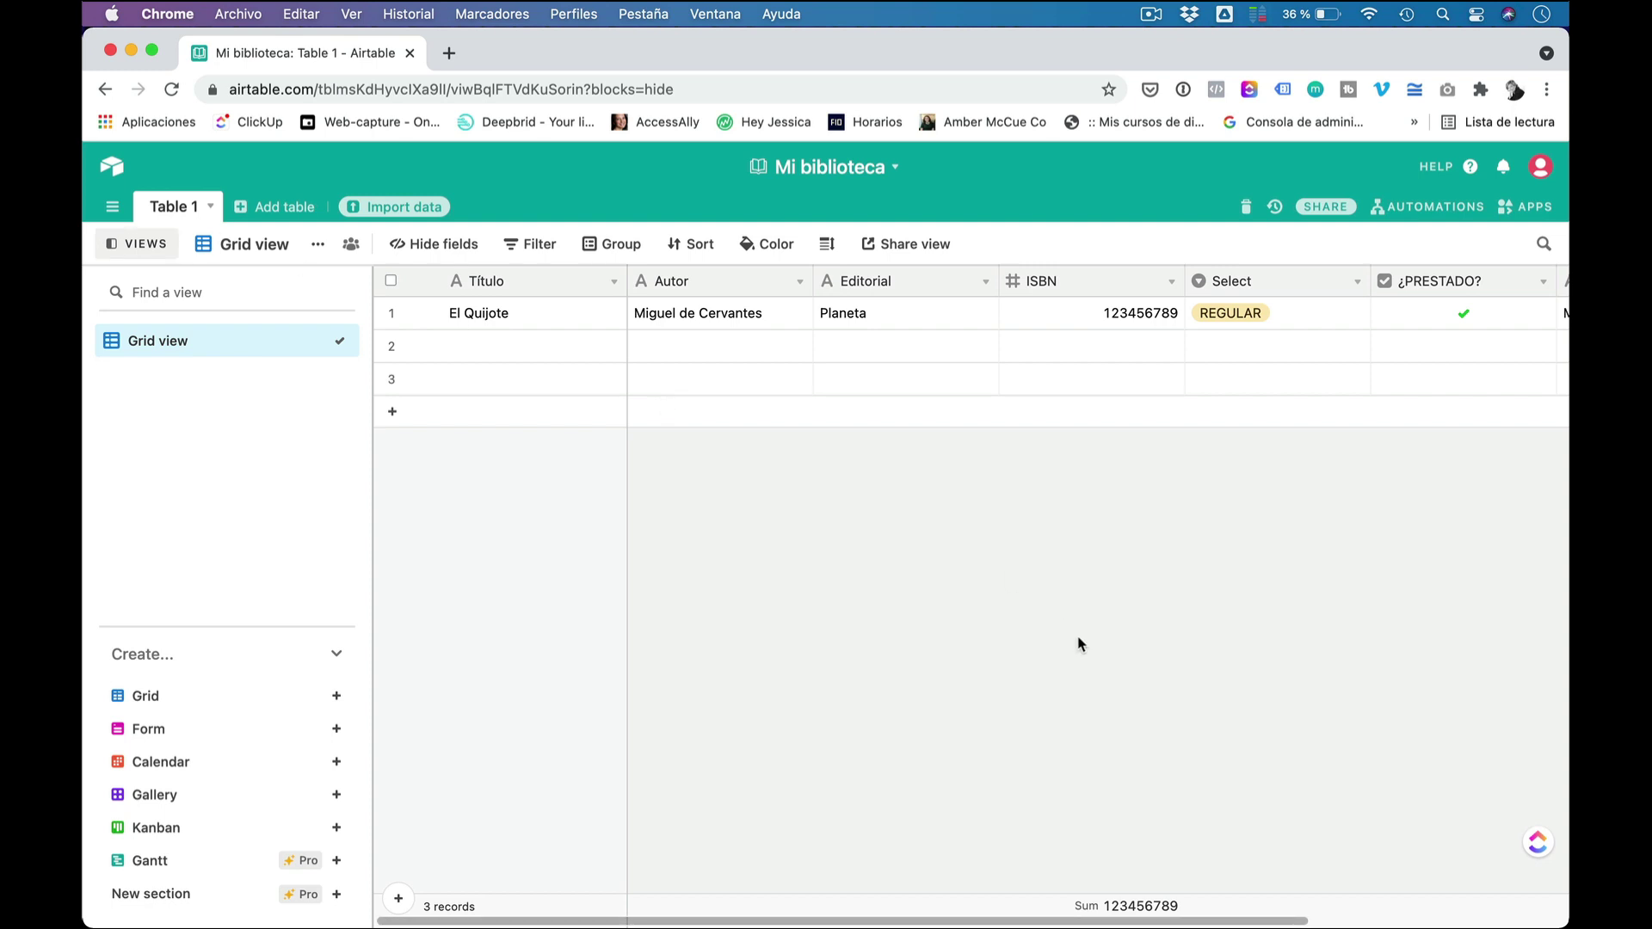
left_click(533, 244)
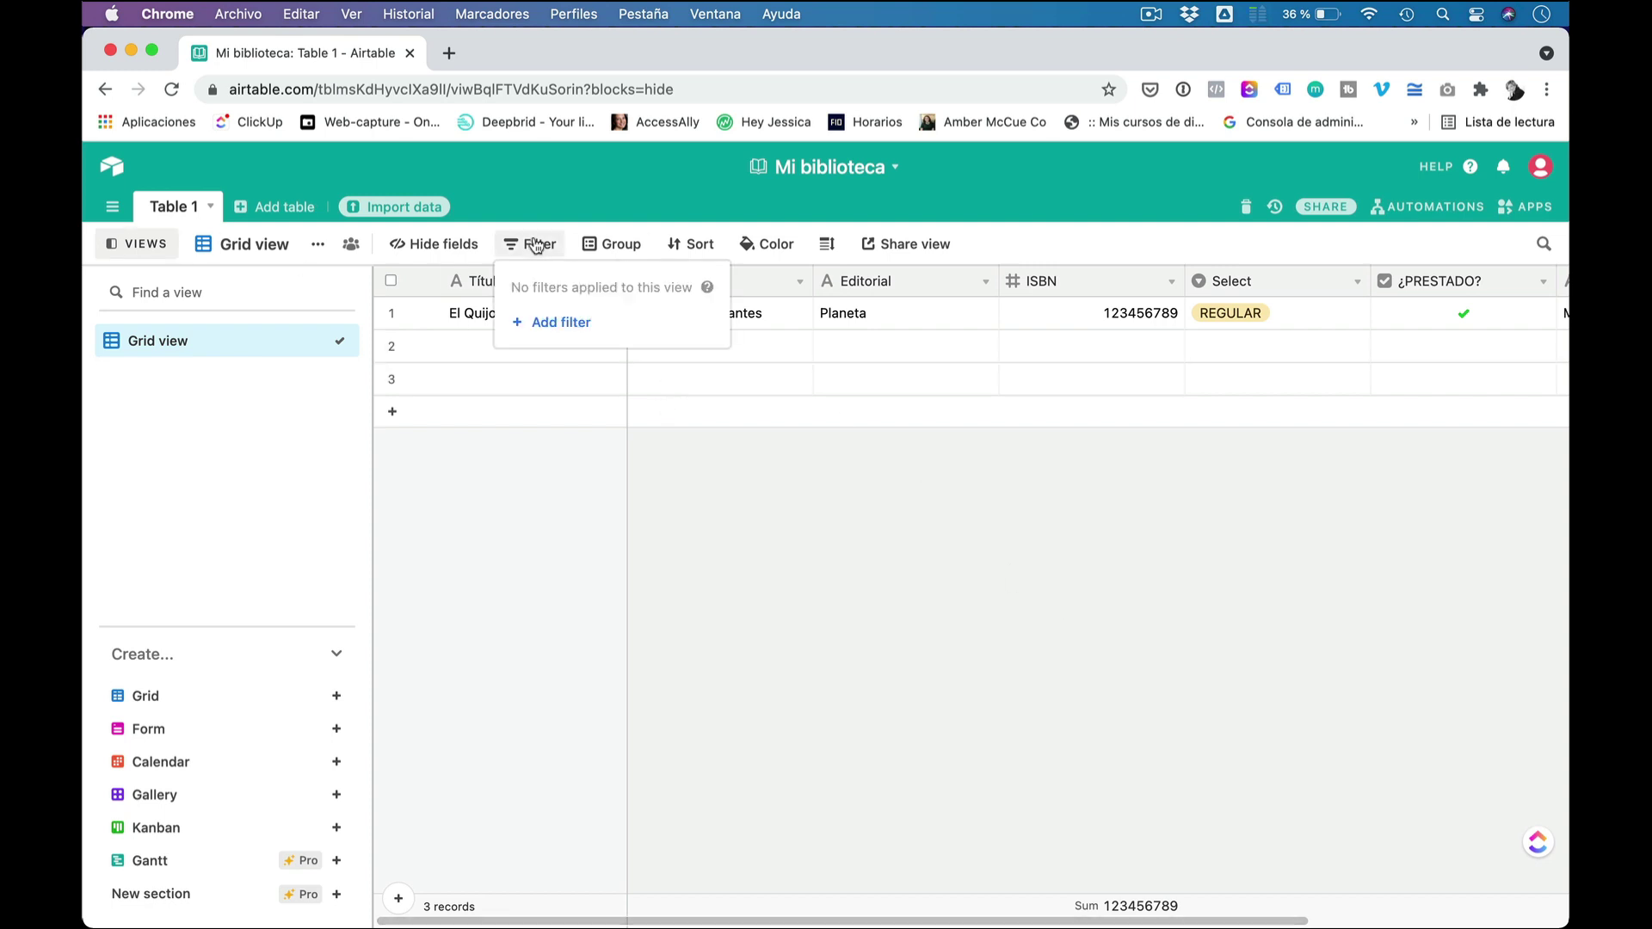
left_click(672, 598)
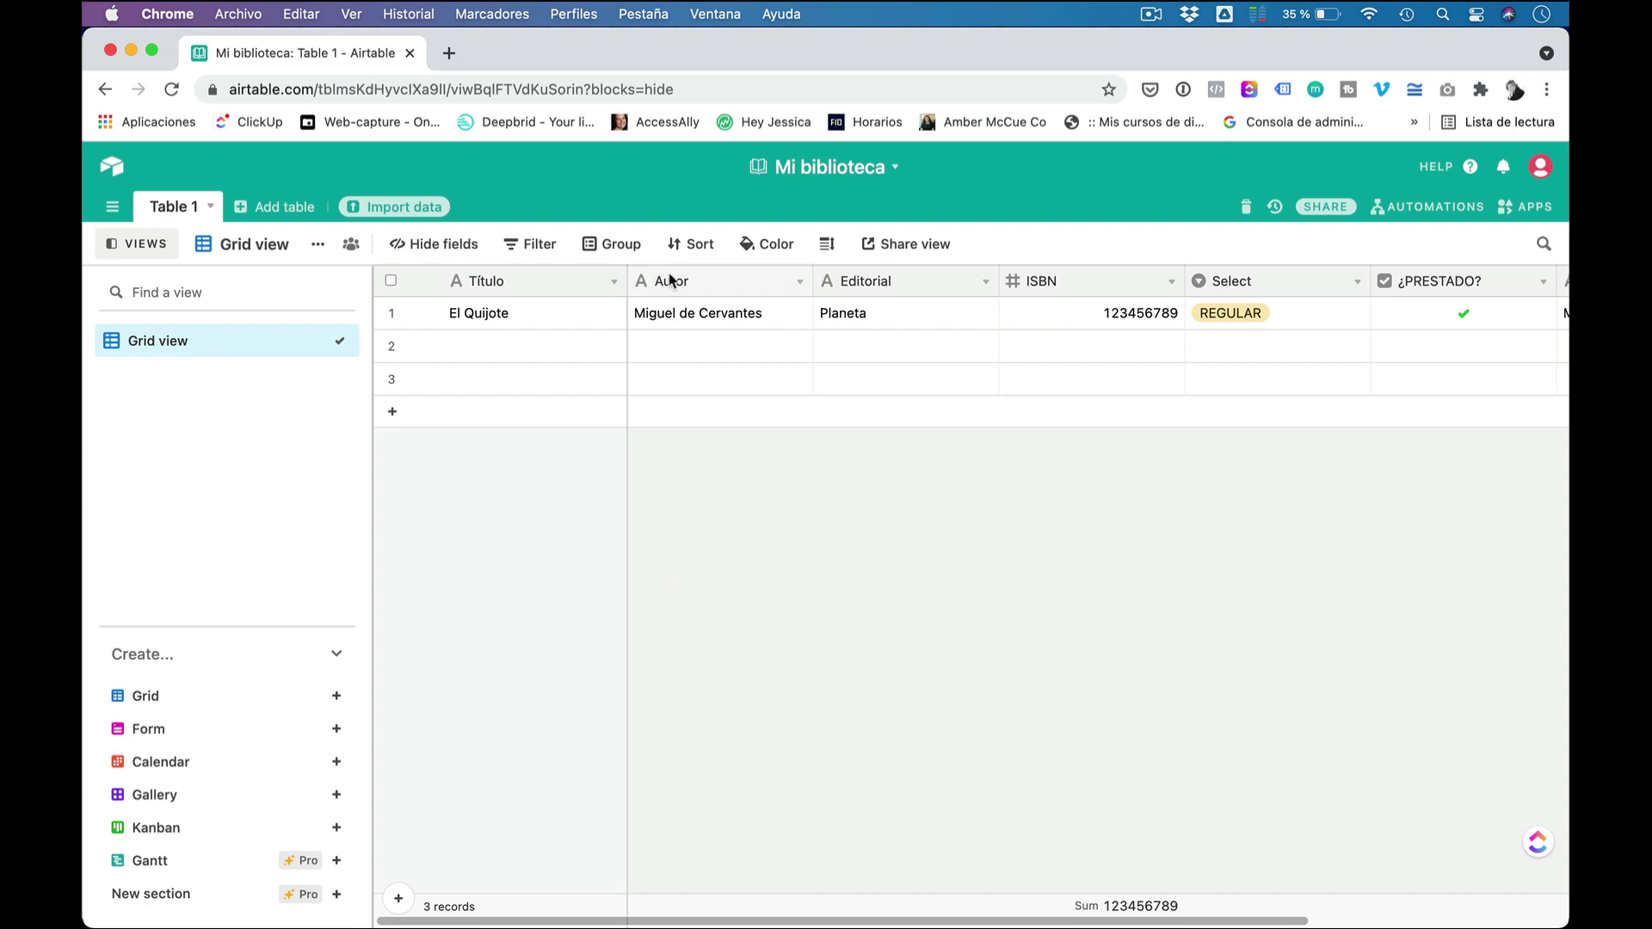
Step: Examine the grouping, sorting and record coloring options of the grid view without applying any
left_click(628, 247)
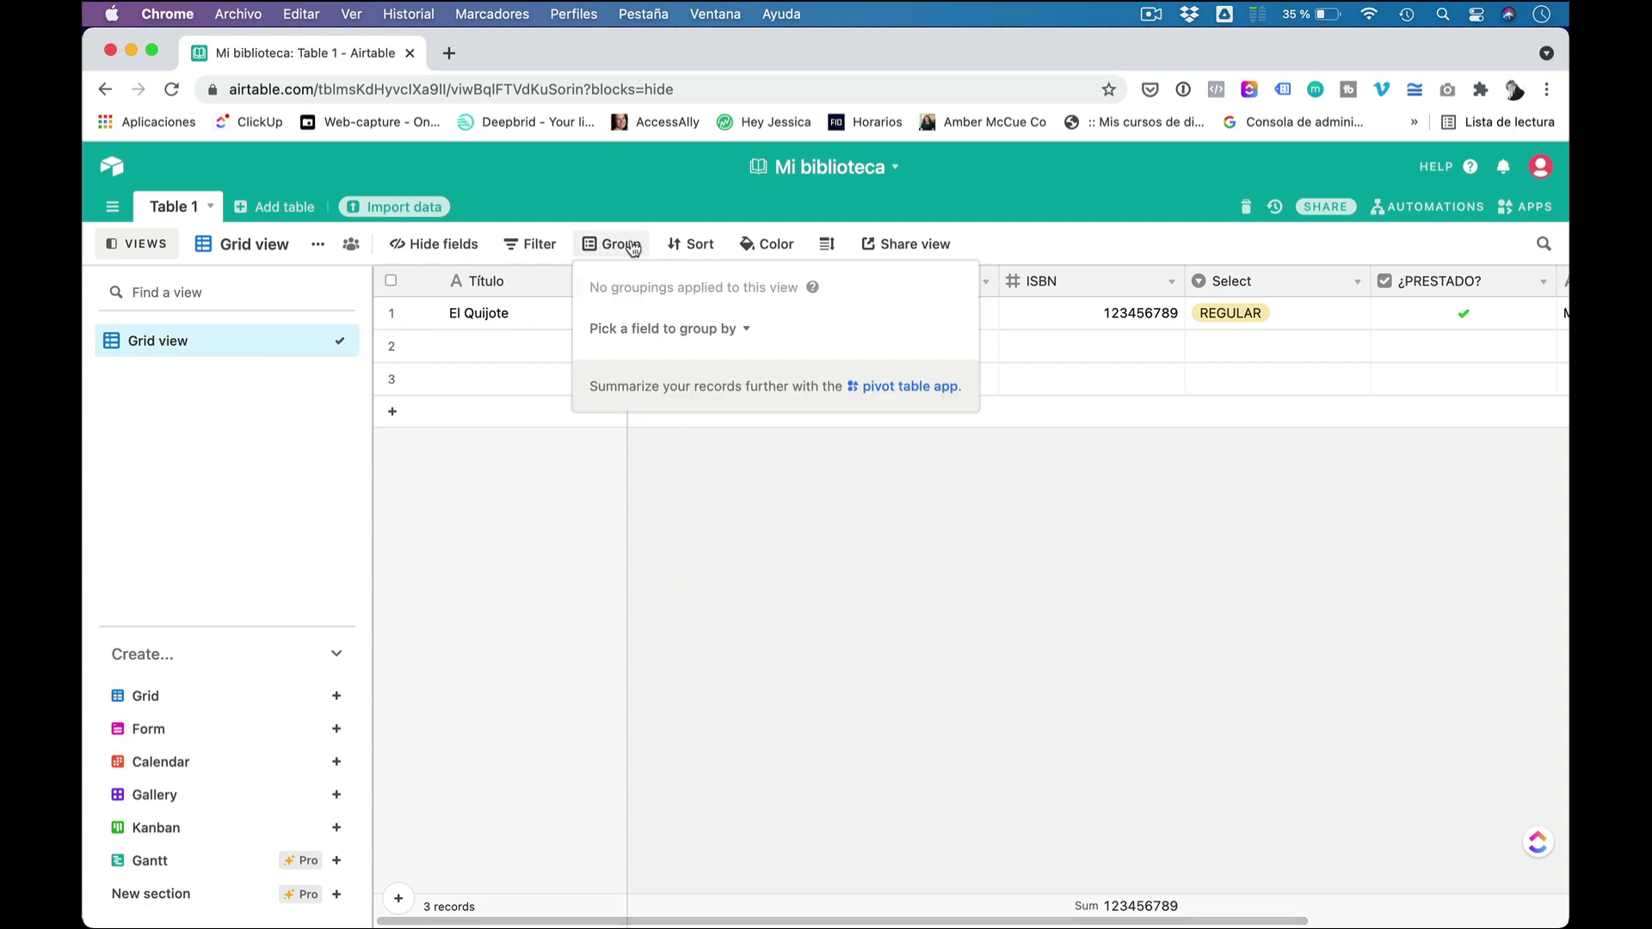
left_click(739, 330)
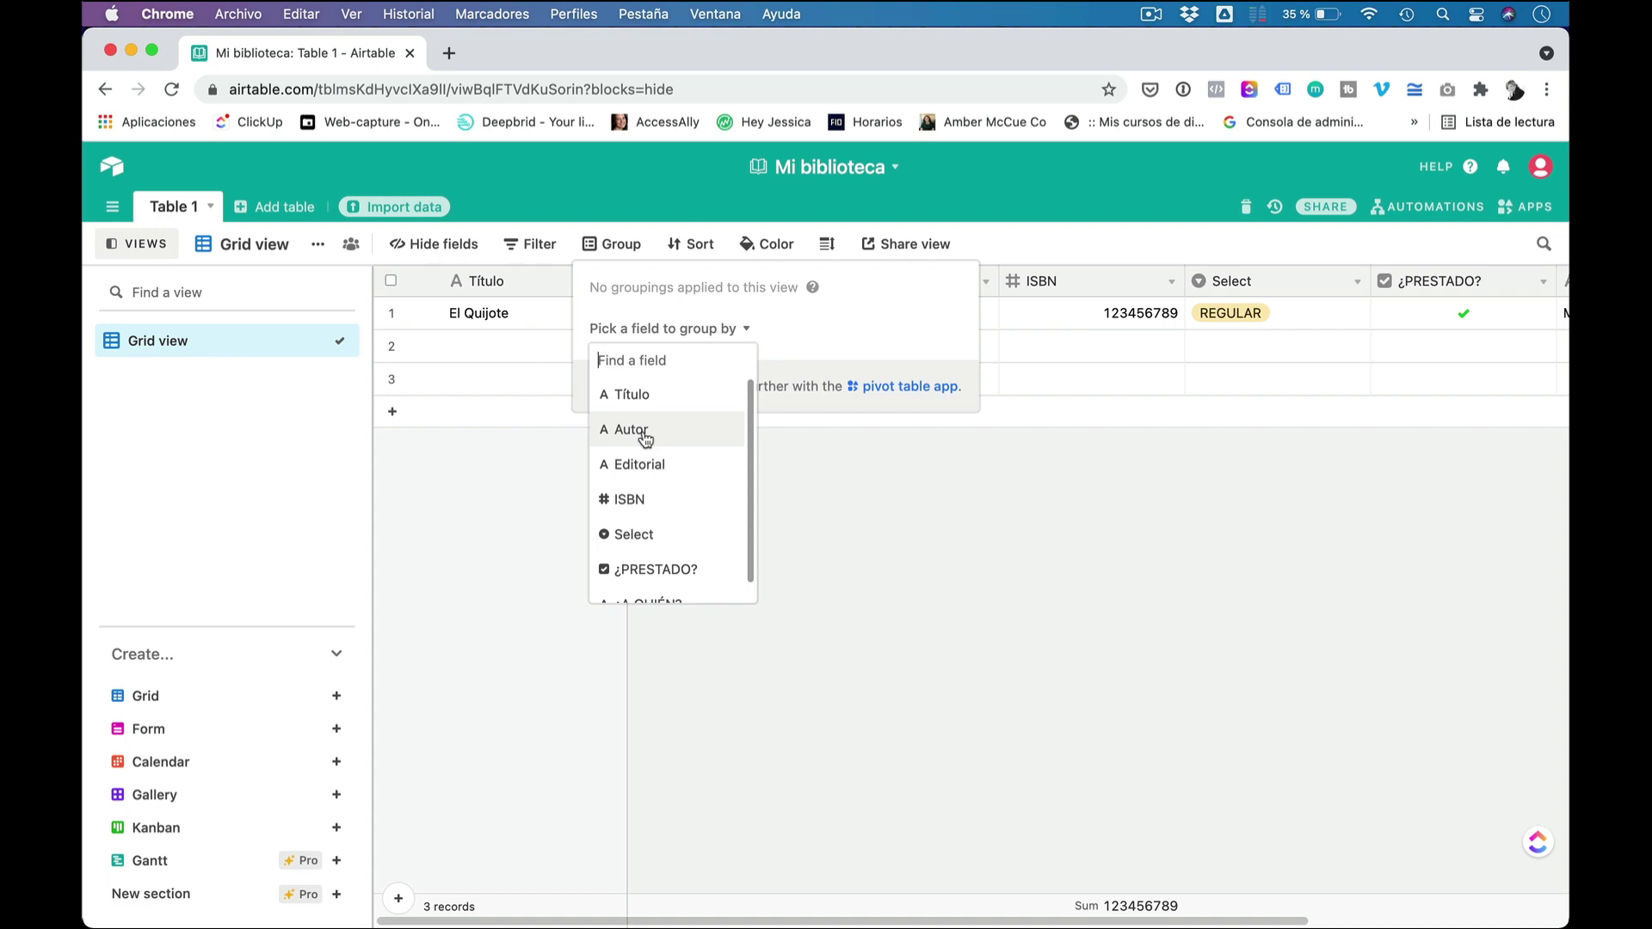
left_click(786, 498)
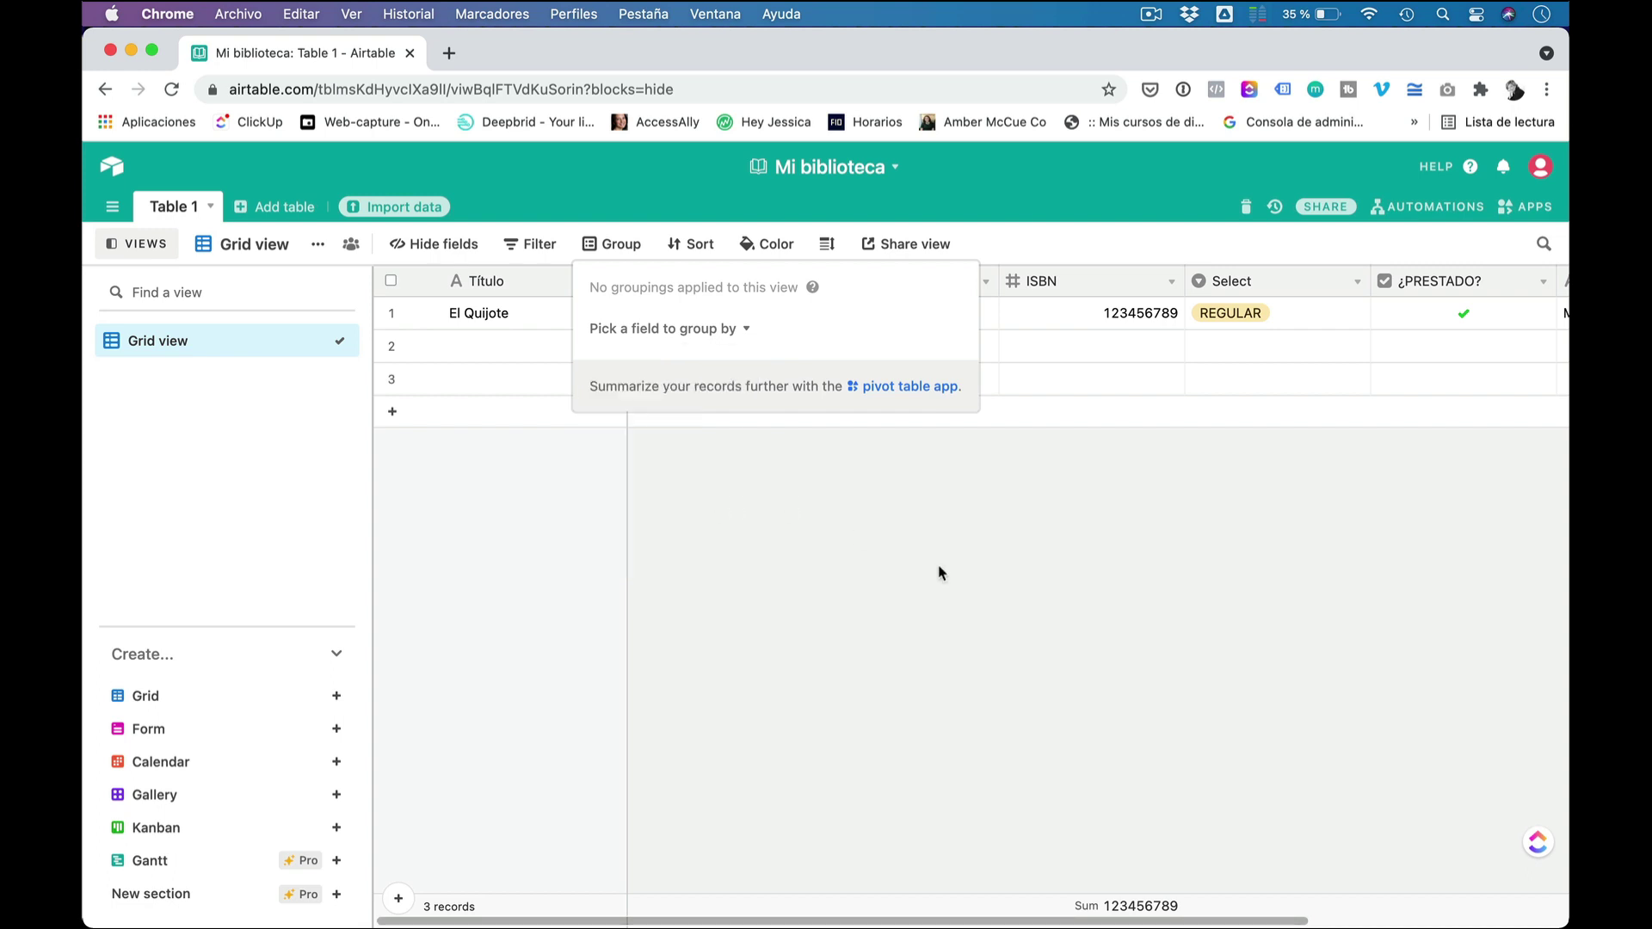
left_click(700, 247)
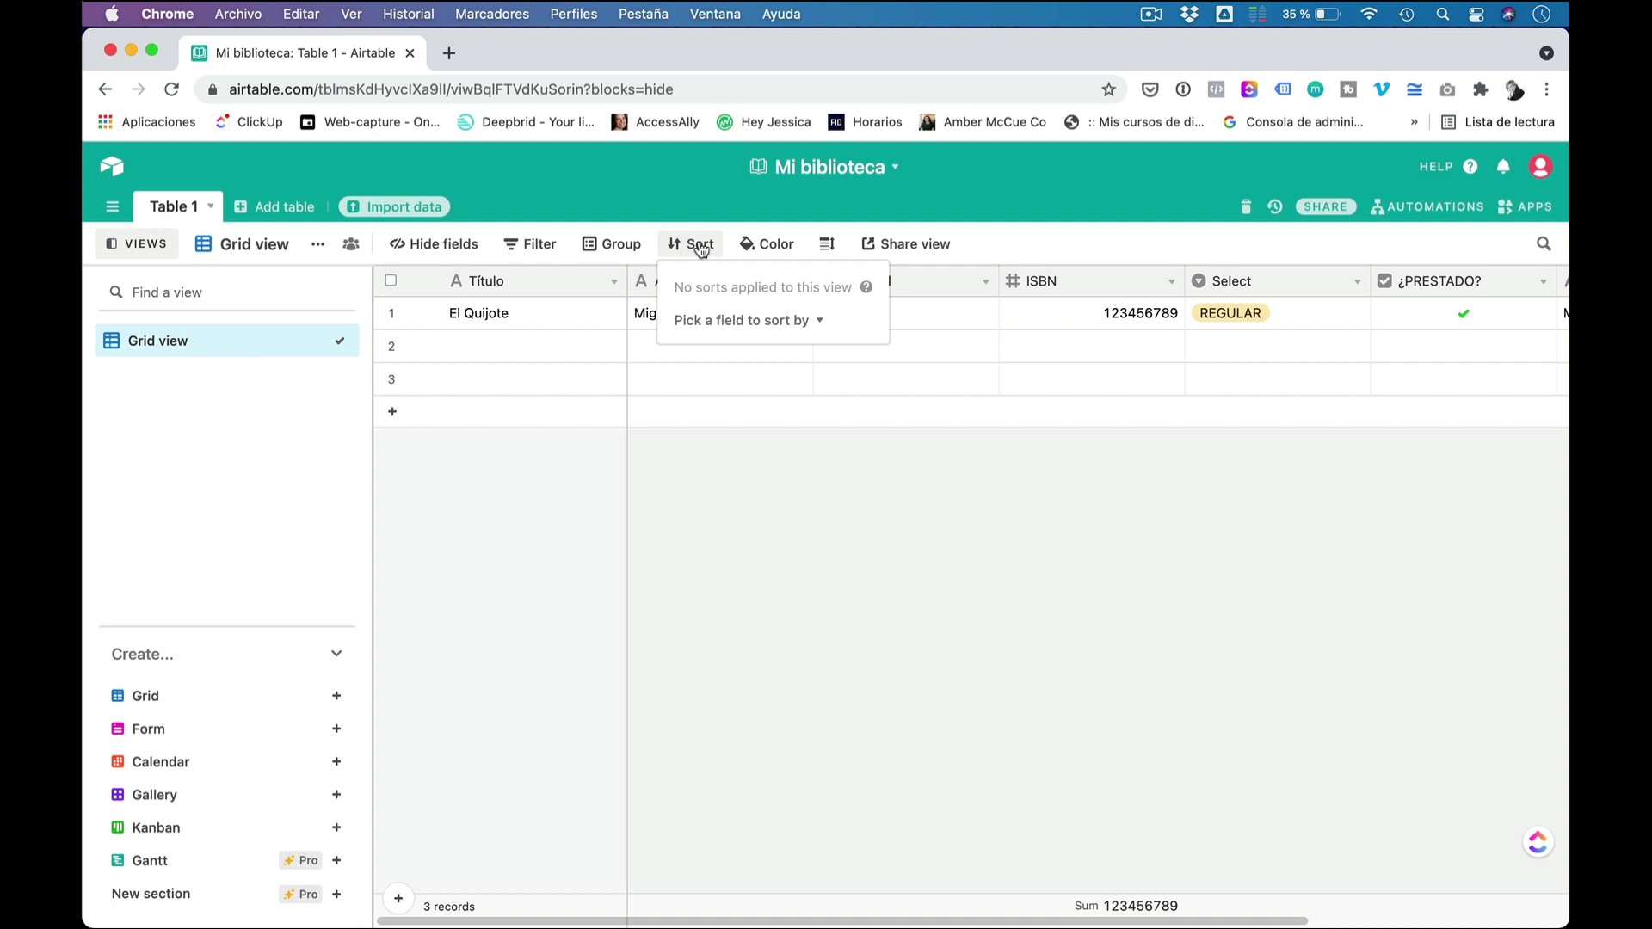
left_click(771, 245)
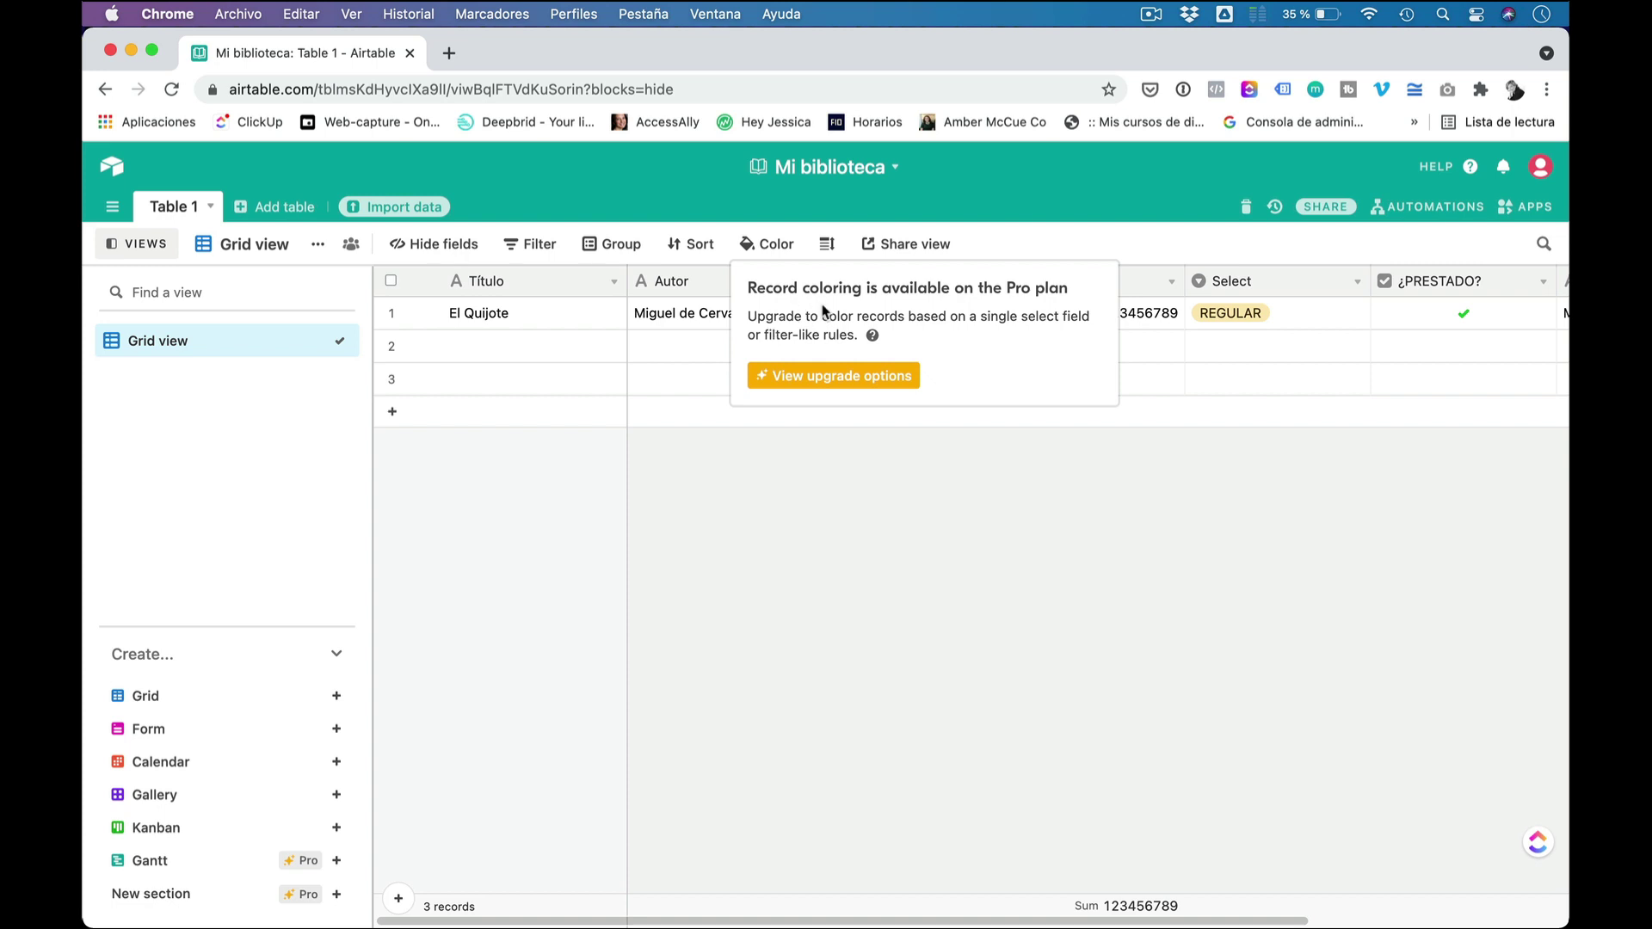
Step: Try the Medium, Tall and Extra Tall row heights and restore the Short row height
left_click(827, 248)
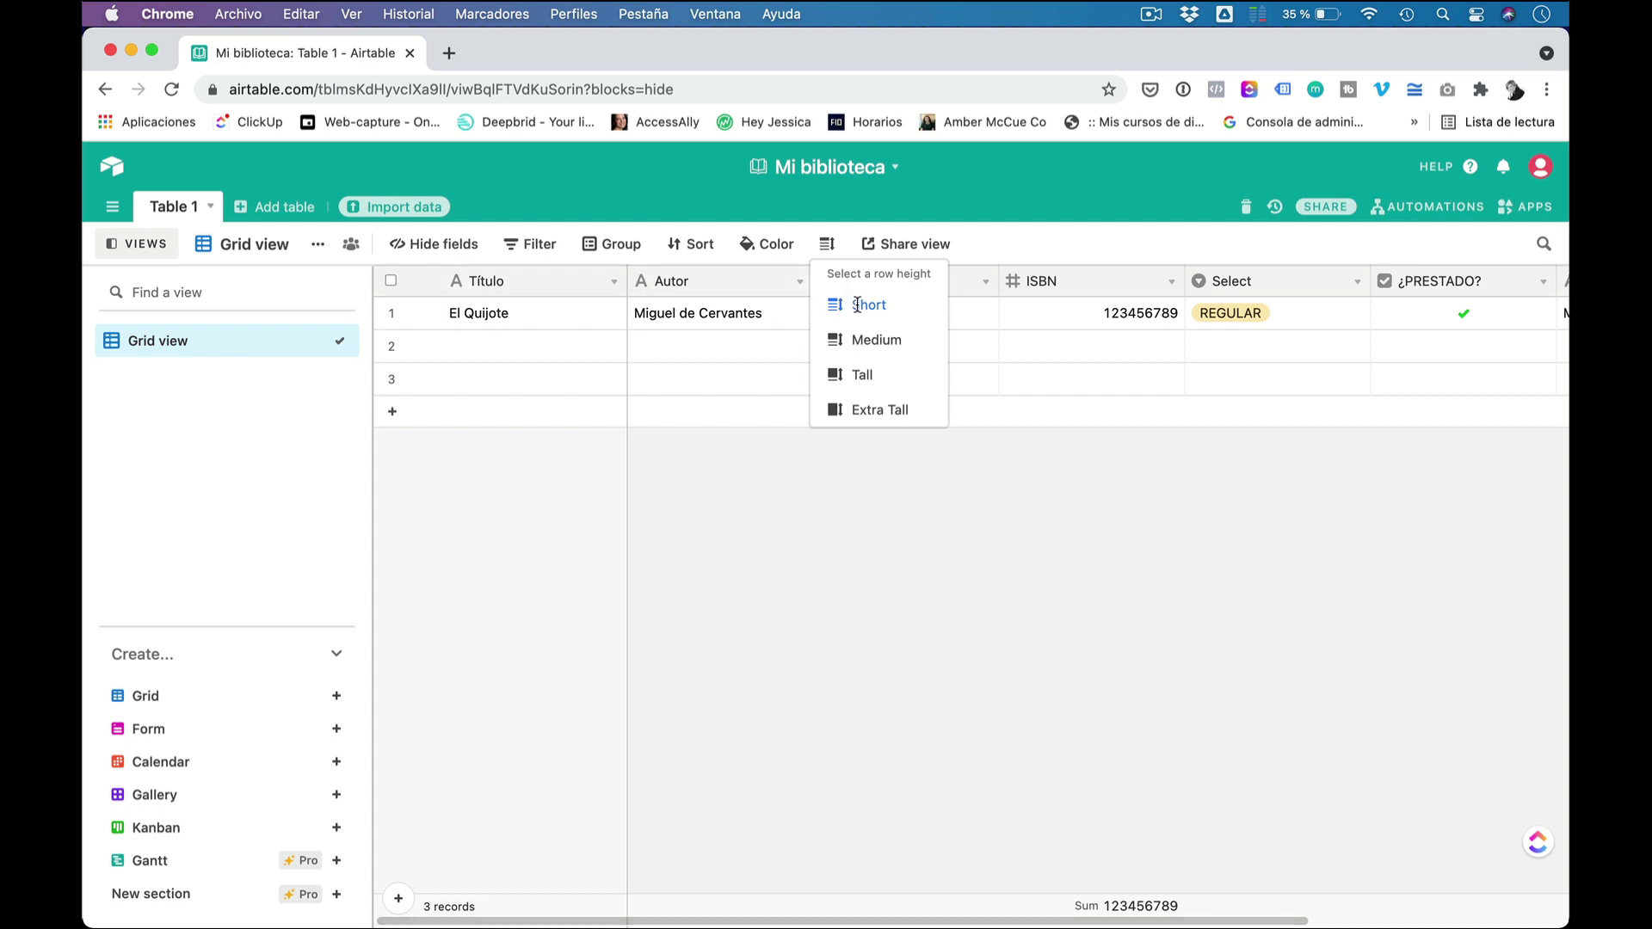
left_click(871, 340)
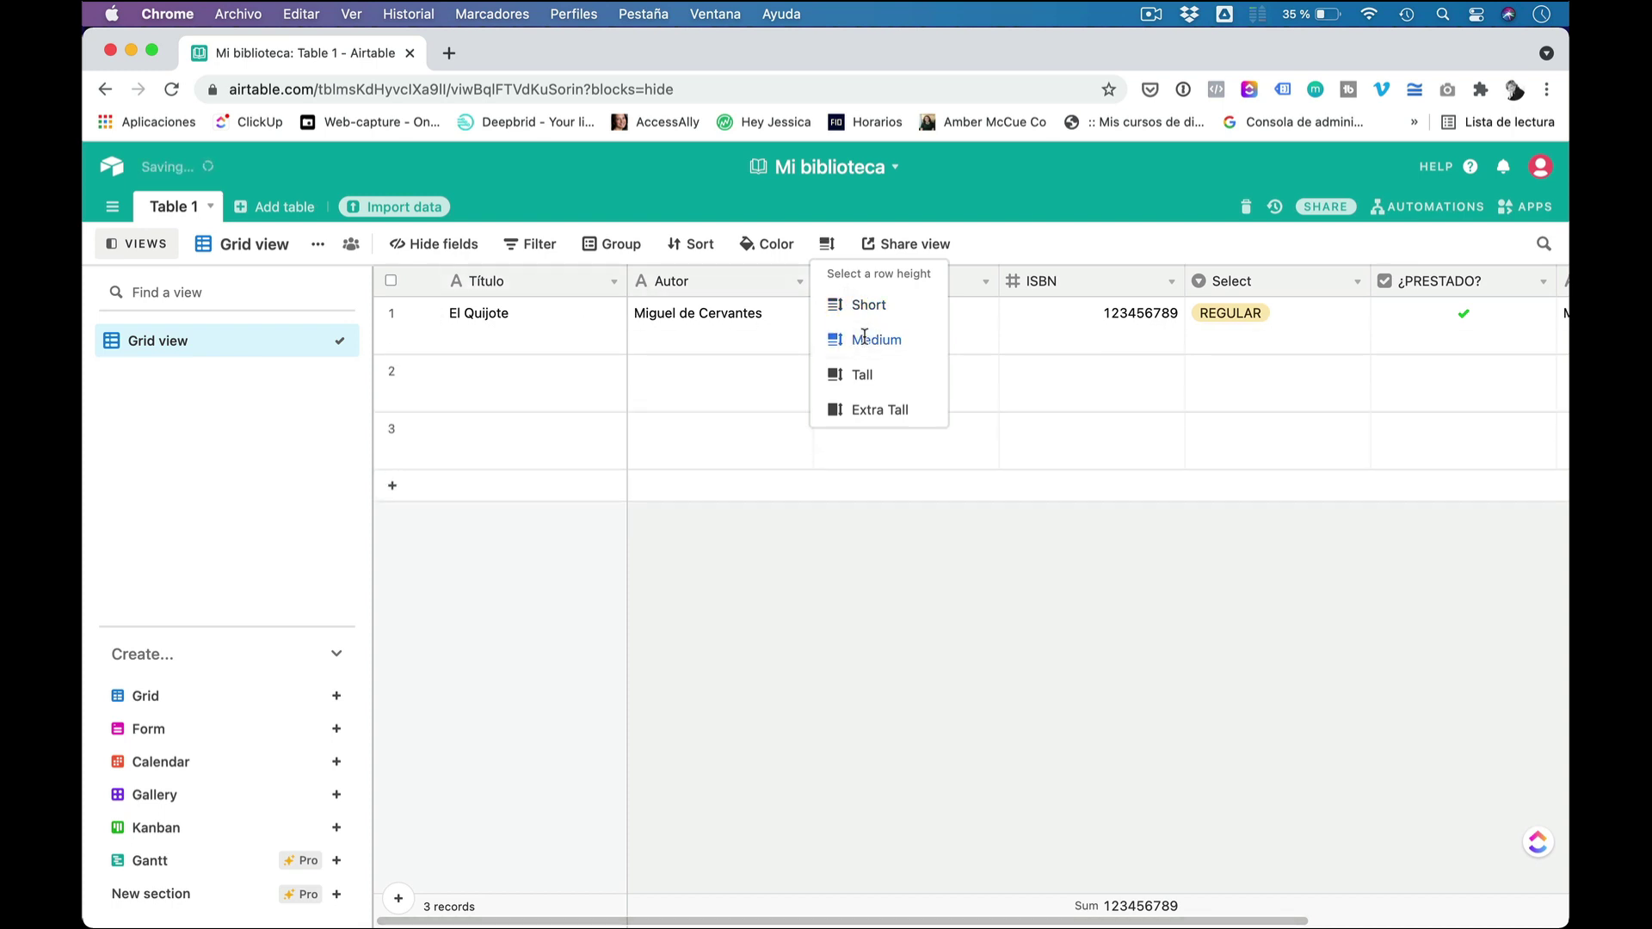
left_click(862, 376)
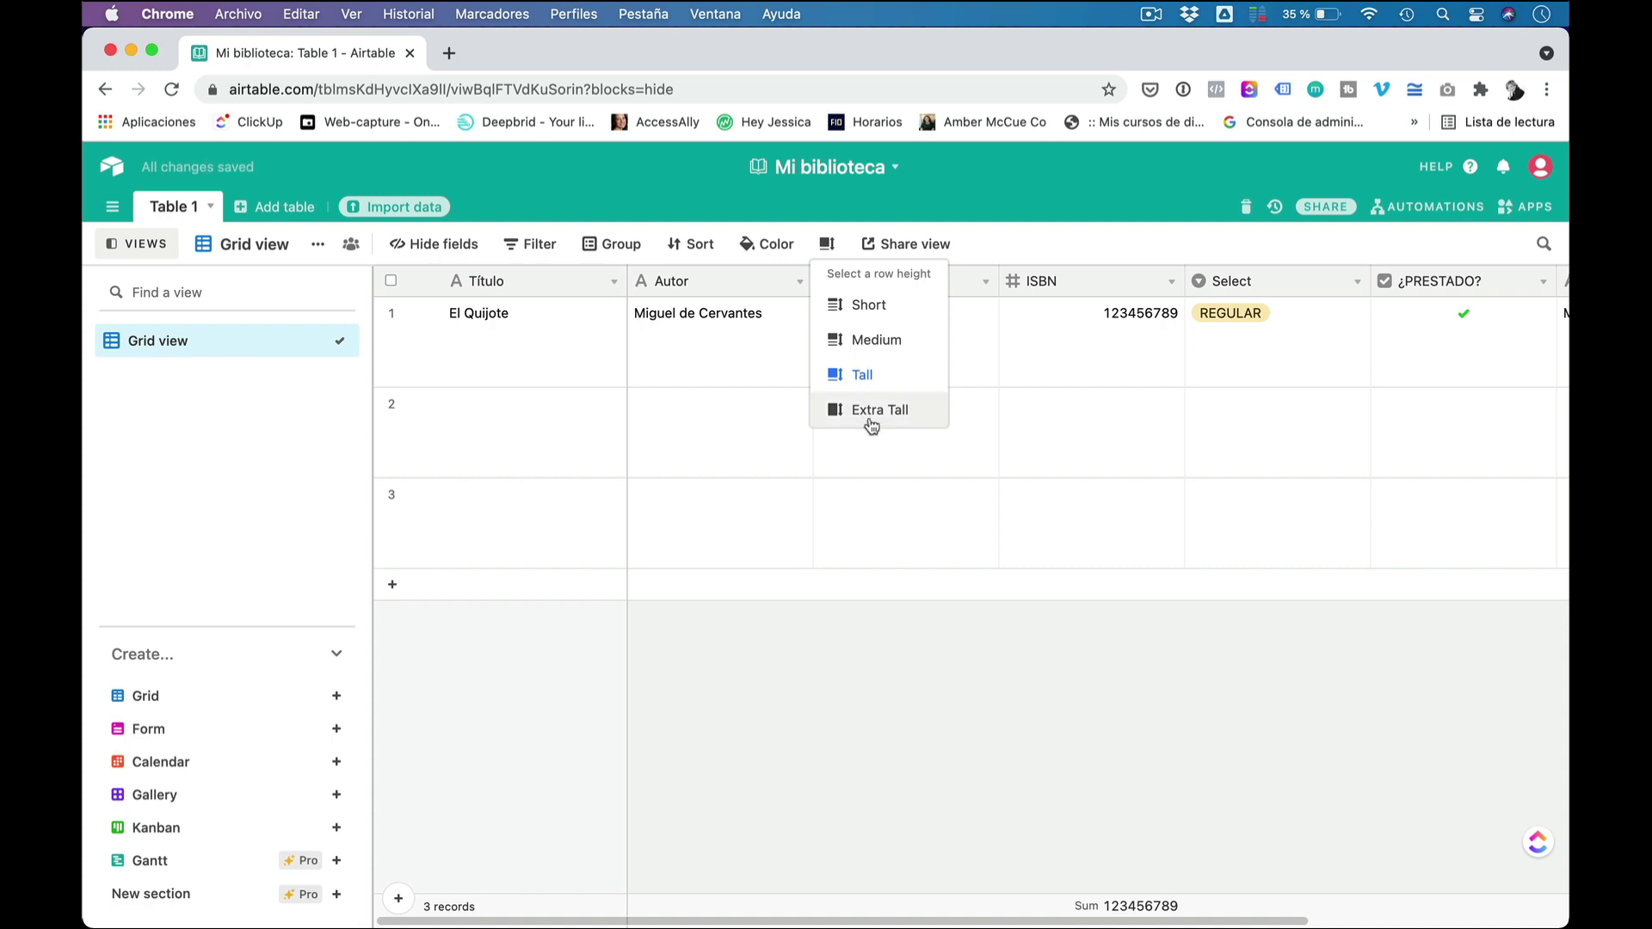
left_click(869, 411)
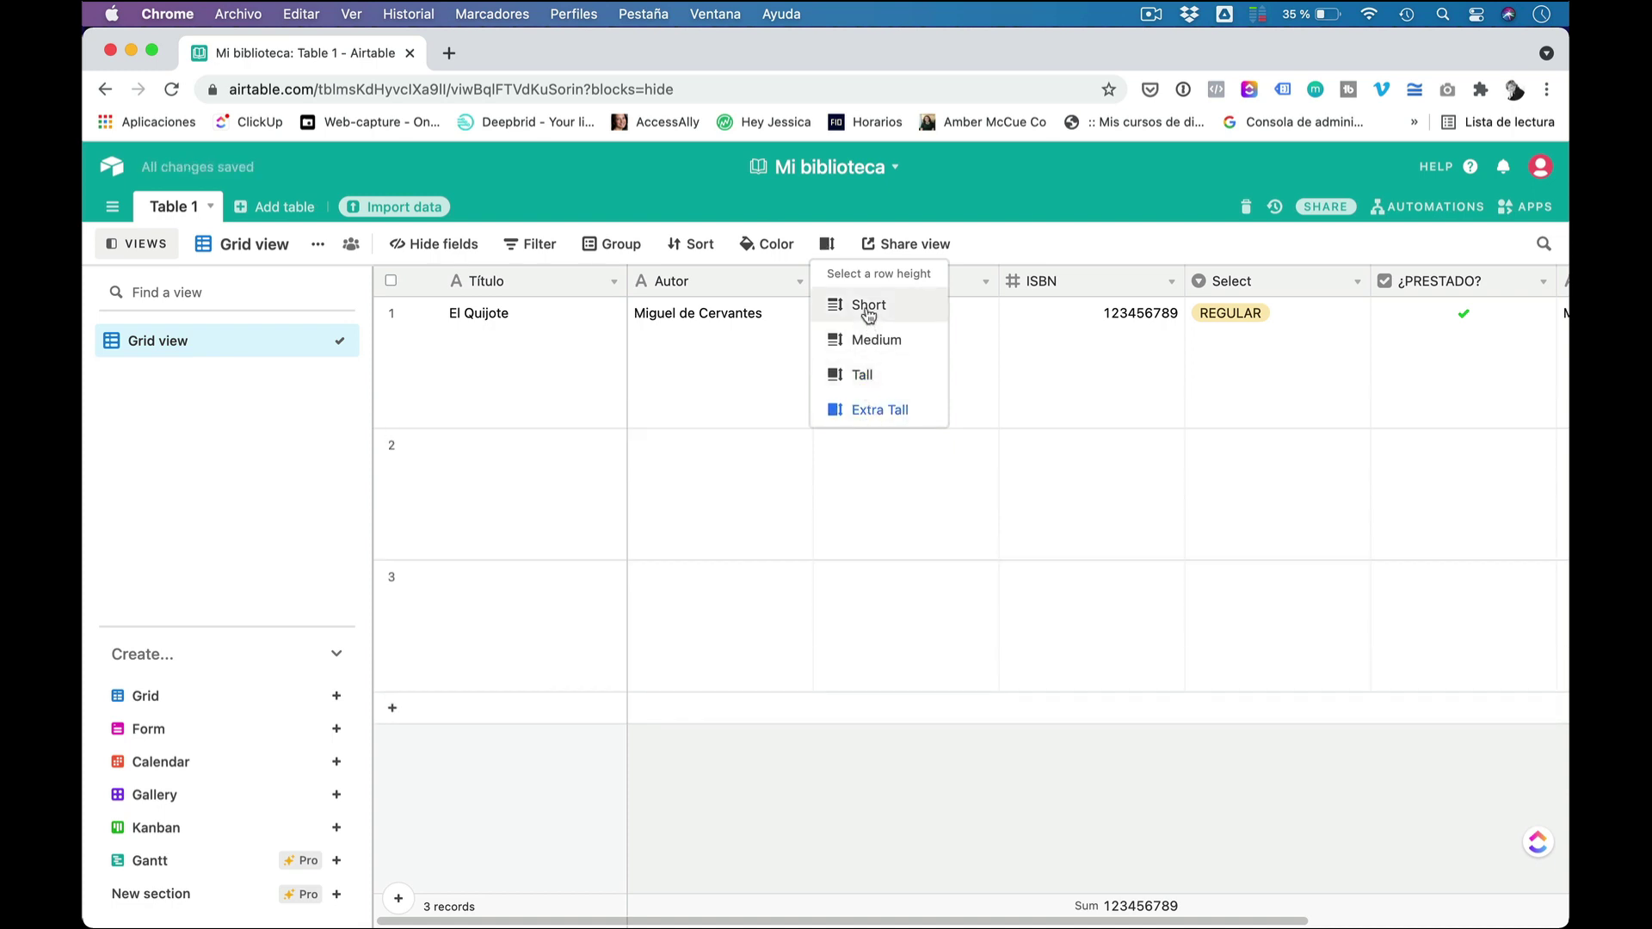
left_click(868, 305)
left_click(807, 538)
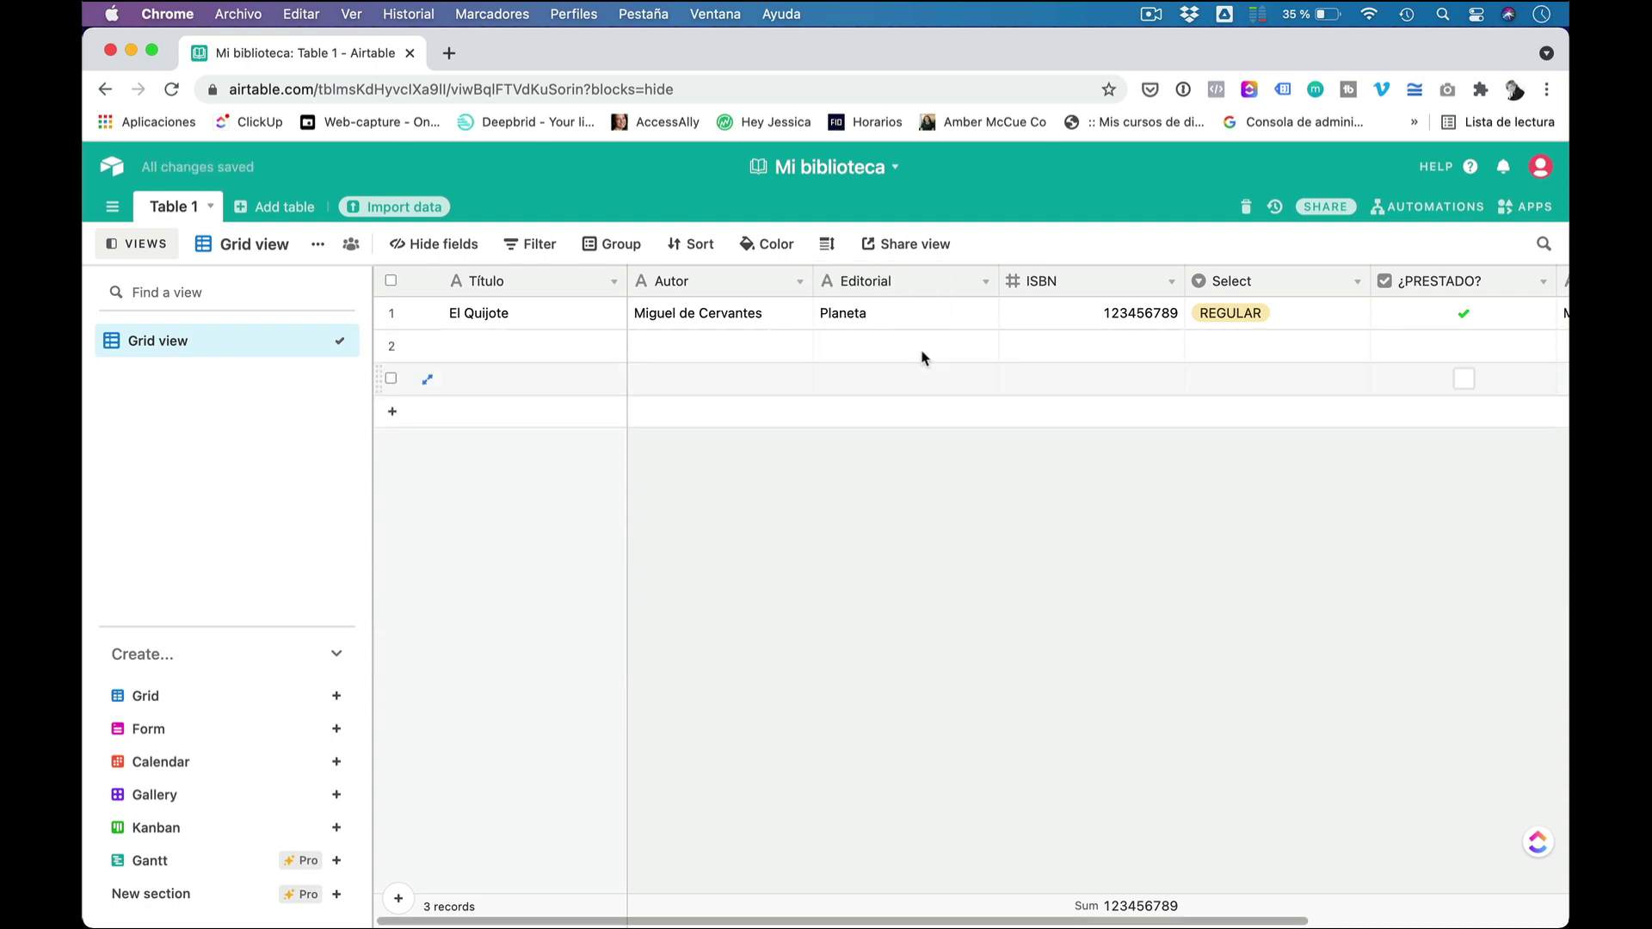
Step: Review the sharing options for the grid view without creating a link or form
left_click(910, 248)
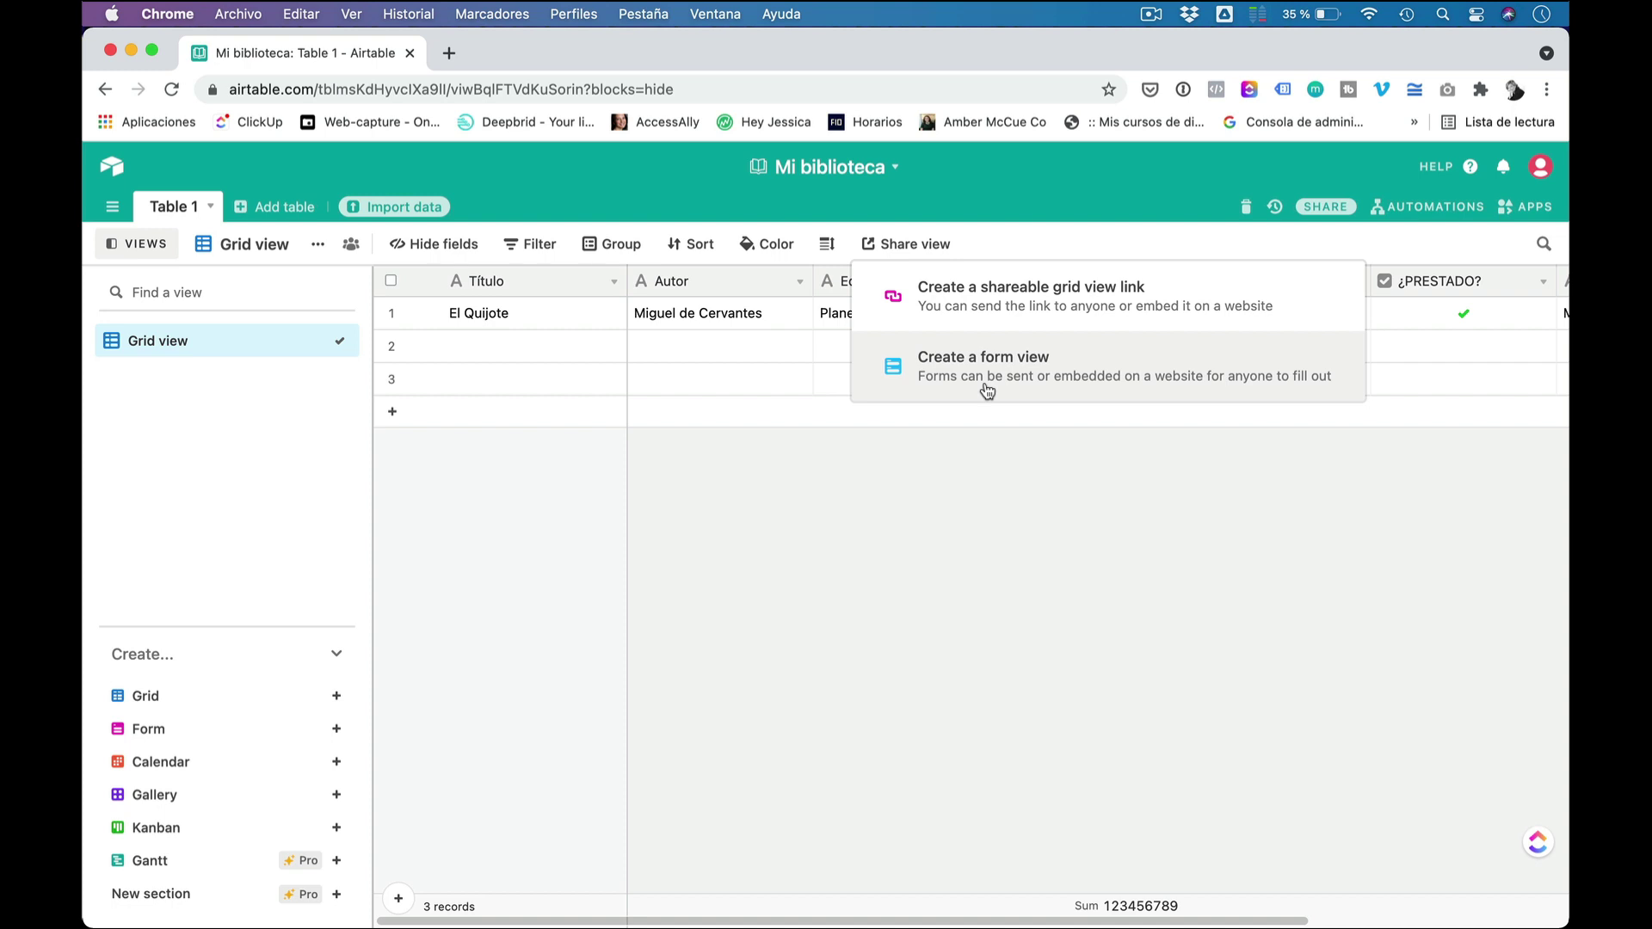
left_click(960, 526)
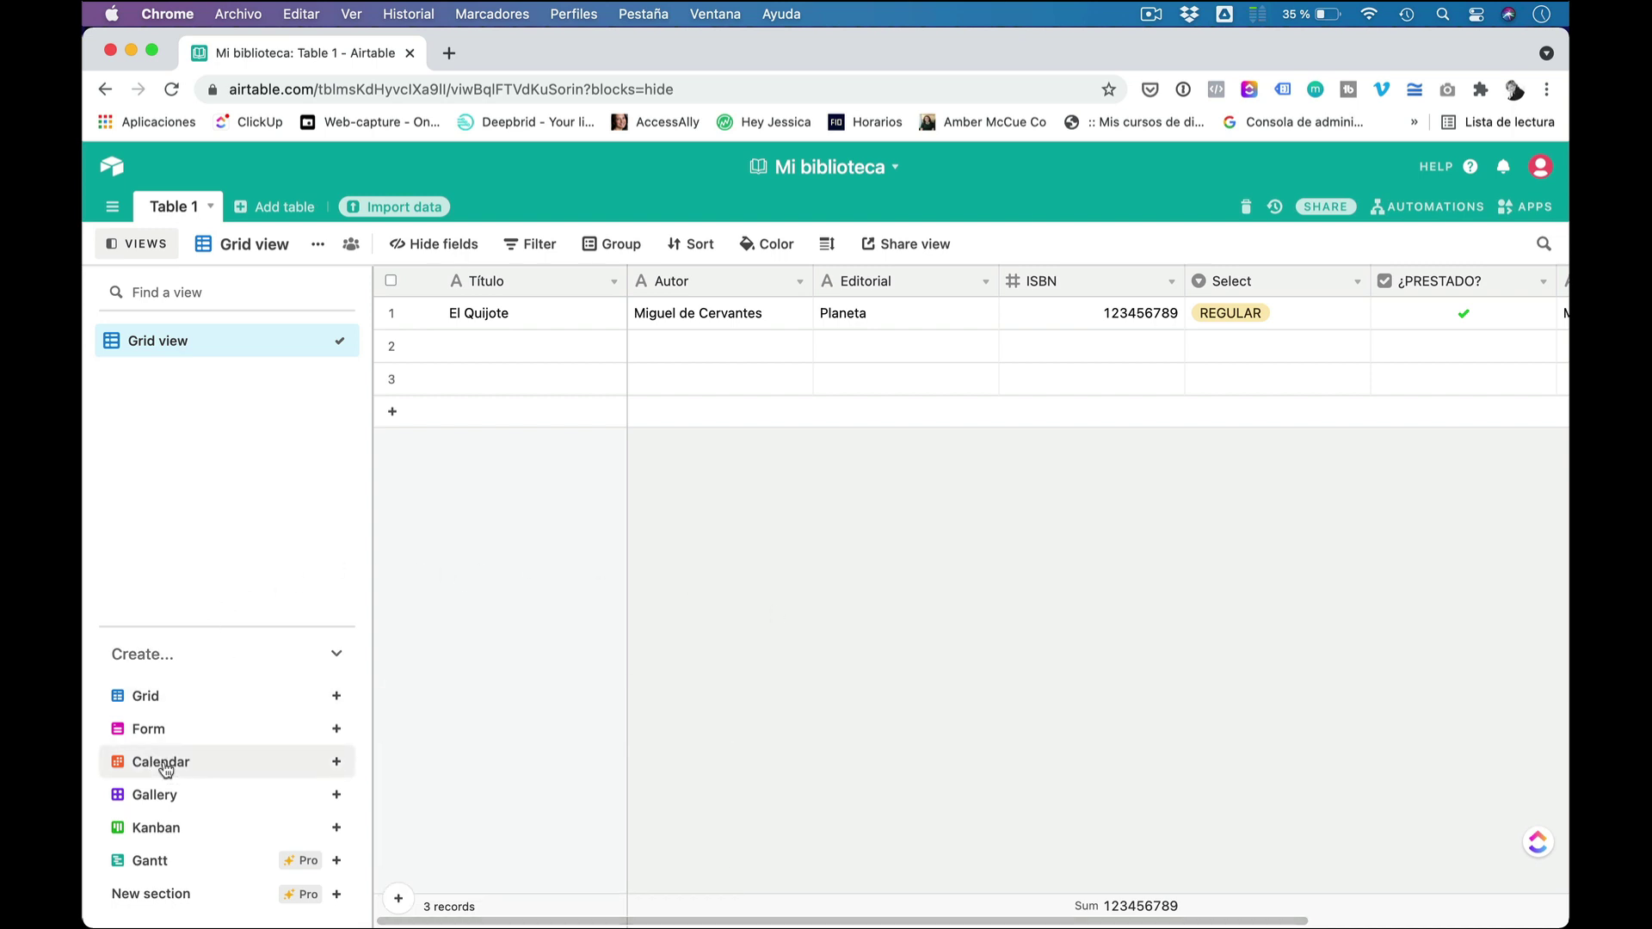
Step: Create a Gallery view of Table 1 and keep its default name
mouse_move(161, 796)
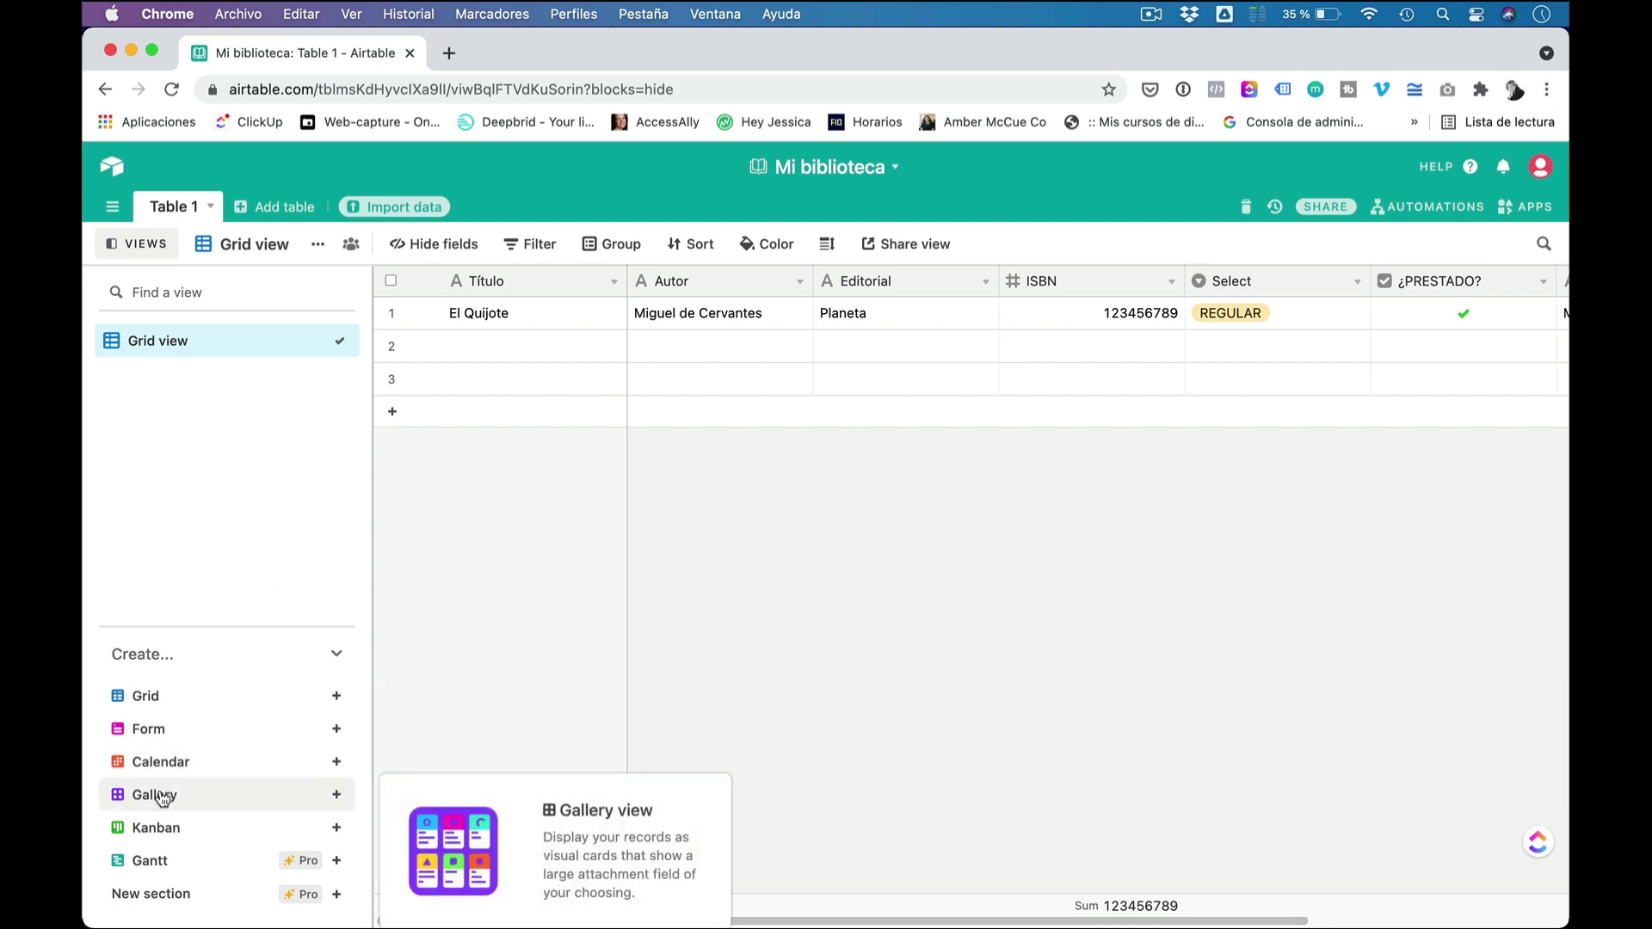
left_click(160, 797)
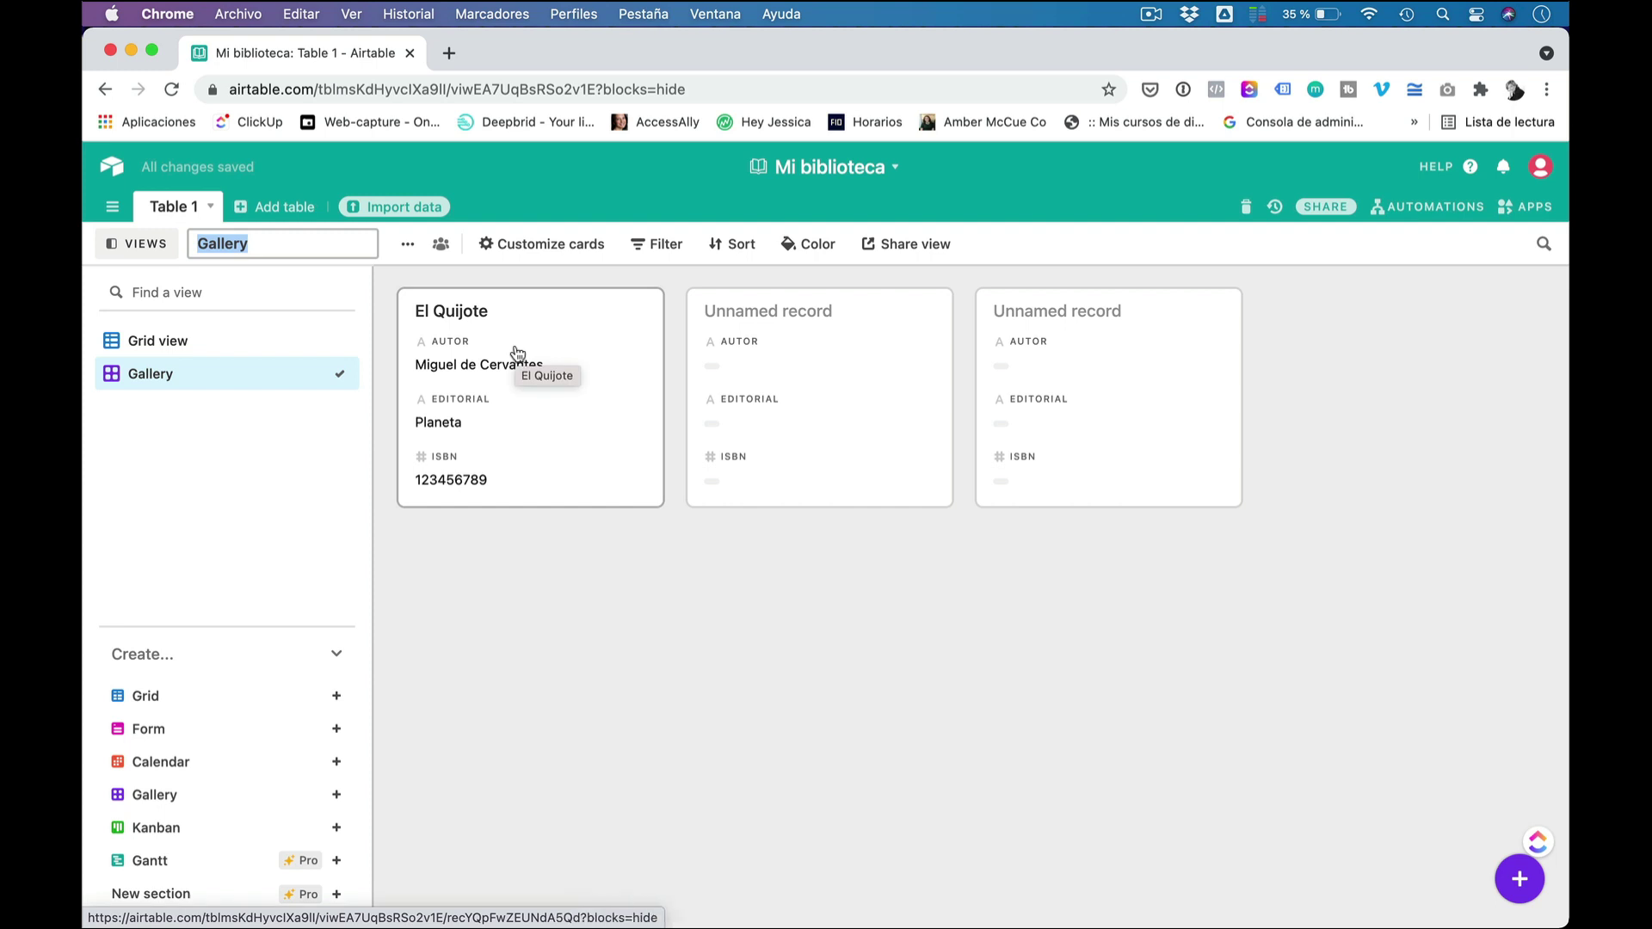
left_click(497, 540)
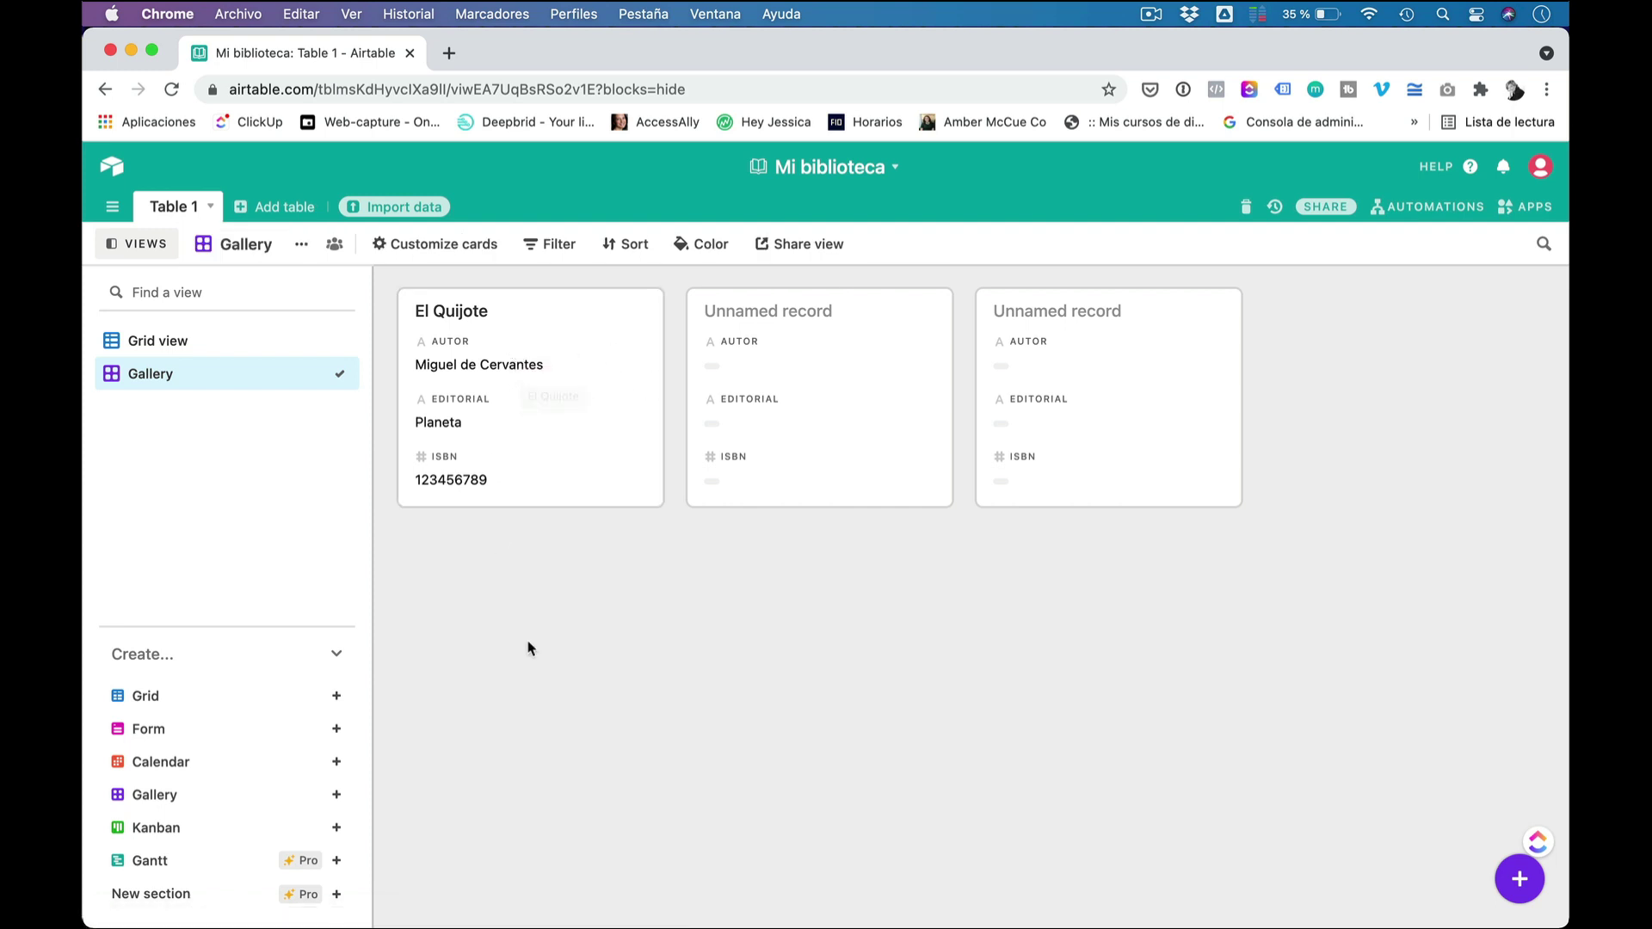
Step: Inspect the full El Quijote record and an unnamed record from their gallery cards, and compare the gallery with the grid view
left_click(555, 415)
scroll(660, 421, "down", 3)
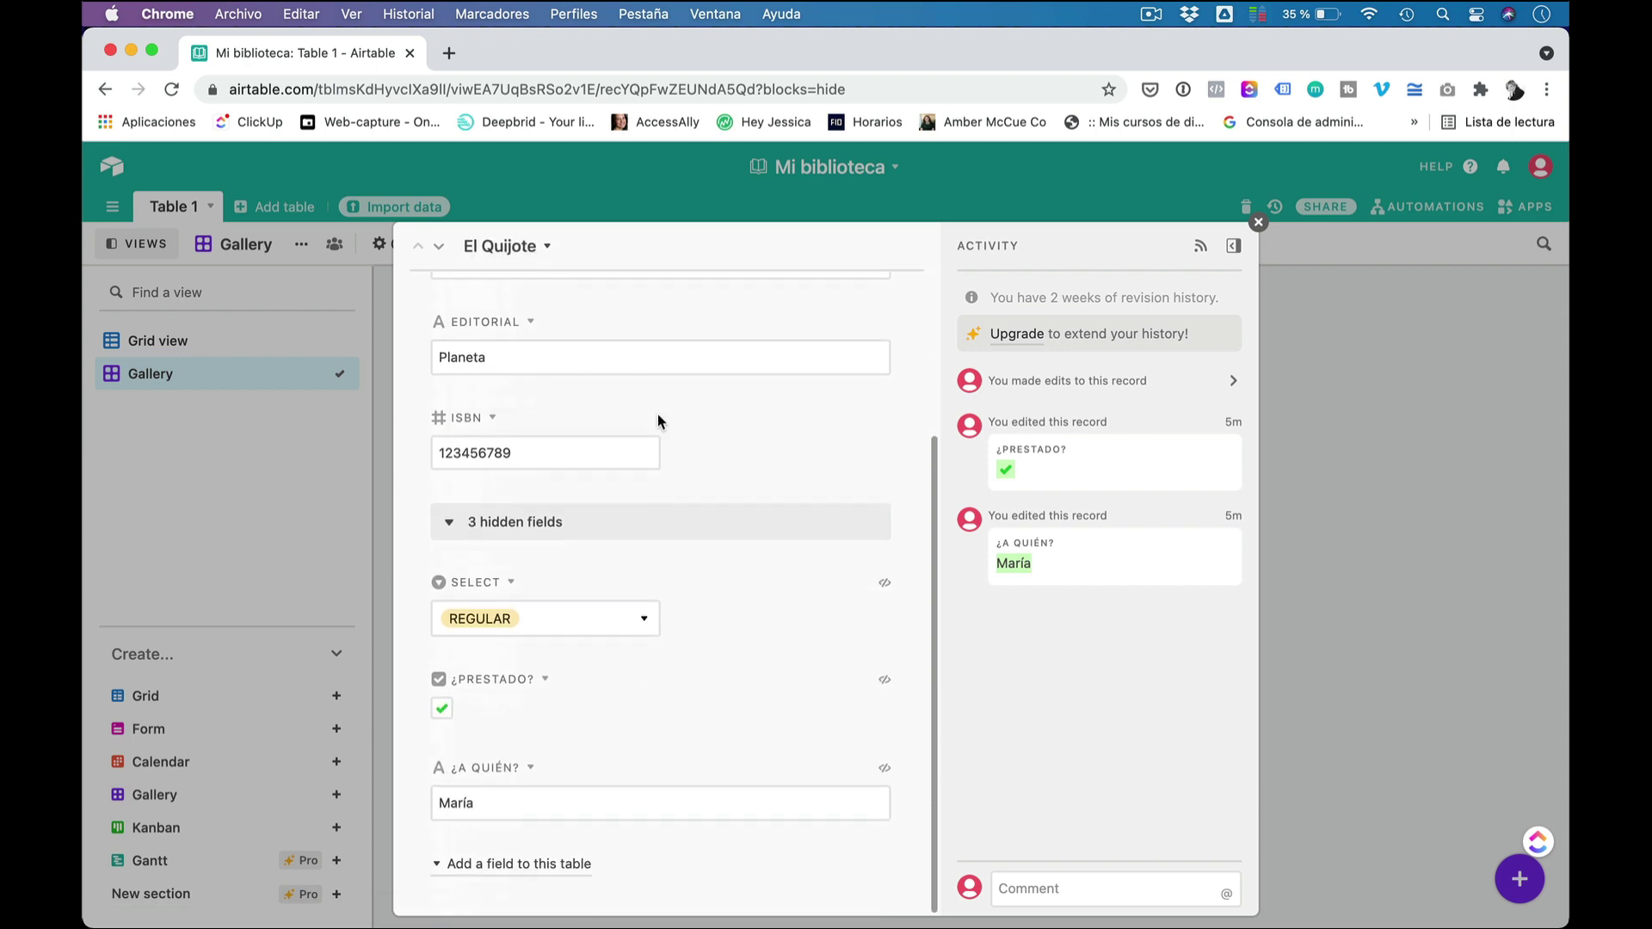
scroll(660, 417, "up", 3)
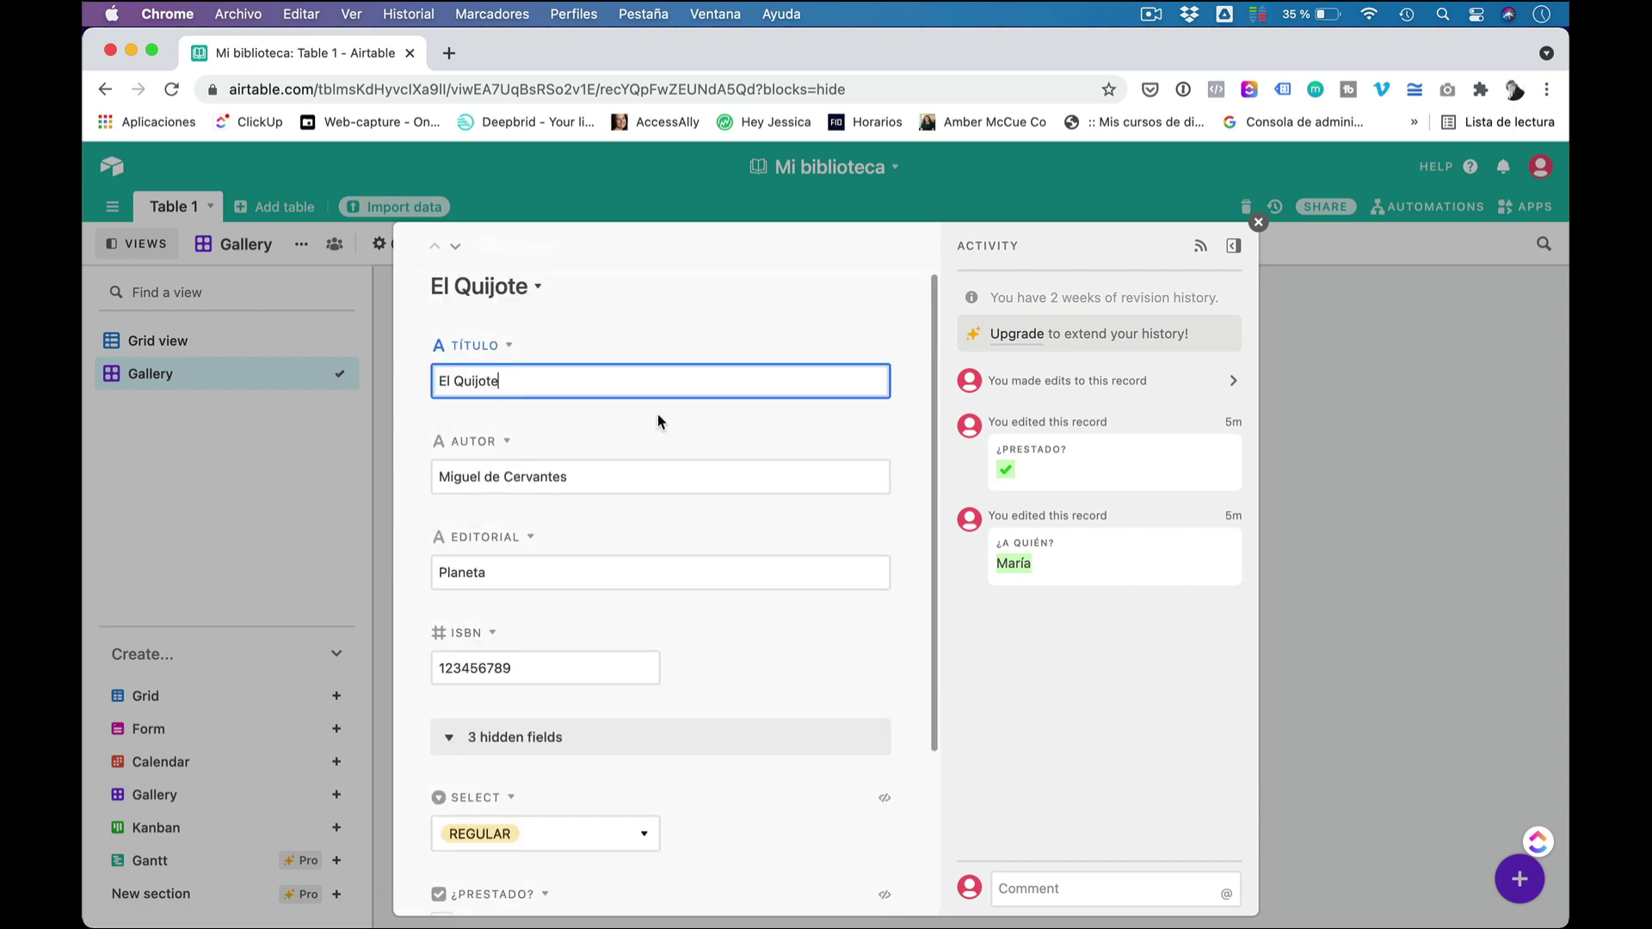
left_click(1257, 225)
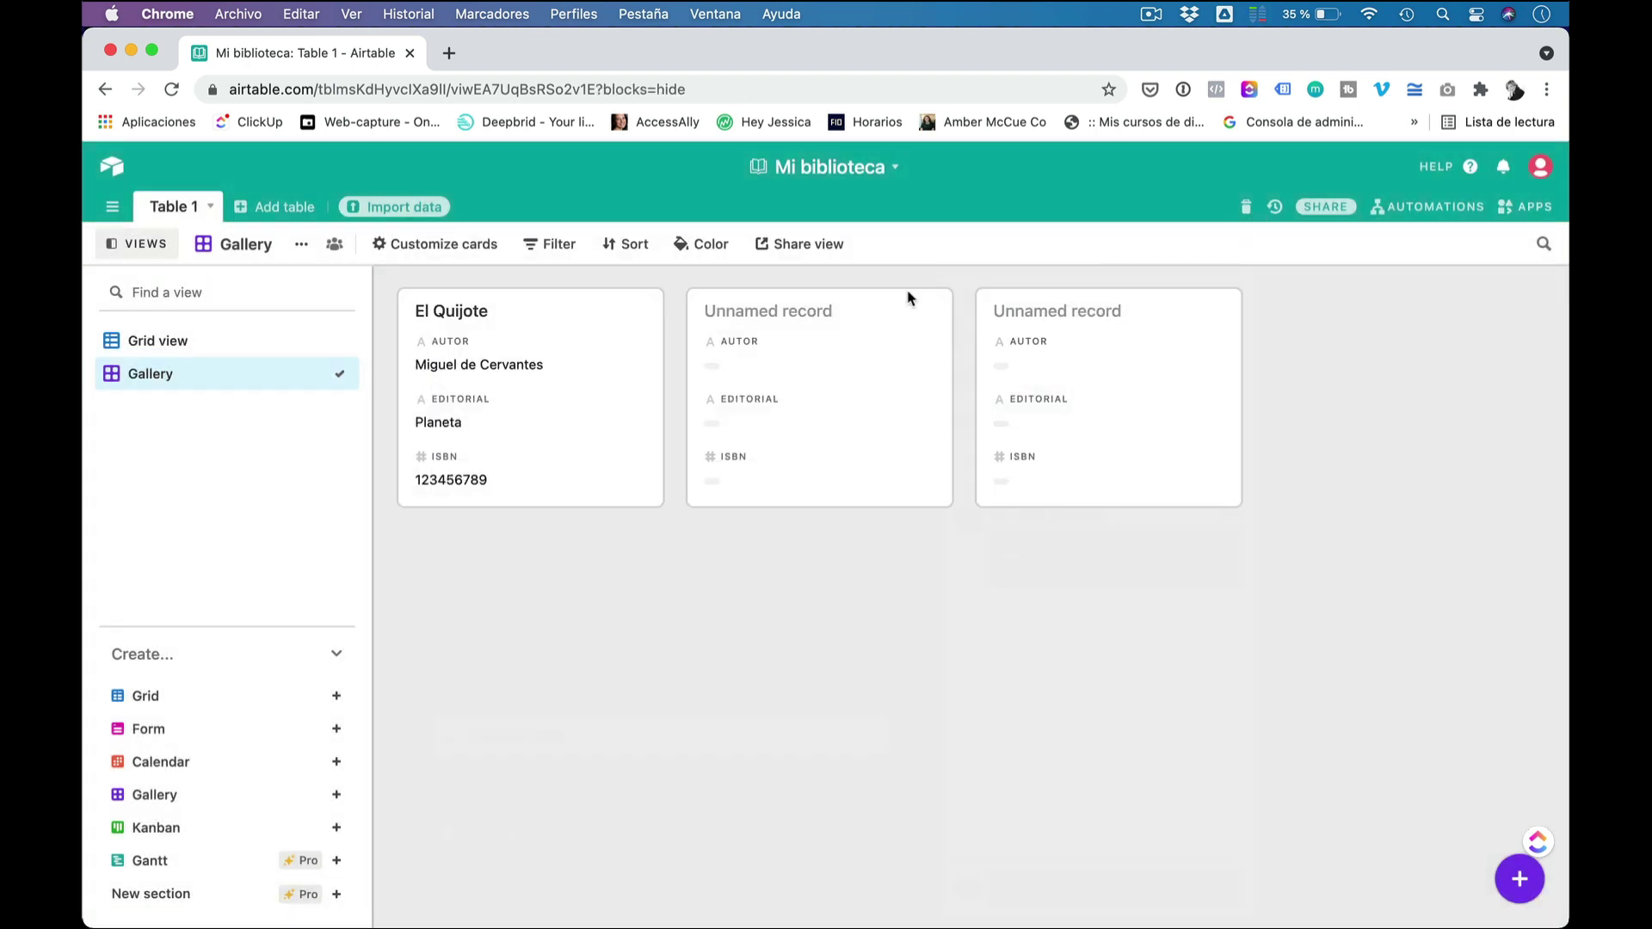
left_click(807, 379)
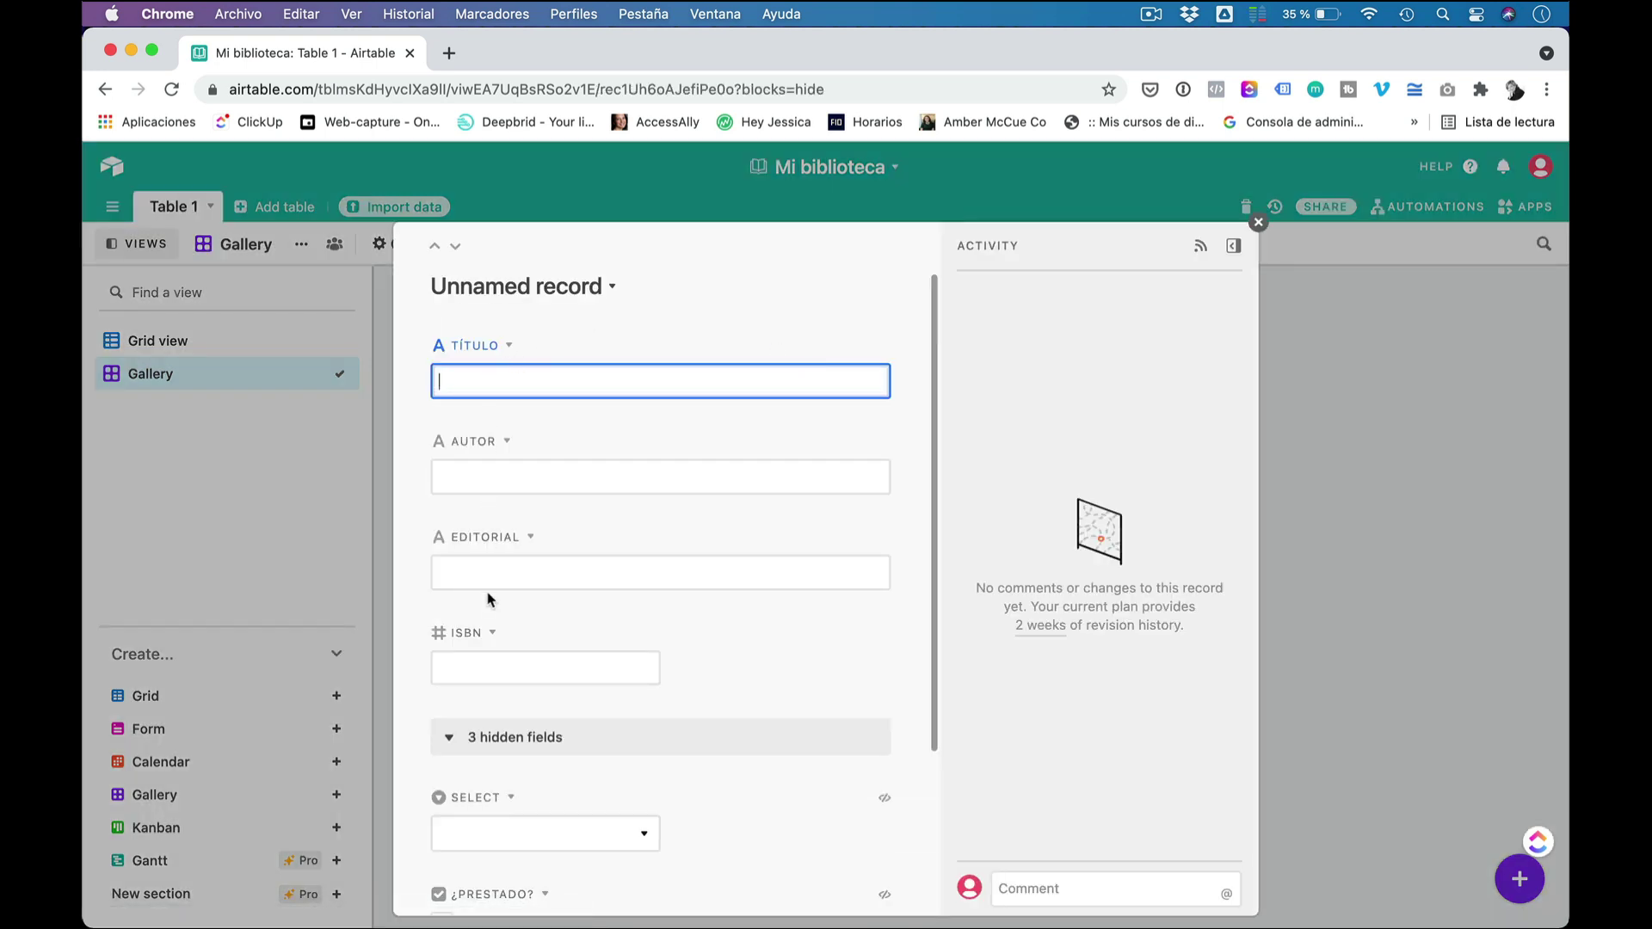
left_click(1259, 222)
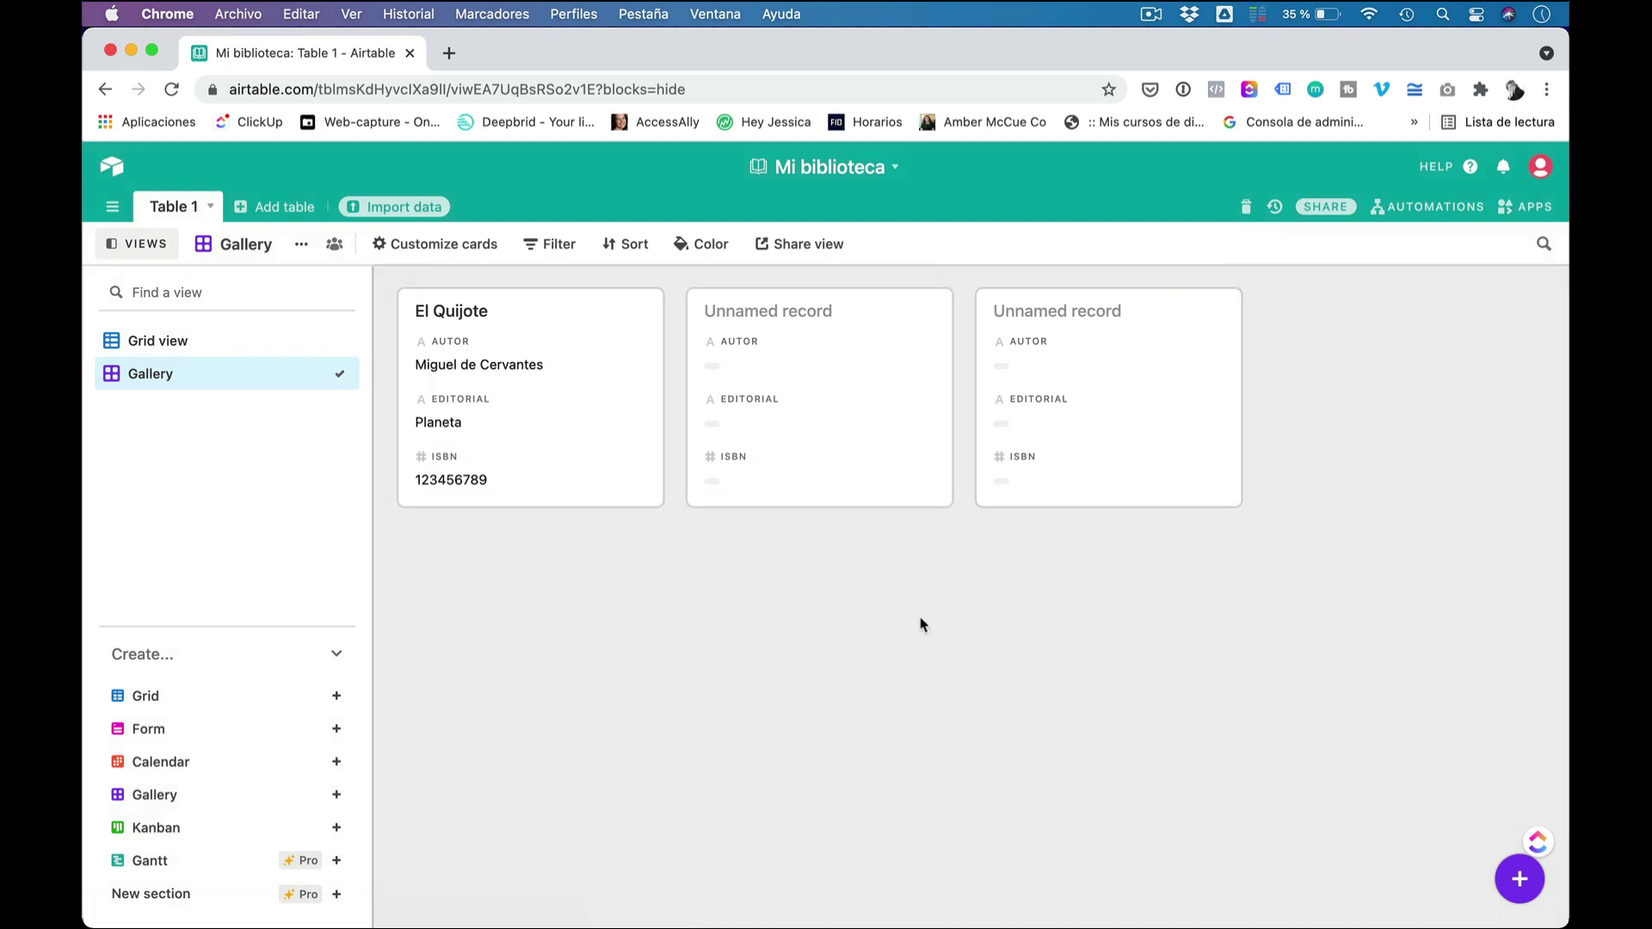
left_click(180, 341)
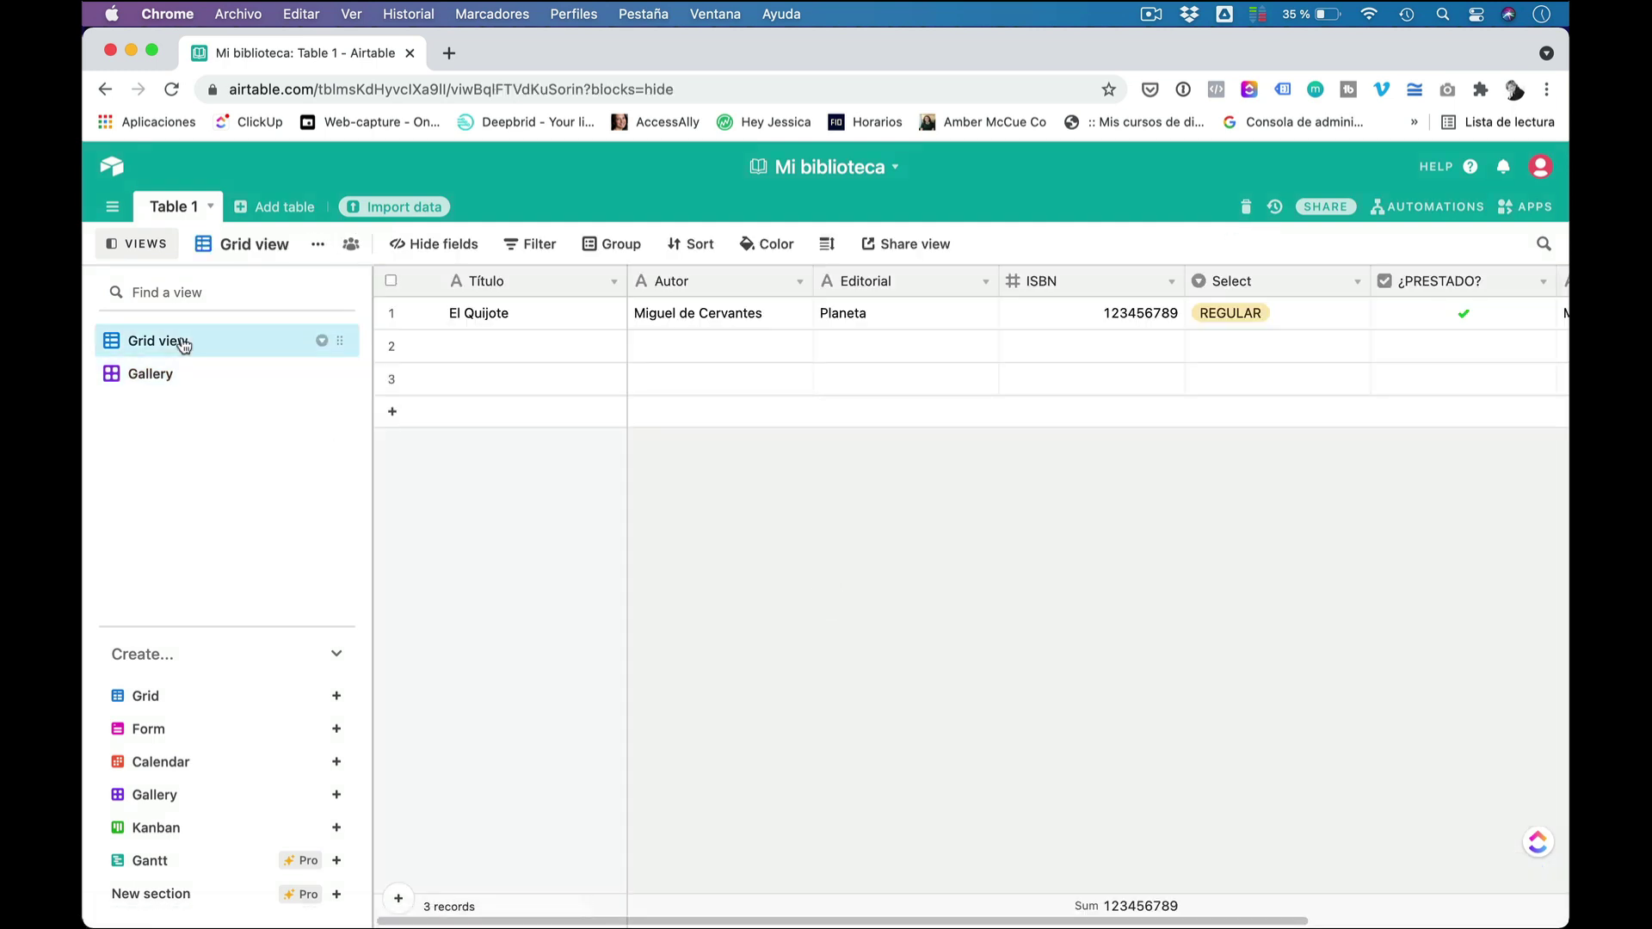
left_click(155, 373)
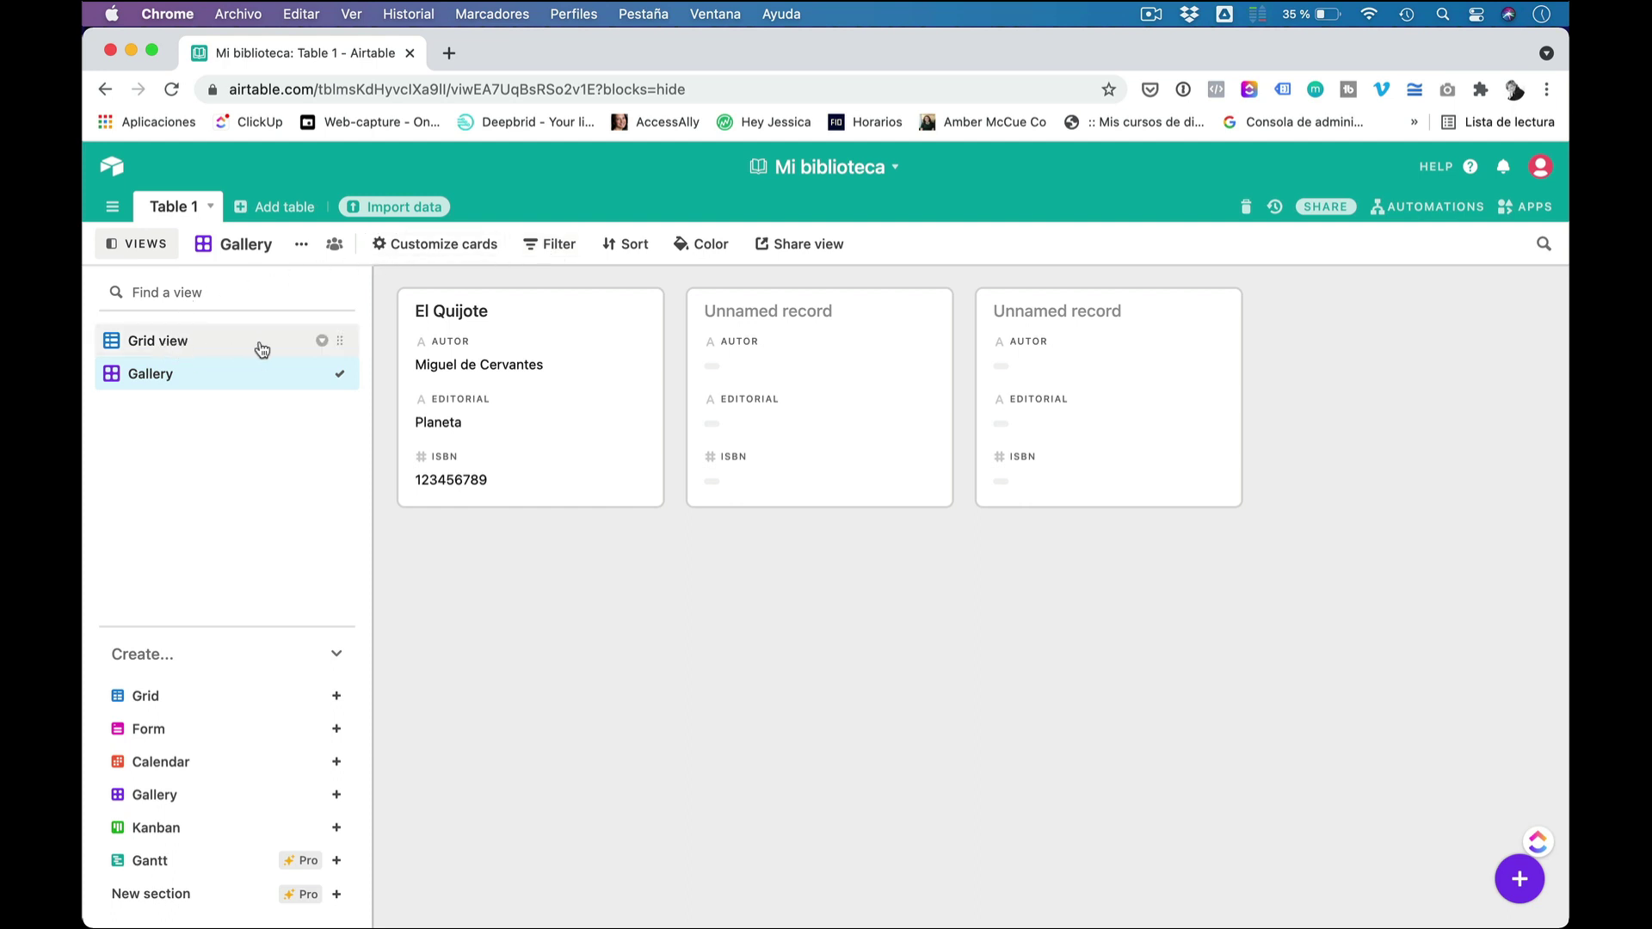
Step: Rename the grid view to Biblioteca total and the gallery view to Vista compacta
left_click(322, 342)
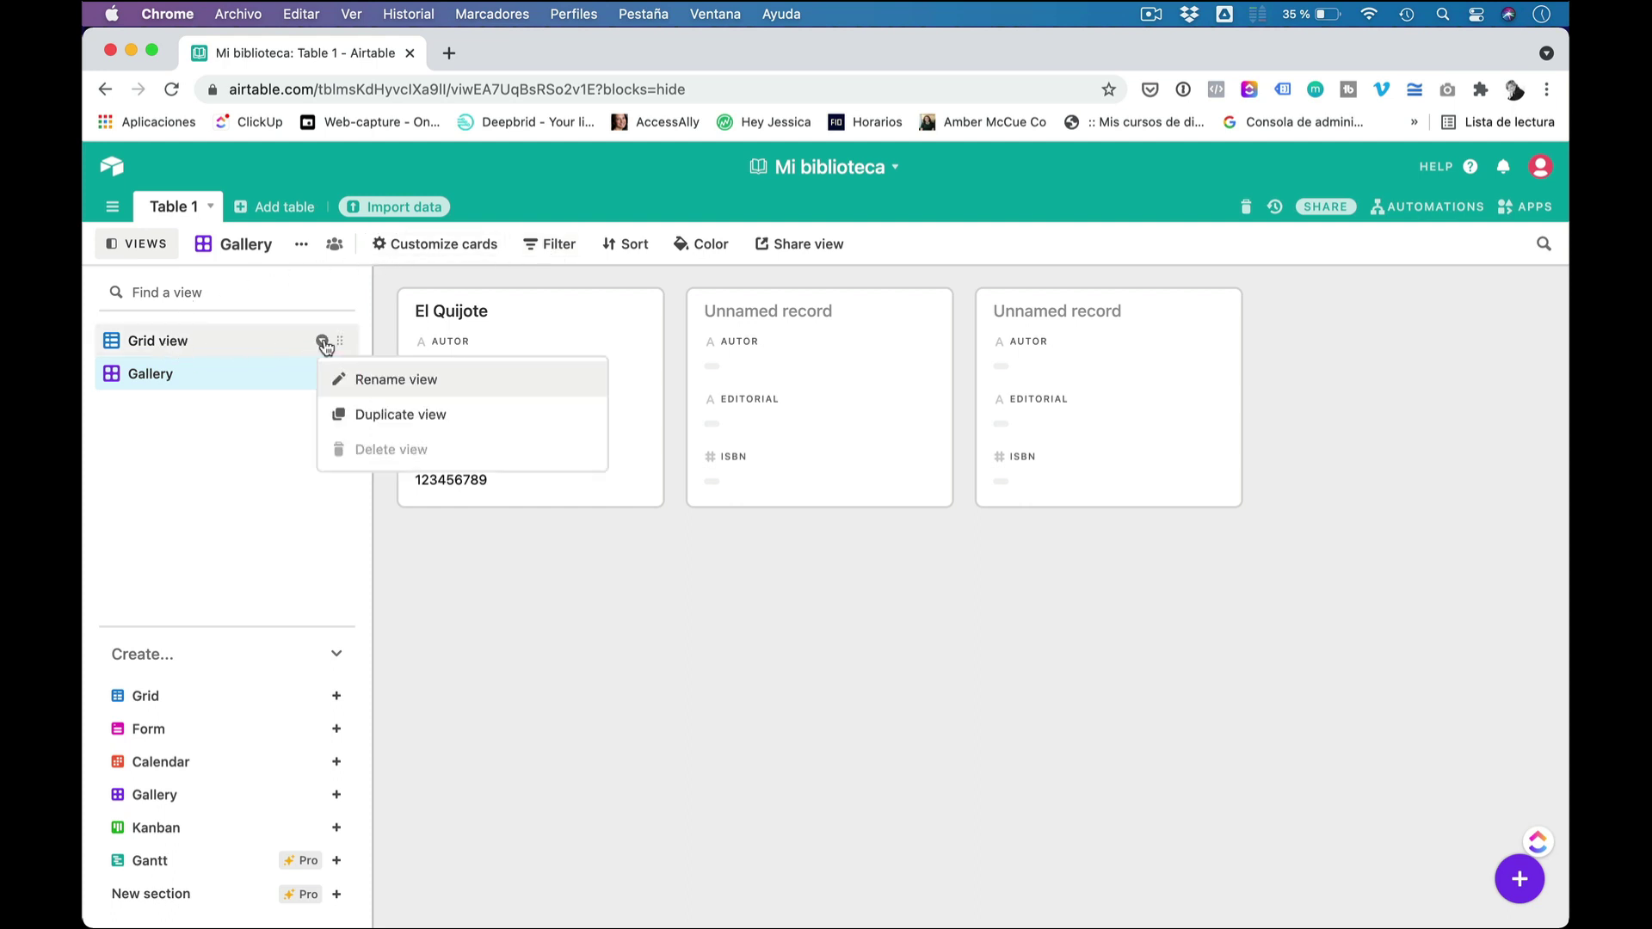
left_click(402, 381)
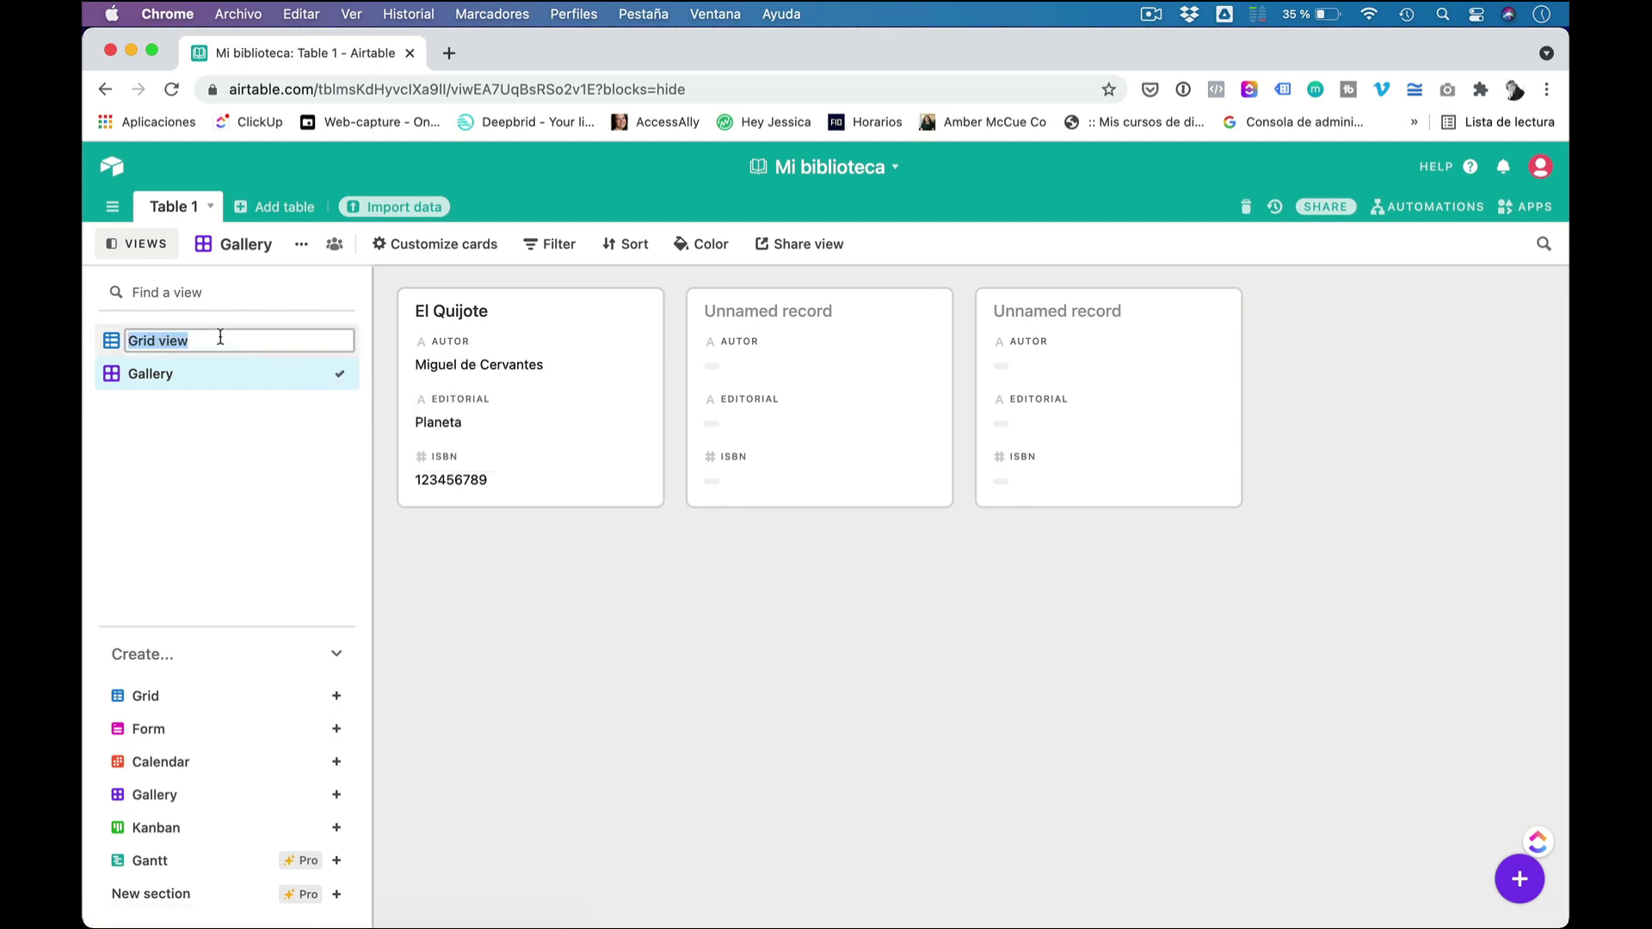
type("Biblioteca total")
left_click(321, 376)
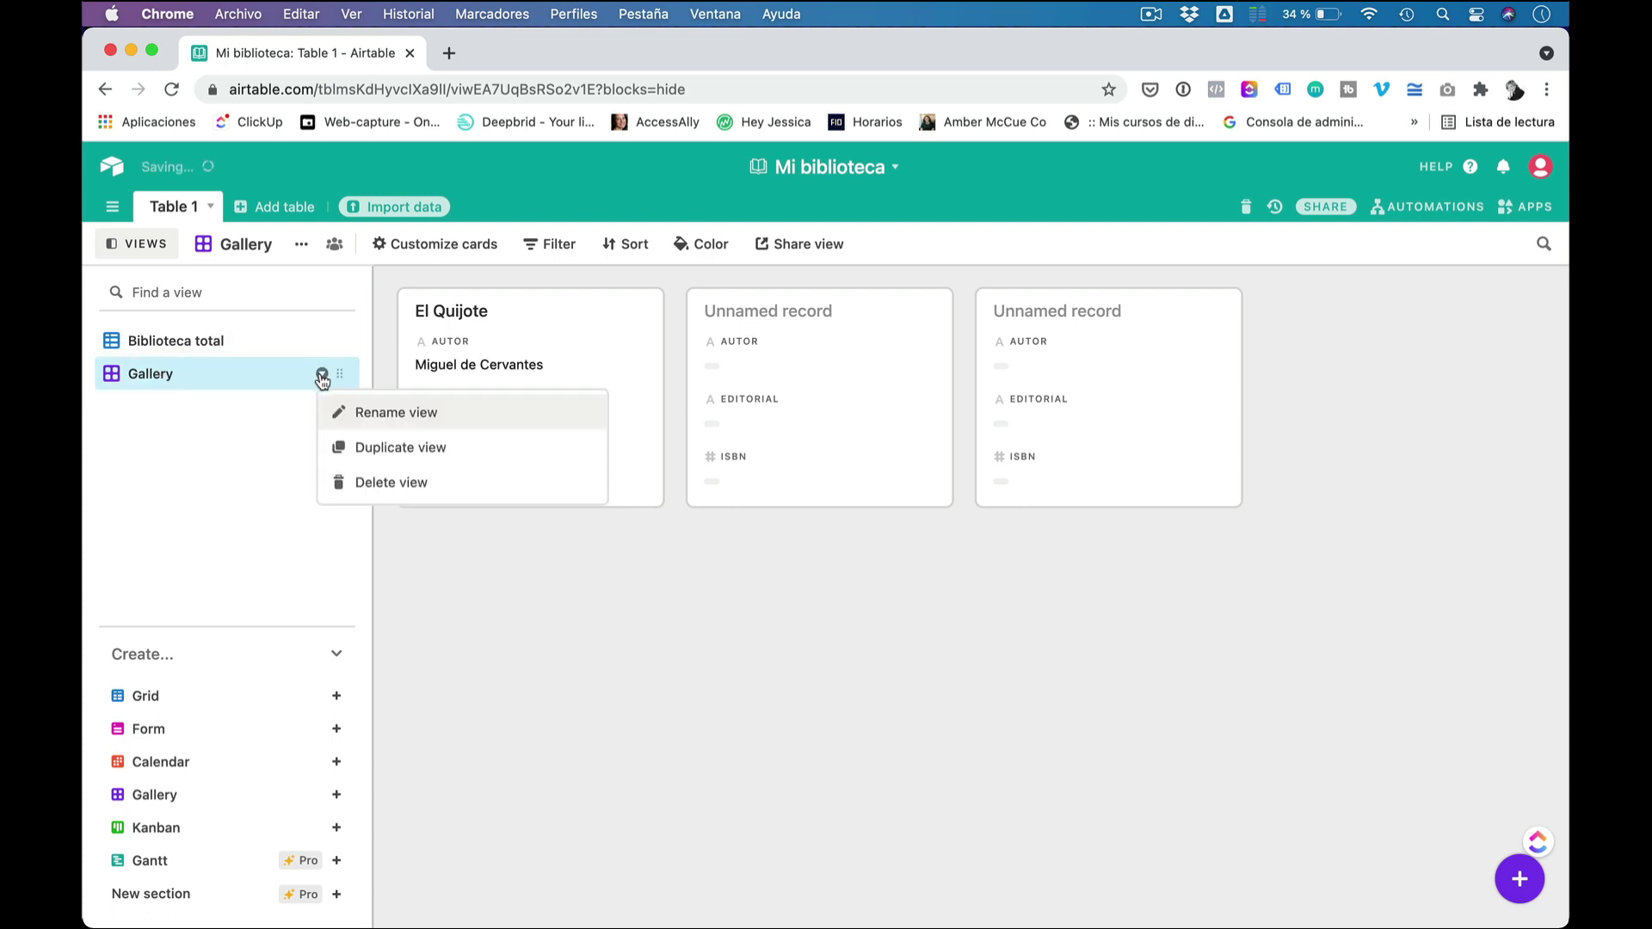
left_click(340, 413)
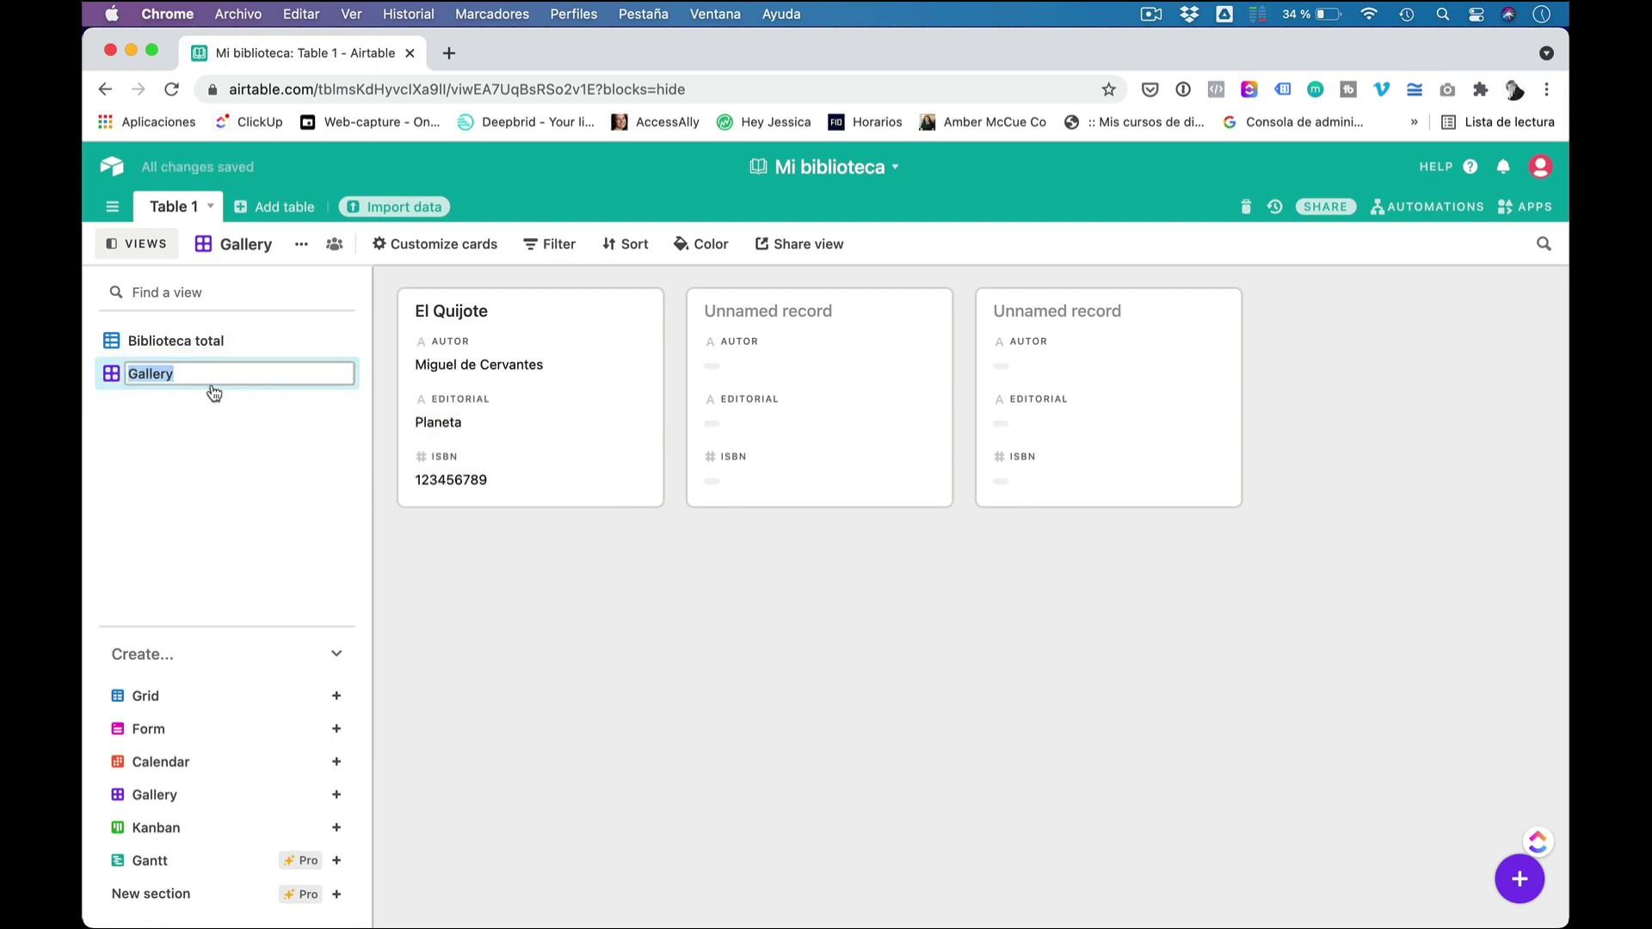
type("Vista compacta")
key("Return")
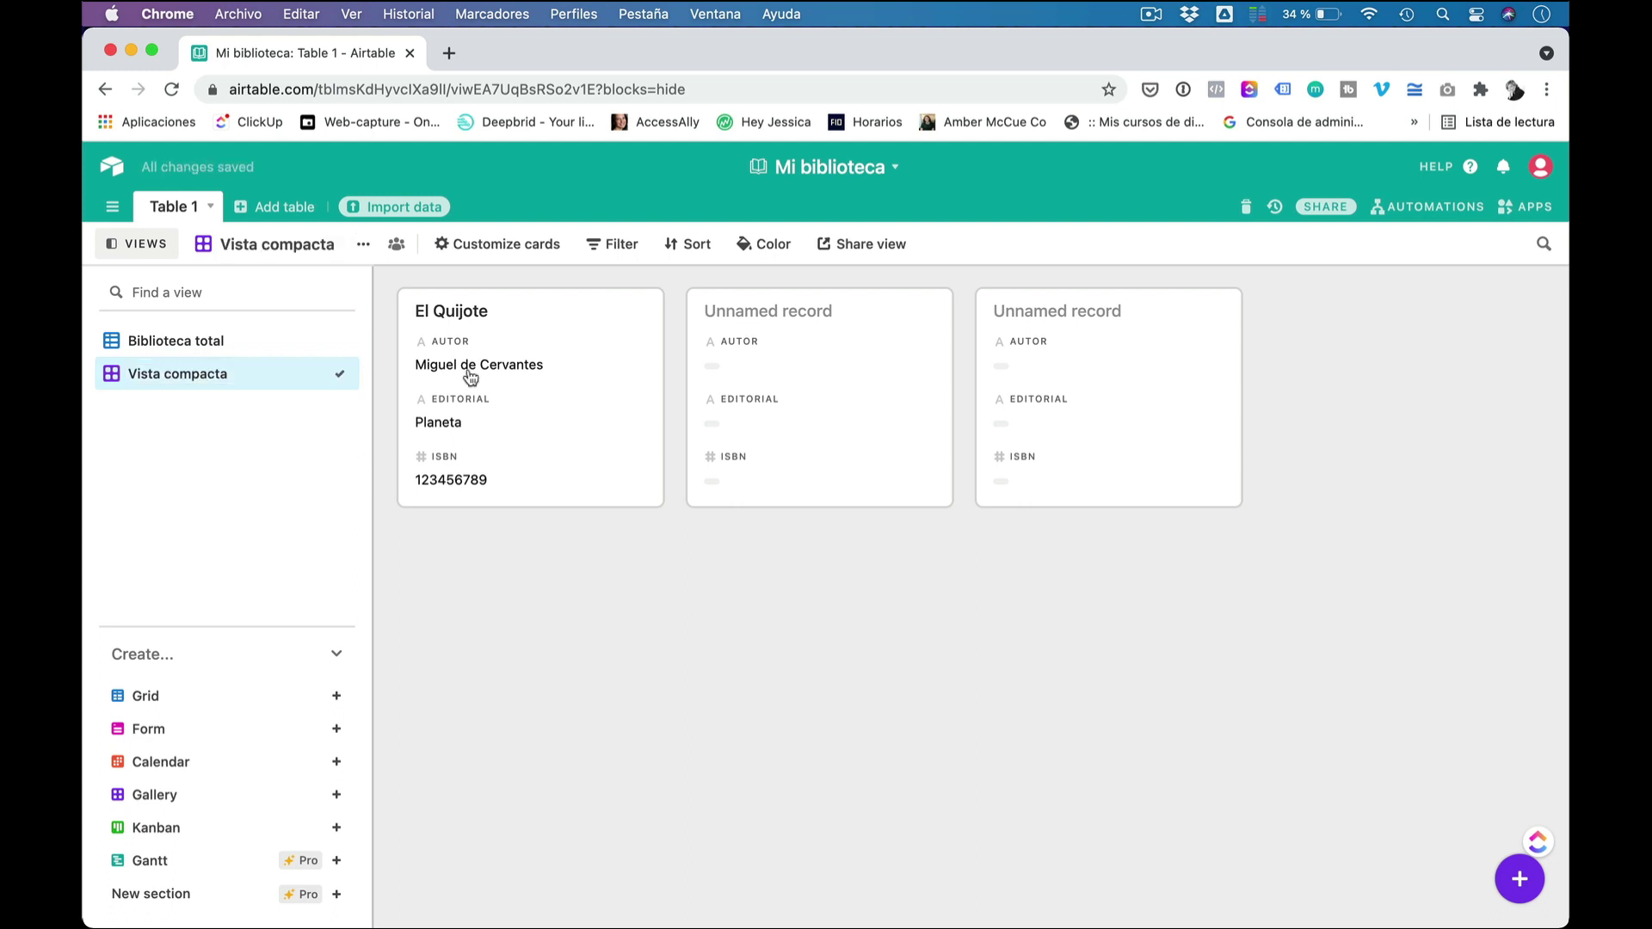
Step: Show the ¿PRESTADO? field on the Vista compacta cards and compare the view with Biblioteca total
left_click(478, 244)
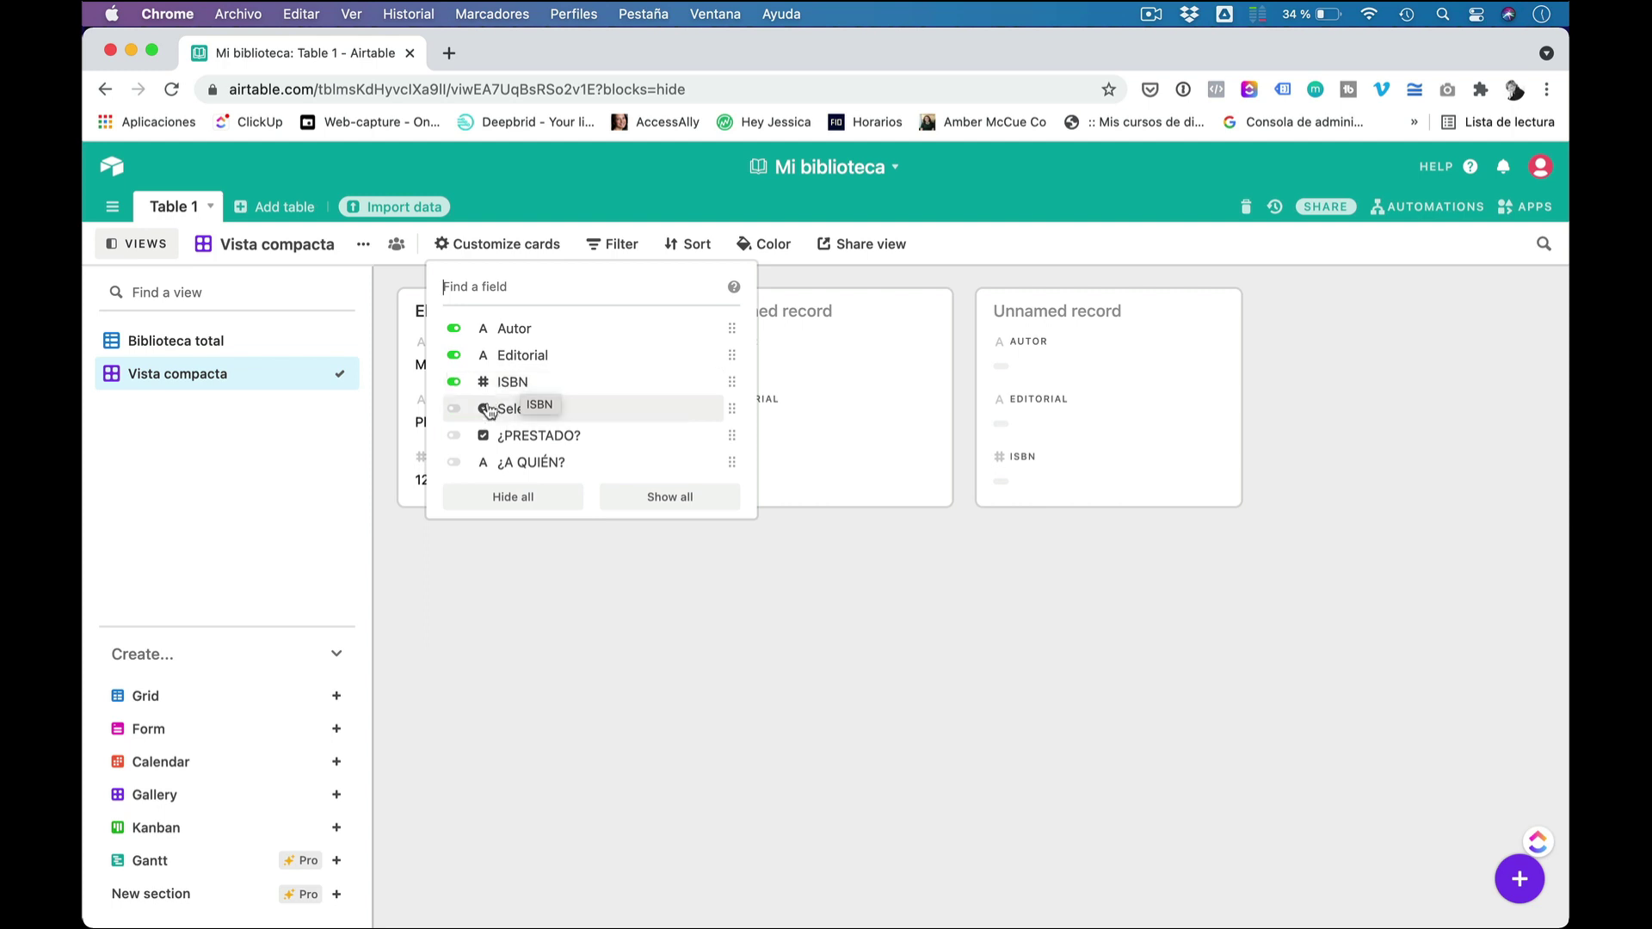
left_click(456, 435)
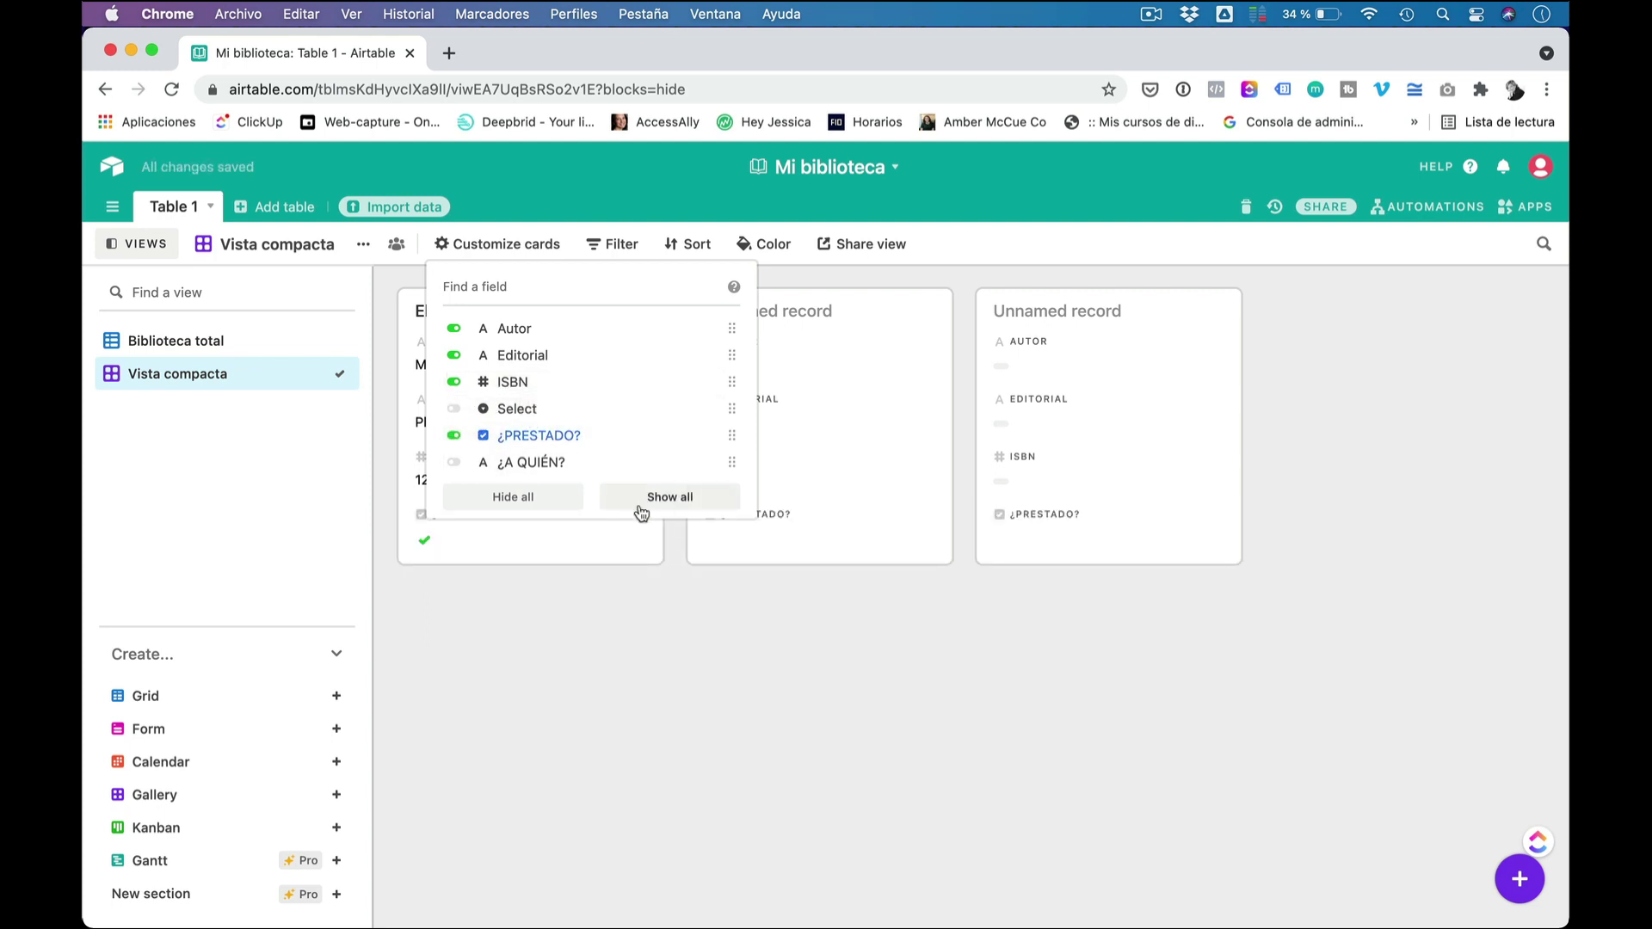
left_click(649, 769)
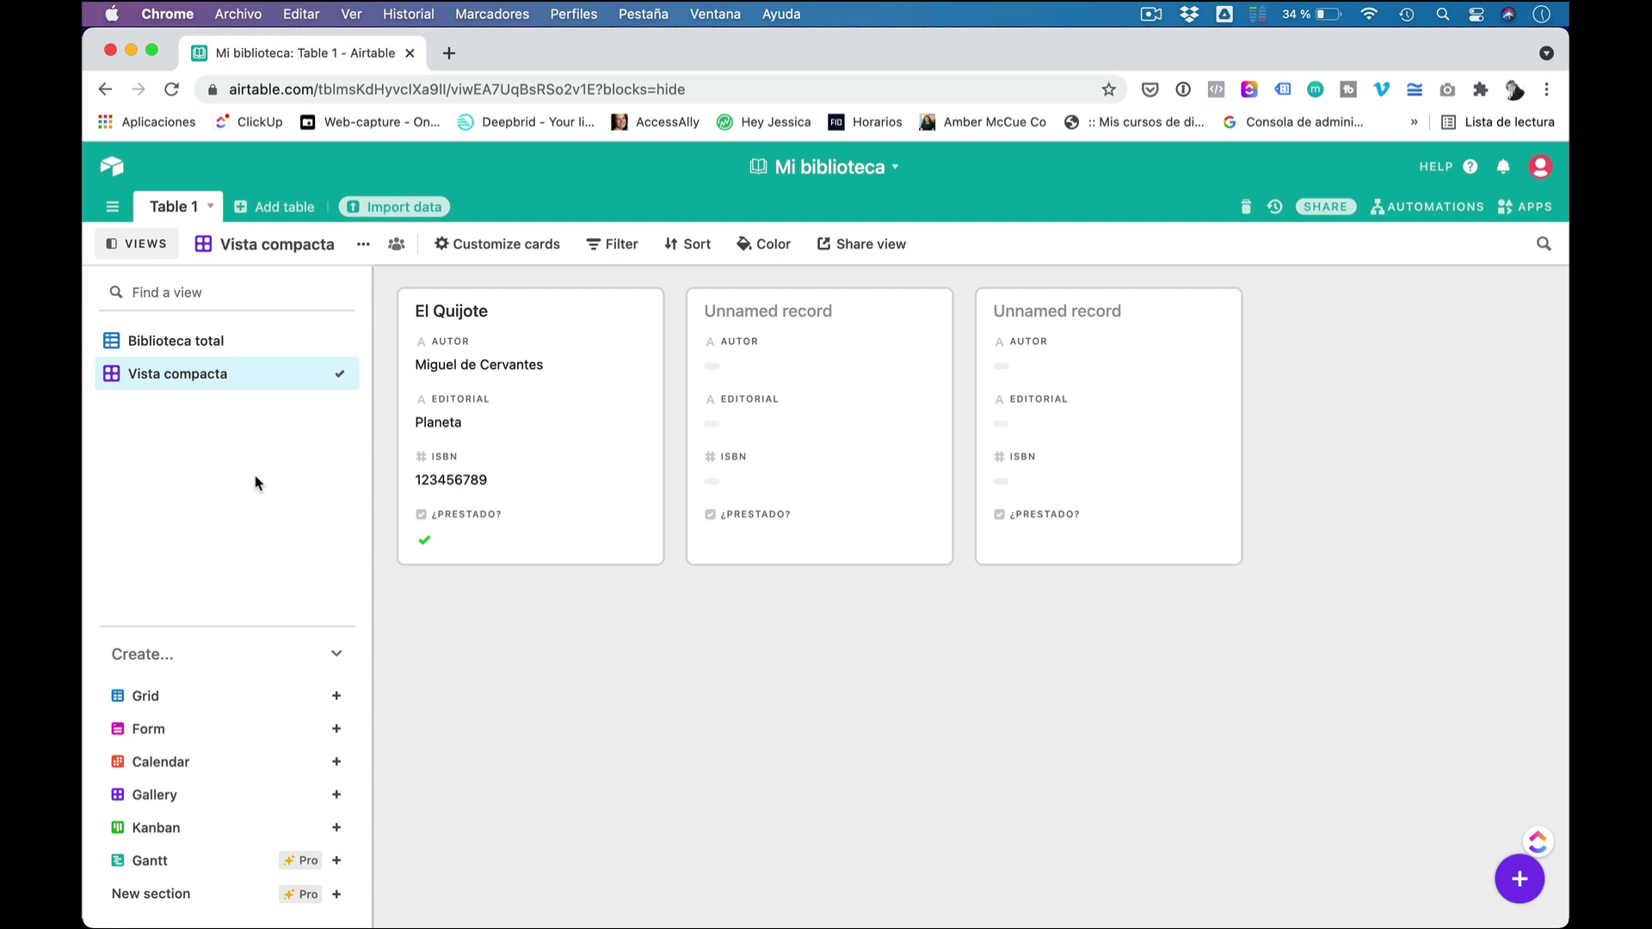
left_click(182, 343)
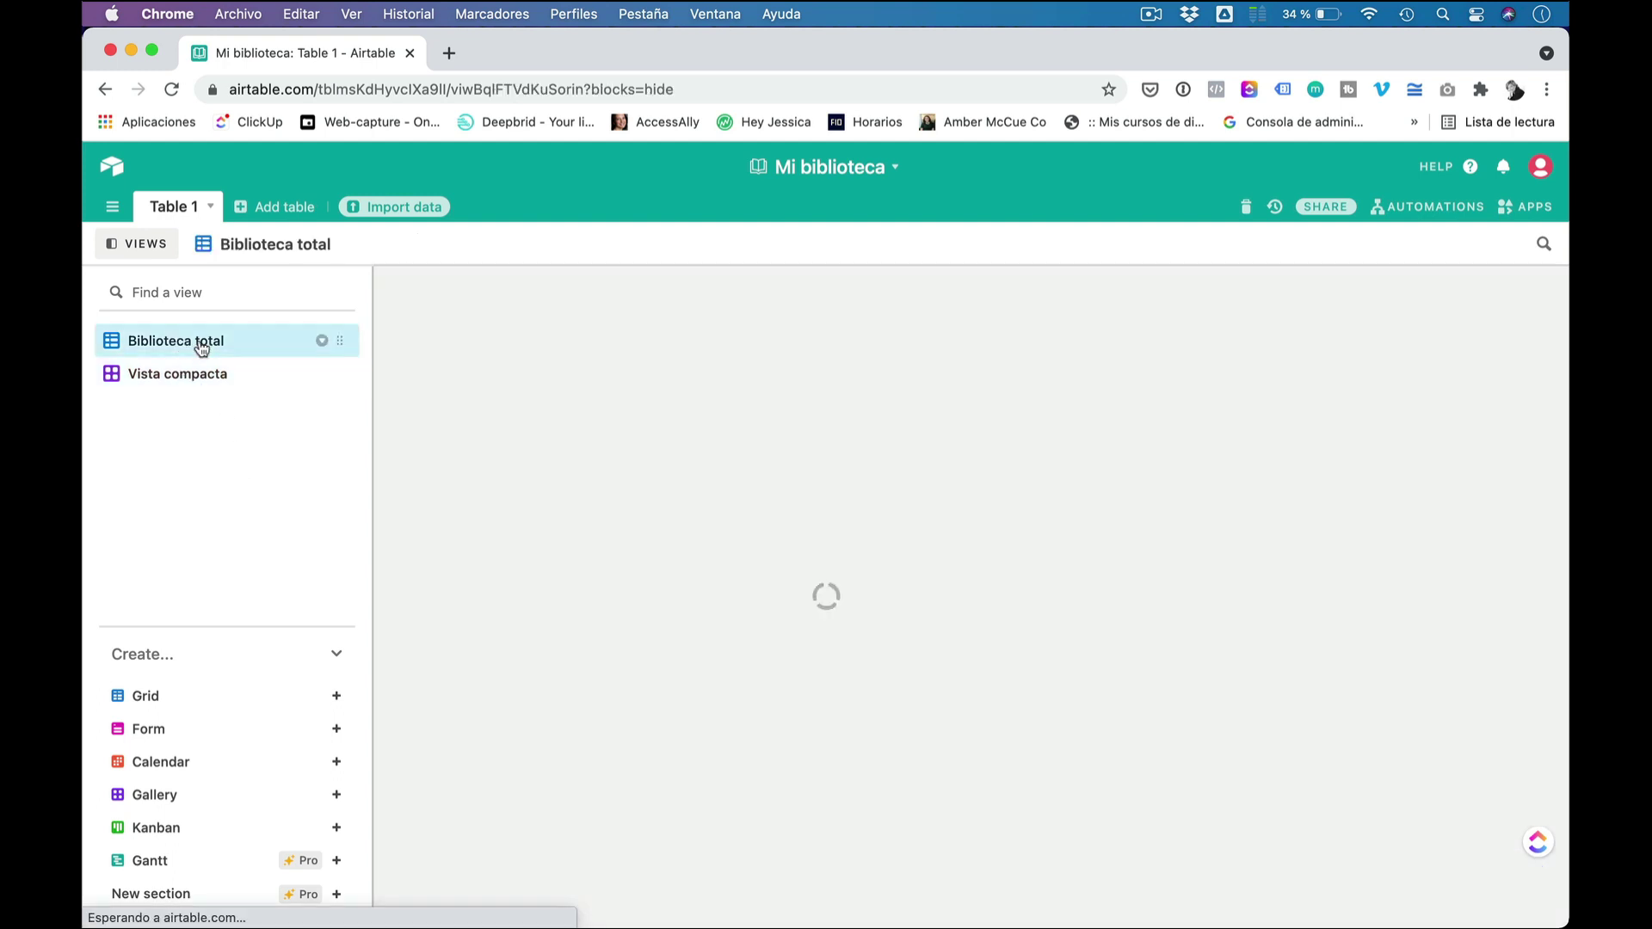
left_click(199, 373)
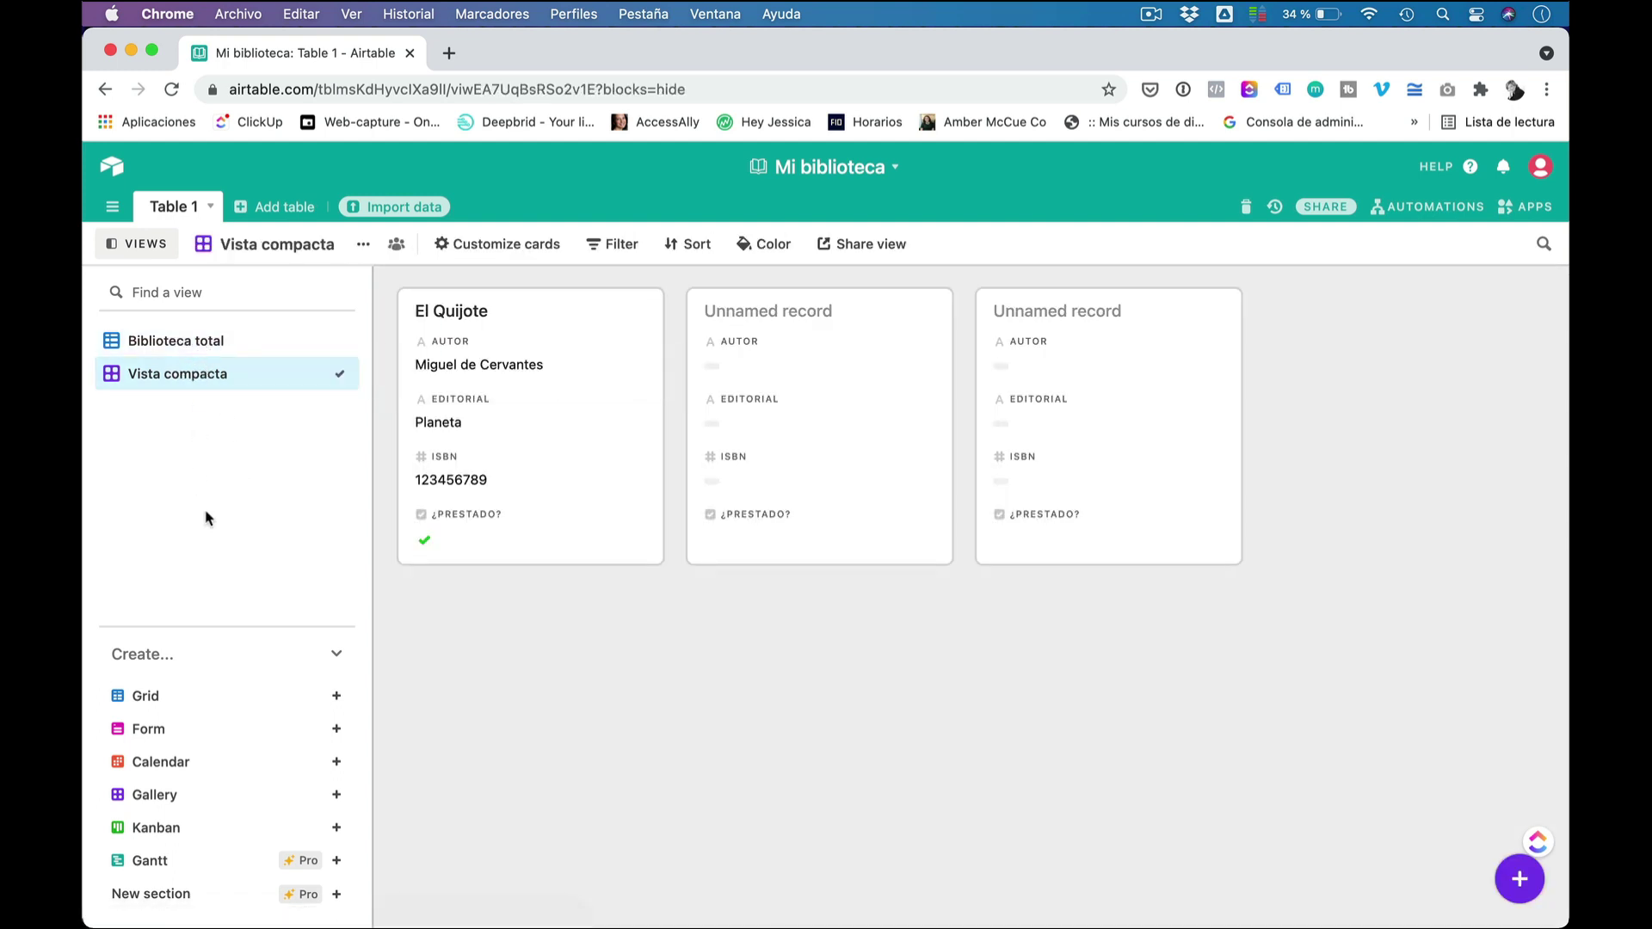
Step: Create a second grid view and name it Libros prestados
mouse_move(172, 697)
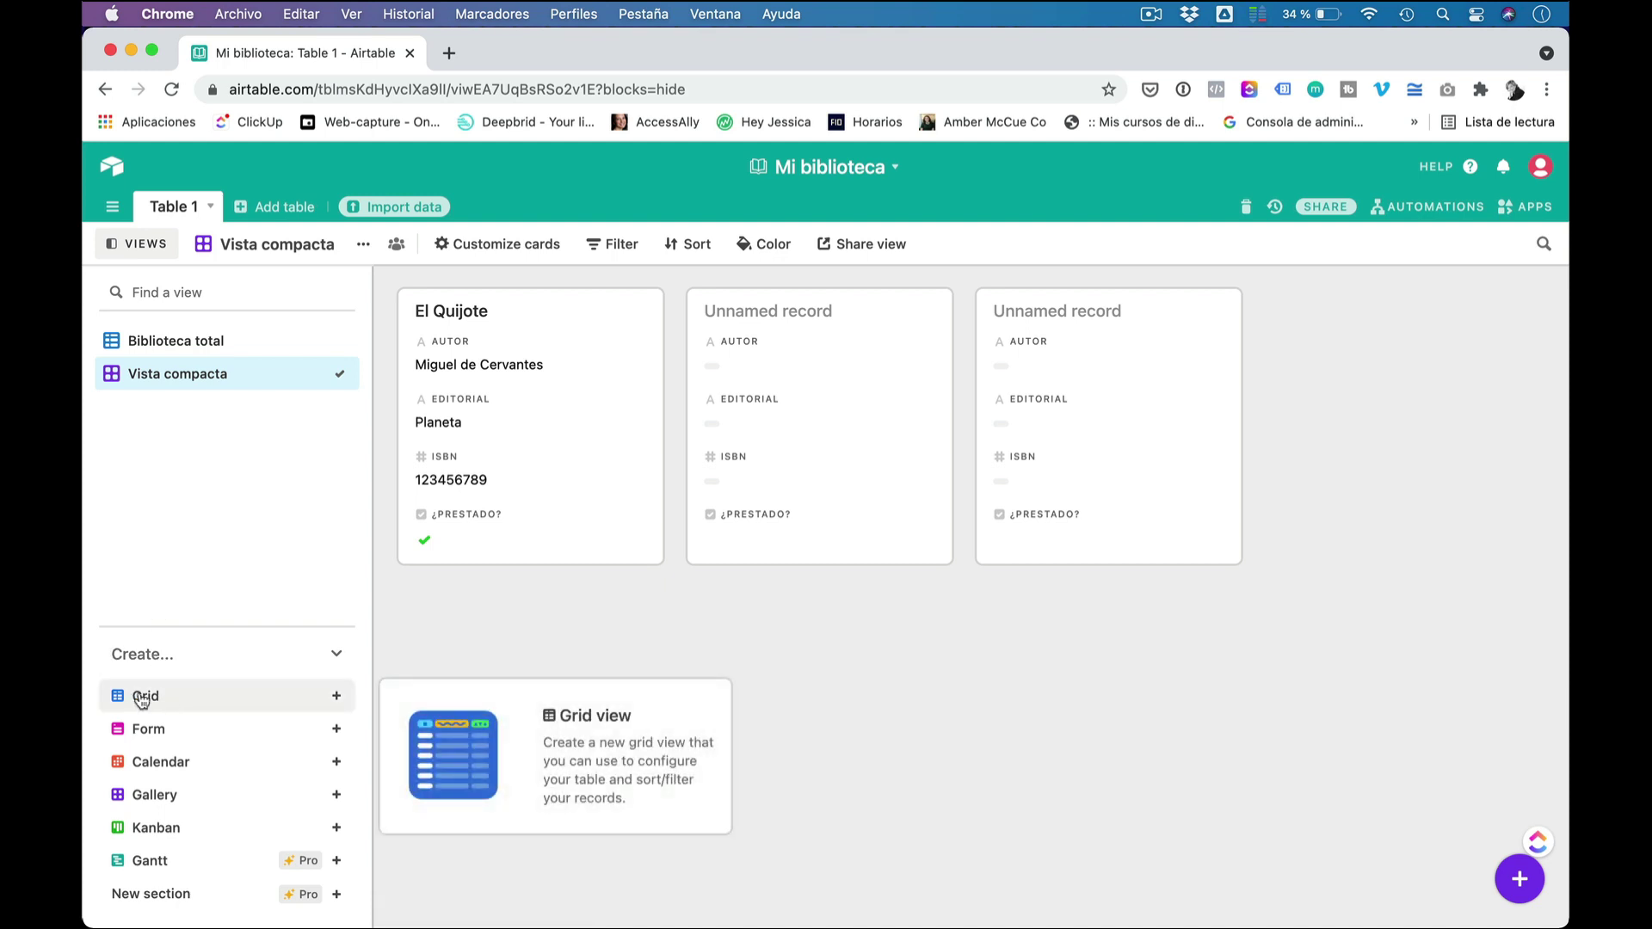
left_click(159, 698)
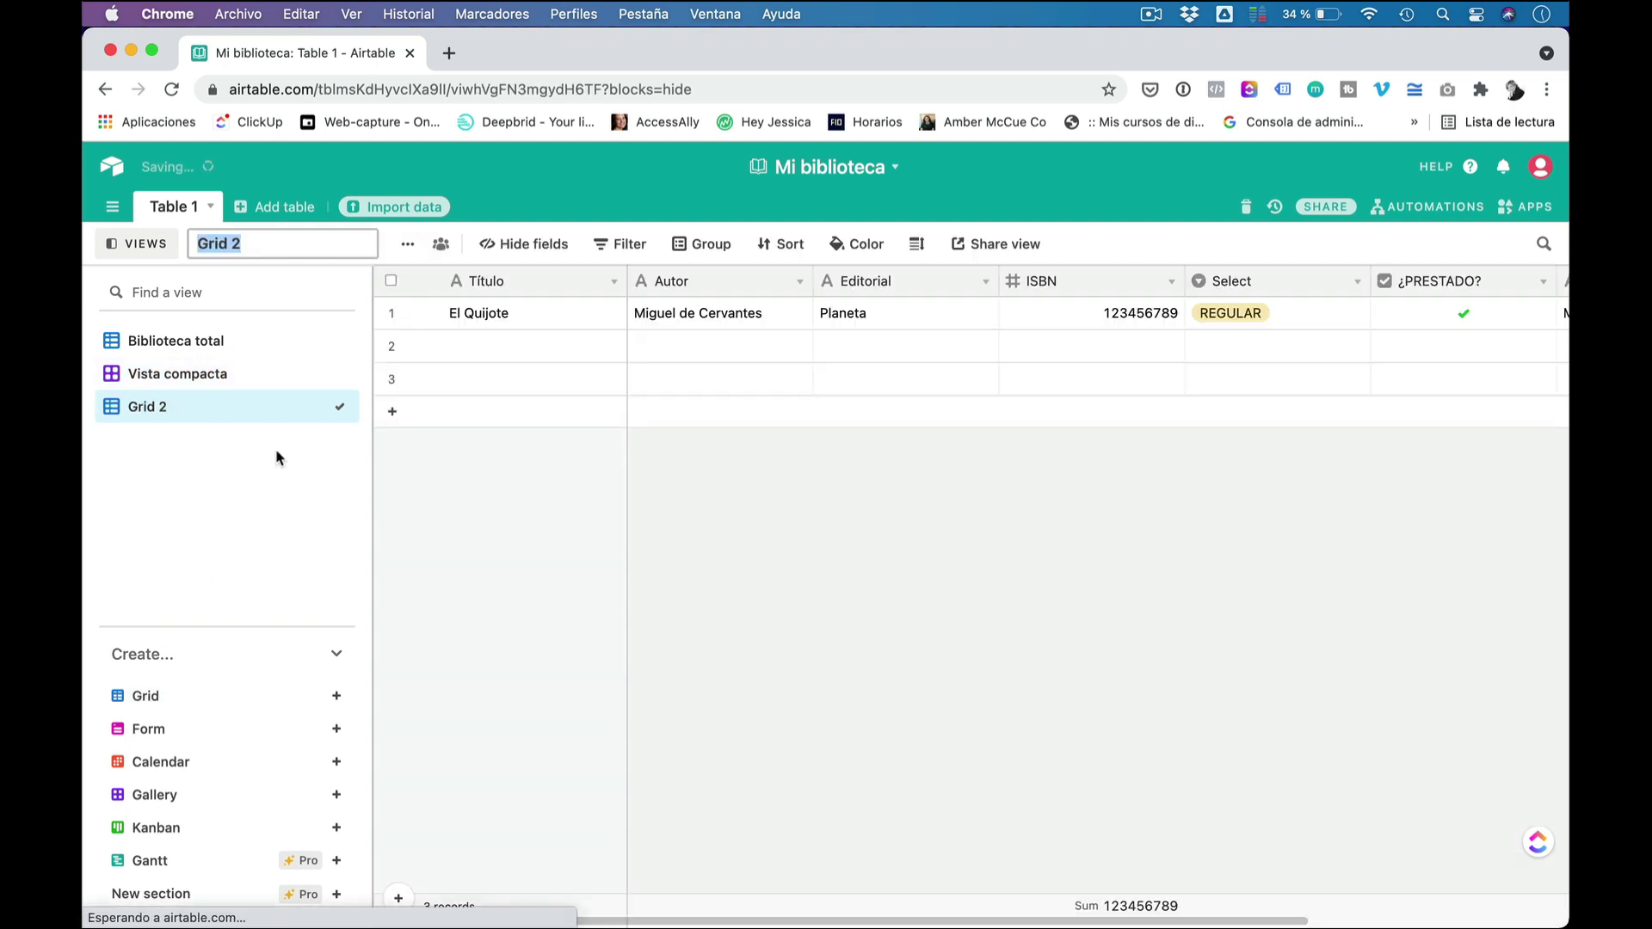
left_click(323, 406)
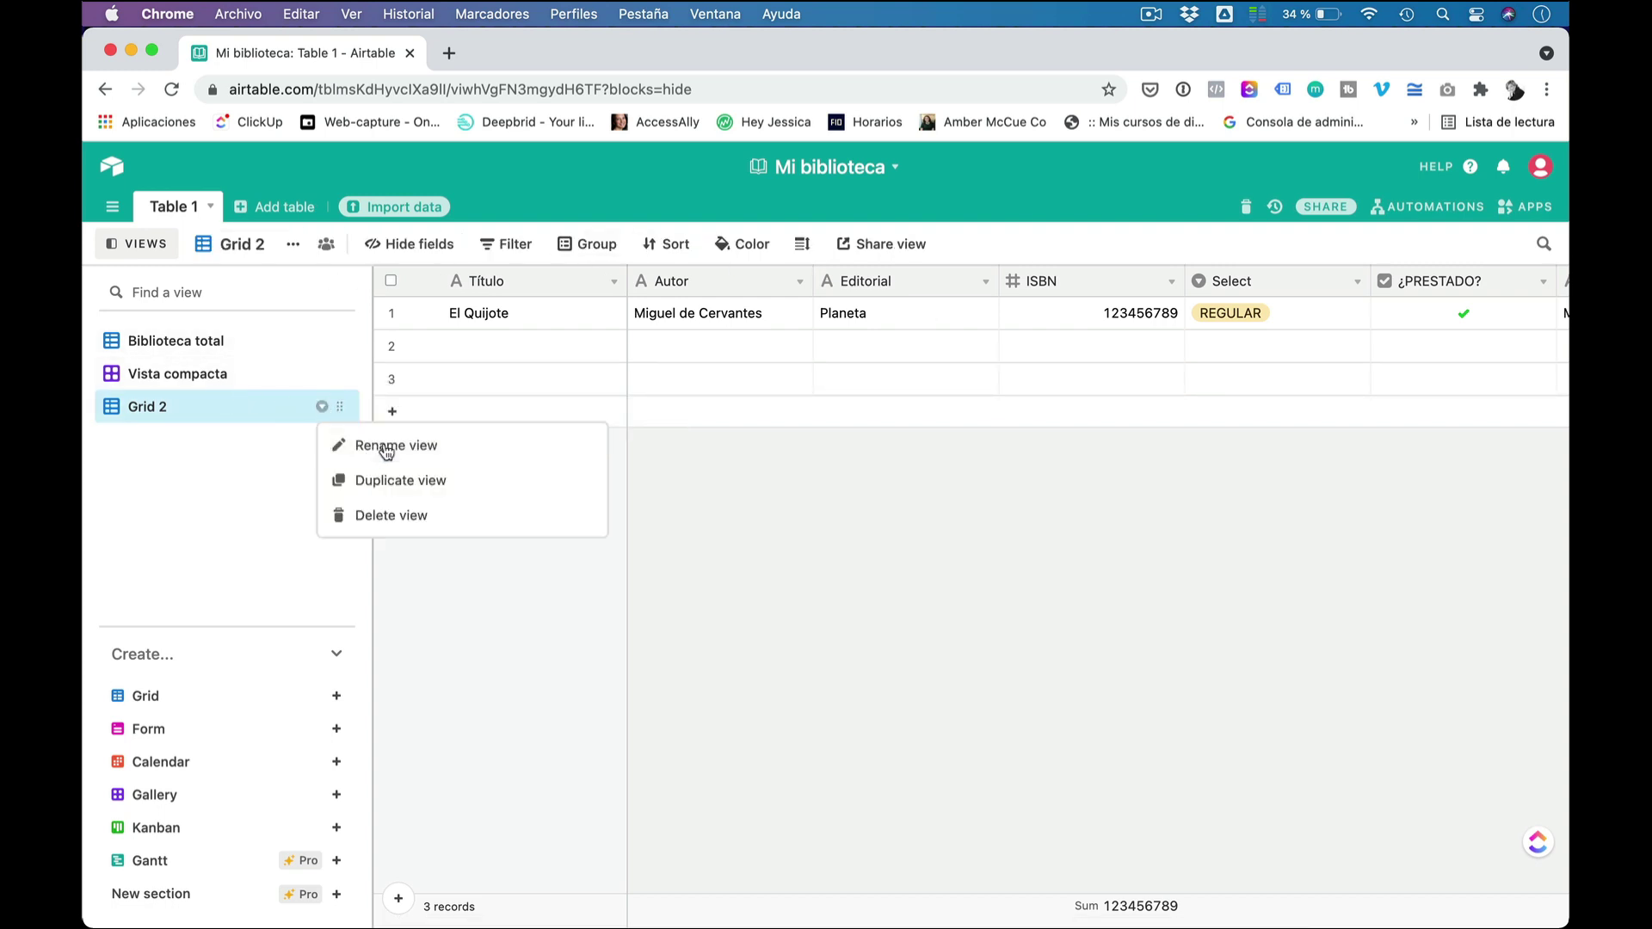
left_click(383, 447)
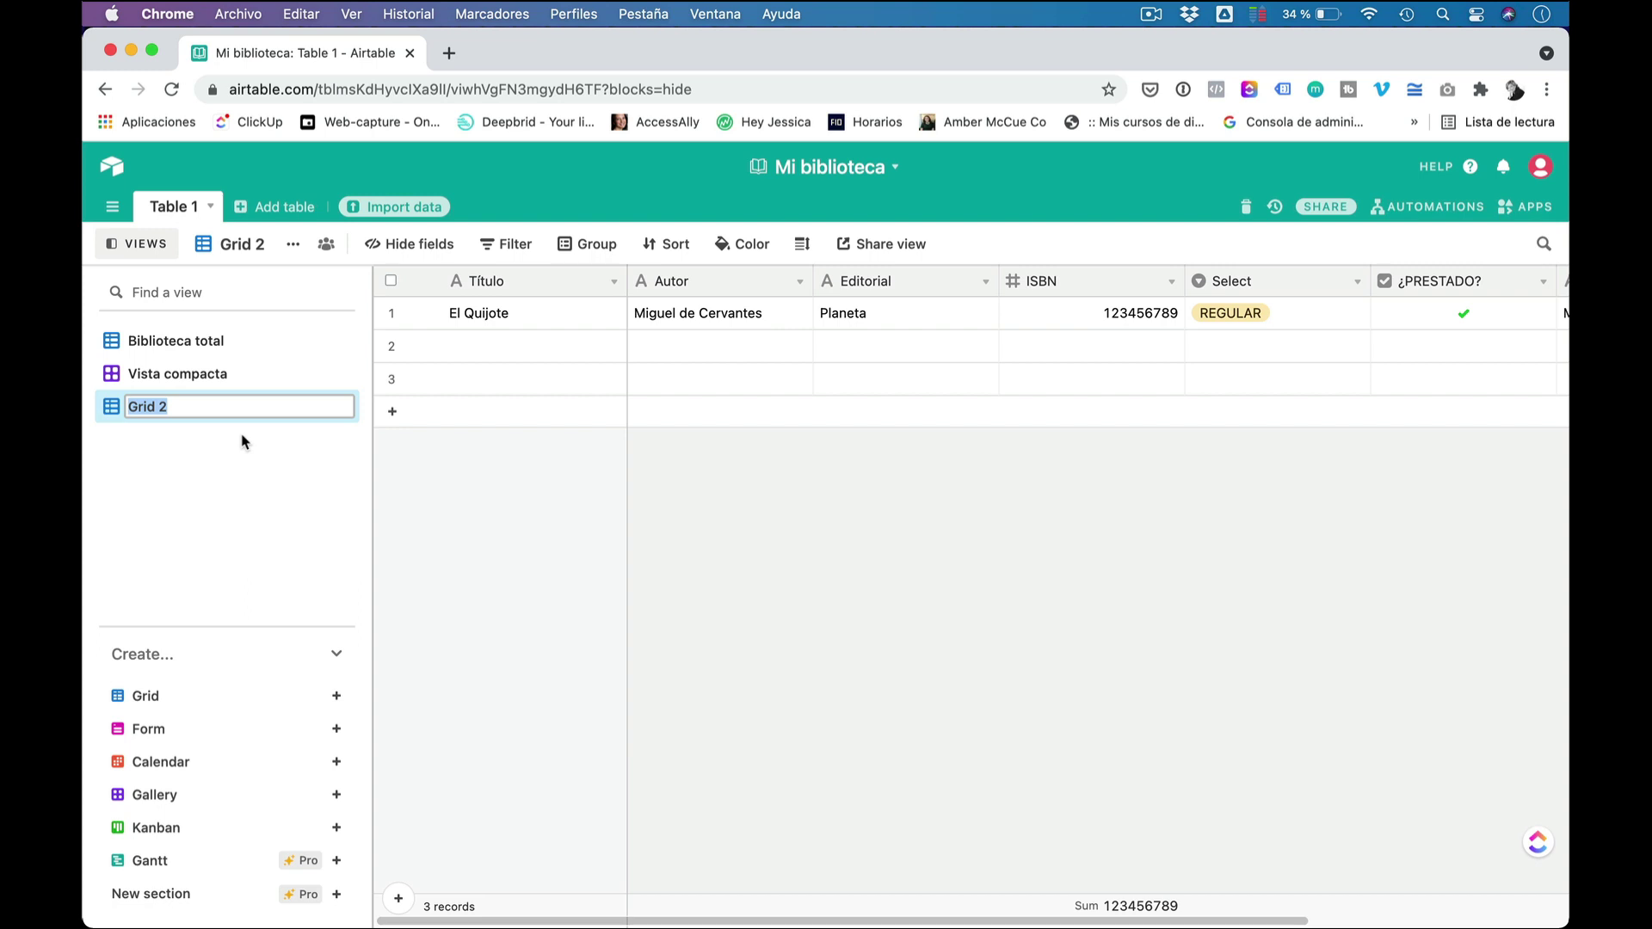
type("Libros prestados")
key("Return")
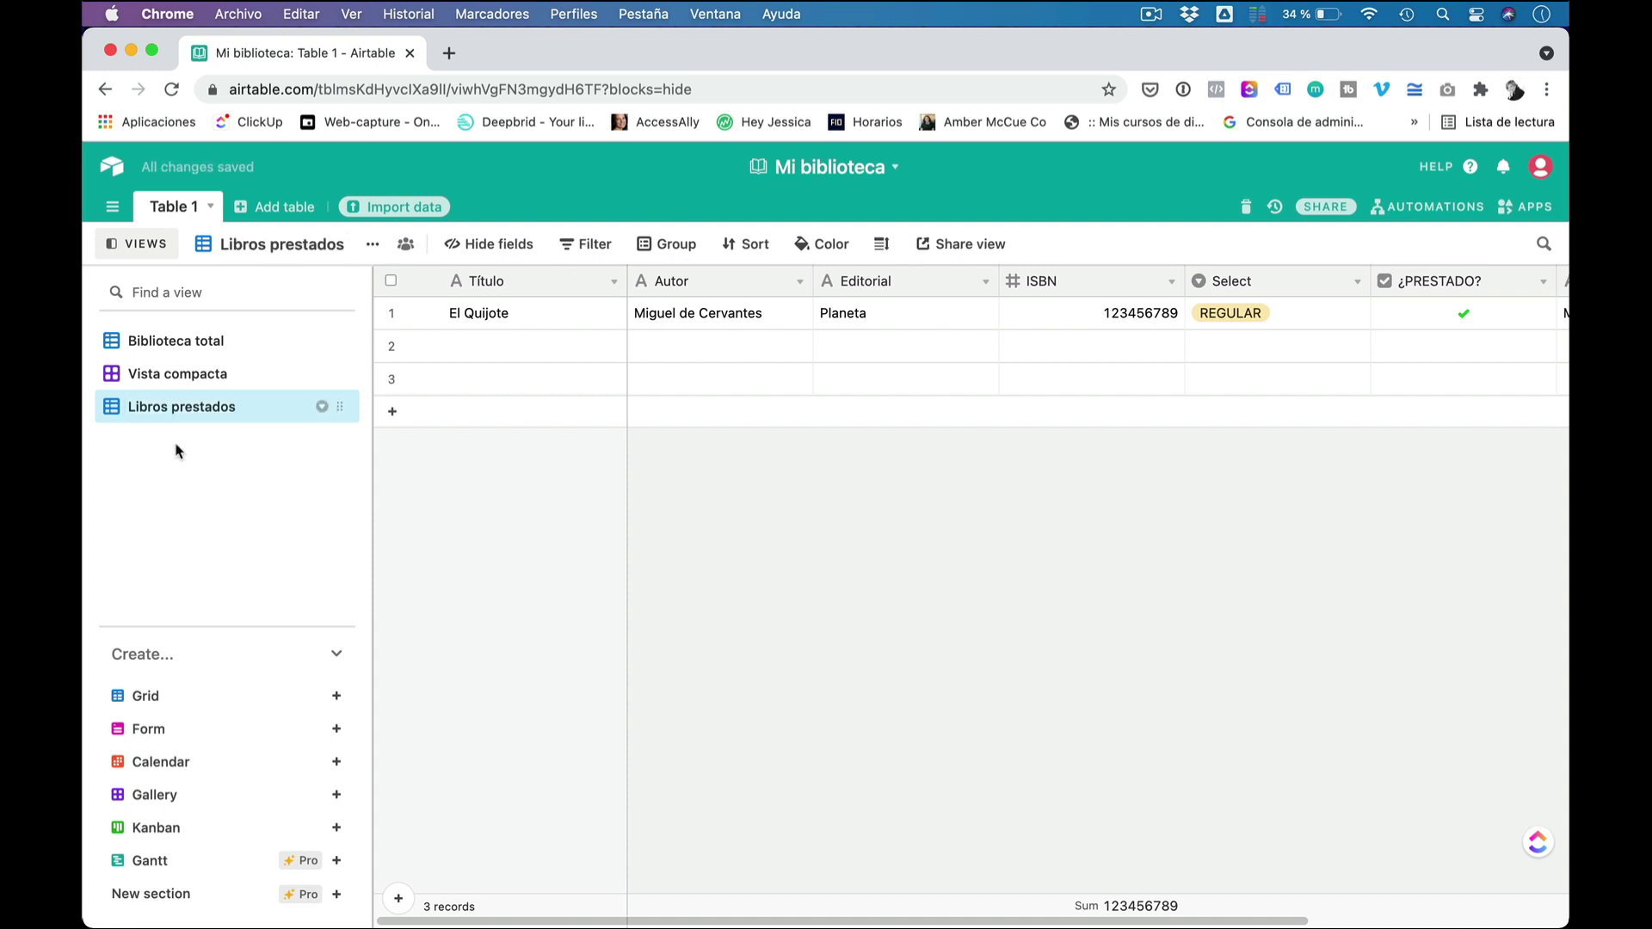
Step: Filter the Libros prestados view to records where ¿PRESTADO? is checked
left_click(616, 246)
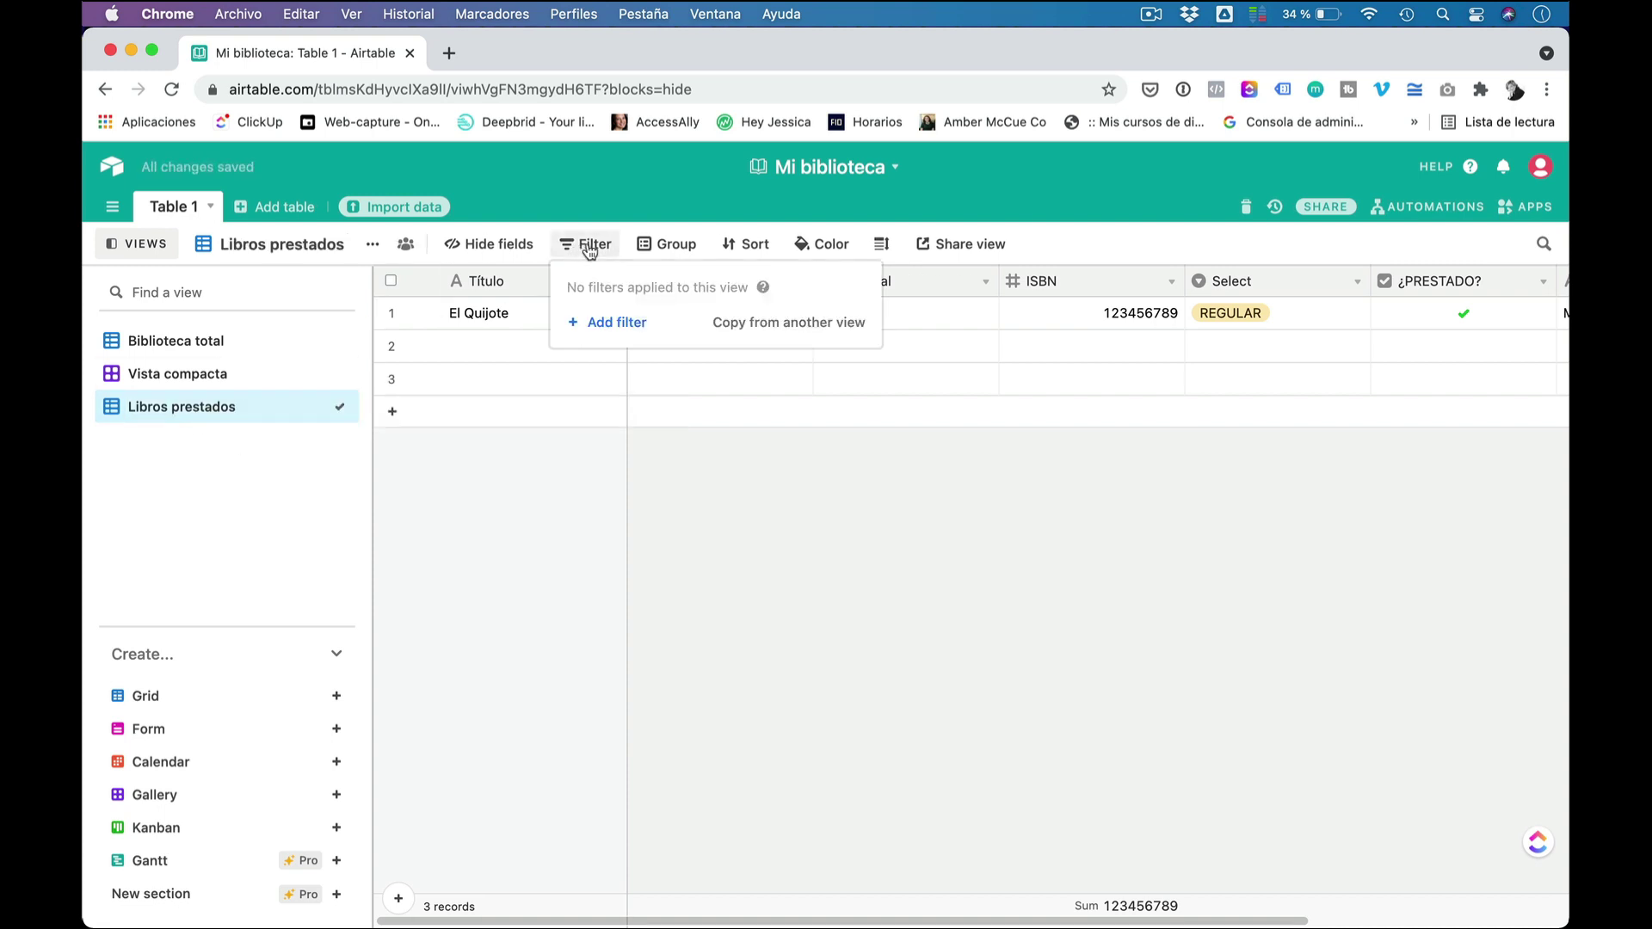
left_click(622, 332)
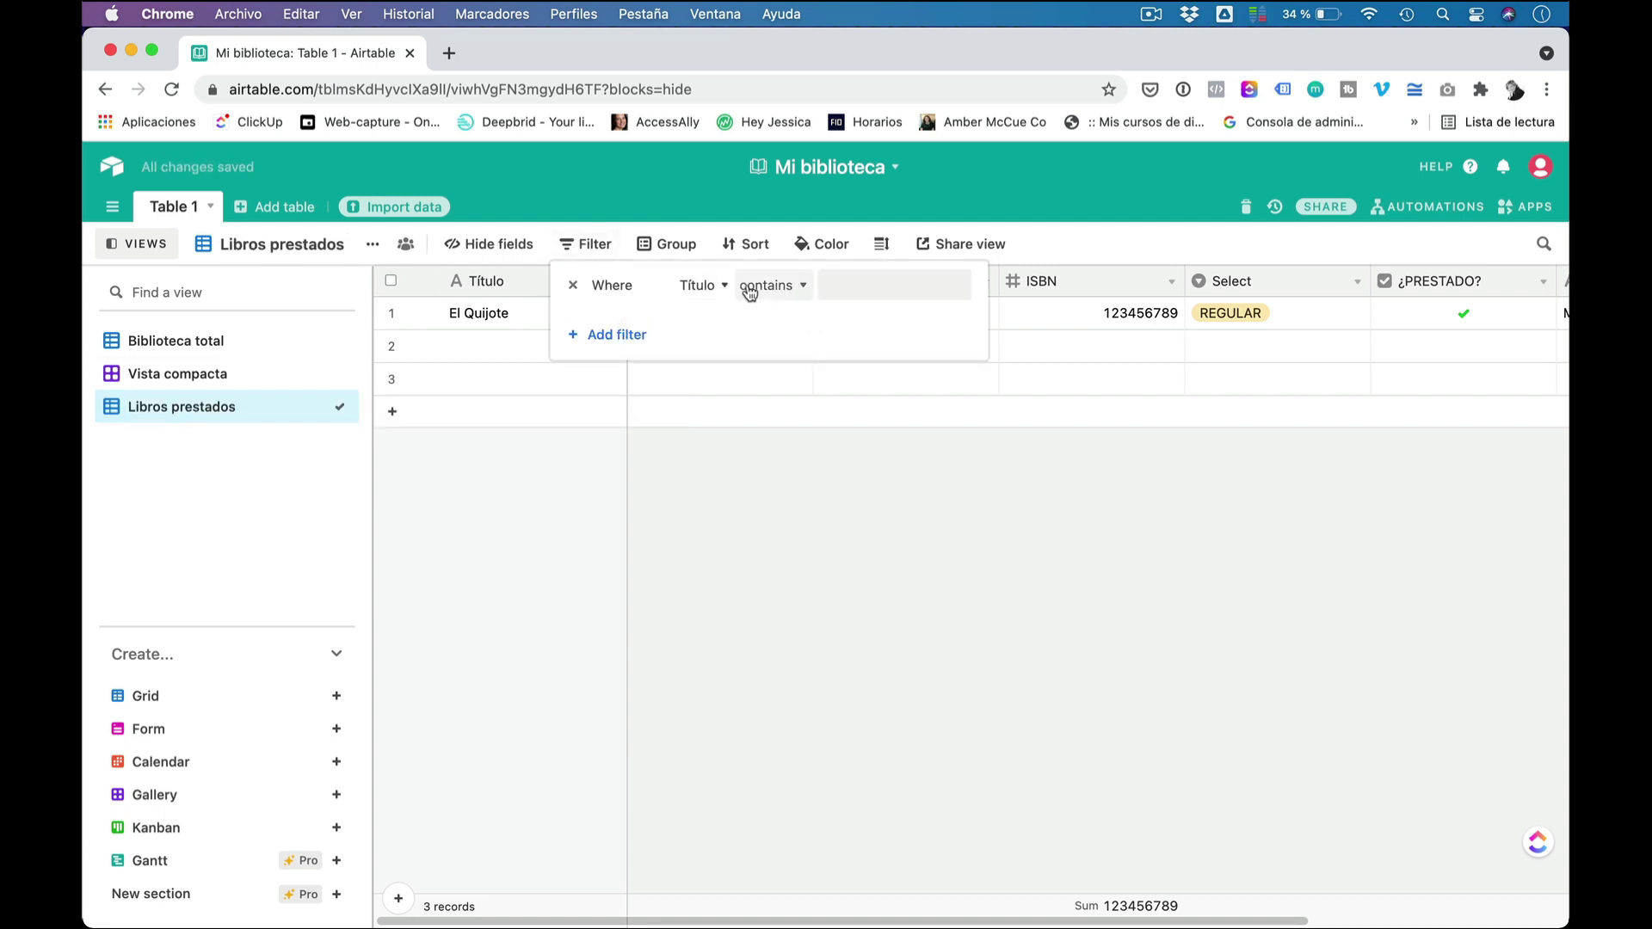
left_click(701, 285)
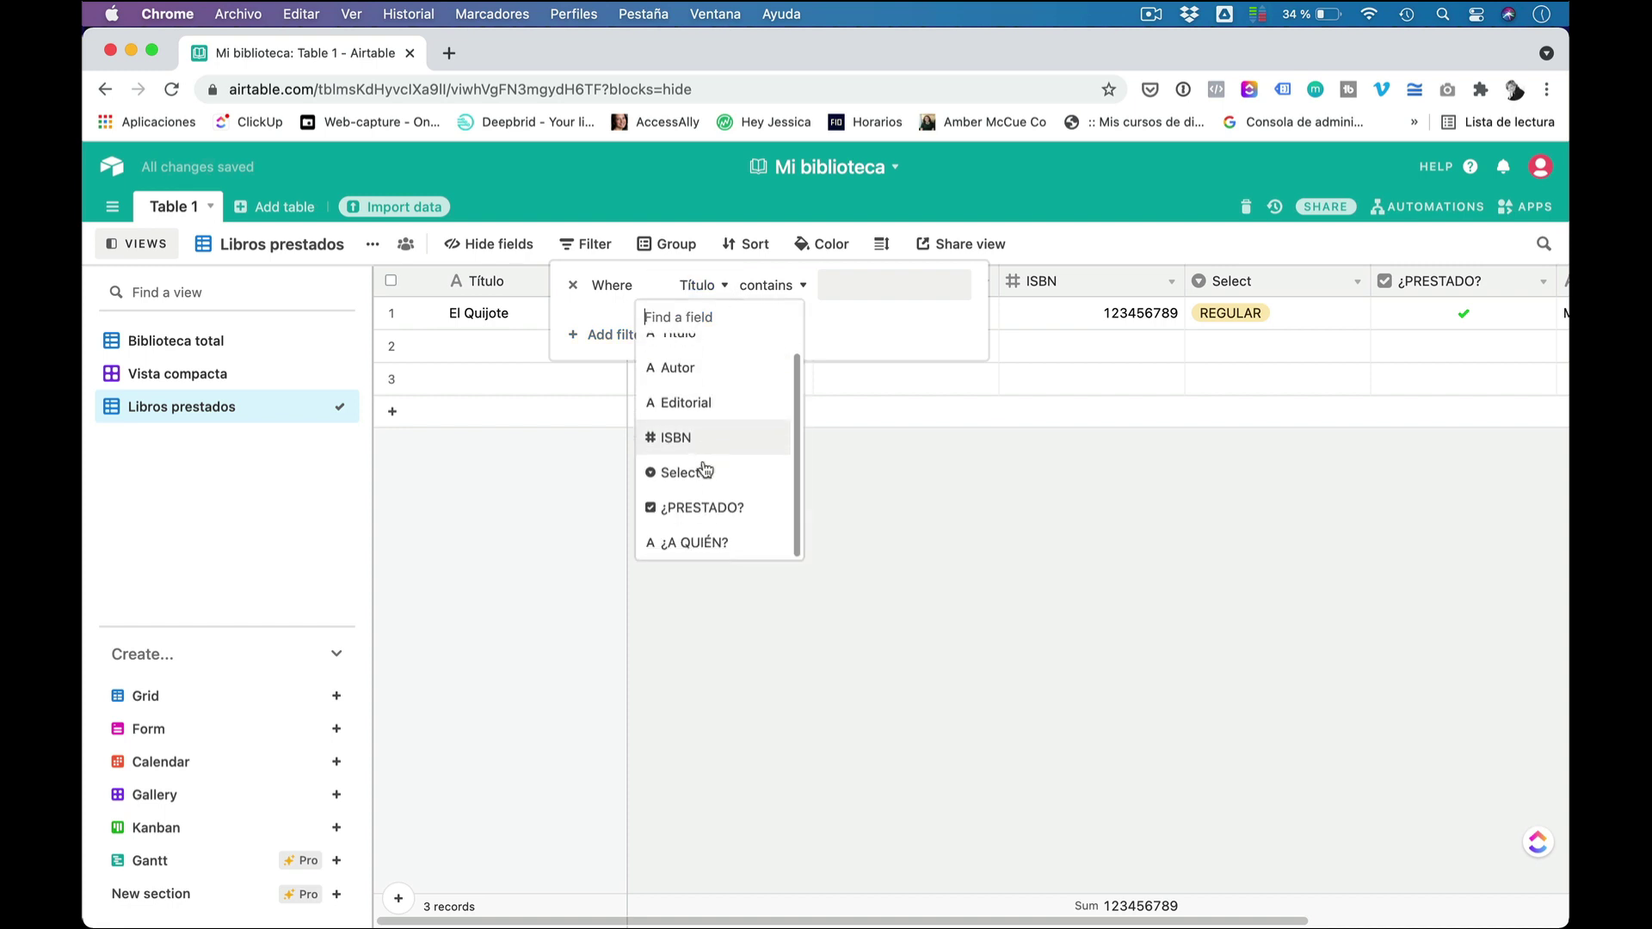
left_click(702, 506)
left_click(782, 286)
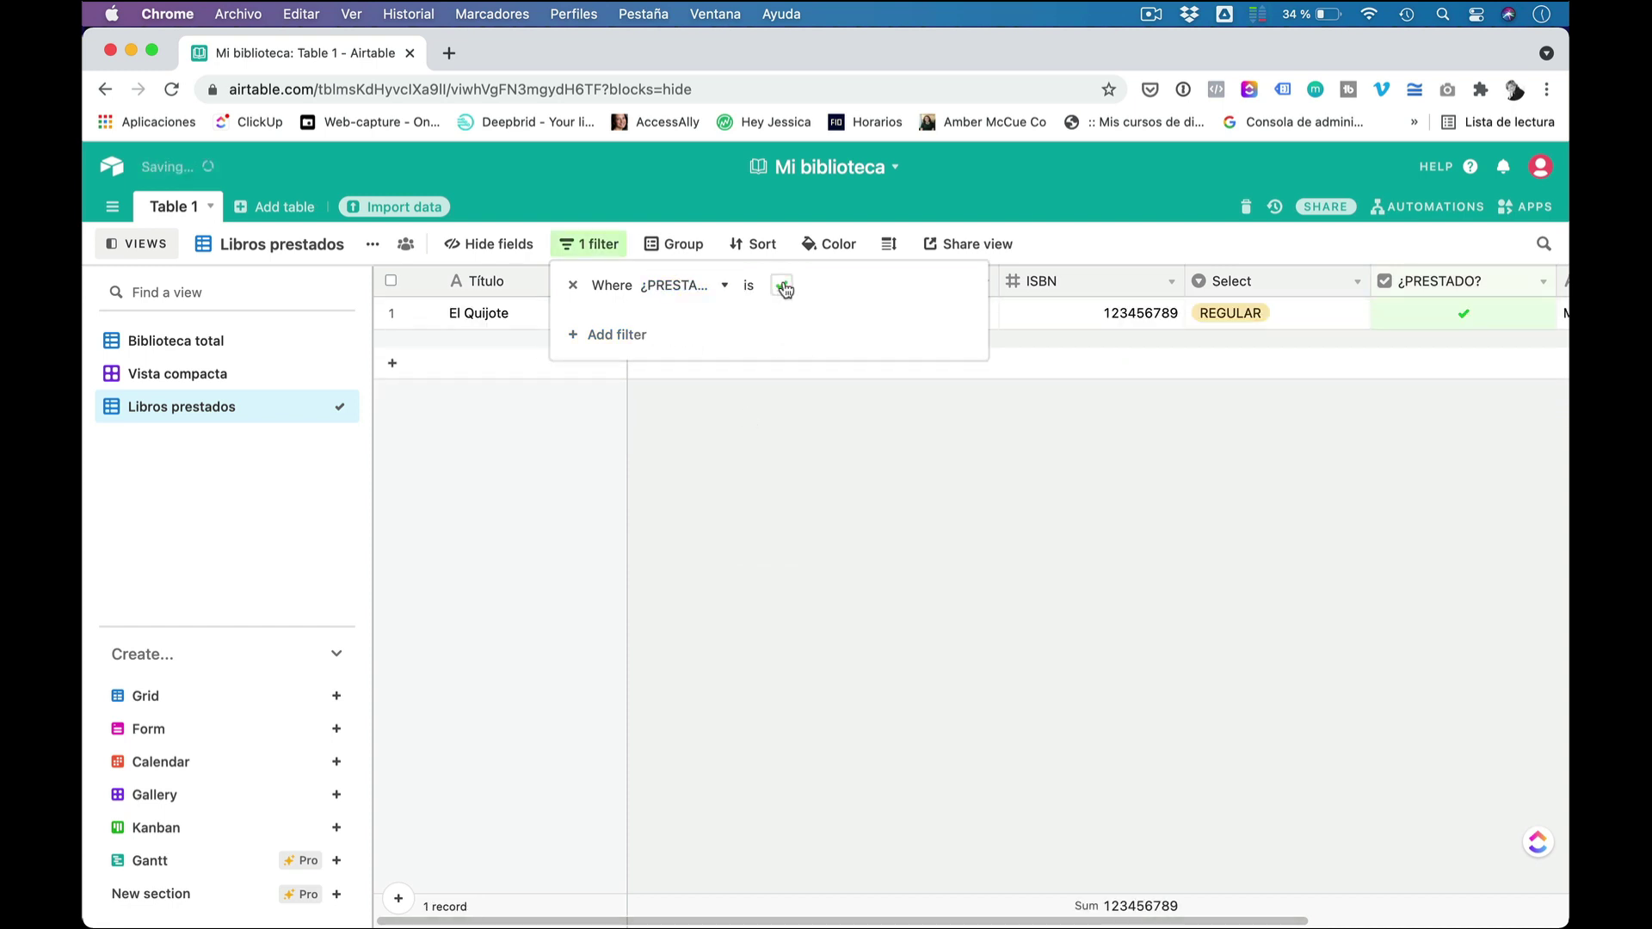
left_click(809, 458)
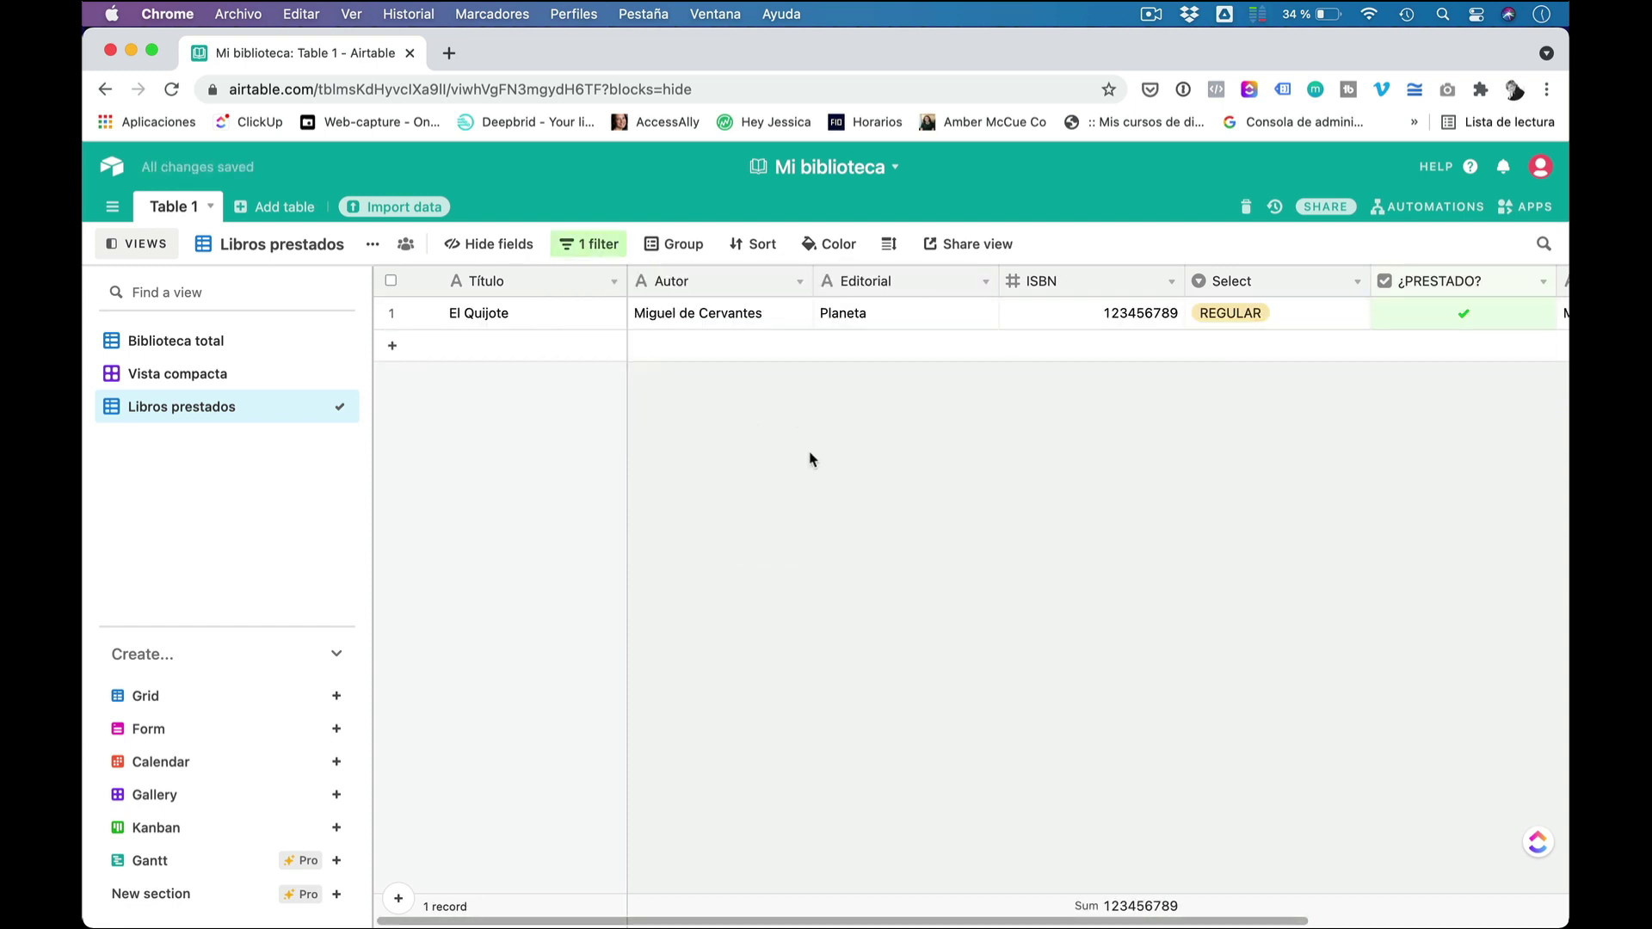
Step: Compare the Biblioteca total, Vista compacta and Libros prestados views, ending on Libros prestados
left_click(153, 343)
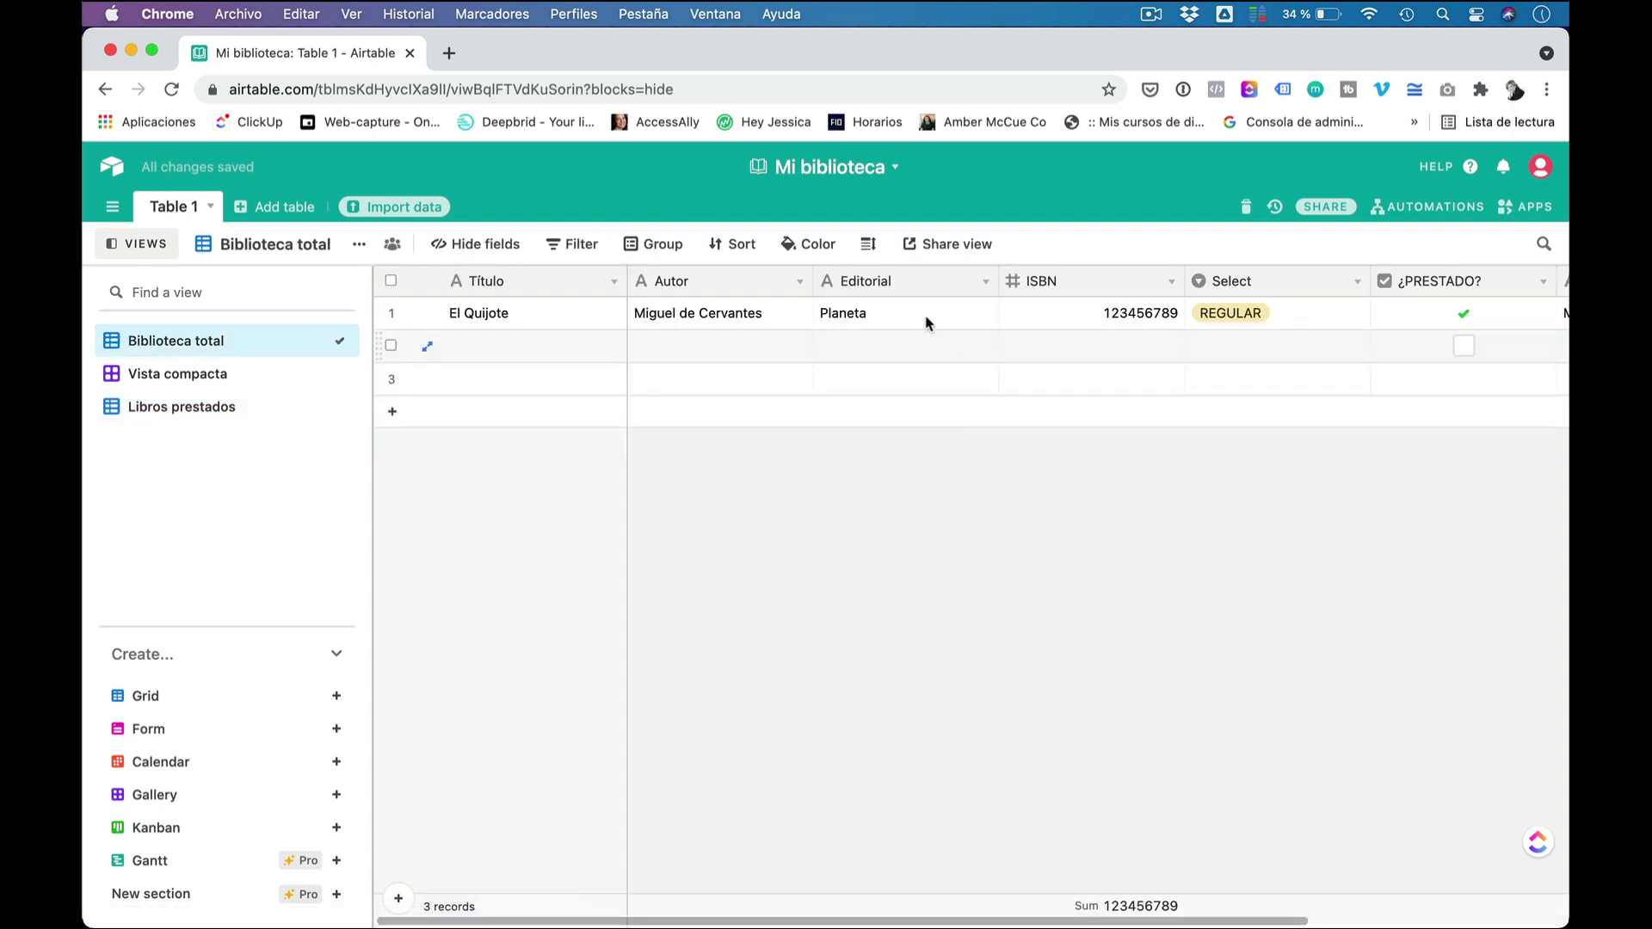
left_click(216, 376)
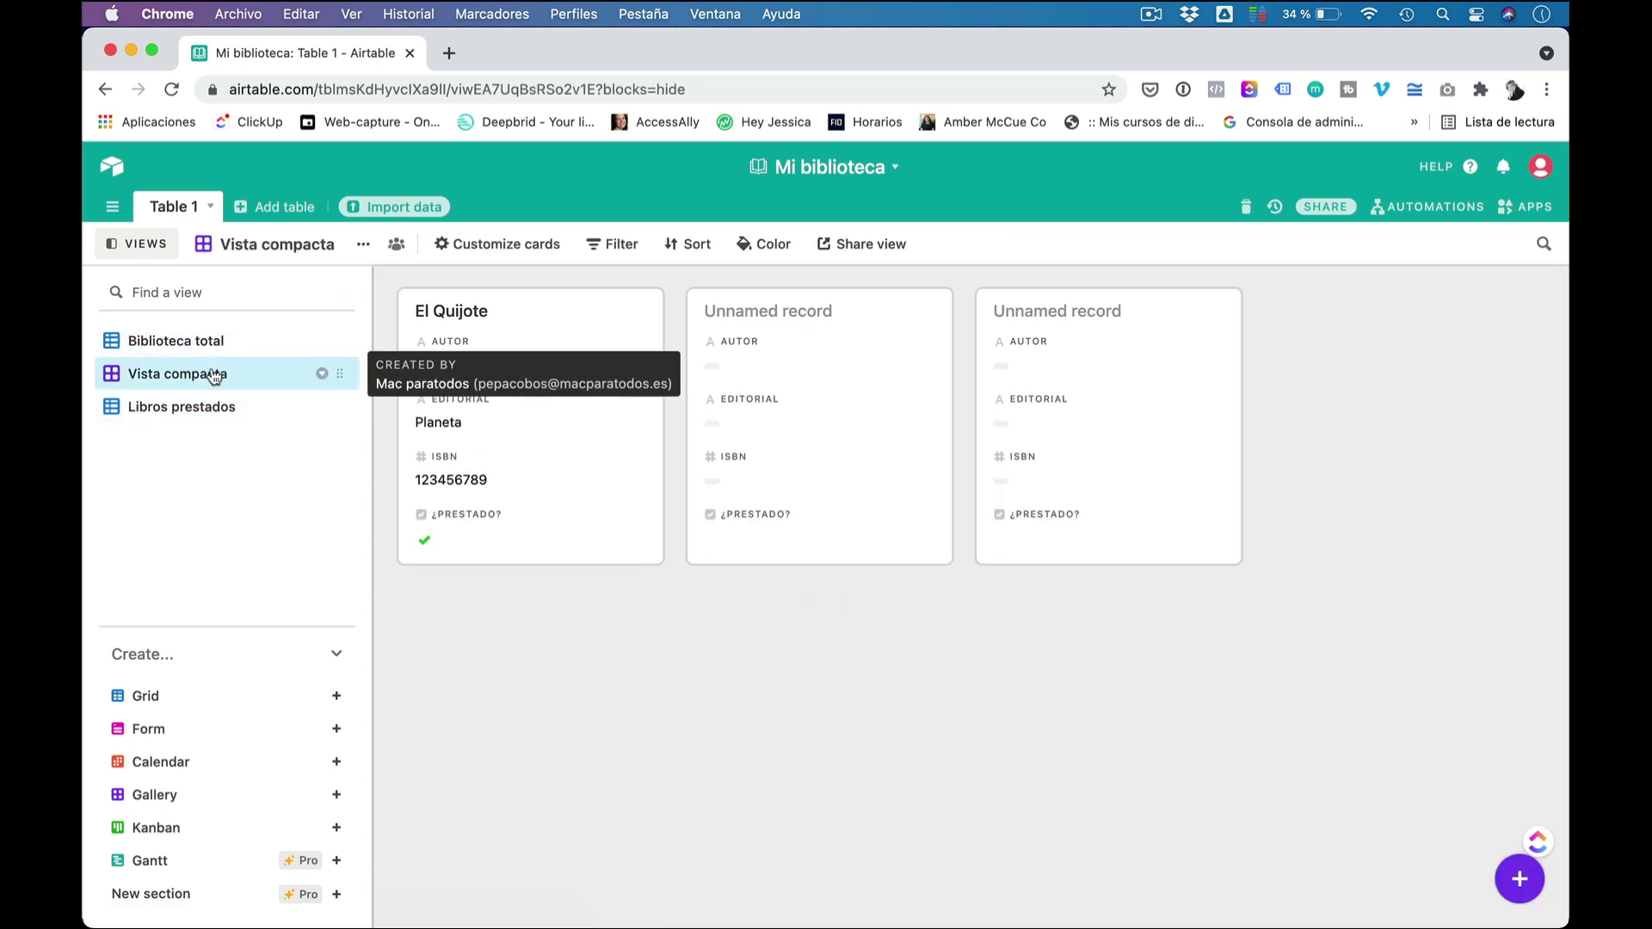
left_click(197, 413)
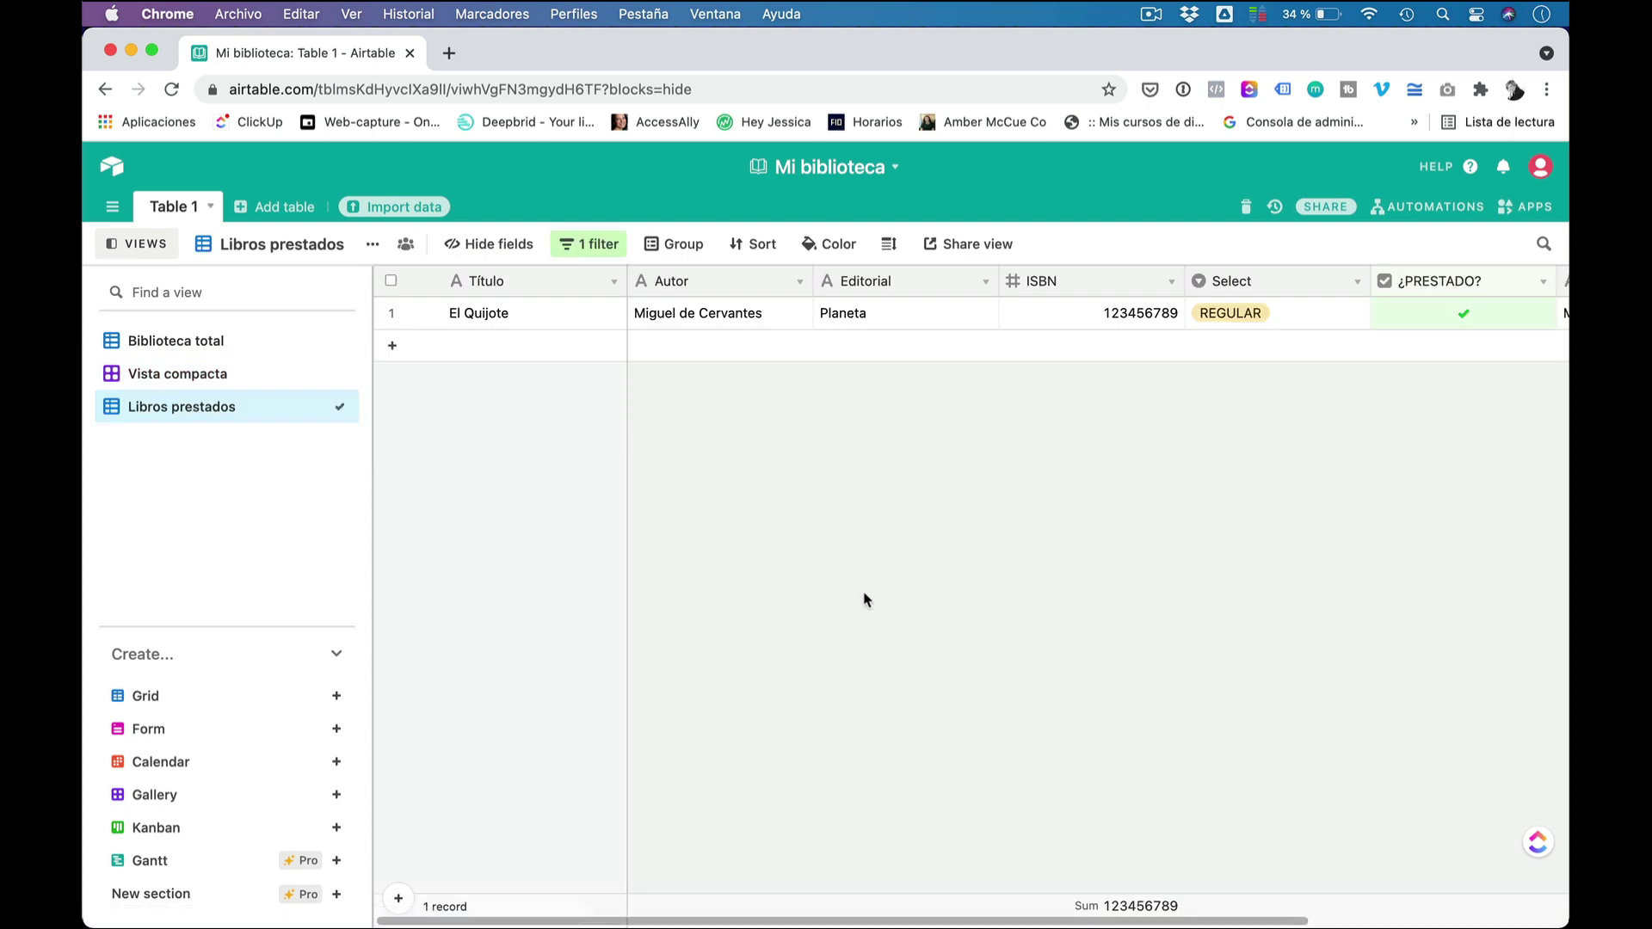
Step: In the Biblioteca total view, enter La Regenta as the Título of the second record
scroll(1080, 579, "right", 5)
scroll(1085, 576, "left", 5)
left_click(185, 343)
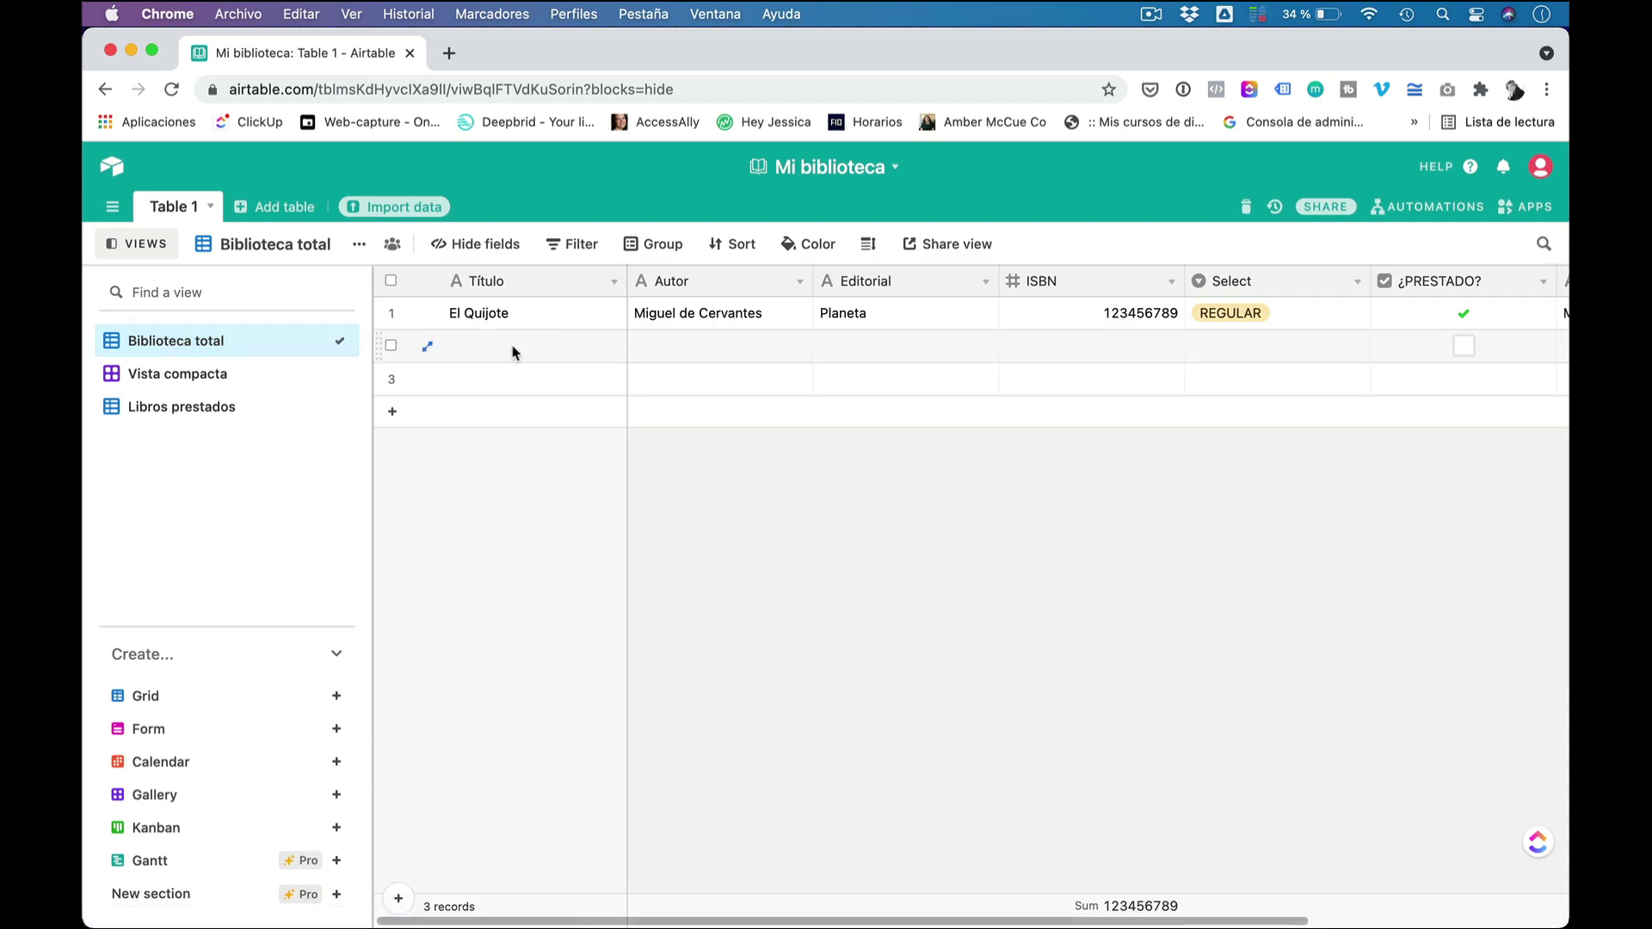
left_click(515, 353)
type("La Regenta")
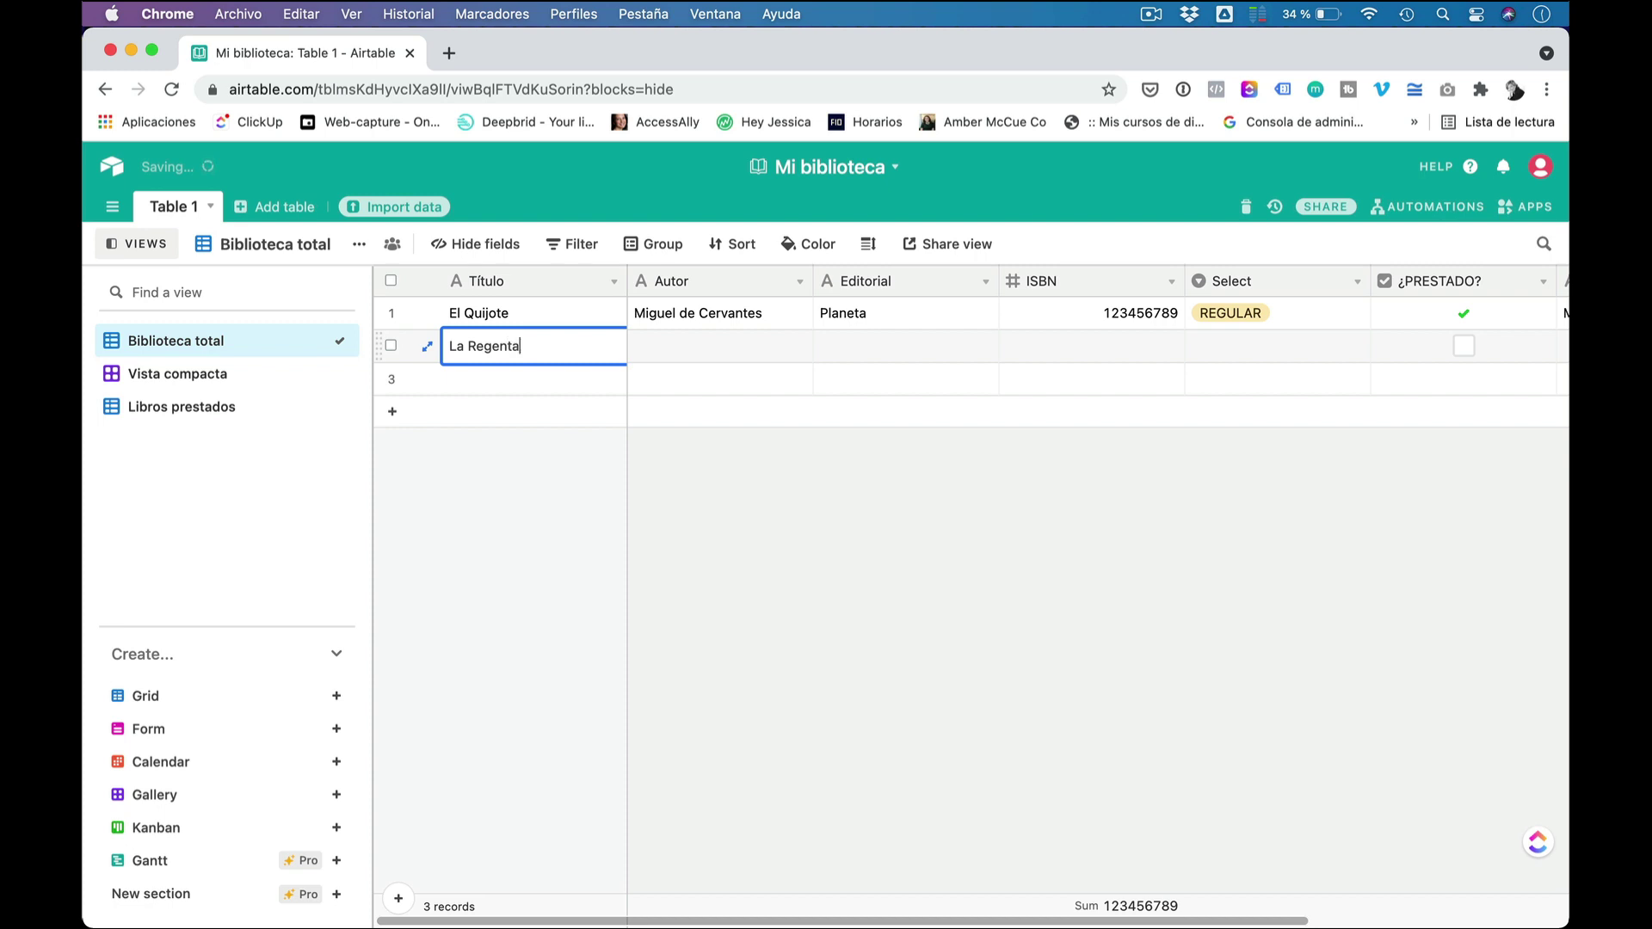
key("Return")
scroll(1004, 327, "right", 3)
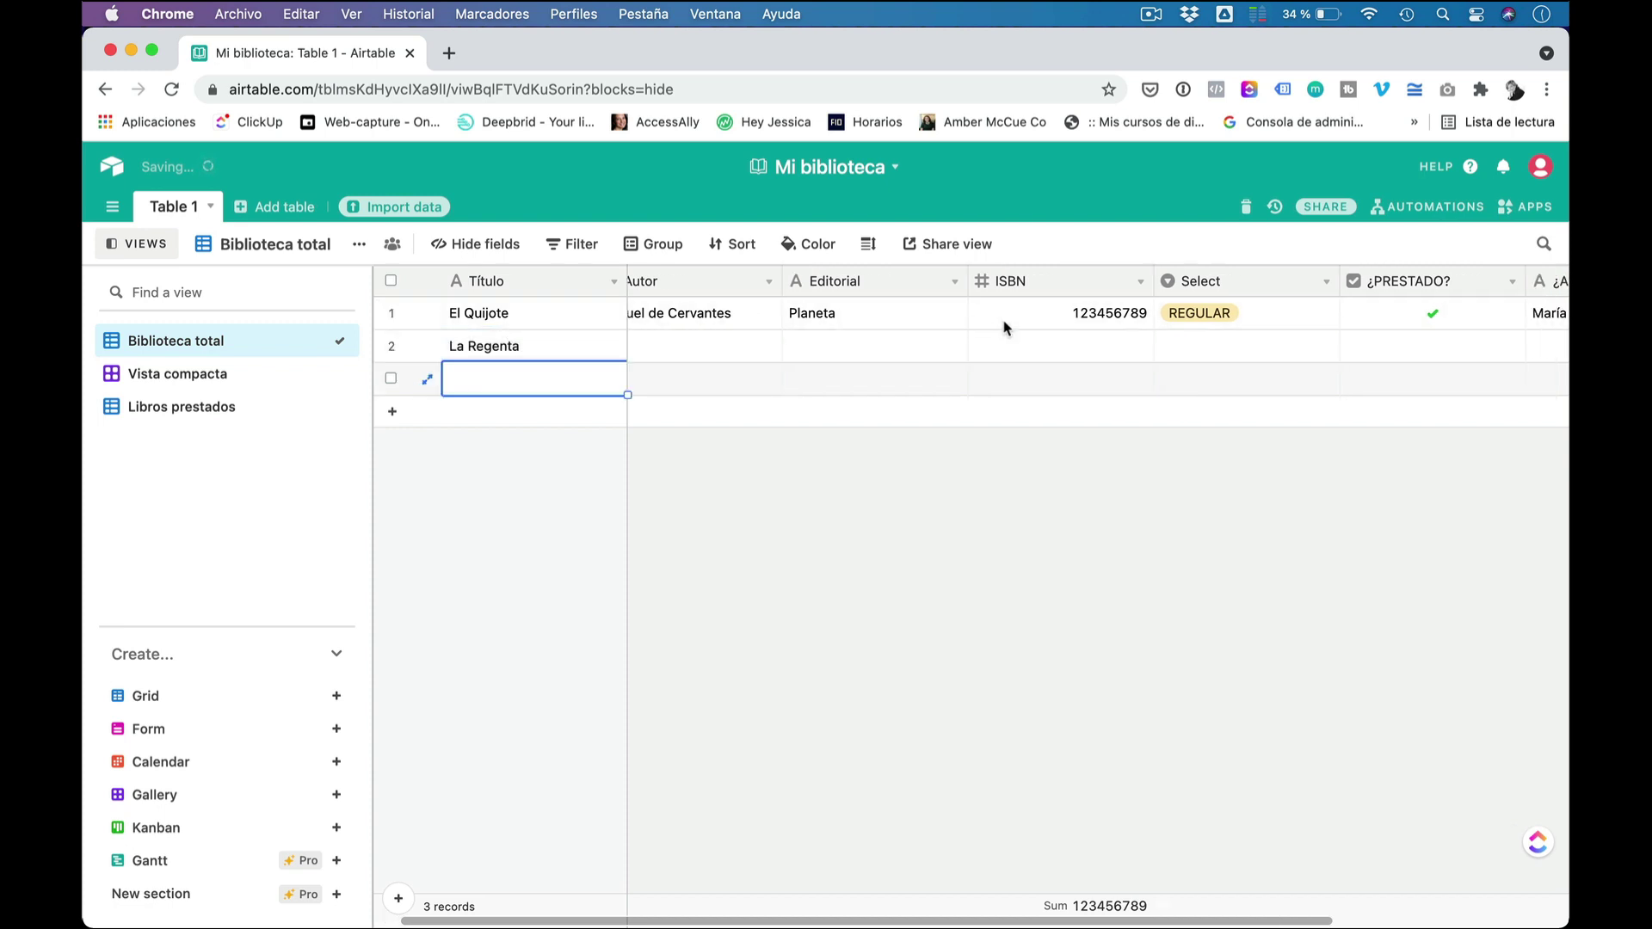
scroll(1003, 327, "right", 2)
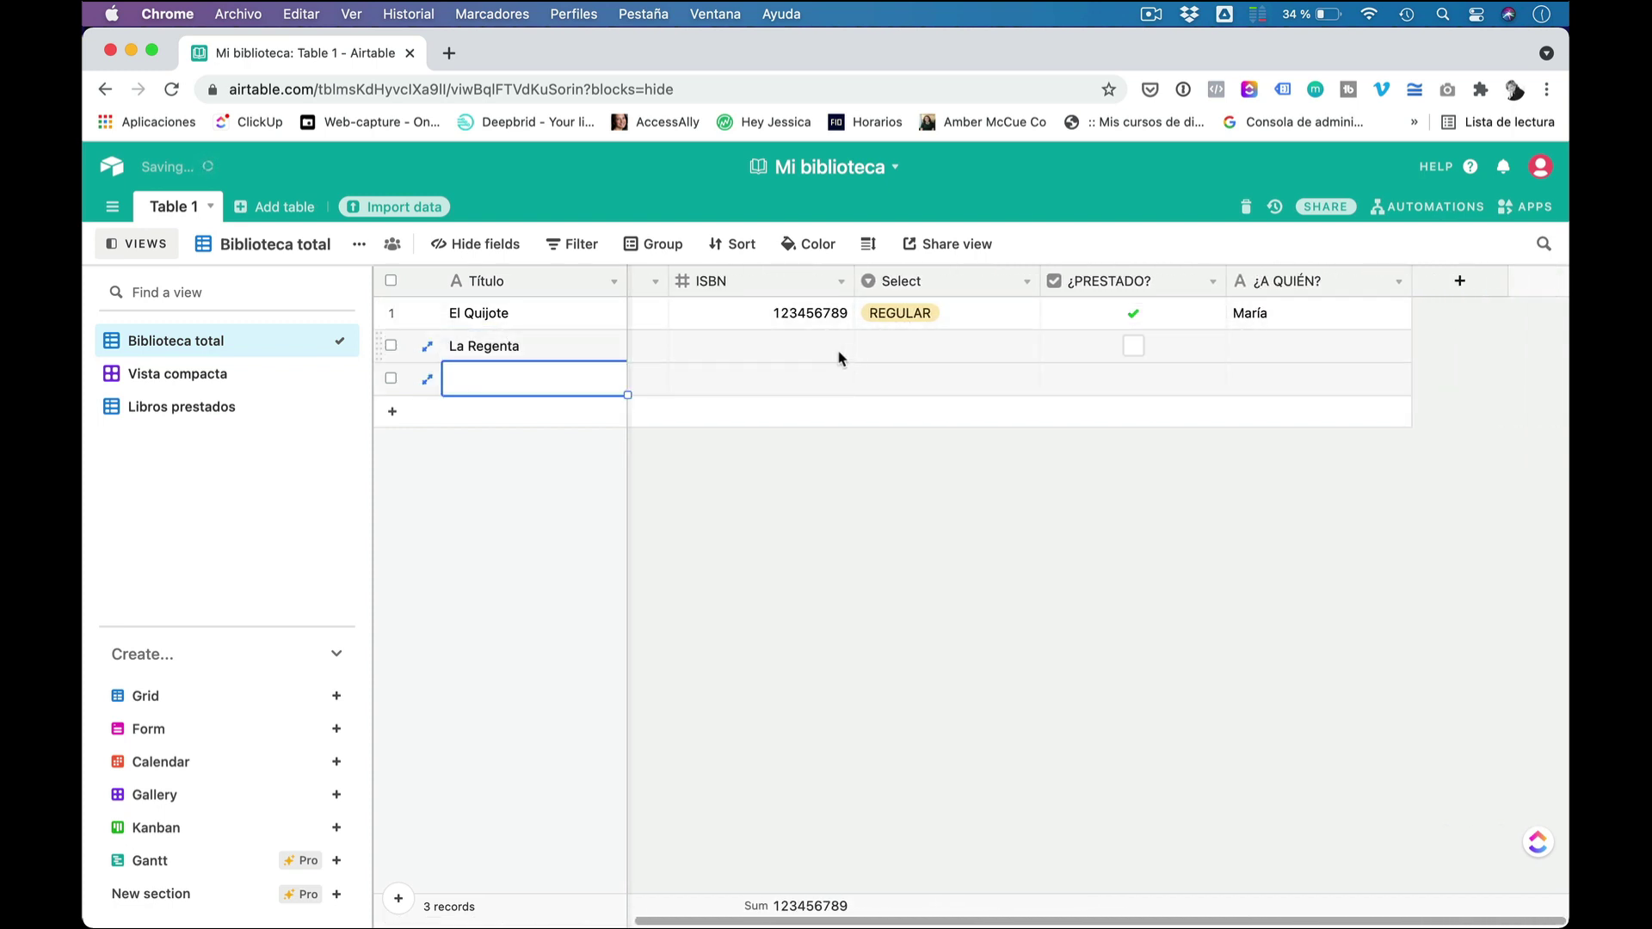
left_click(800, 355)
type("4567888999")
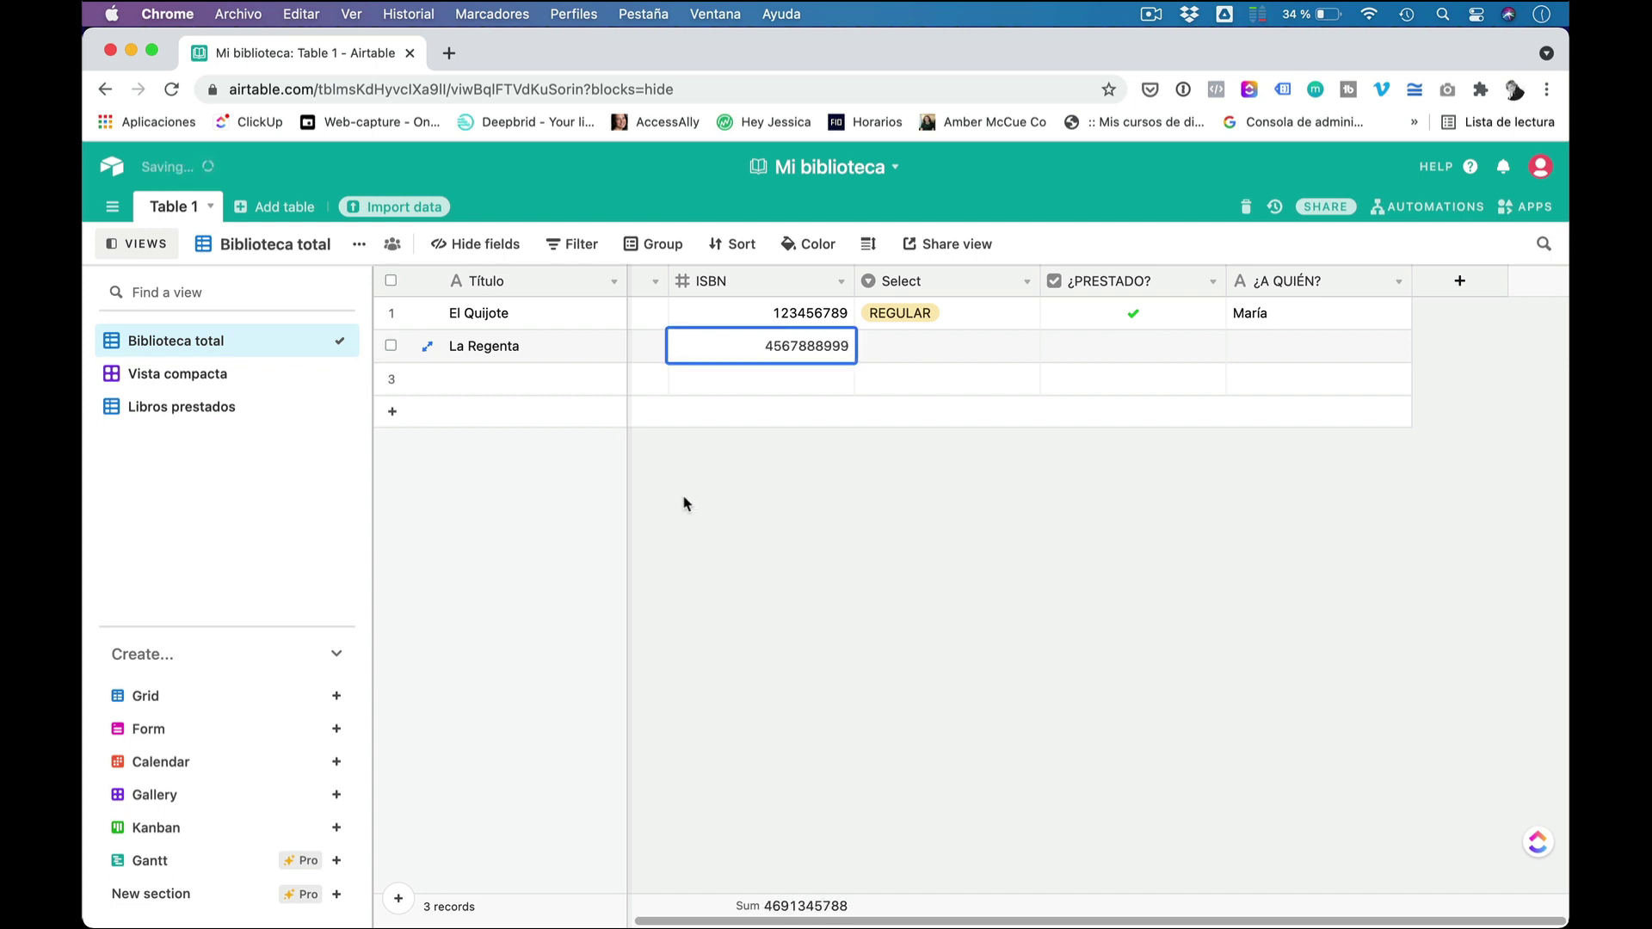
left_click(783, 596)
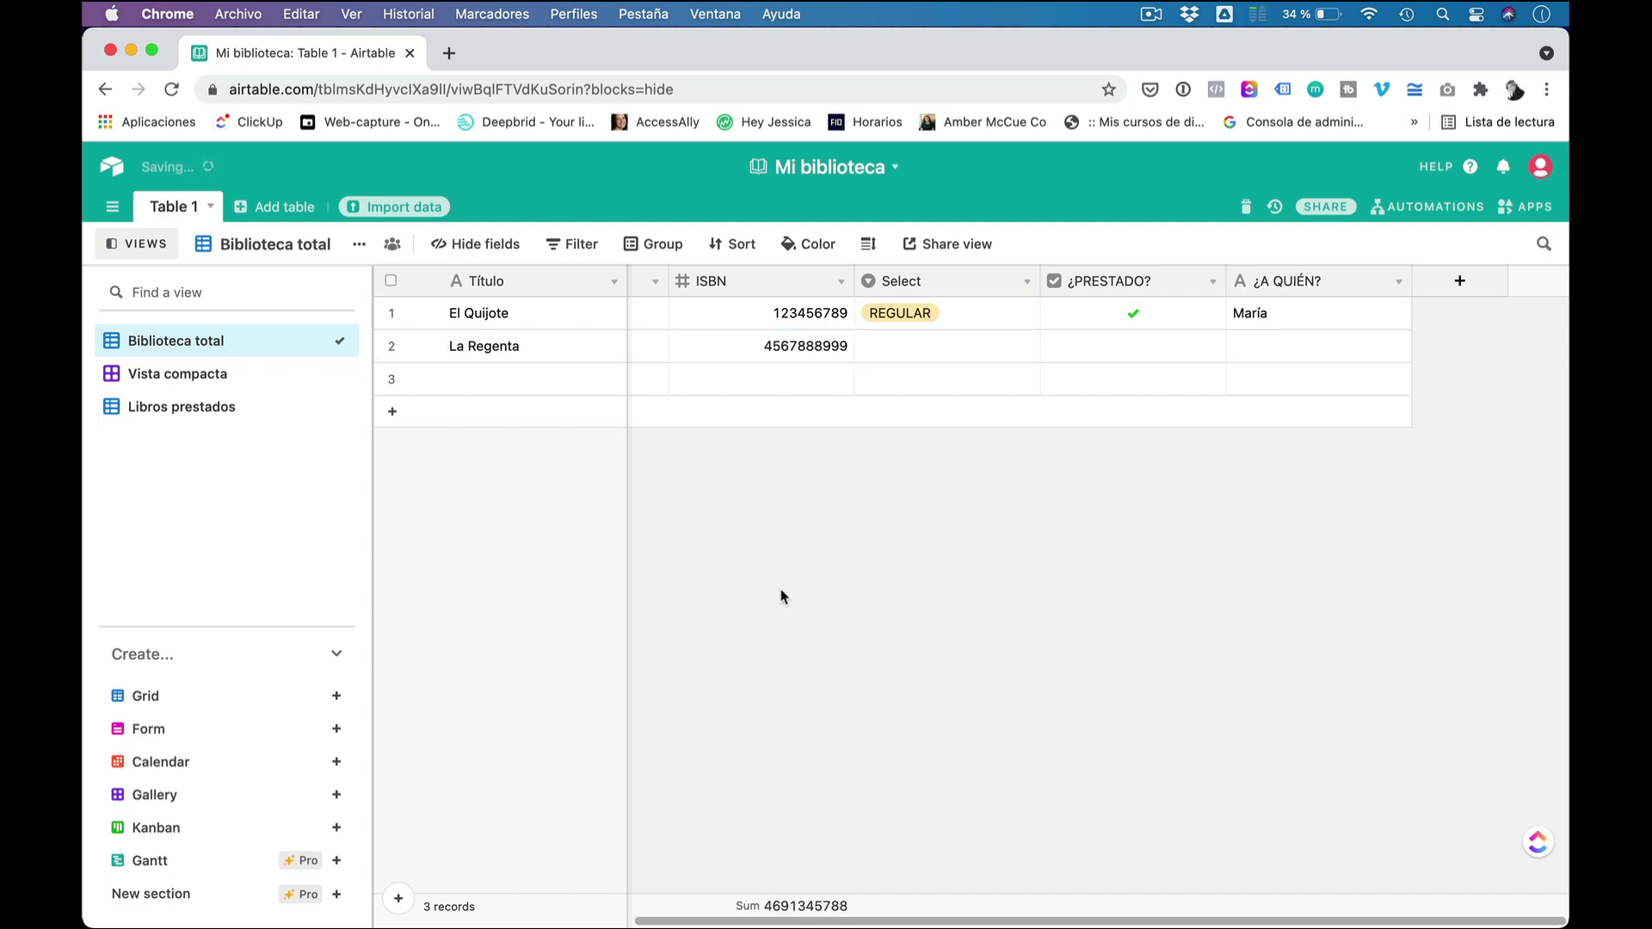
Step: Set the Select field of the La Regenta record to BUEN ESTADO
left_click(996, 347)
left_click(1027, 347)
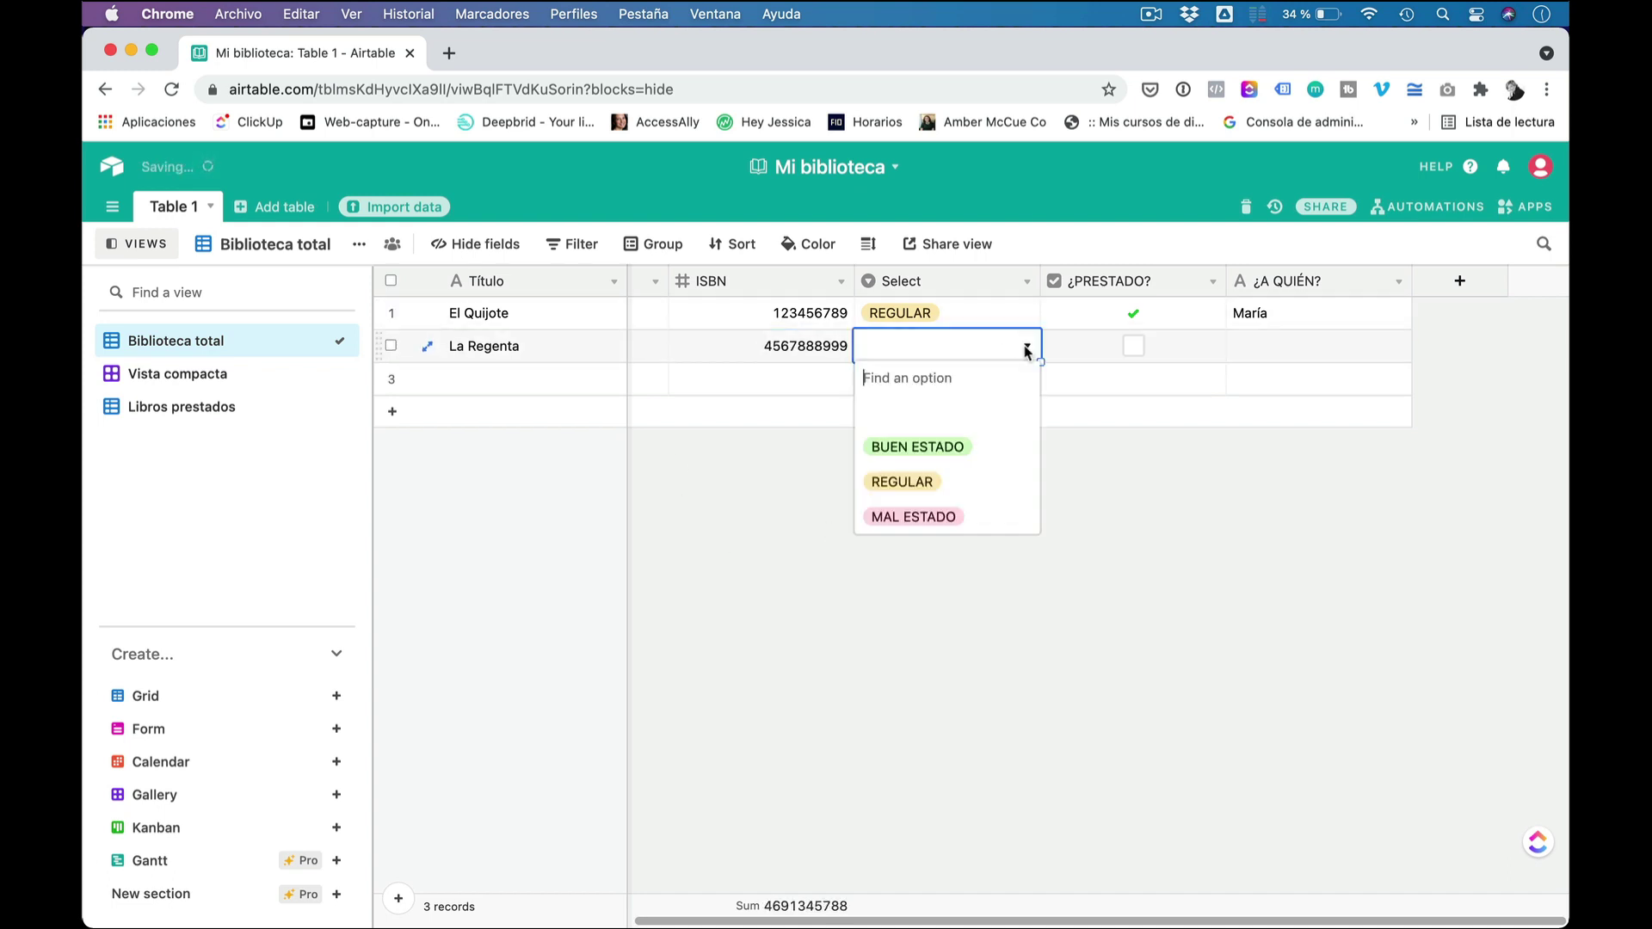
left_click(917, 451)
left_click(925, 535)
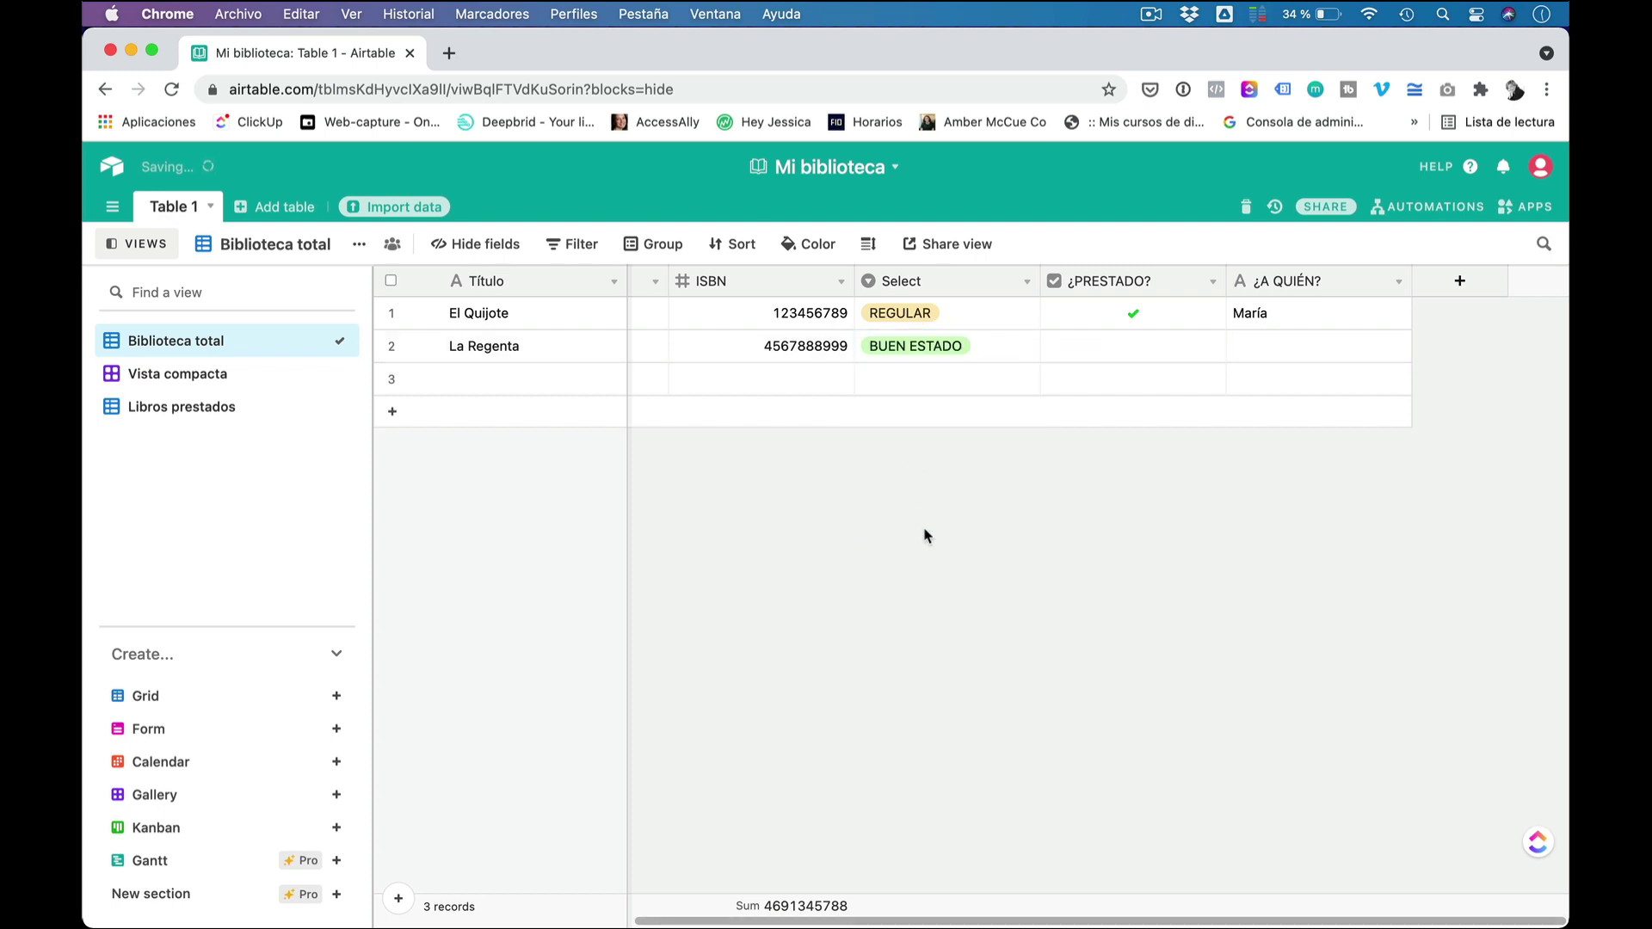
Step: Check how the La Regenta record is handled in Vista compacta and Libros prestados, ending on Biblioteca total
left_click(193, 383)
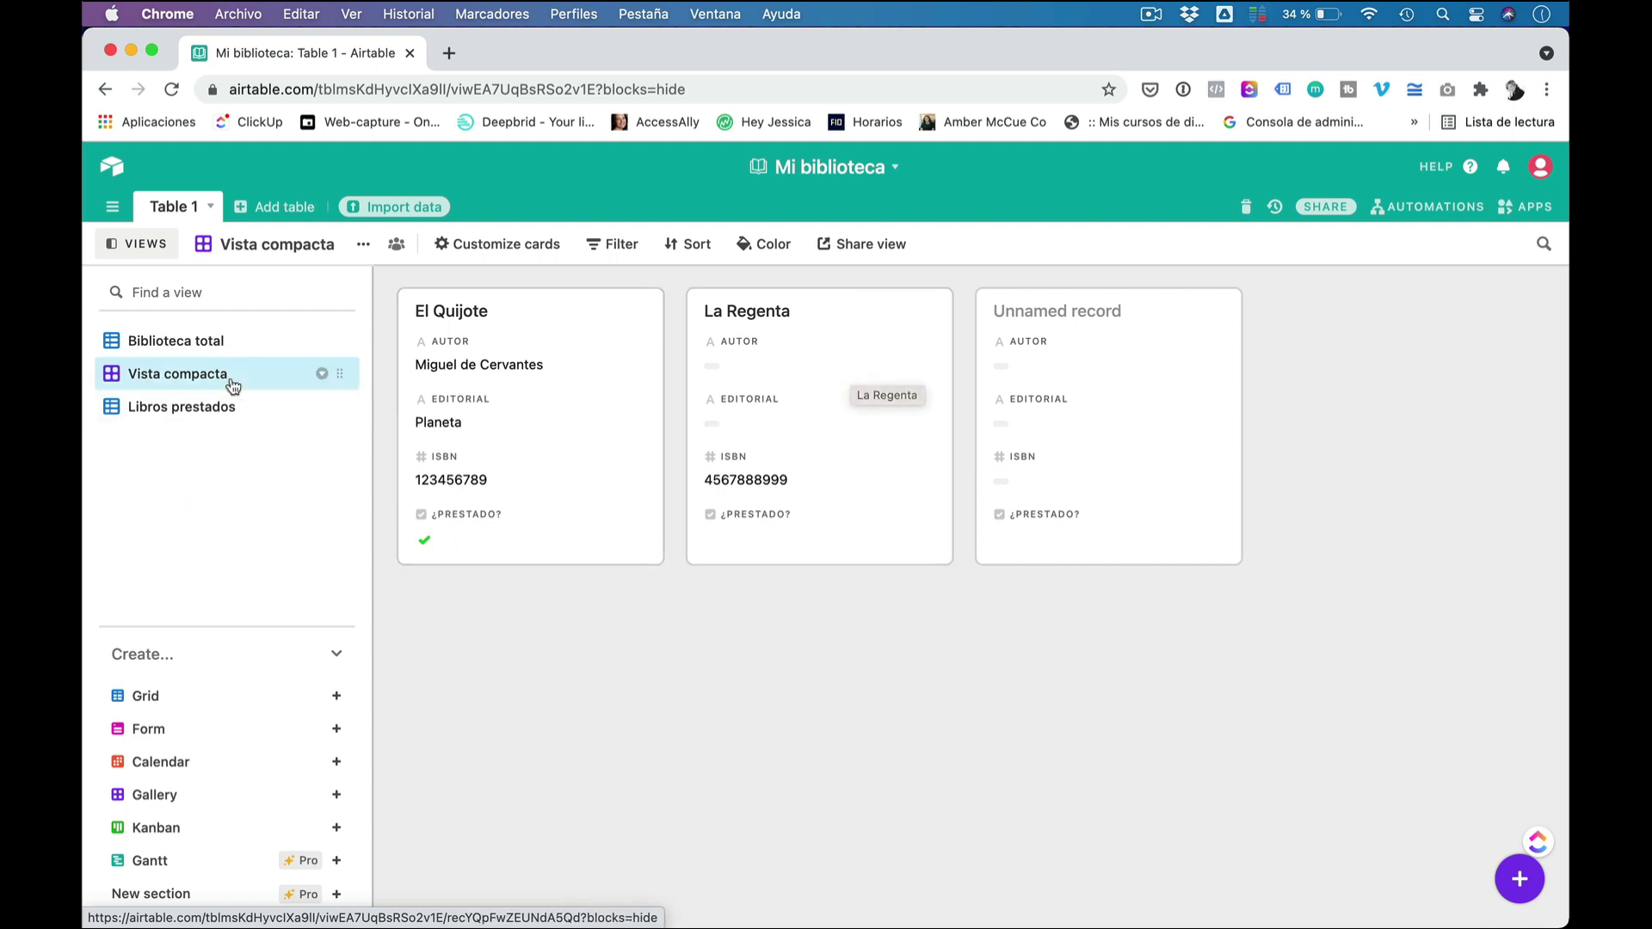
left_click(205, 346)
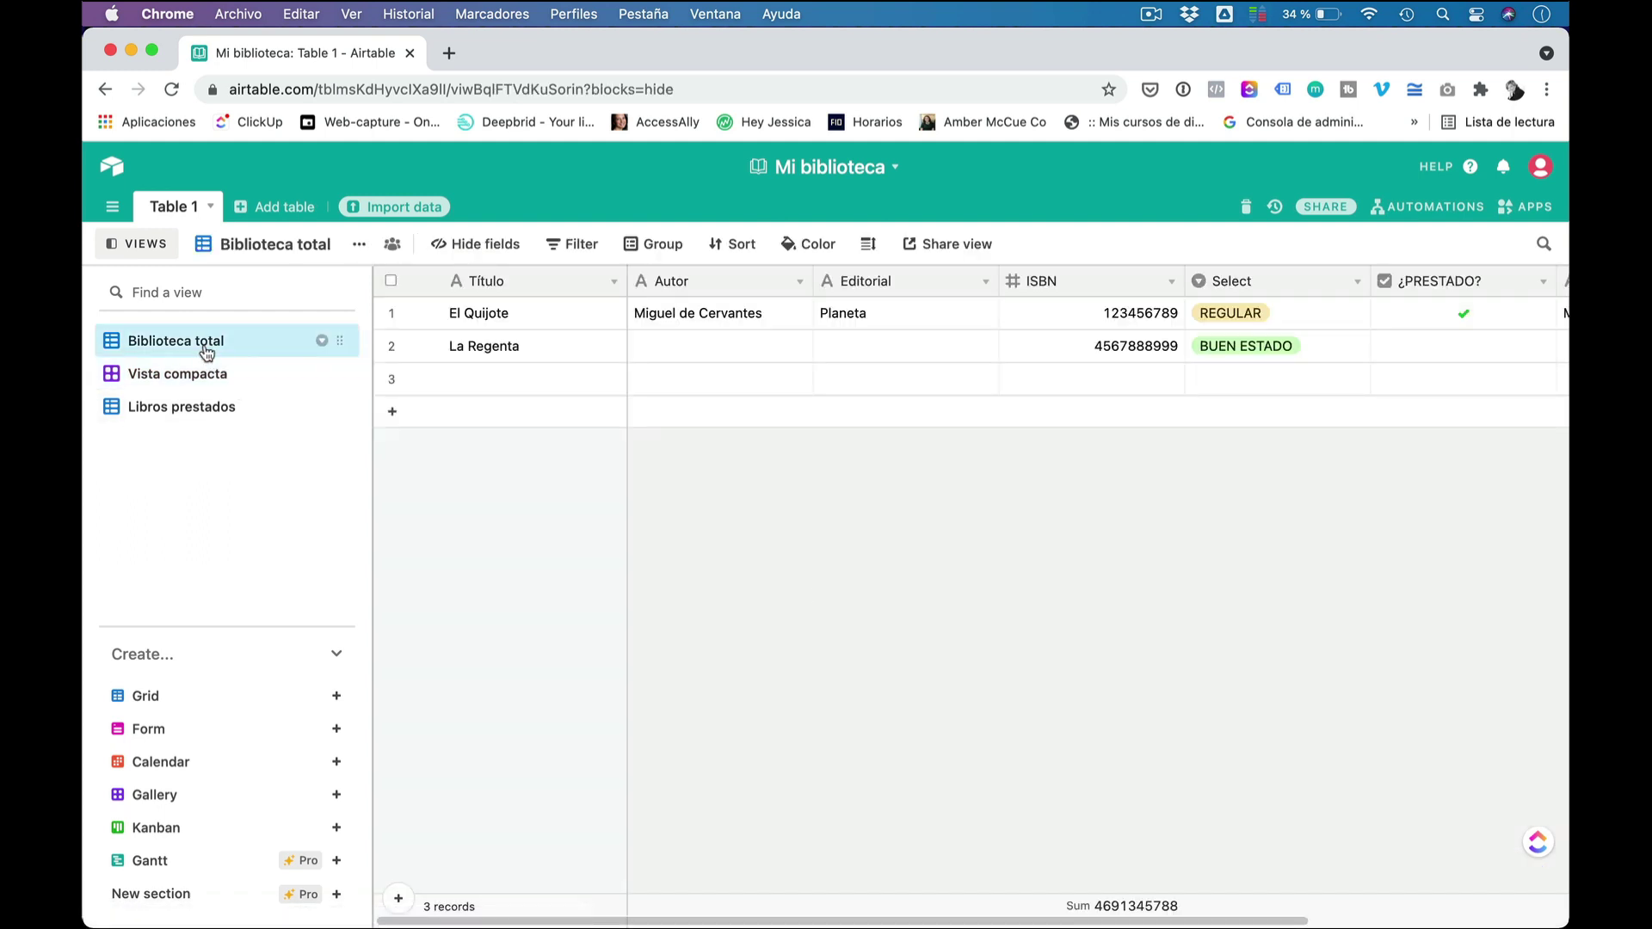
left_click(181, 374)
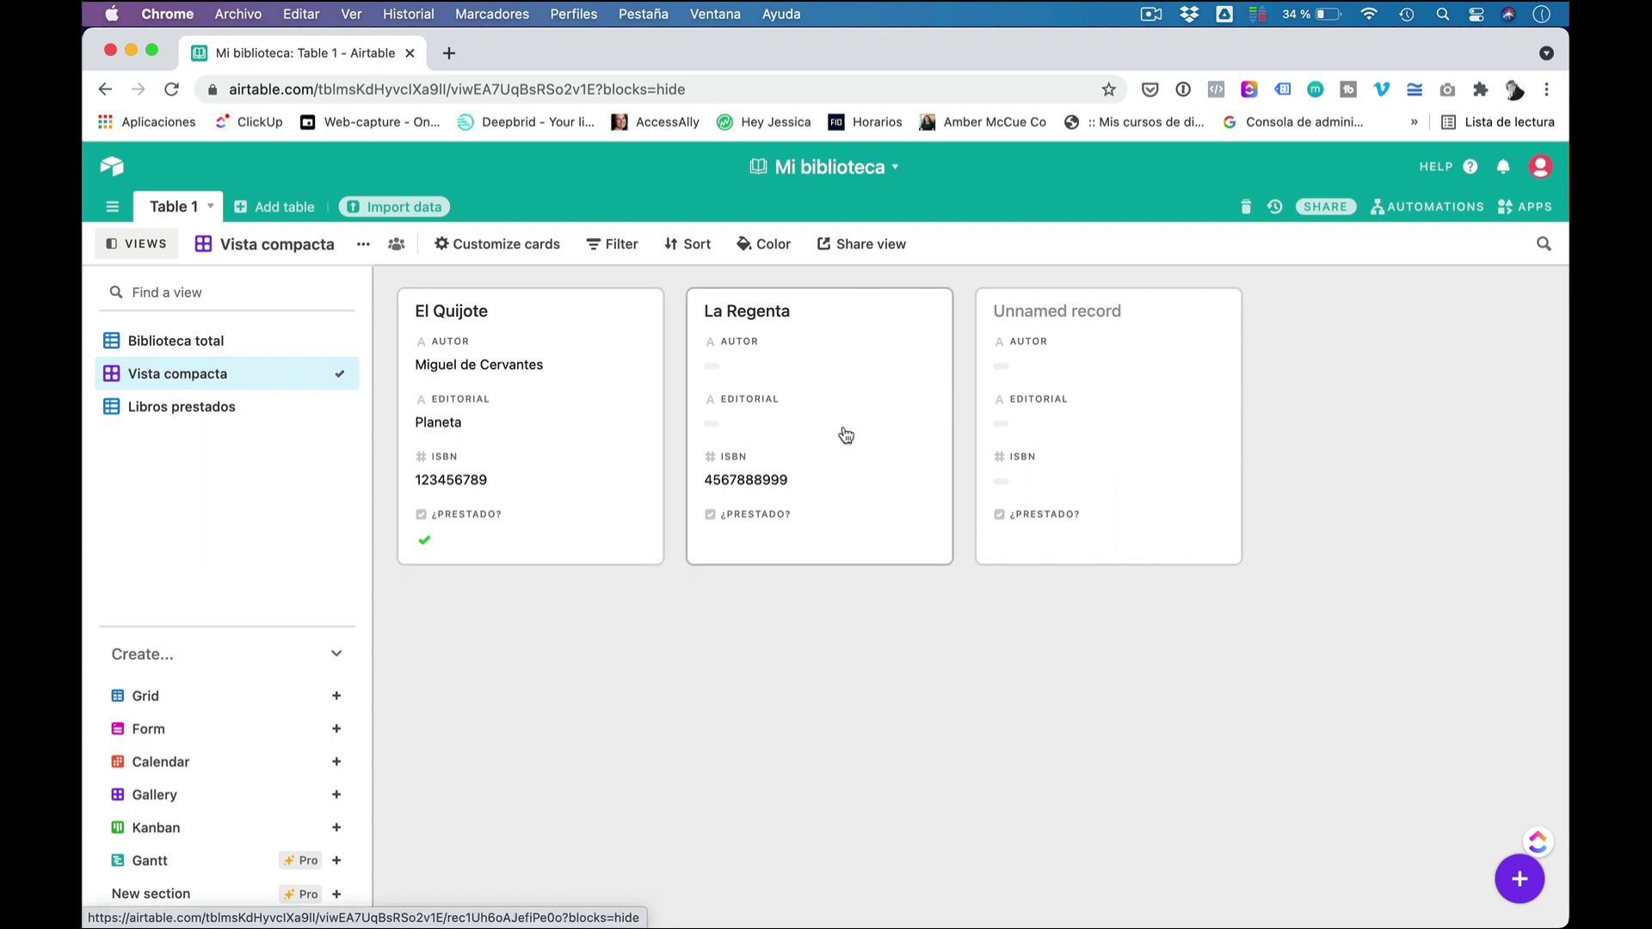
left_click(184, 407)
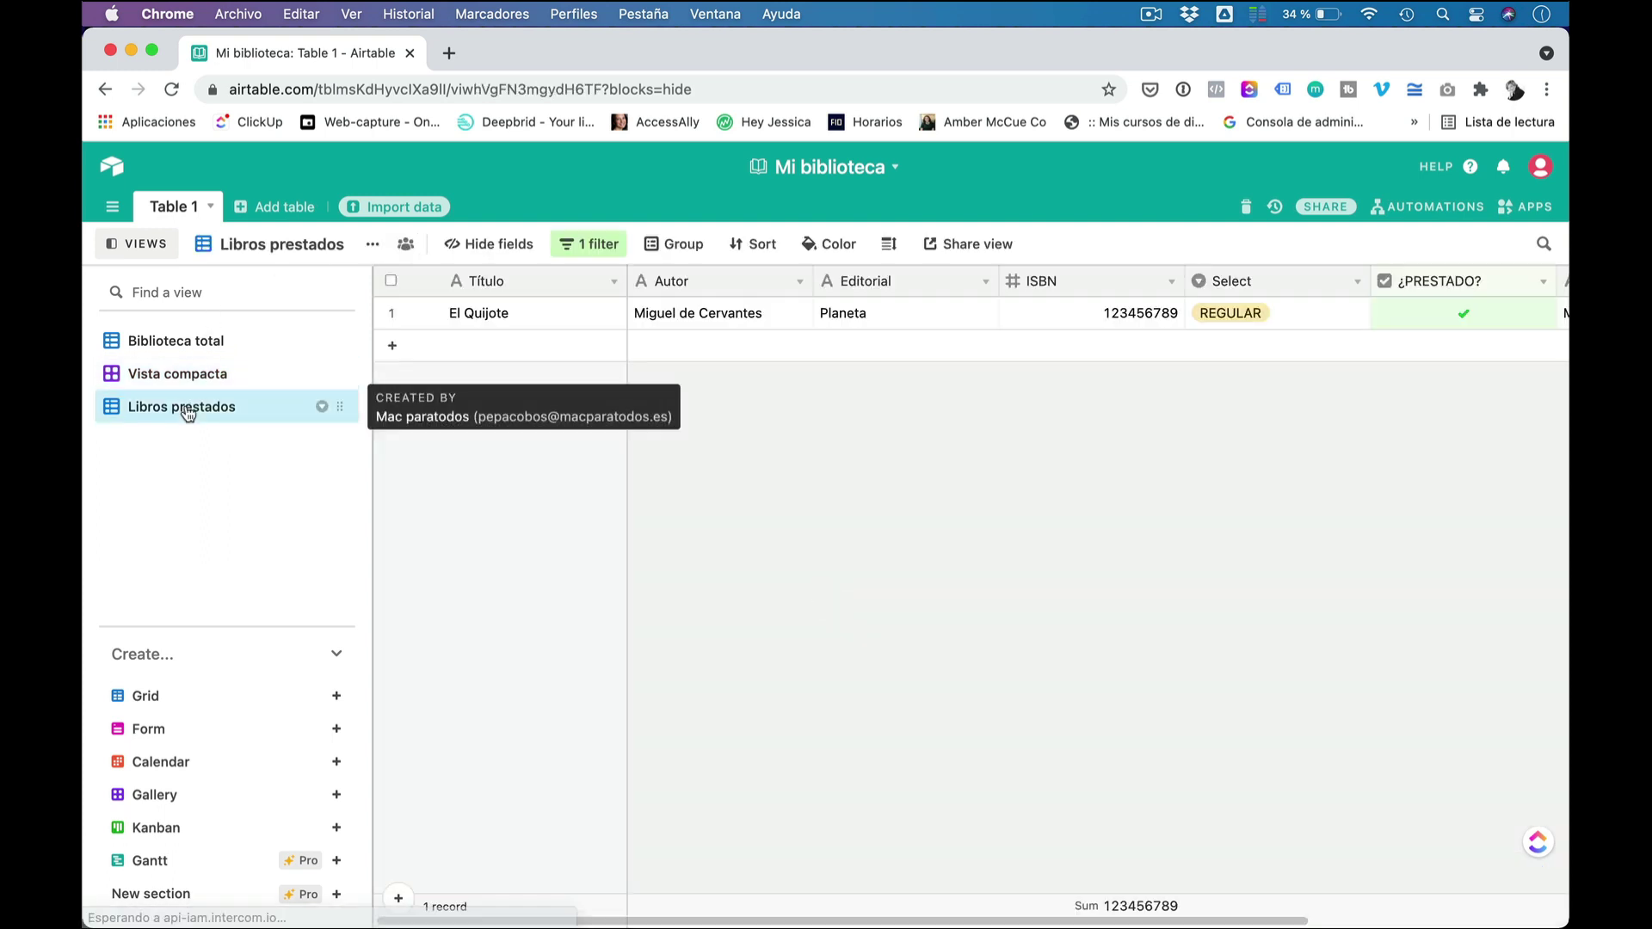
scroll(1281, 435, "right", 3)
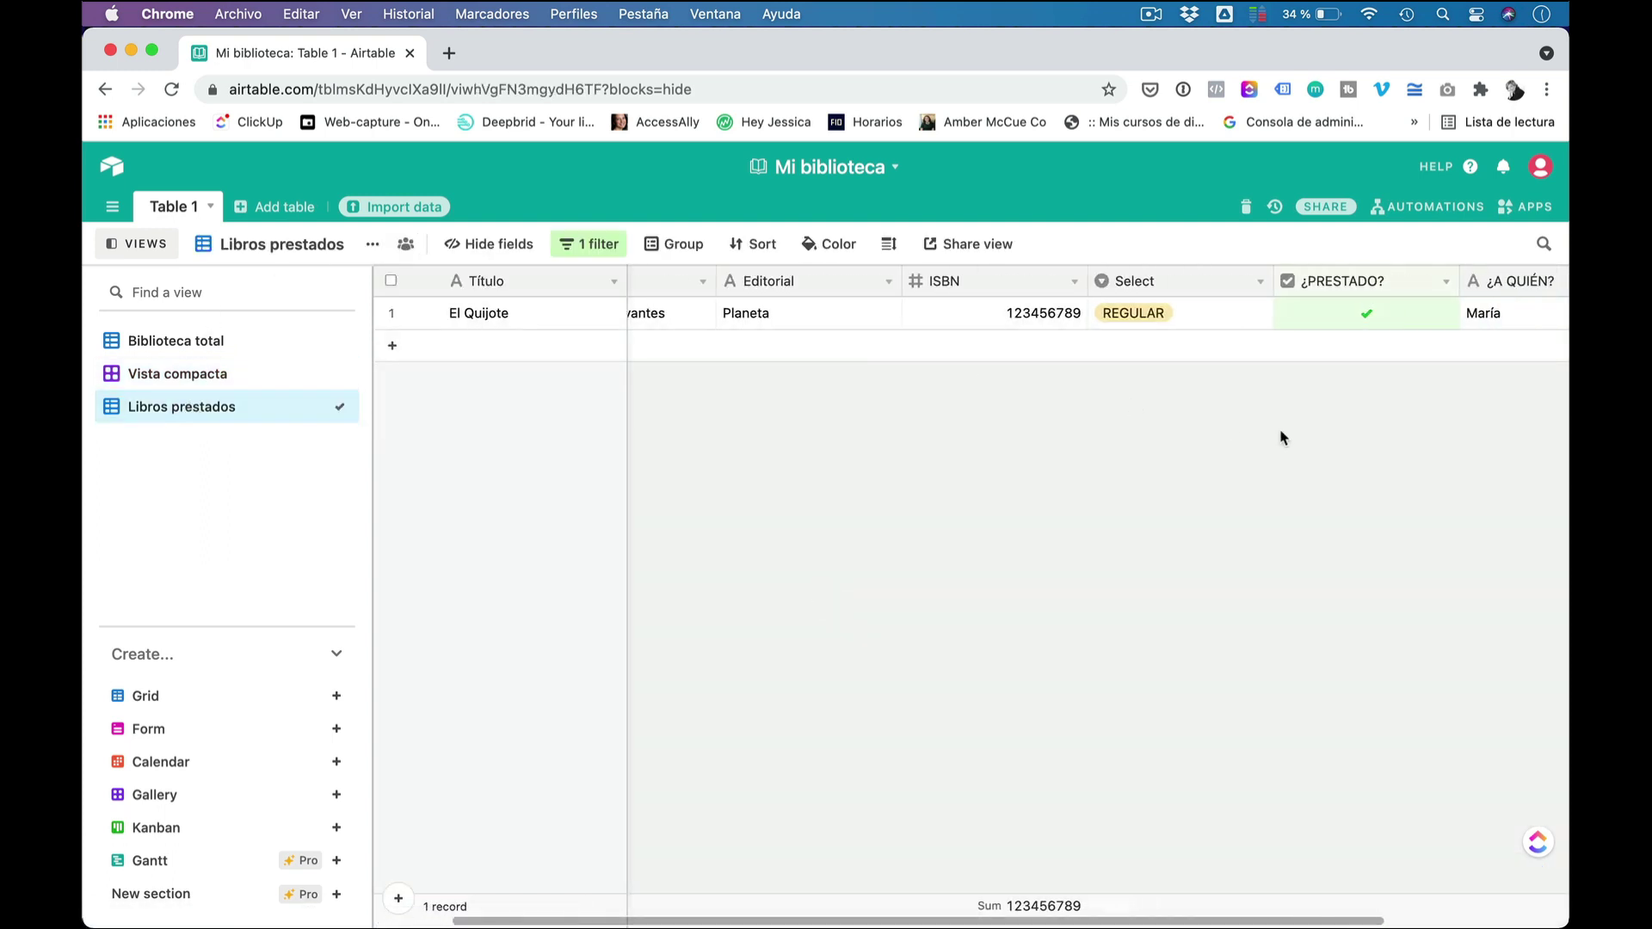
scroll(1282, 437, "left", 3)
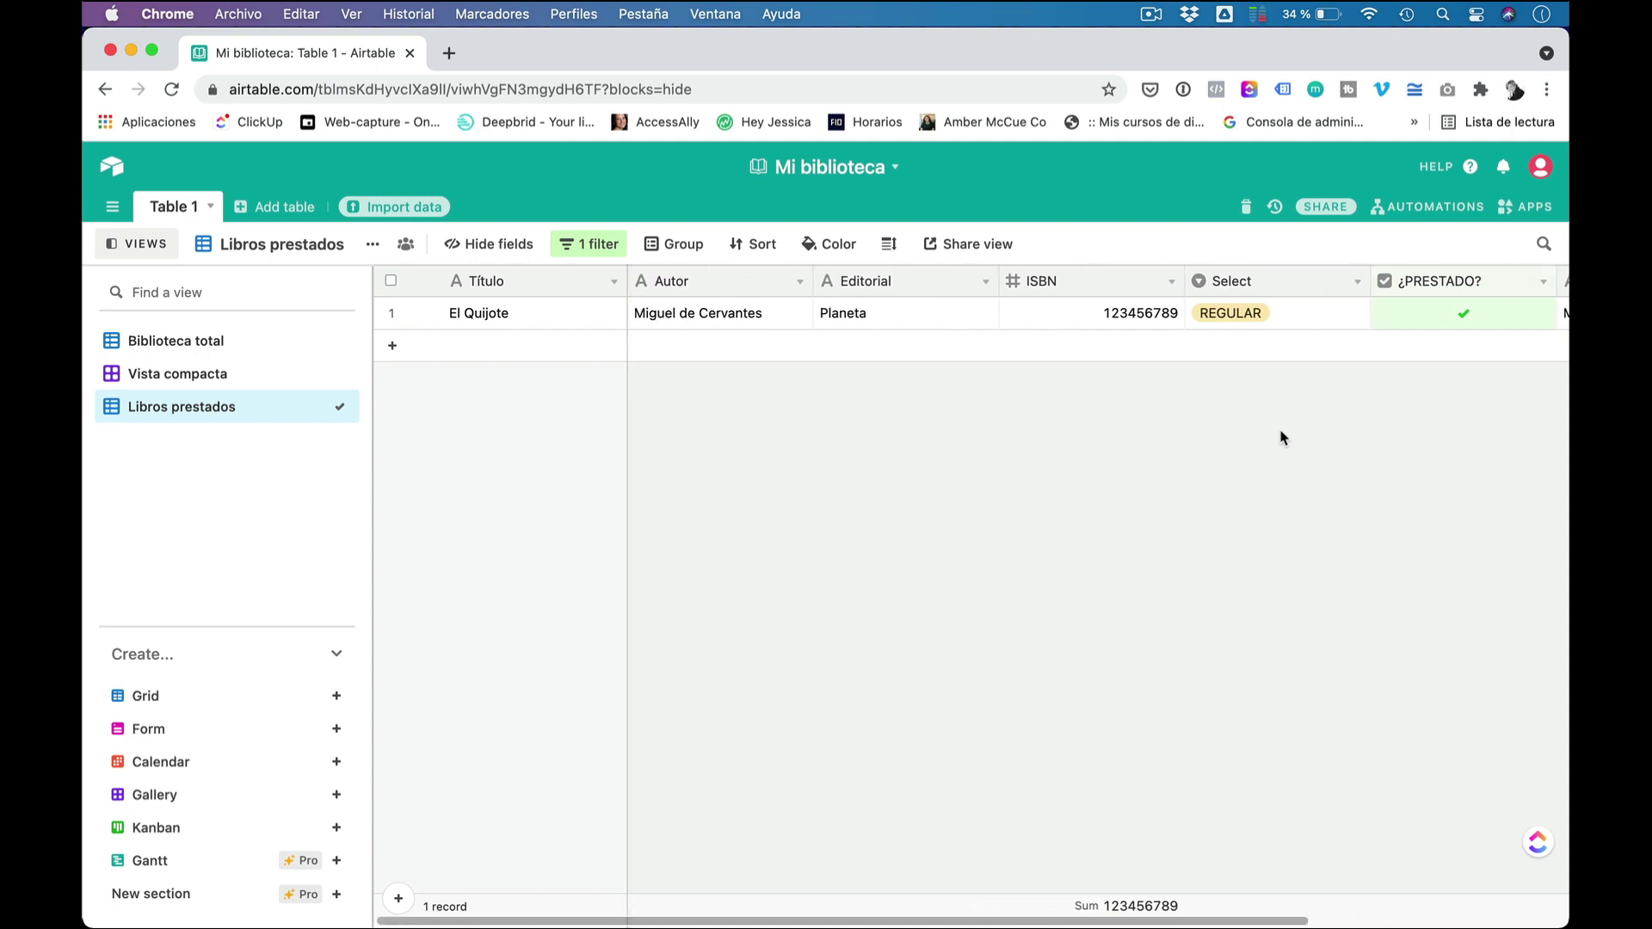
left_click(167, 342)
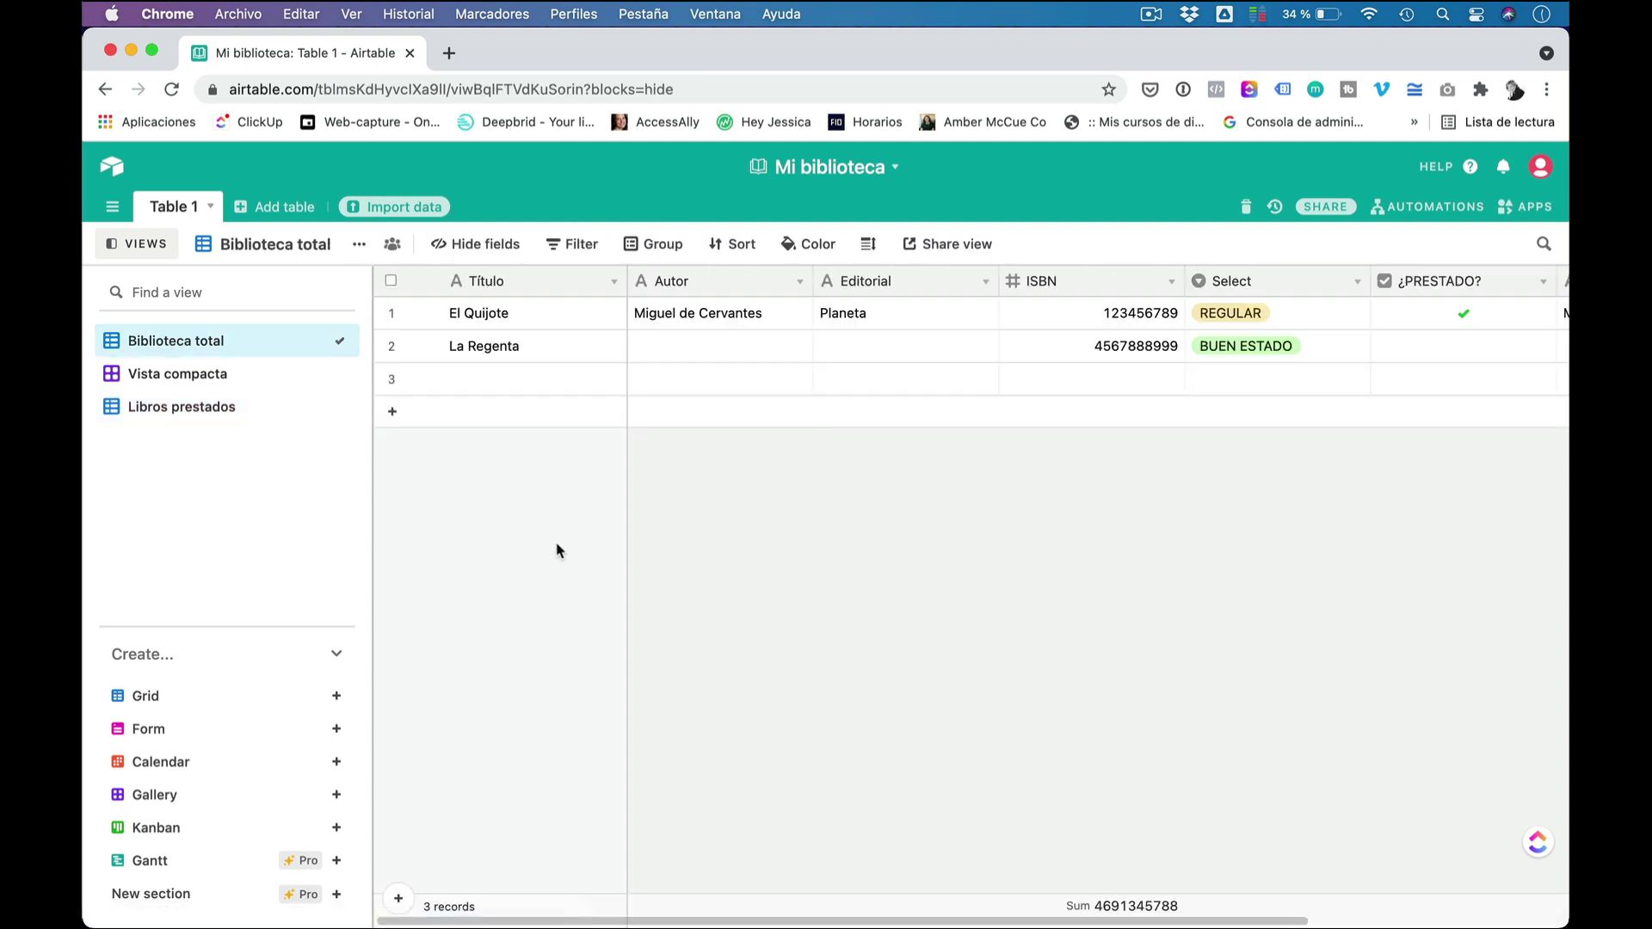